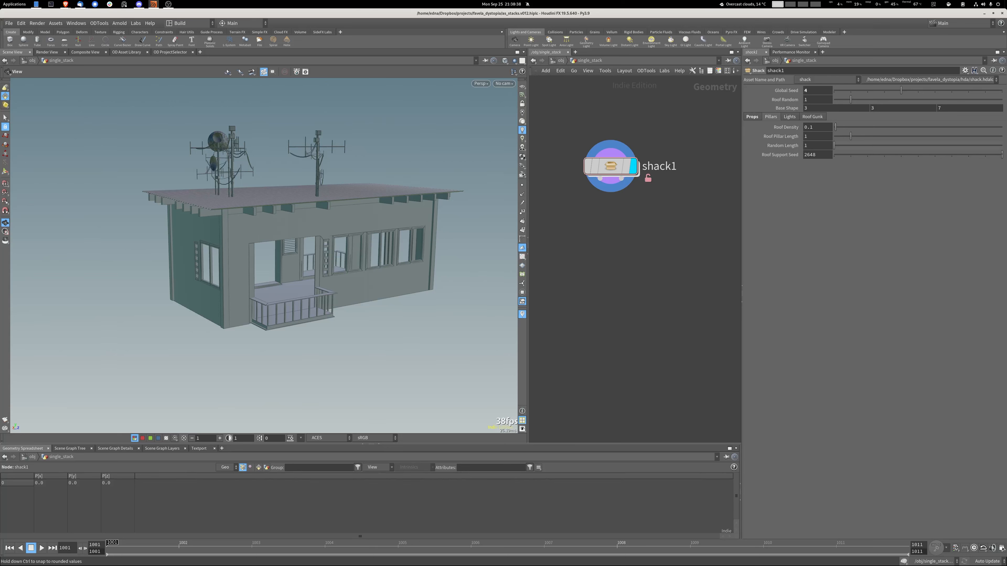
Review the shack1 asset's Lights, Roof Gunk and Props parameters and inspect the building model from another angle.
{"action": "left_click", "coordinate": [789, 116]}
{"action": "left_click", "coordinate": [812, 116]}
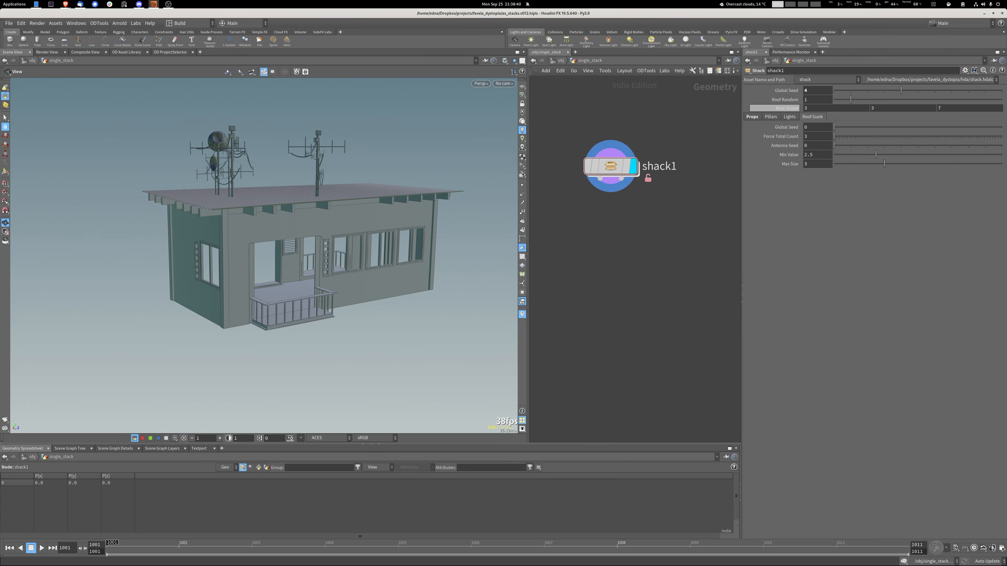
{"action": "left_click", "coordinate": [752, 117]}
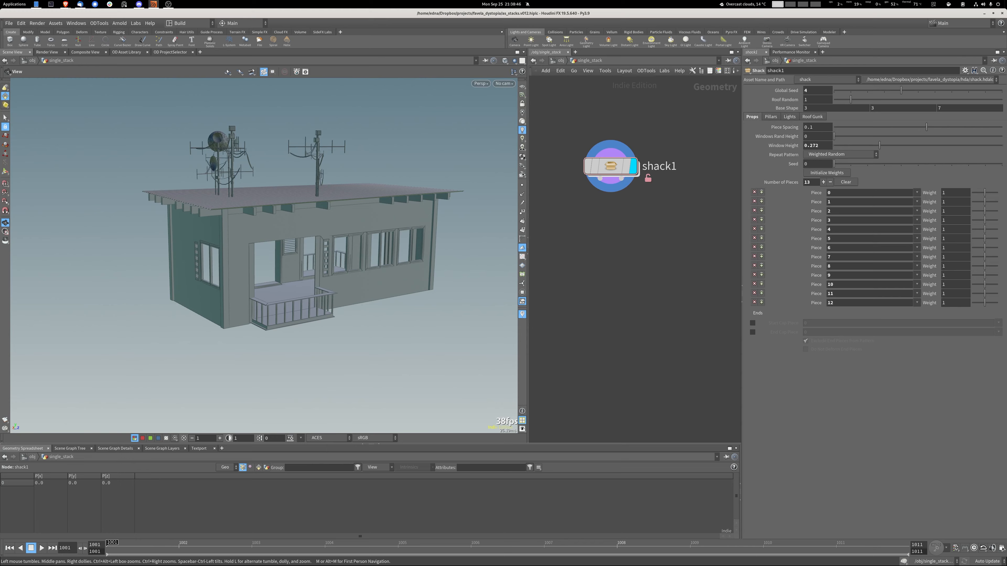
{"action": "left_click_drag", "start_coordinate": [323, 258], "coordinate": [293, 247]}
{"action": "mouse_move", "coordinate": [293, 248]}
{"action": "right_mouse_down"}
{"action": "mouse_move", "coordinate": [357, 278]}
{"action": "mouse_move", "coordinate": [294, 246]}
{"action": "right_mouse_up"}
{"action": "left_click_drag", "start_coordinate": [293, 246], "coordinate": [277, 230]}
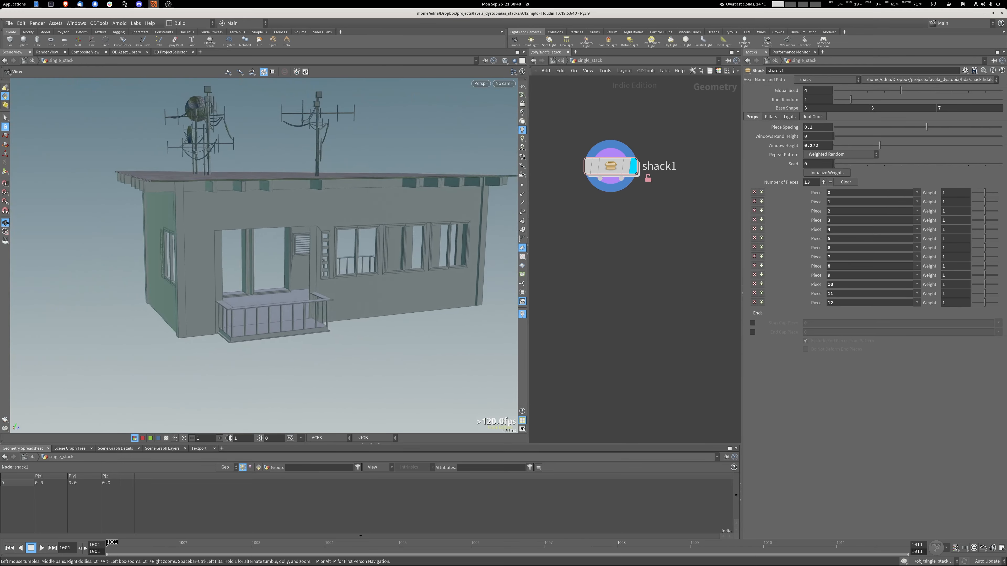
Open the shack1 asset's internal network, enlarge the network editor to fill the workspace and frame all nodes.
{"action": "double_click", "coordinate": [610, 166]}
{"action": "key", "text": "ctrl+b"}
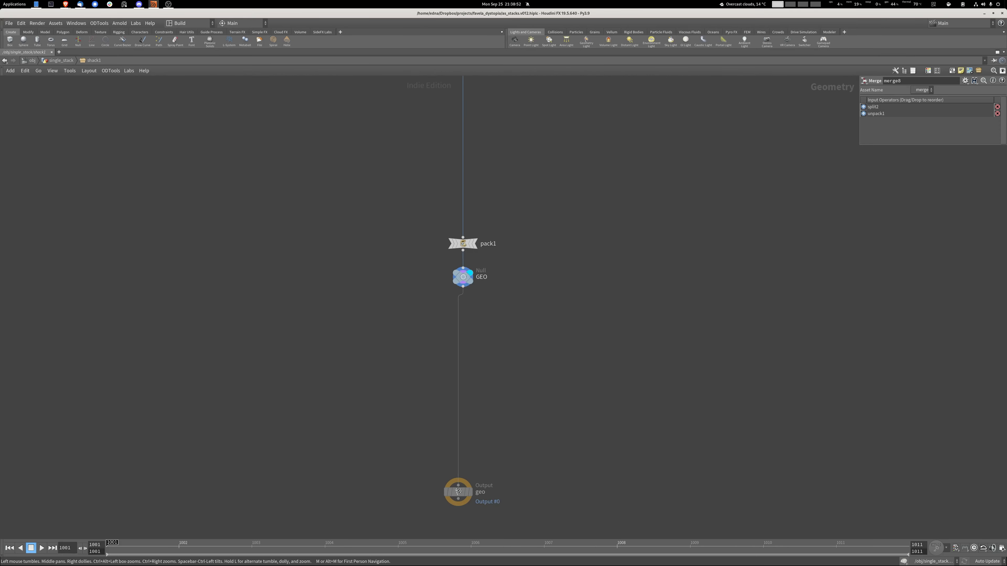
{"action": "key", "text": "f"}
{"action": "key", "text": "f"}
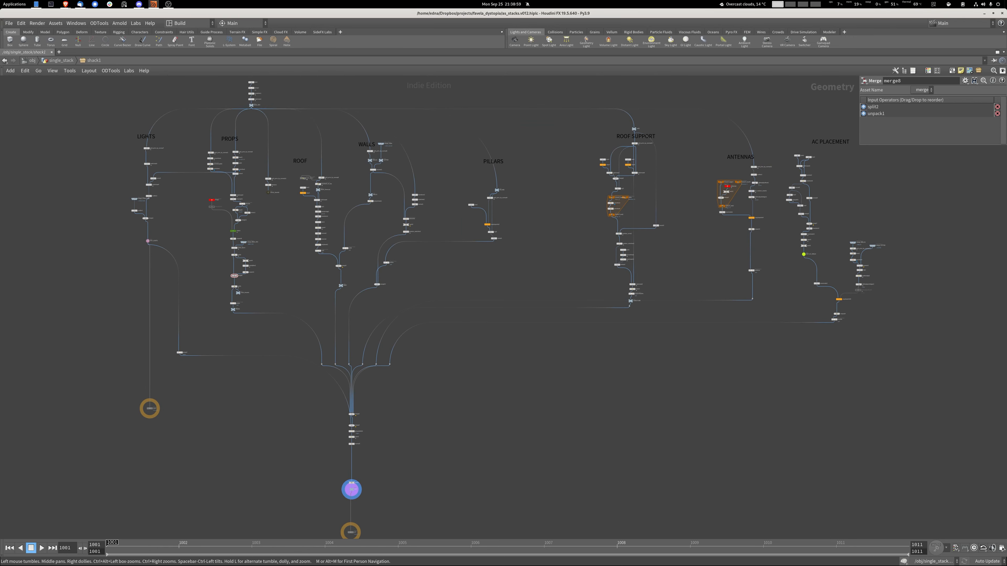
Examine the network's labelled branches, from Lights, Props, Roof, Walls and Pillars to Roof Support, Antennas and AC Placement.
{"action": "scroll", "coordinate": [310, 390], "scroll_direction": "up", "scroll_amount": 9}
{"action": "left_click_drag", "start_coordinate": [311, 230], "coordinate": [503, 304]}
{"action": "scroll", "coordinate": [651, 357], "scroll_direction": "down", "scroll_amount": 5}
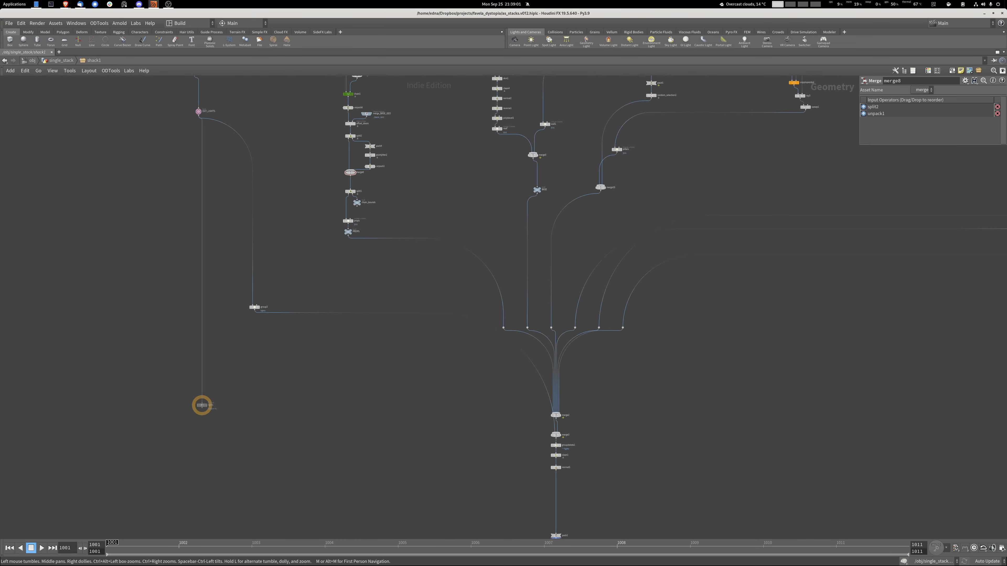
{"action": "middle_click_drag", "start_coordinate": [650, 358], "coordinate": [599, 521]}
{"action": "scroll", "coordinate": [543, 266], "scroll_direction": "down", "scroll_amount": 3}
{"action": "middle_click_drag", "start_coordinate": [544, 266], "coordinate": [462, 269]}
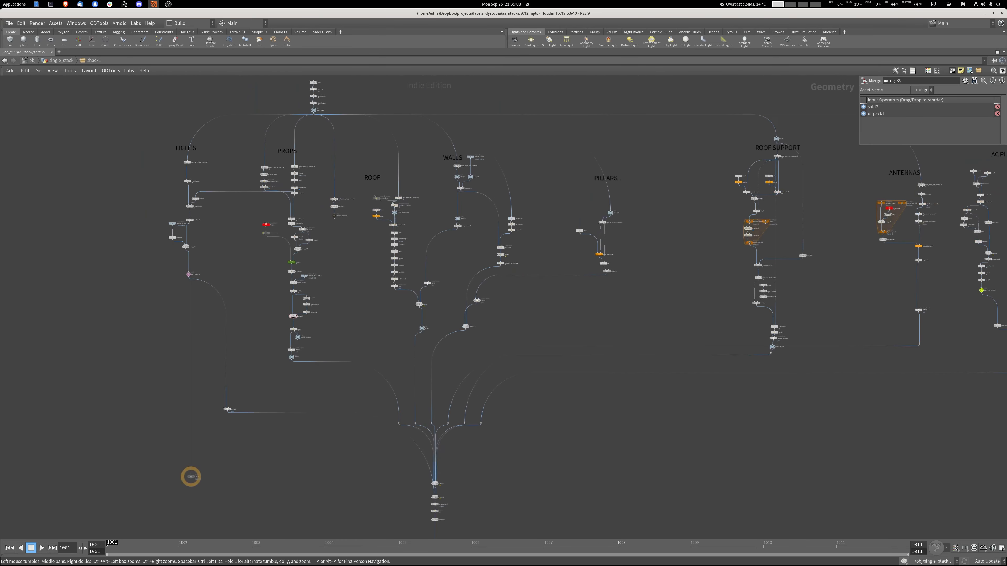
{"action": "left_click_drag", "start_coordinate": [107, 124], "coordinate": [733, 407]}
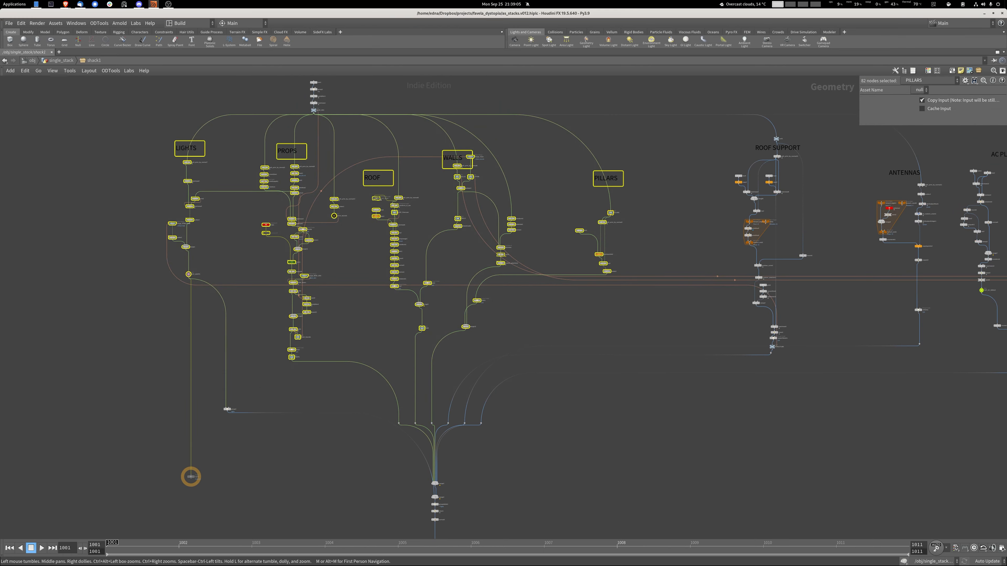
{"action": "middle_click_drag", "start_coordinate": [733, 406], "coordinate": [404, 386]}
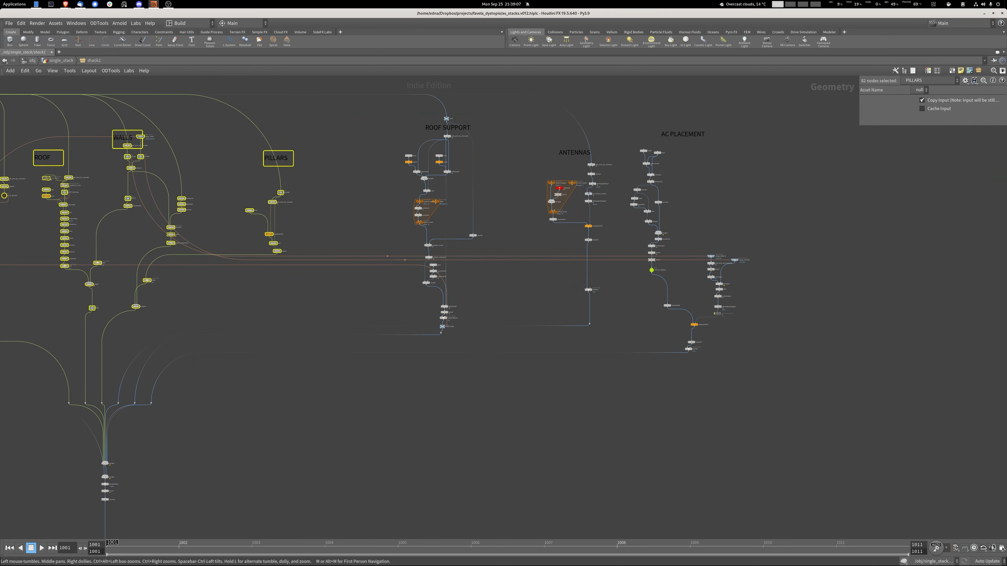
{"action": "left_click", "coordinate": [404, 386]}
{"action": "middle_click_drag", "start_coordinate": [404, 386], "coordinate": [772, 404]}
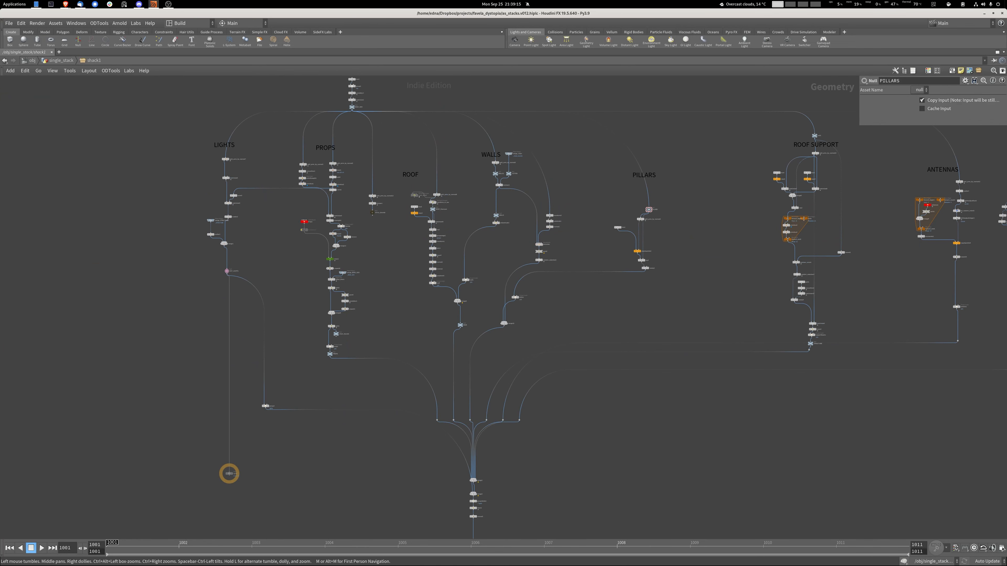
{"action": "scroll", "coordinate": [353, 150], "scroll_direction": "up", "scroll_amount": 6}
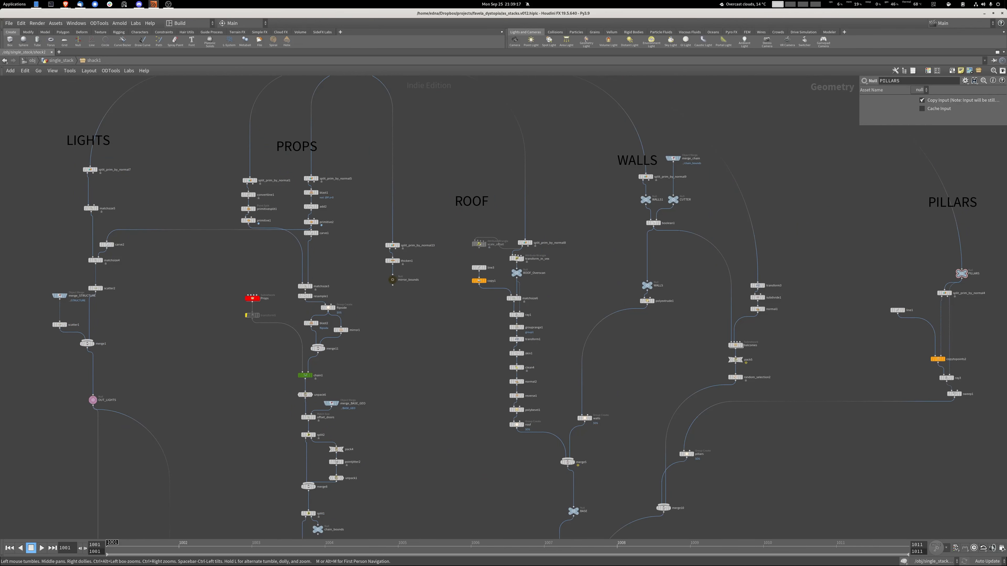
{"action": "middle_click_drag", "start_coordinate": [503, 306], "coordinate": [539, 384]}
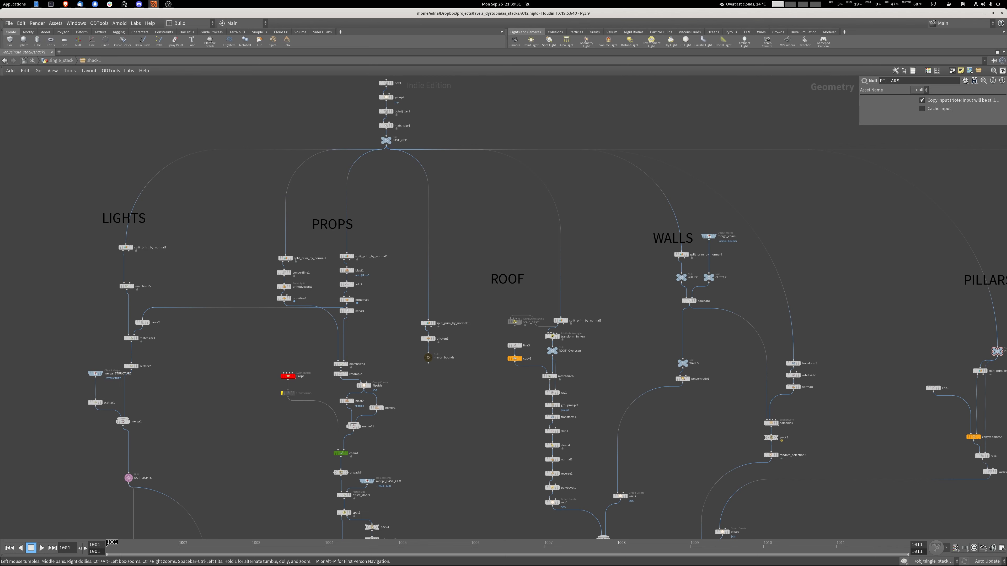
Display the BASE_GEO node and restore the multi-pane layout to inspect the base geometry in the viewport.
{"action": "middle_click_drag", "start_coordinate": [404, 304], "coordinate": [452, 477]}
{"action": "scroll", "coordinate": [461, 373], "scroll_direction": "up", "scroll_amount": 3}
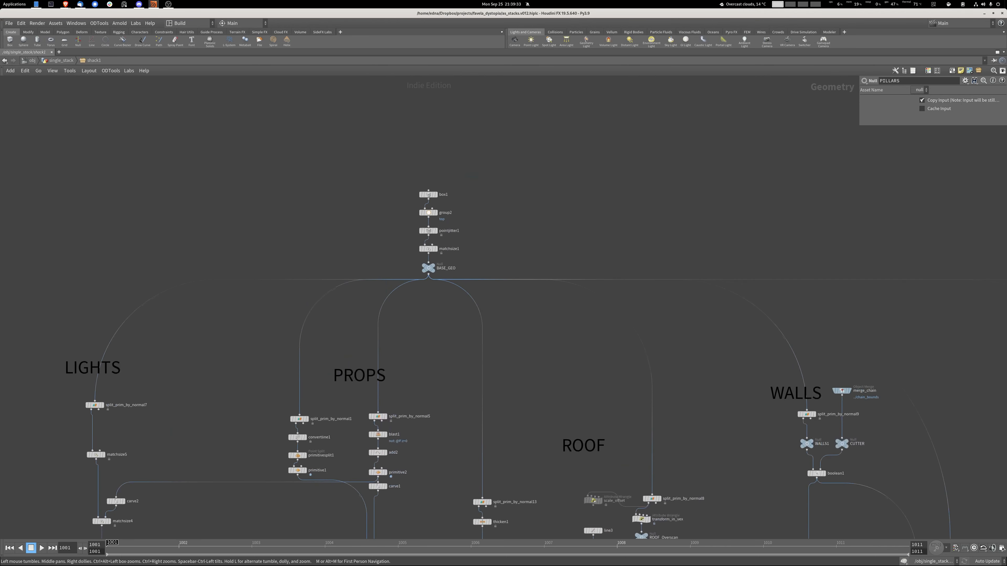
{"action": "left_click", "coordinate": [432, 265]}
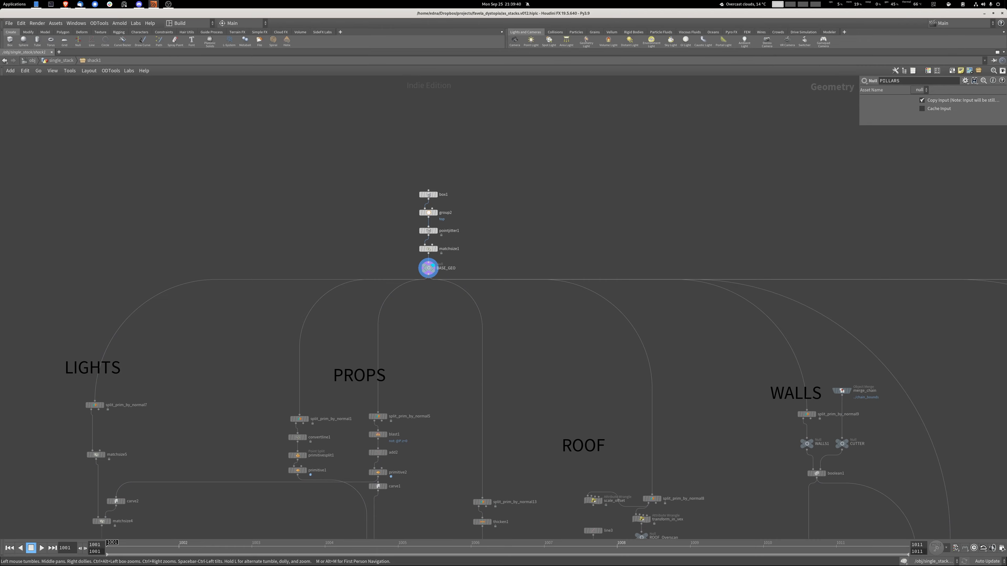
{"action": "key", "text": "ctrl+b"}
{"action": "left_click_drag", "start_coordinate": [254, 262], "coordinate": [306, 285]}
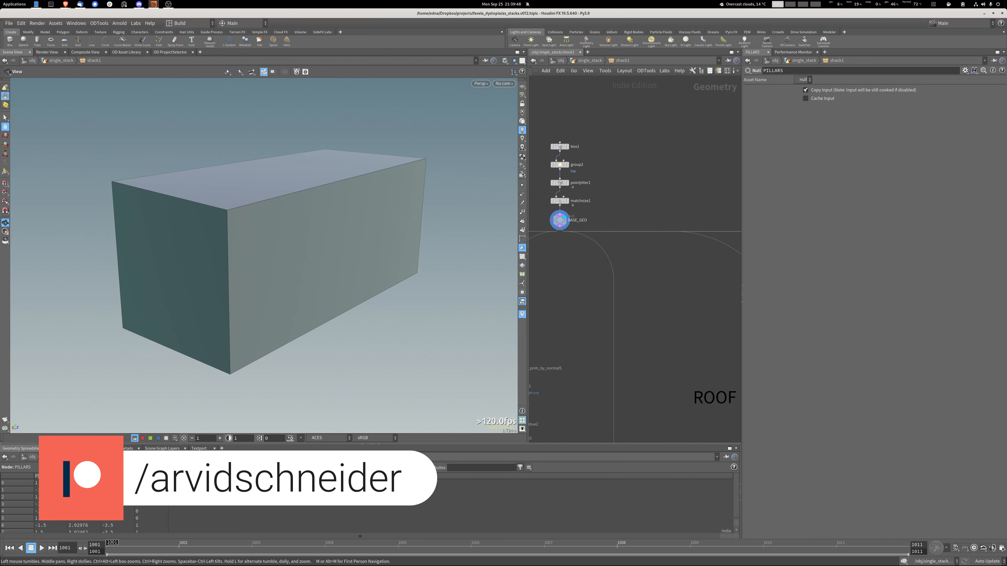
Widen the network editor by narrowing the viewport and parameter panes, keeping the BASE_GEO chain in view.
{"action": "left_click_drag", "start_coordinate": [527, 254], "coordinate": [474, 254]}
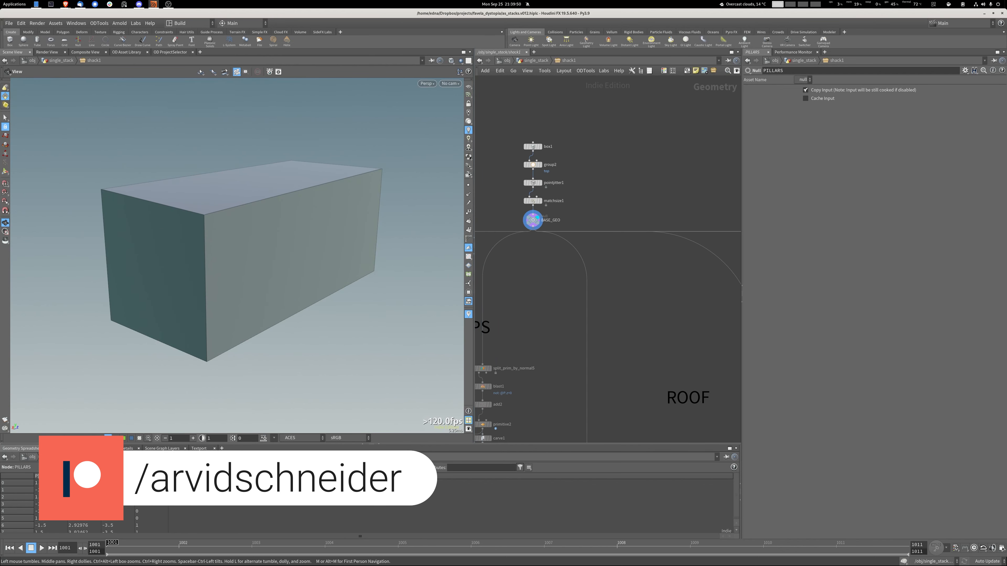
{"action": "left_click_drag", "start_coordinate": [238, 270], "coordinate": [210, 273]}
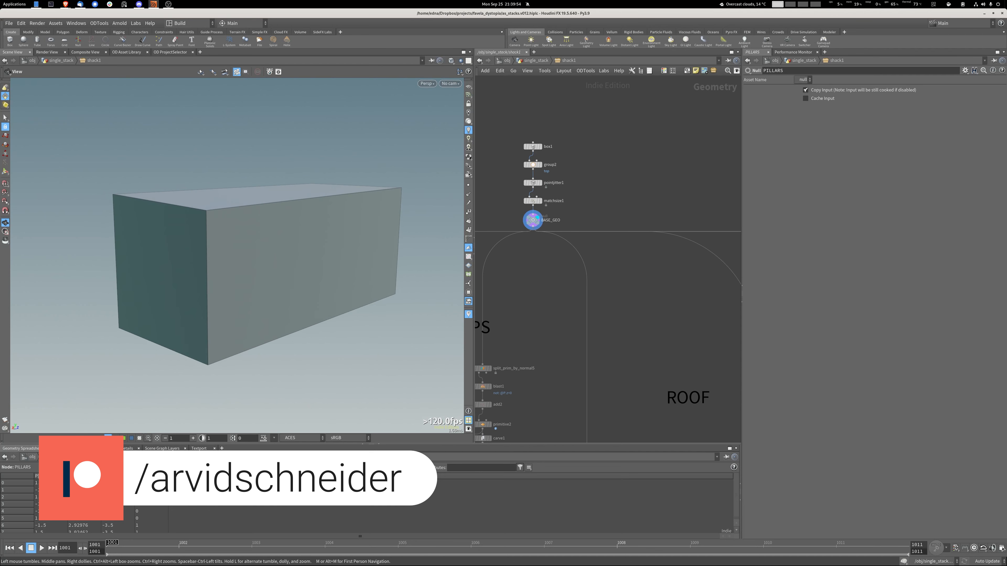
{"action": "middle_click_drag", "start_coordinate": [602, 278], "coordinate": [623, 271]}
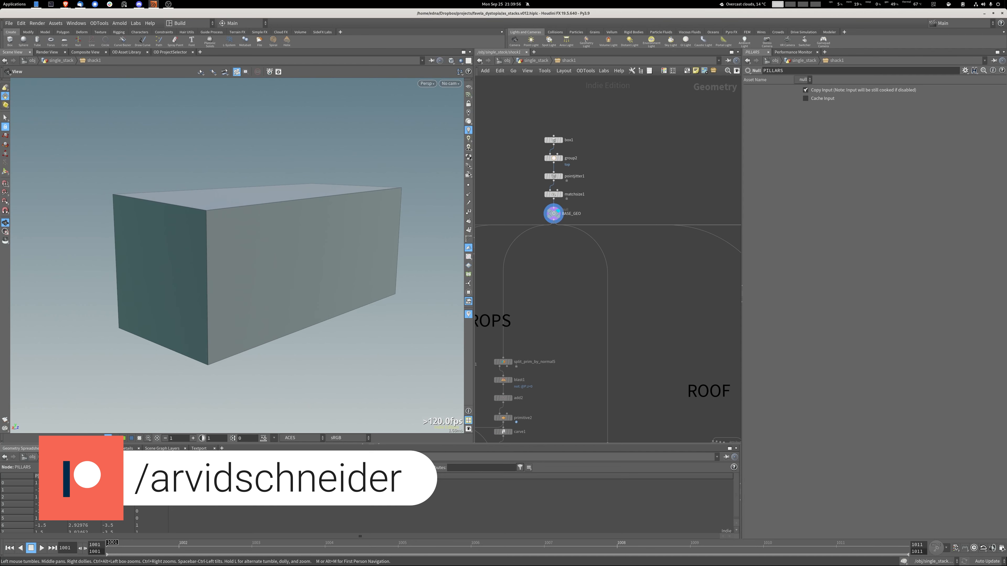
{"action": "left_click_drag", "start_coordinate": [741, 293], "coordinate": [776, 294]}
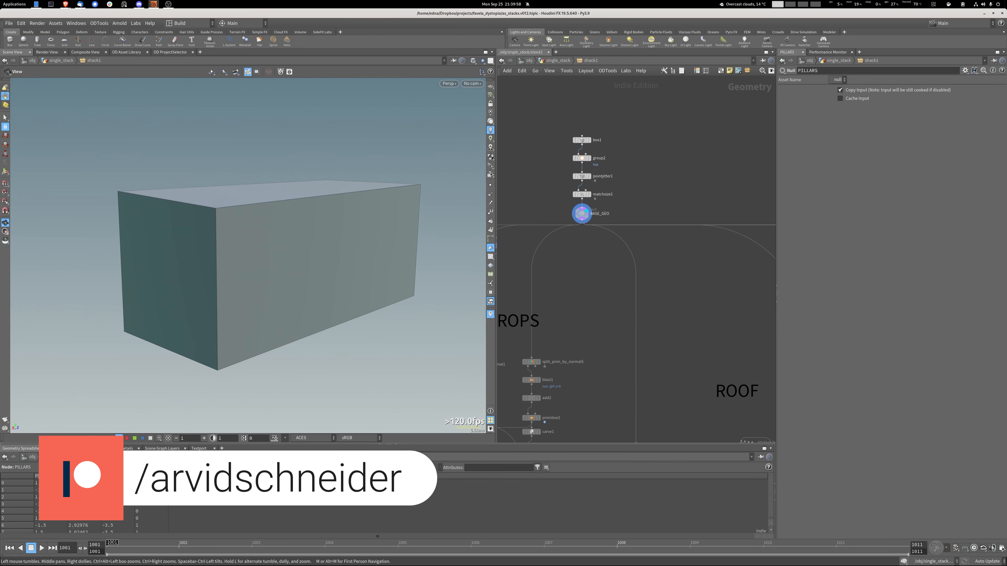
{"action": "left_click_drag", "start_coordinate": [495, 294], "coordinate": [442, 294]}
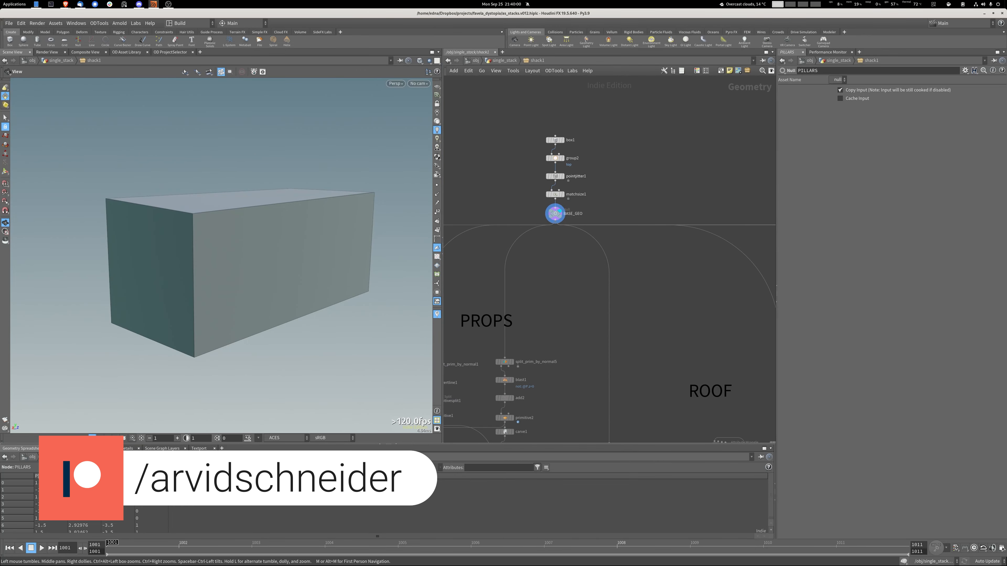
{"action": "middle_click_drag", "start_coordinate": [594, 285], "coordinate": [614, 270]}
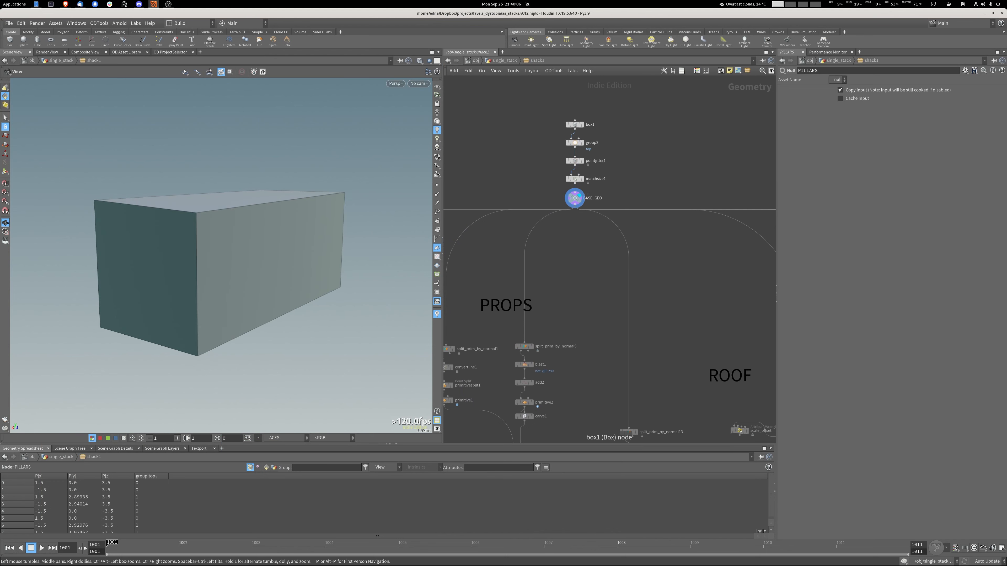
Select and display the box1 node, and turn on the viewport's reference grid.
{"action": "left_click", "coordinate": [580, 125]}
{"action": "left_click", "coordinate": [575, 124]}
{"action": "left_click", "coordinate": [580, 124]}
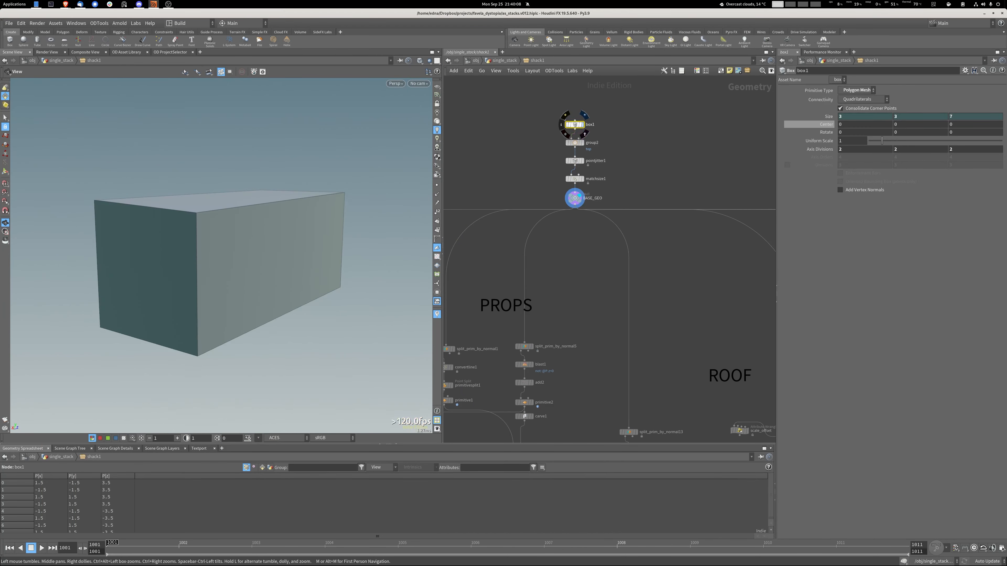
{"action": "left_click", "coordinate": [582, 124]}
{"action": "left_click", "coordinate": [437, 86]}
{"action": "left_click_drag", "start_coordinate": [253, 270], "coordinate": [206, 289]}
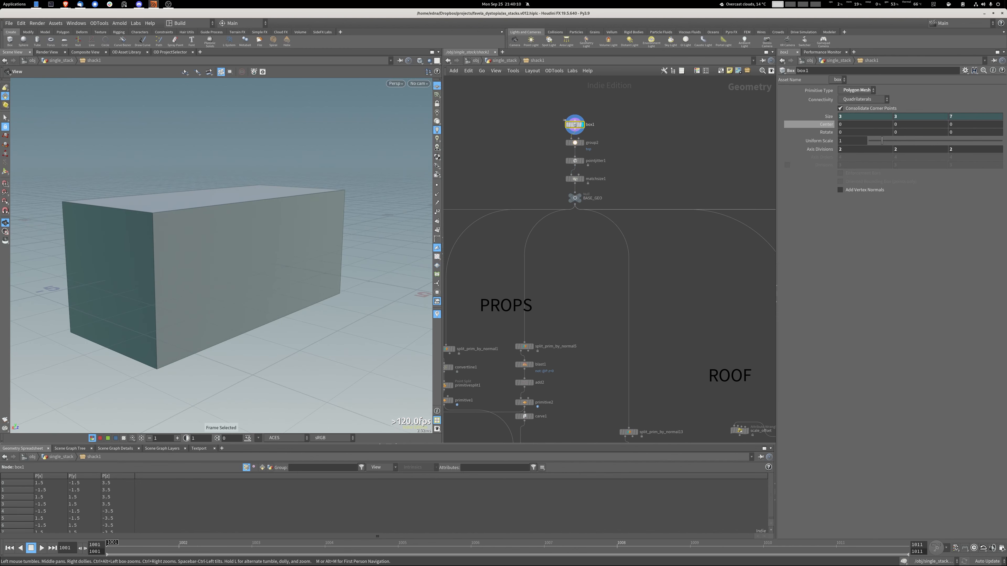
Display the group2 and pointjitter1 results in turn, checking the jittered top edge in the front and perspective views.
{"action": "left_click", "coordinate": [583, 142]}
{"action": "mouse_move", "coordinate": [253, 245]}
{"action": "left_mouse_down"}
{"action": "mouse_move", "coordinate": [230, 250]}
{"action": "mouse_move", "coordinate": [269, 238]}
{"action": "left_mouse_up"}
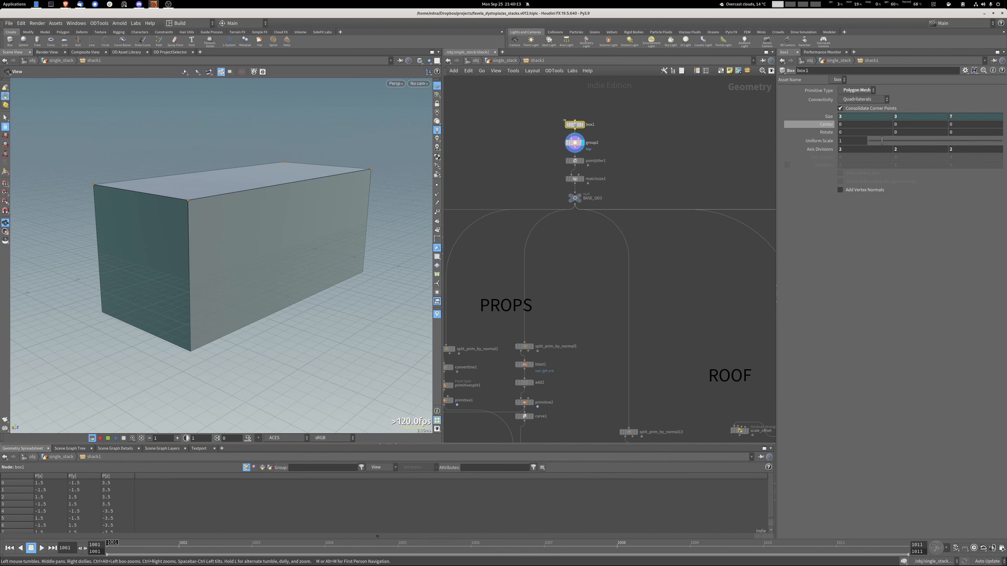
{"action": "left_click", "coordinate": [582, 161]}
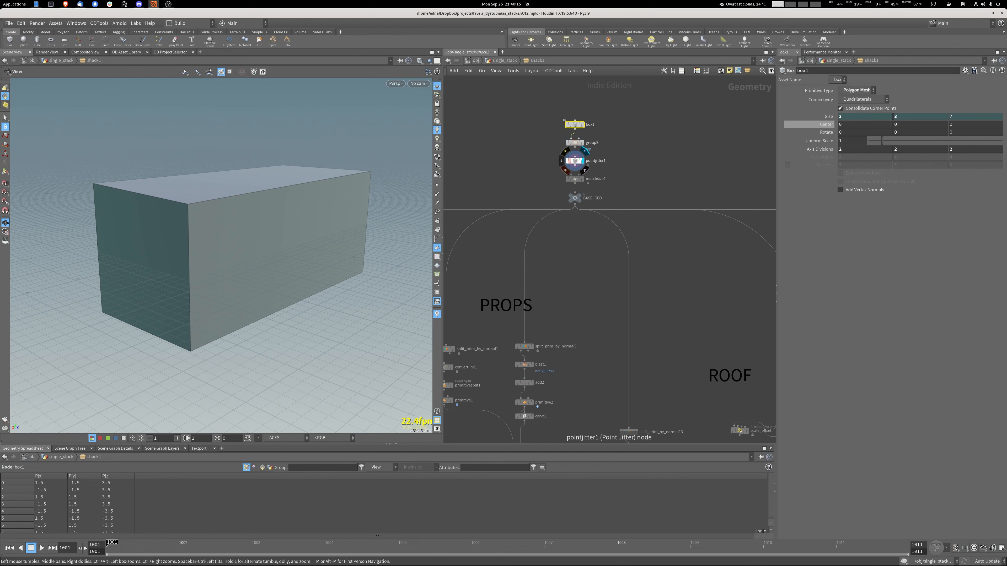
{"action": "left_click_drag", "start_coordinate": [229, 253], "coordinate": [226, 230]}
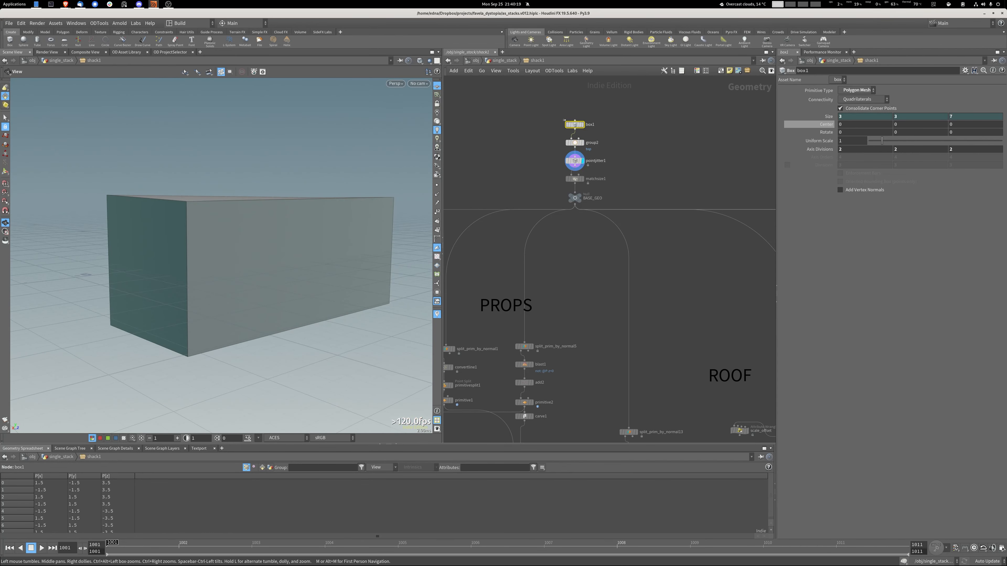
{"action": "key", "text": "space+3"}
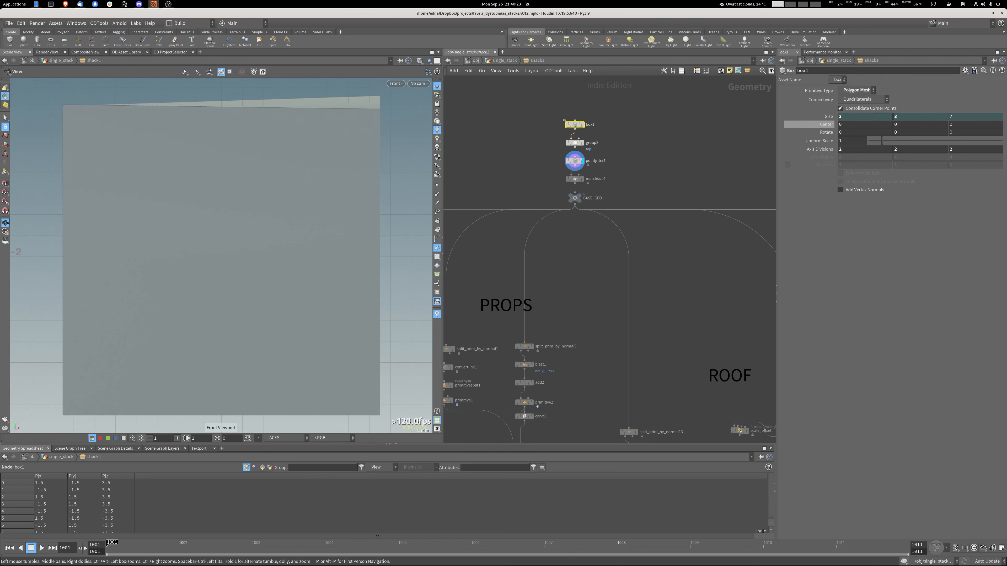
{"action": "key", "text": "space+1"}
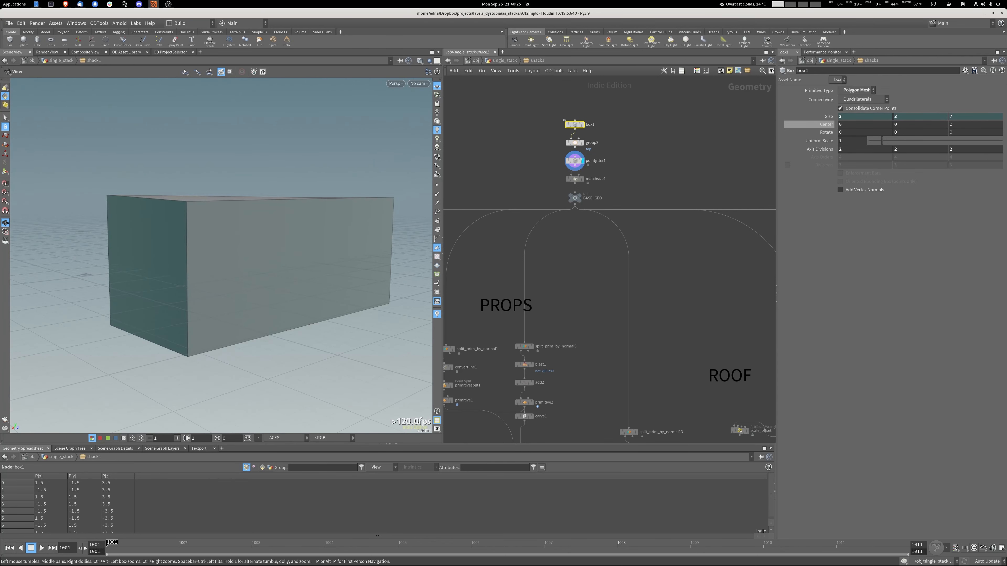
Select and display matchsize1 to inspect how the box sits on the ground plane.
{"action": "left_click", "coordinate": [575, 178]}
{"action": "left_click", "coordinate": [585, 169]}
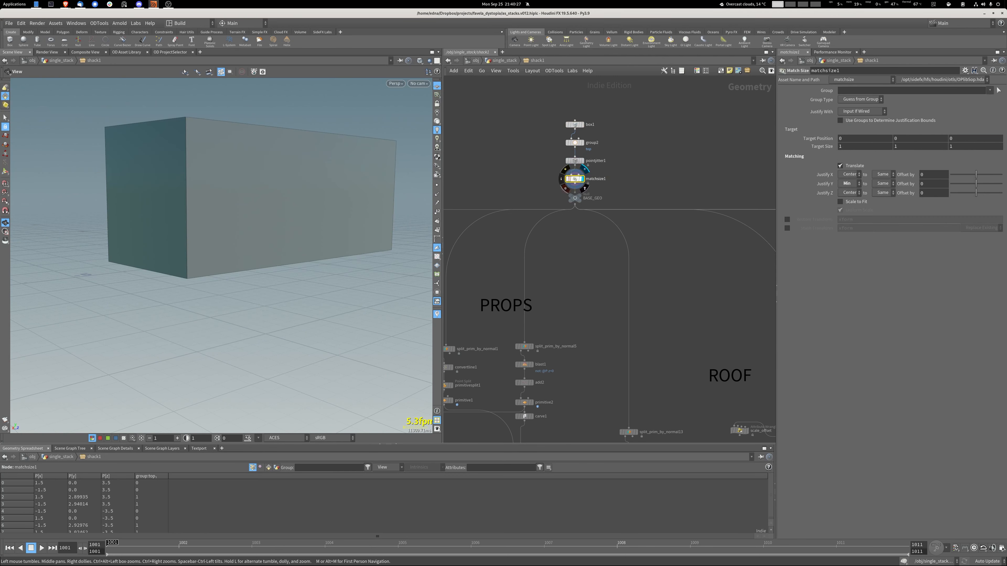
{"action": "left_click_drag", "start_coordinate": [245, 254], "coordinate": [208, 176]}
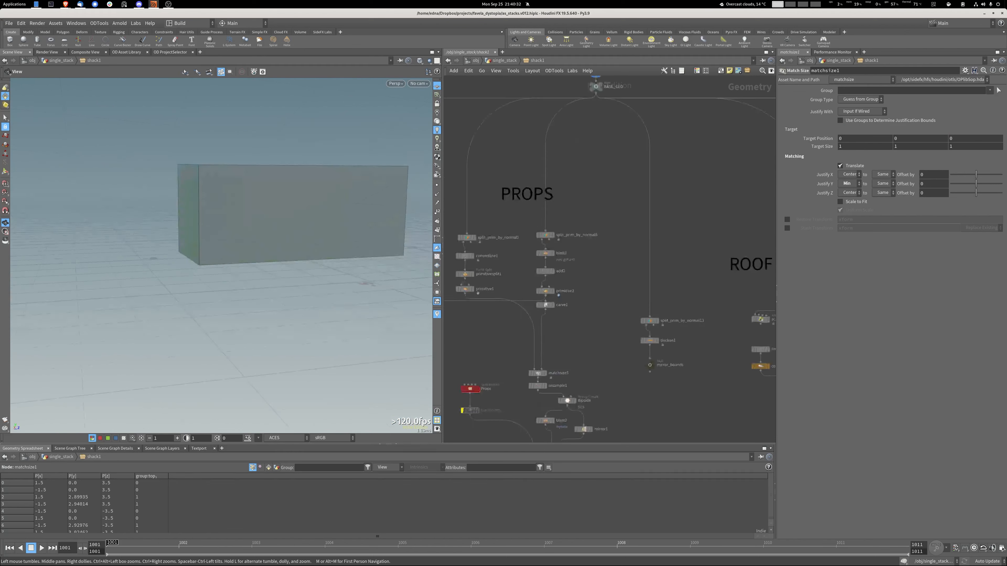
Display the Props subnetwork in the PROPS branch and inspect its geometry from another angle.
{"action": "scroll", "coordinate": [590, 209], "scroll_direction": "down", "scroll_amount": 5}
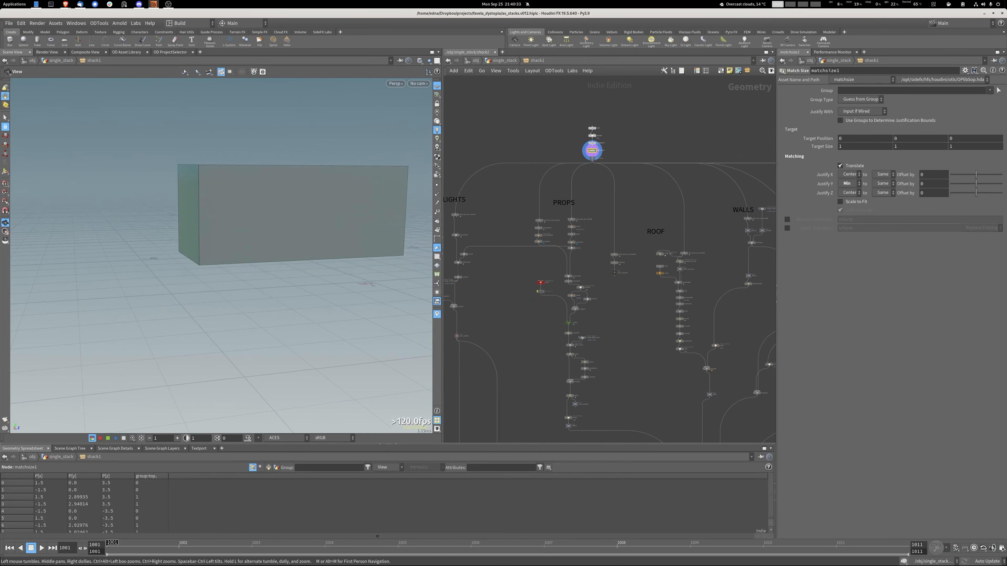
{"action": "middle_click_drag", "start_coordinate": [590, 209], "coordinate": [560, 165]}
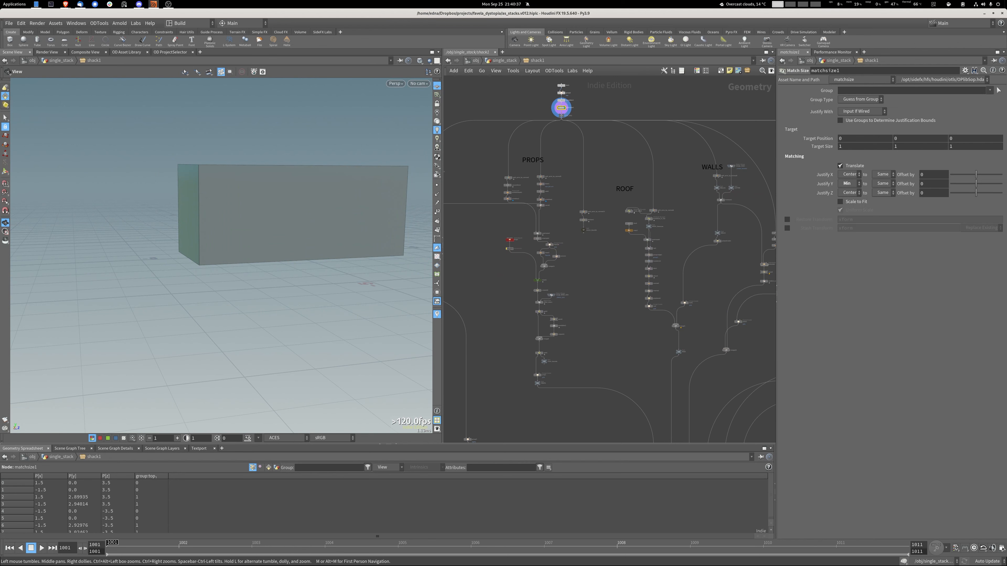
{"action": "scroll", "coordinate": [514, 217], "scroll_direction": "up", "scroll_amount": 9}
{"action": "scroll", "coordinate": [510, 210], "scroll_direction": "down", "scroll_amount": 1}
{"action": "middle_click_drag", "start_coordinate": [510, 211], "coordinate": [506, 242]}
{"action": "middle_click_drag", "start_coordinate": [496, 307], "coordinate": [500, 216]}
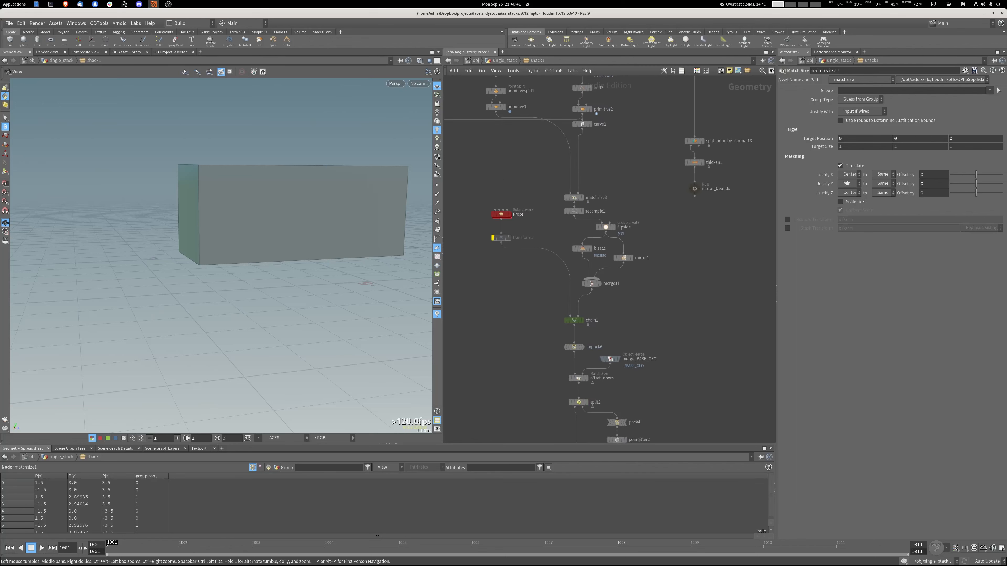
{"action": "left_click", "coordinate": [511, 204]}
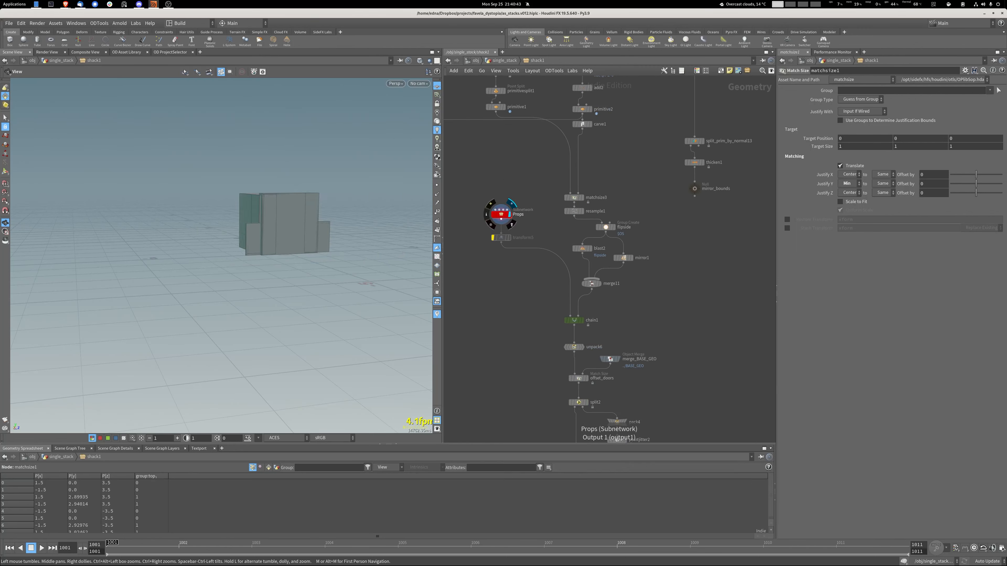
{"action": "left_click_drag", "start_coordinate": [285, 254], "coordinate": [230, 226]}
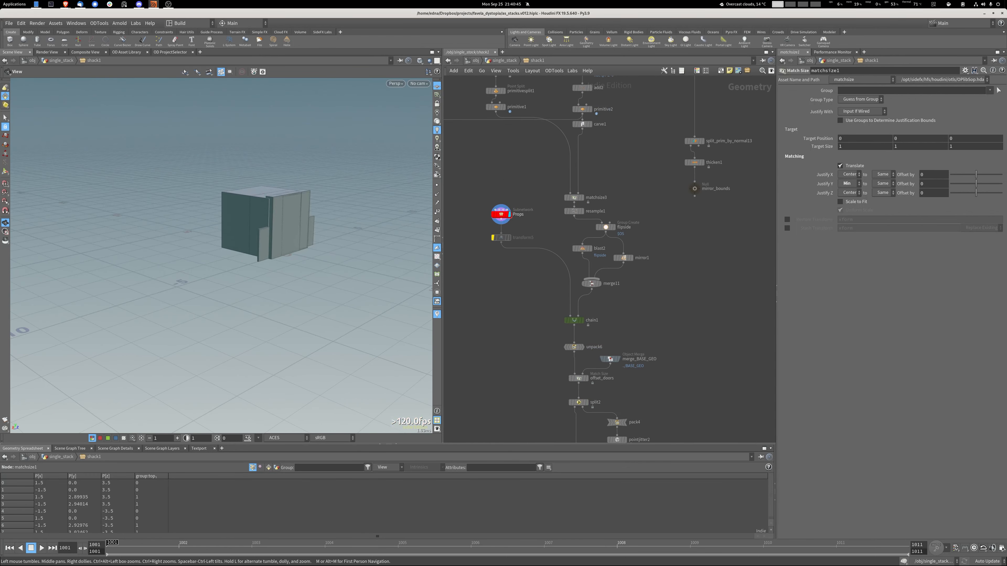
Enter the Props subnetwork and display its Doors, Windows and balconies nodes in turn.
{"action": "left_click_drag", "start_coordinate": [469, 191], "coordinate": [520, 225]}
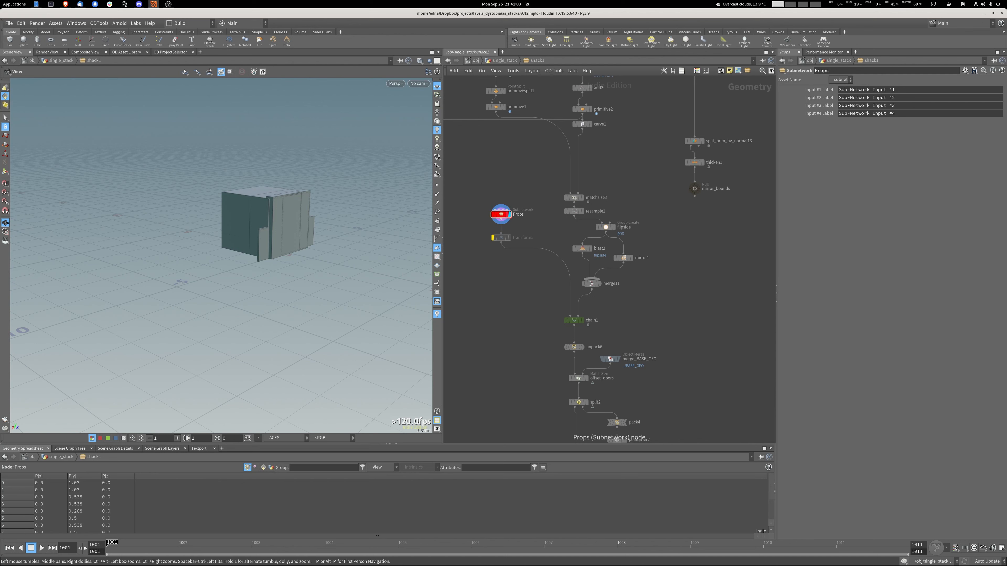
{"action": "double_click", "coordinate": [501, 214]}
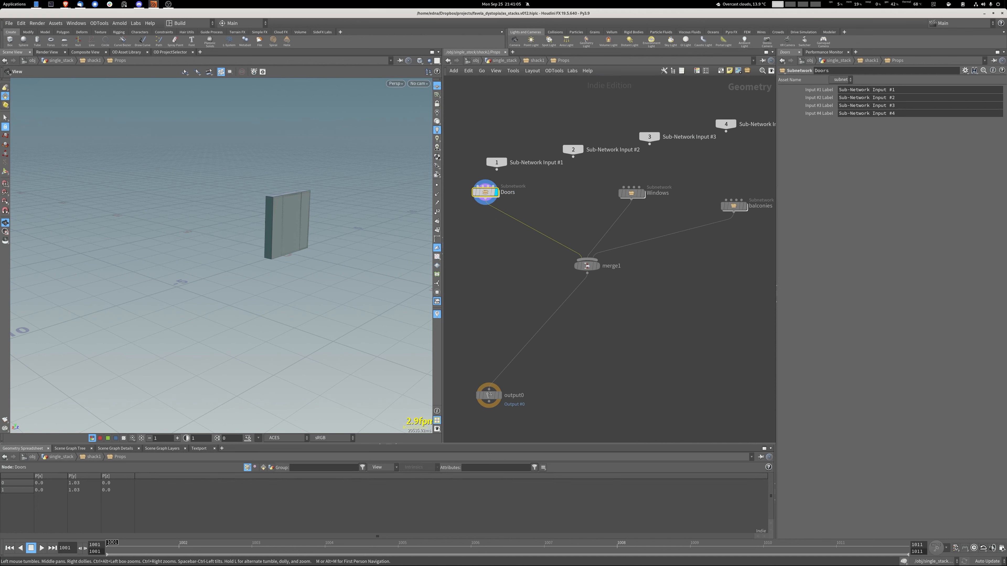
{"action": "left_click", "coordinate": [535, 203]}
{"action": "left_click", "coordinate": [642, 193]}
{"action": "middle_click_drag", "start_coordinate": [642, 193], "coordinate": [539, 168]}
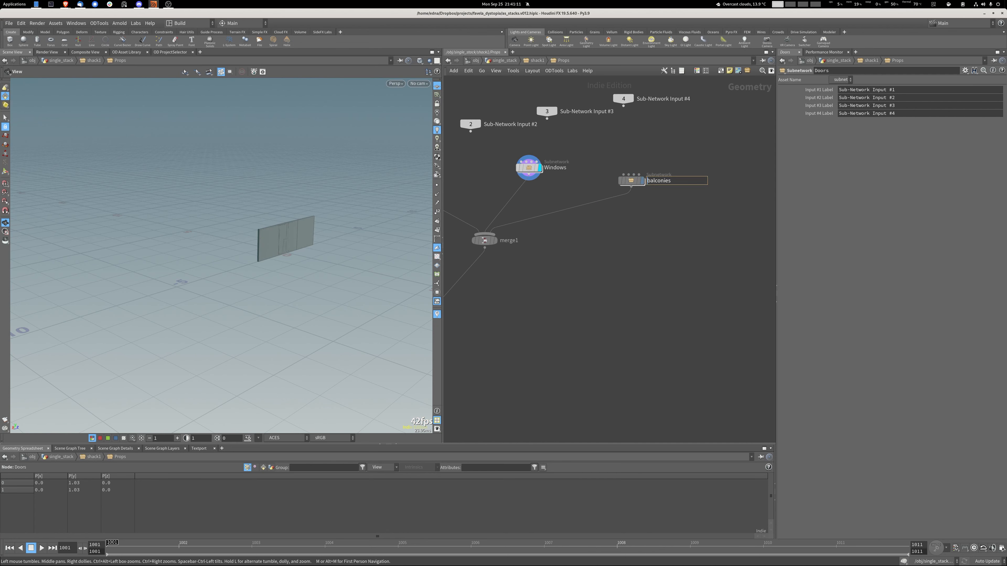
{"action": "left_click", "coordinate": [642, 180]}
{"action": "mouse_move", "coordinate": [278, 222]}
{"action": "left_mouse_down"}
{"action": "mouse_move", "coordinate": [278, 293]}
{"action": "mouse_move", "coordinate": [222, 198]}
{"action": "mouse_move", "coordinate": [245, 190]}
{"action": "mouse_move", "coordinate": [269, 226]}
{"action": "left_mouse_up"}
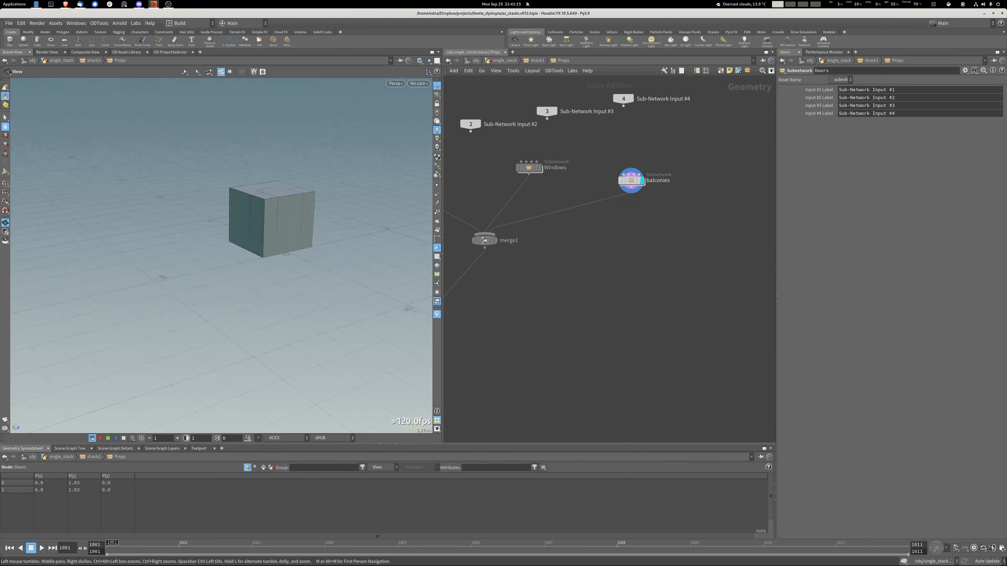
Enter the Doors subnetwork and open the network inside its door_big window generator.
{"action": "middle_click_drag", "start_coordinate": [539, 207], "coordinate": [676, 199]}
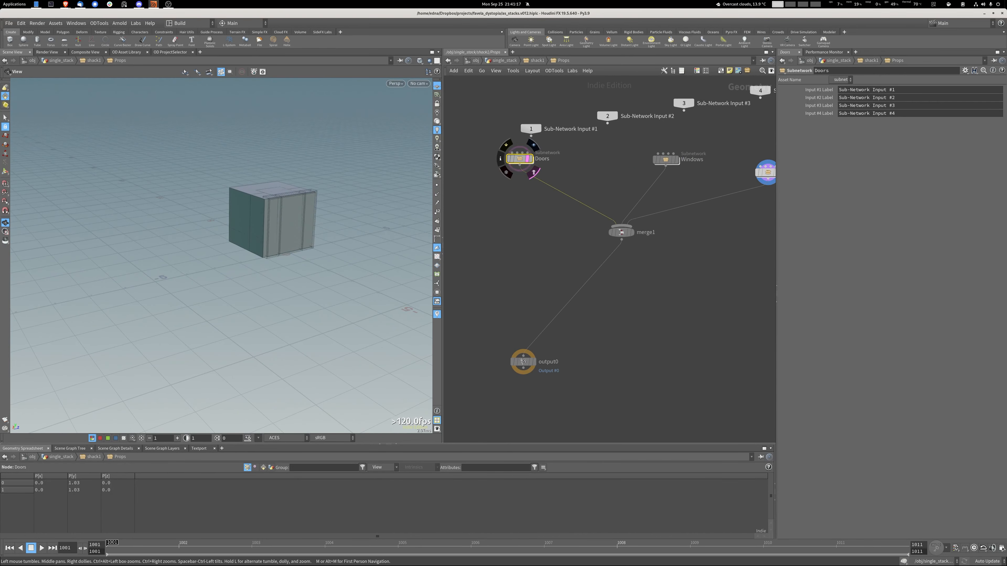
{"action": "left_click", "coordinate": [519, 159]}
{"action": "double_click", "coordinate": [519, 158]}
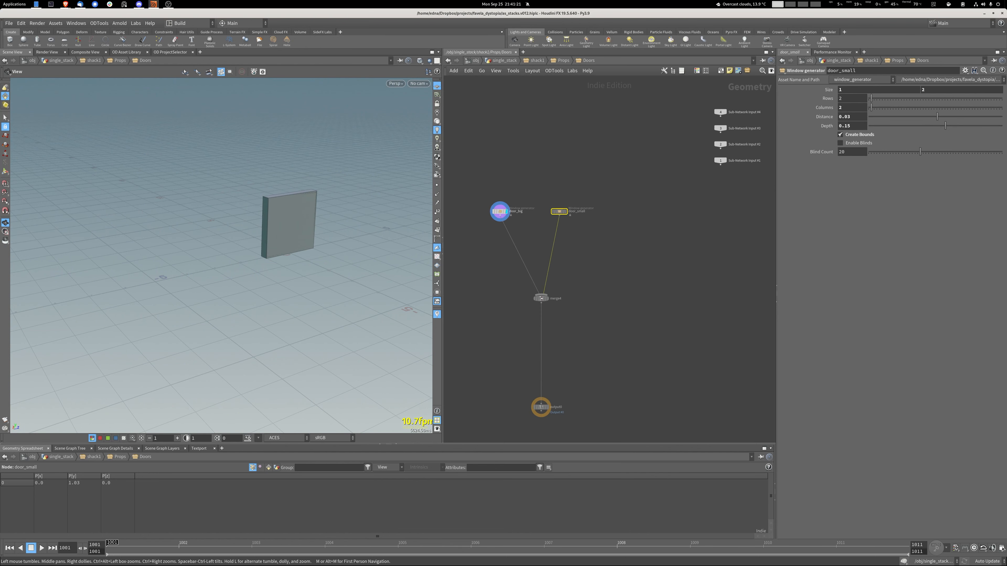
{"action": "scroll", "coordinate": [520, 227], "scroll_direction": "up", "scroll_amount": 3}
{"action": "double_click", "coordinate": [485, 200]}
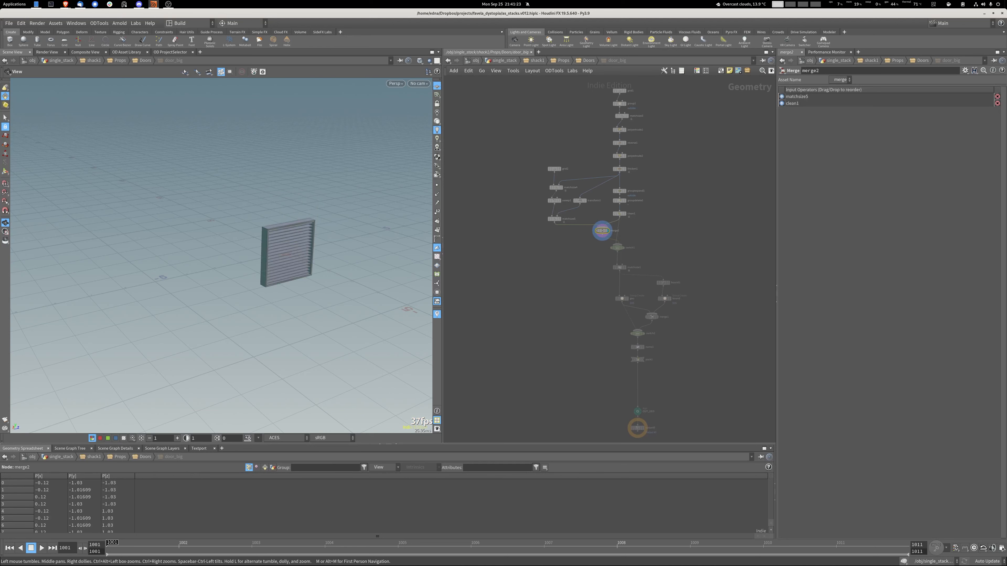
{"action": "middle_click_drag", "start_coordinate": [575, 230], "coordinate": [534, 274]}
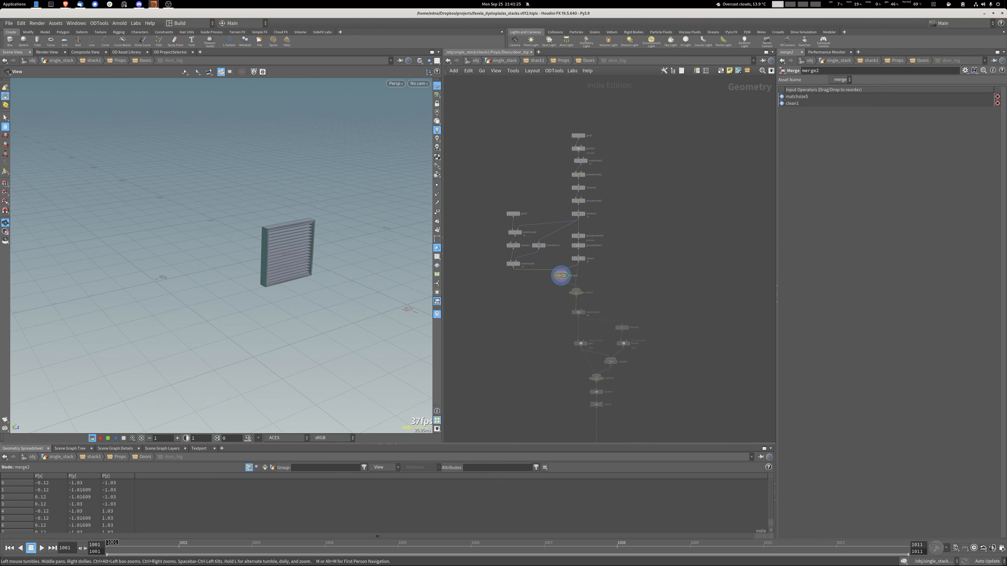
Display grid1, group1, matchsize3 and polyextrude1 in turn to follow how the door frame starts.
{"action": "scroll", "coordinate": [560, 275], "scroll_direction": "up", "scroll_amount": 3}
{"action": "left_click", "coordinate": [560, 124]}
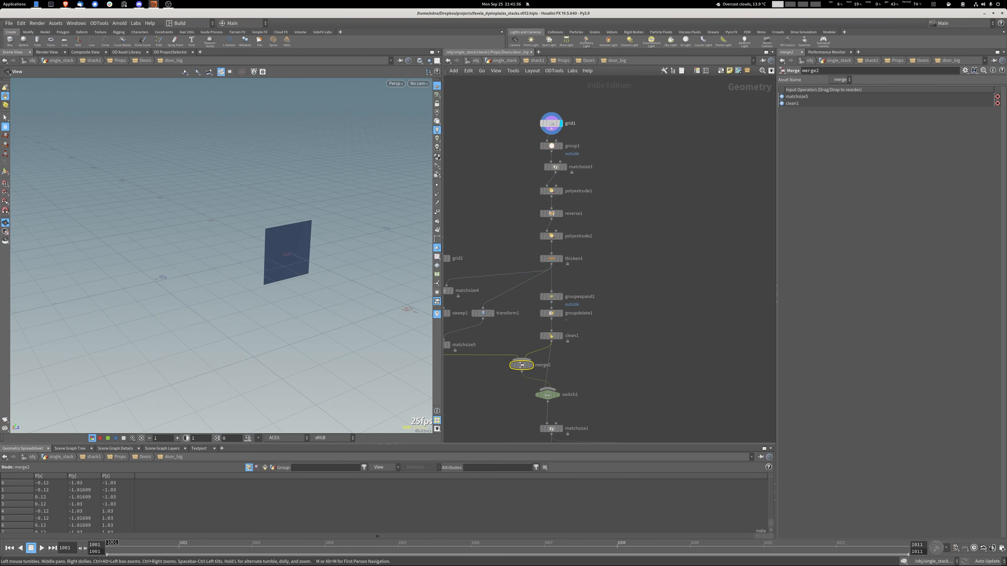
{"action": "scroll", "coordinate": [545, 143], "scroll_direction": "up", "scroll_amount": 3}
{"action": "left_click", "coordinate": [578, 148]}
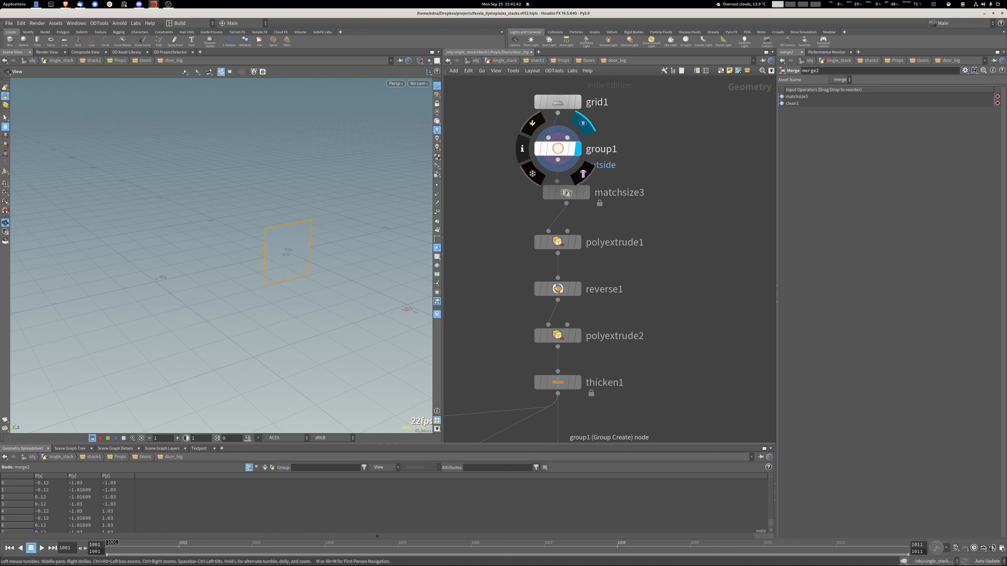
{"action": "middle_click_drag", "start_coordinate": [577, 149], "coordinate": [577, 79]}
{"action": "left_click", "coordinate": [586, 192]}
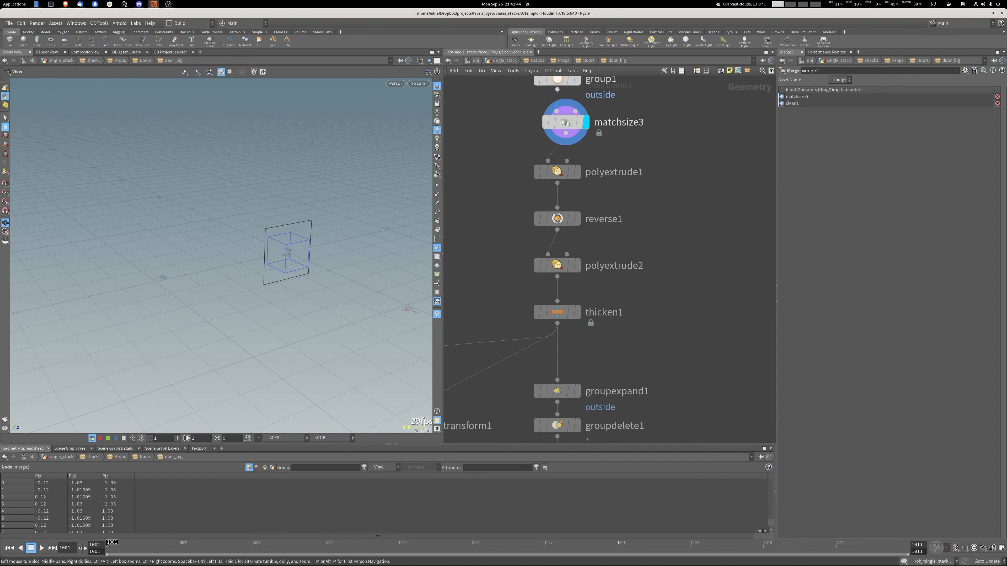
{"action": "left_click", "coordinate": [577, 172]}
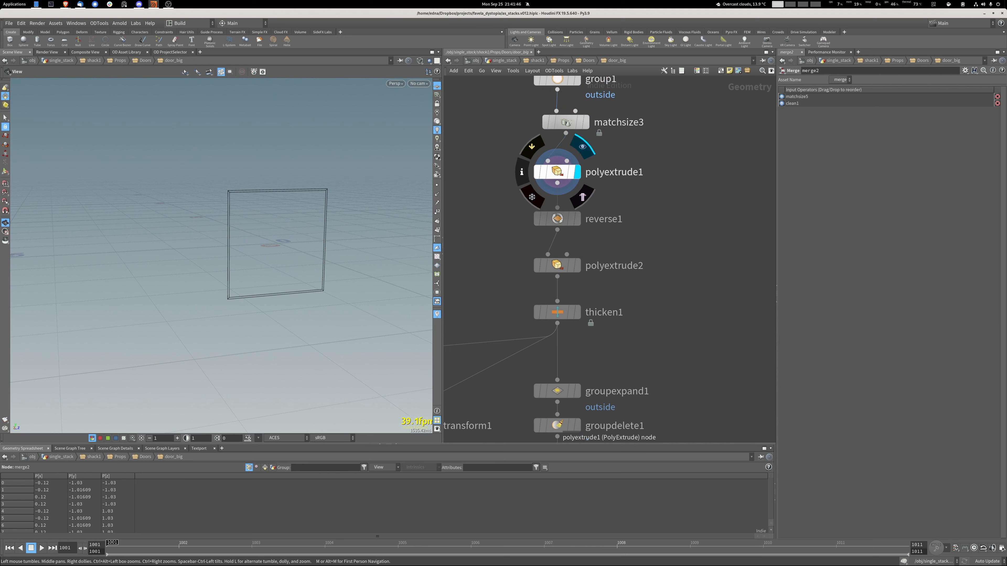
Inspect the polyextrude1 frame from another angle, and display reverse1, polyextrude2 and thicken1 in turn.
{"action": "key", "text": "w"}
{"action": "scroll", "coordinate": [278, 215], "scroll_direction": "up", "scroll_amount": 2}
{"action": "mouse_move", "coordinate": [278, 214]}
{"action": "left_mouse_down"}
{"action": "mouse_move", "coordinate": [182, 219]}
{"action": "mouse_move", "coordinate": [301, 222]}
{"action": "mouse_move", "coordinate": [254, 222]}
{"action": "mouse_move", "coordinate": [265, 222]}
{"action": "left_mouse_up"}
{"action": "left_click", "coordinate": [578, 219]}
{"action": "left_click", "coordinate": [578, 266]}
{"action": "middle_click_drag", "start_coordinate": [578, 265], "coordinate": [624, 155]}
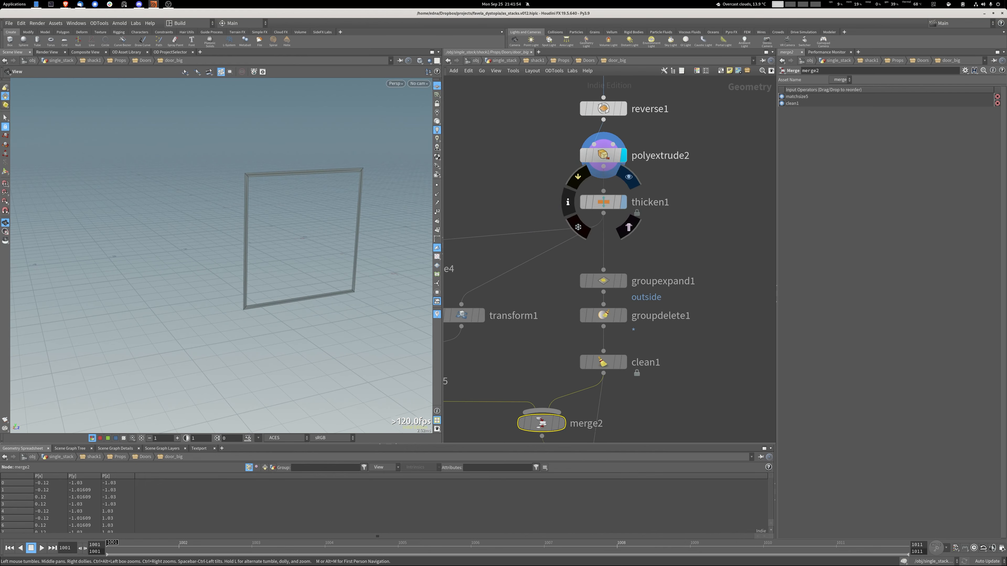
{"action": "left_click", "coordinate": [624, 202]}
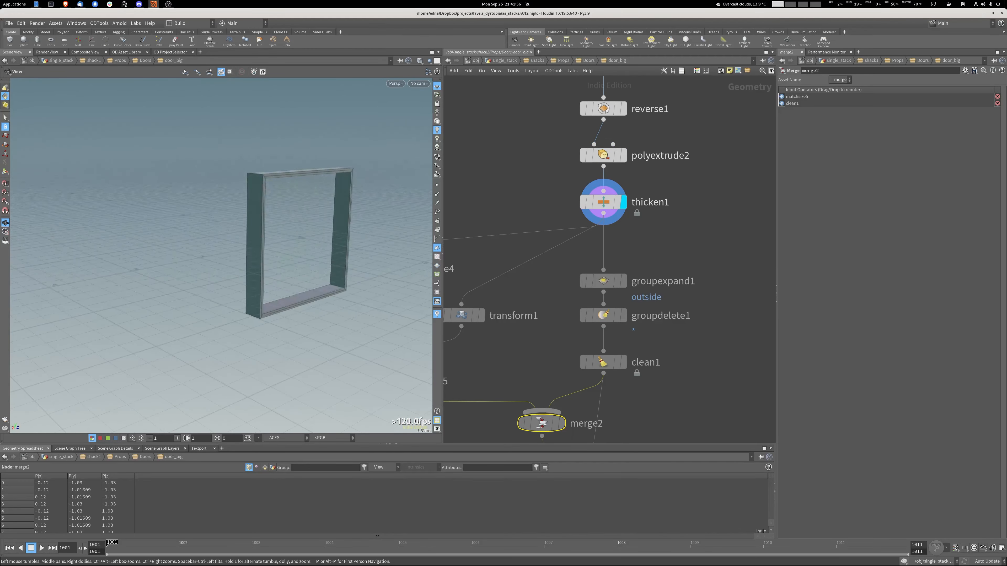
Turn off the viewport's reference grid, inspect the blinds from matchsize5, and select switch1 to view its inputs.
{"action": "left_click", "coordinate": [437, 86]}
{"action": "left_click_drag", "start_coordinate": [286, 238], "coordinate": [249, 230]}
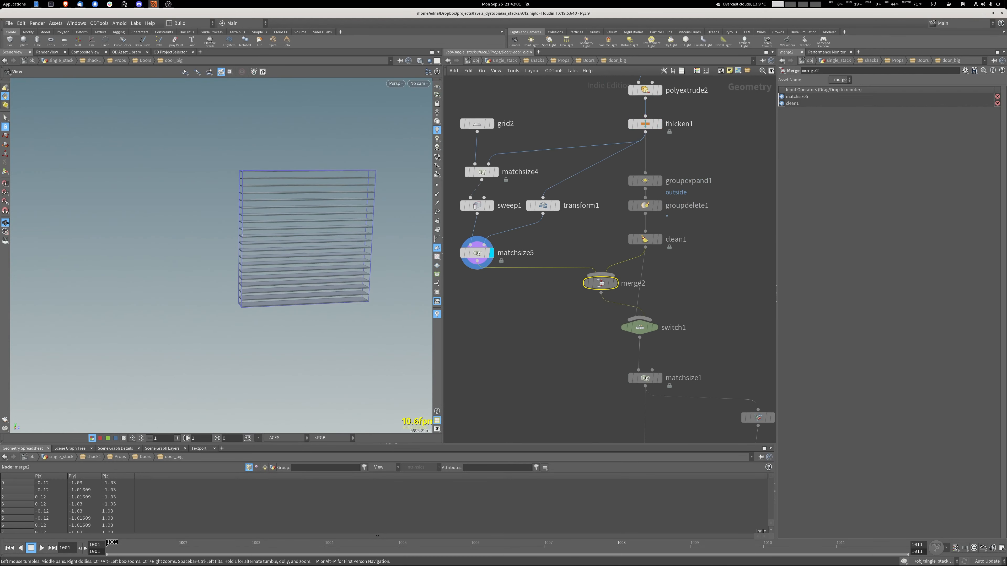
{"action": "left_click_drag", "start_coordinate": [238, 238], "coordinate": [277, 254]}
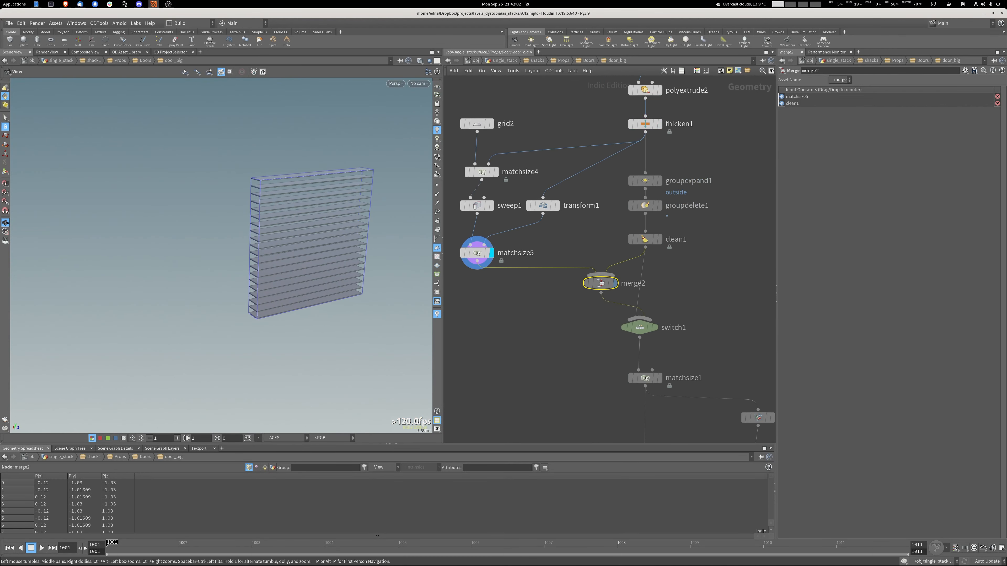
{"action": "left_click", "coordinate": [640, 327]}
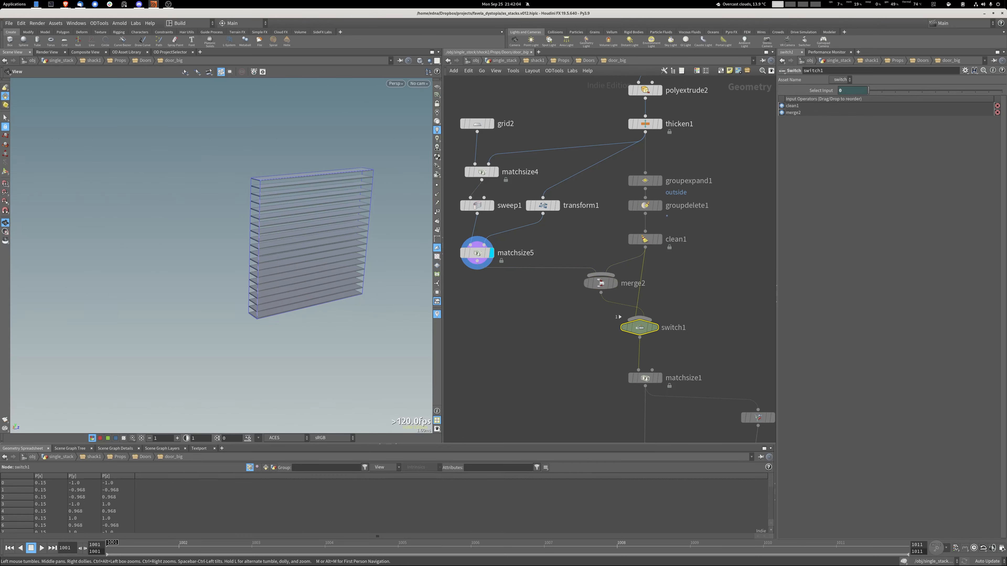
{"action": "left_click_drag", "start_coordinate": [277, 254], "coordinate": [234, 253]}
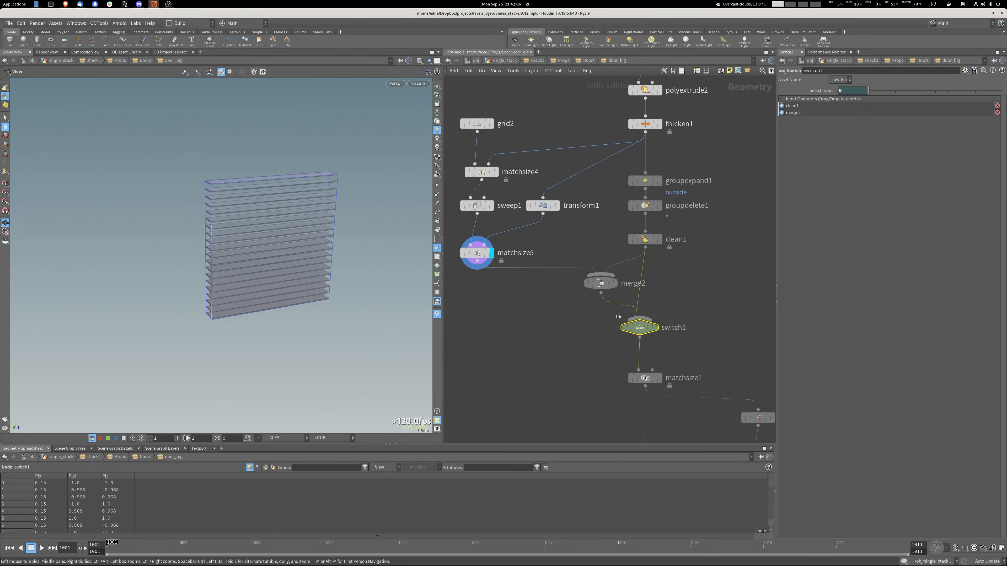
Check the sweep1 settings, display transform1, and select and display matchsize5 to see how the blinds fit the frame.
{"action": "left_click", "coordinate": [477, 205]}
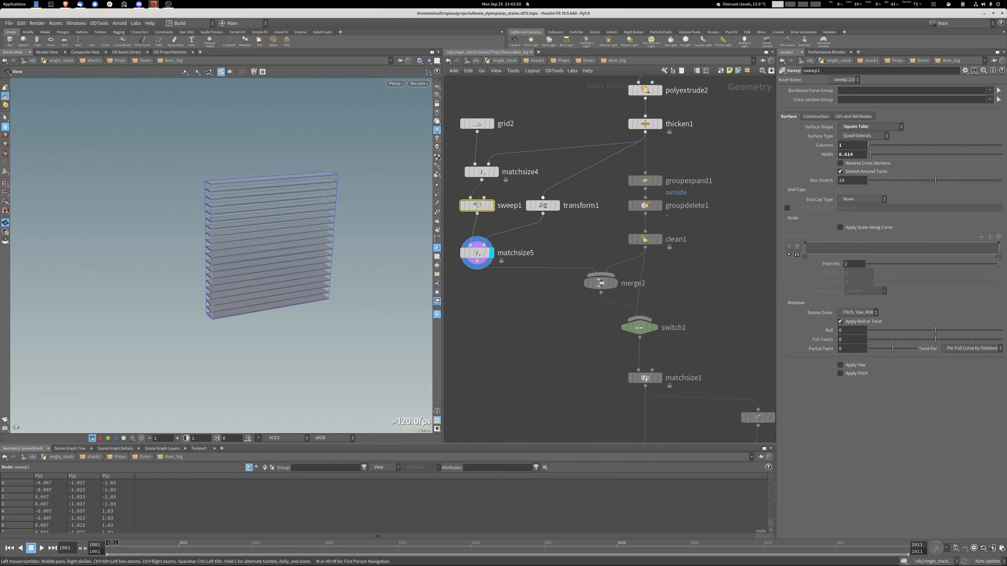
{"action": "left_click", "coordinate": [558, 205]}
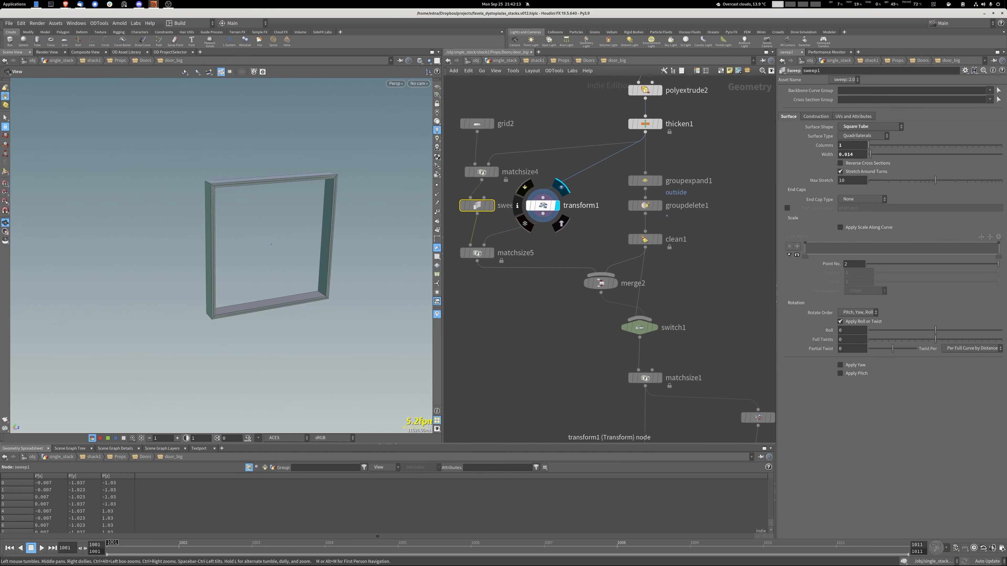
{"action": "left_click", "coordinate": [543, 205]}
{"action": "left_click", "coordinate": [491, 253]}
{"action": "left_click", "coordinate": [477, 253]}
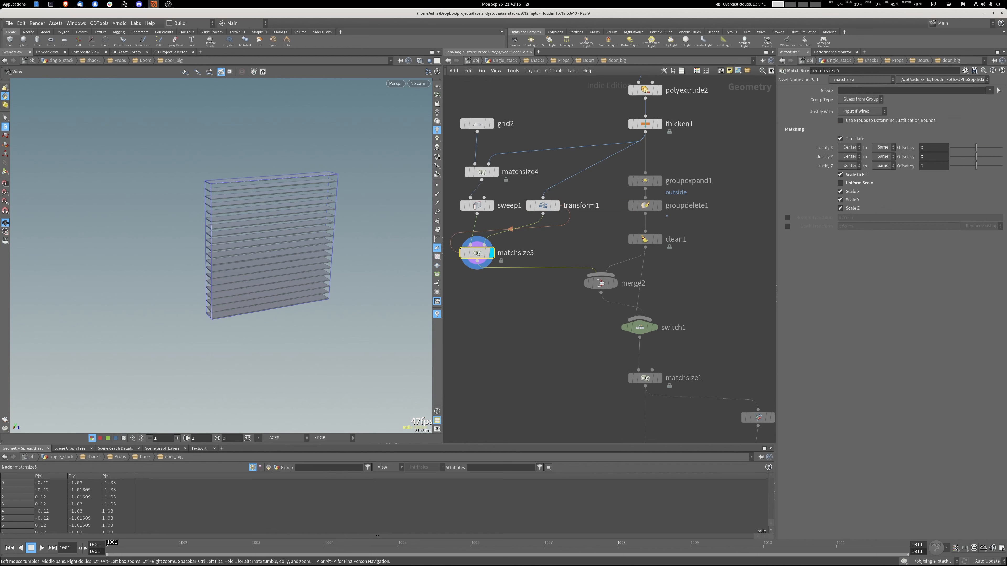
Display switch1, bound1 and matchsize1 in turn to compare the door frame with its bounding box.
{"action": "left_click", "coordinate": [652, 327]}
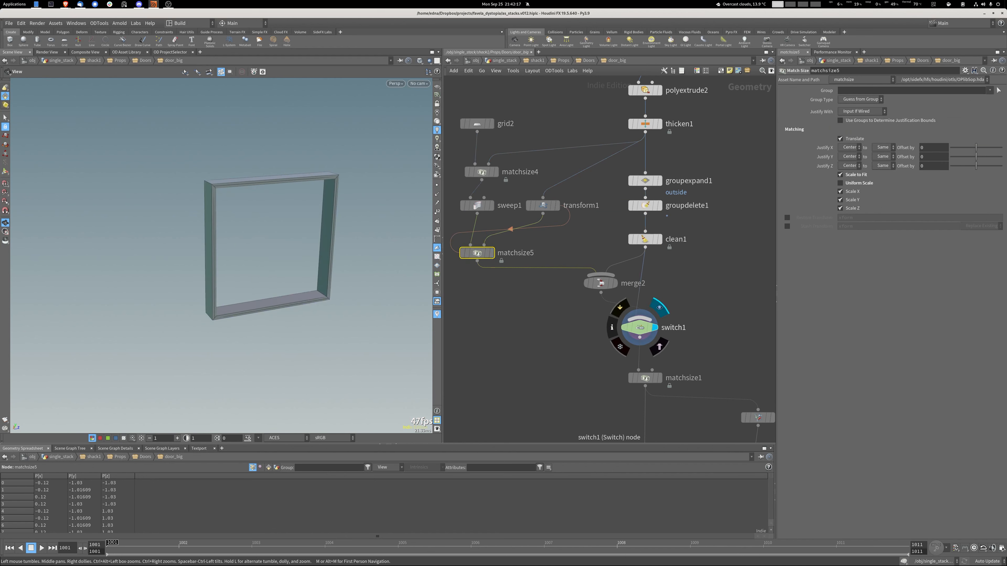
{"action": "middle_click_drag", "start_coordinate": [652, 327], "coordinate": [542, 115]}
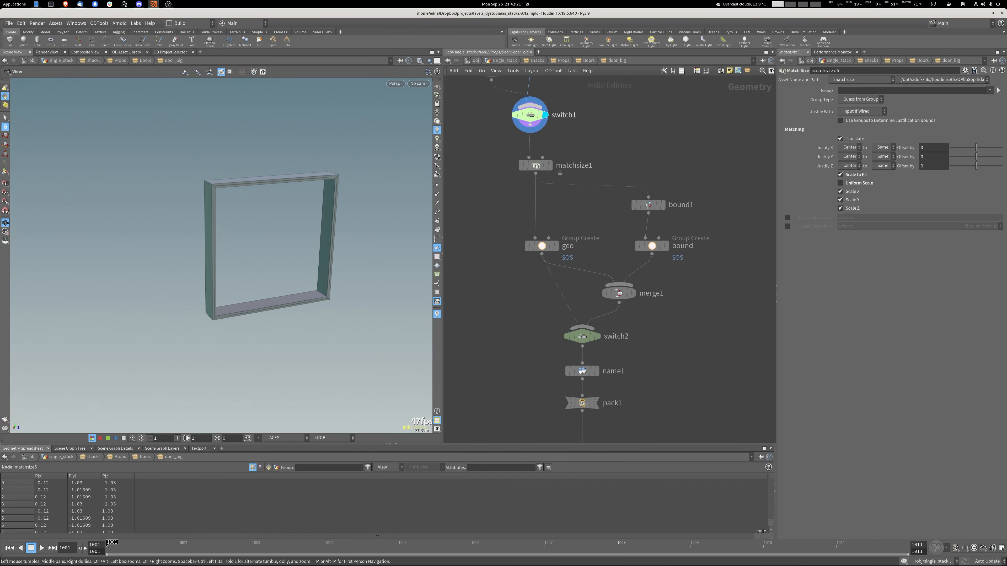
{"action": "left_click", "coordinate": [648, 205]}
{"action": "left_click", "coordinate": [666, 186]}
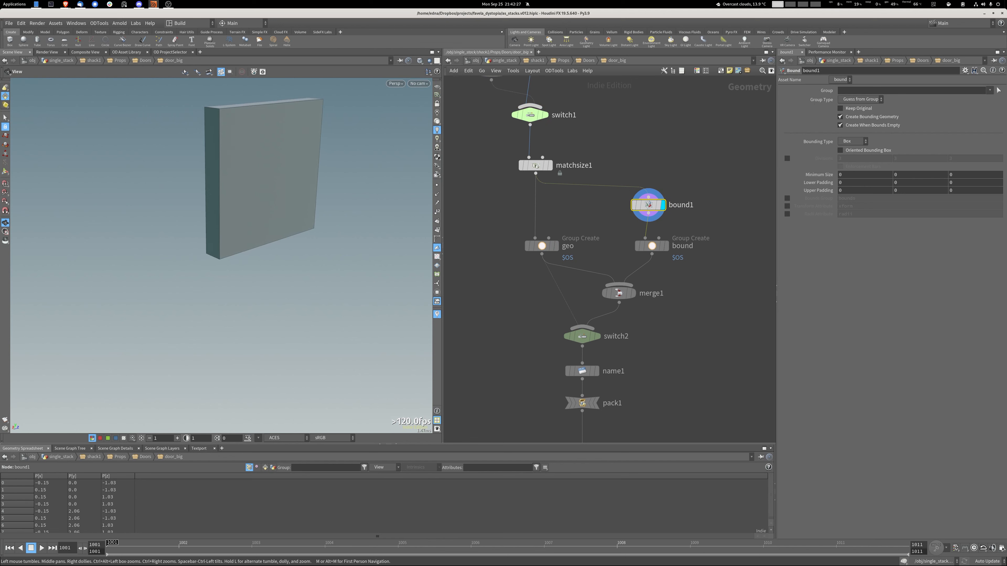
{"action": "left_click", "coordinate": [550, 165]}
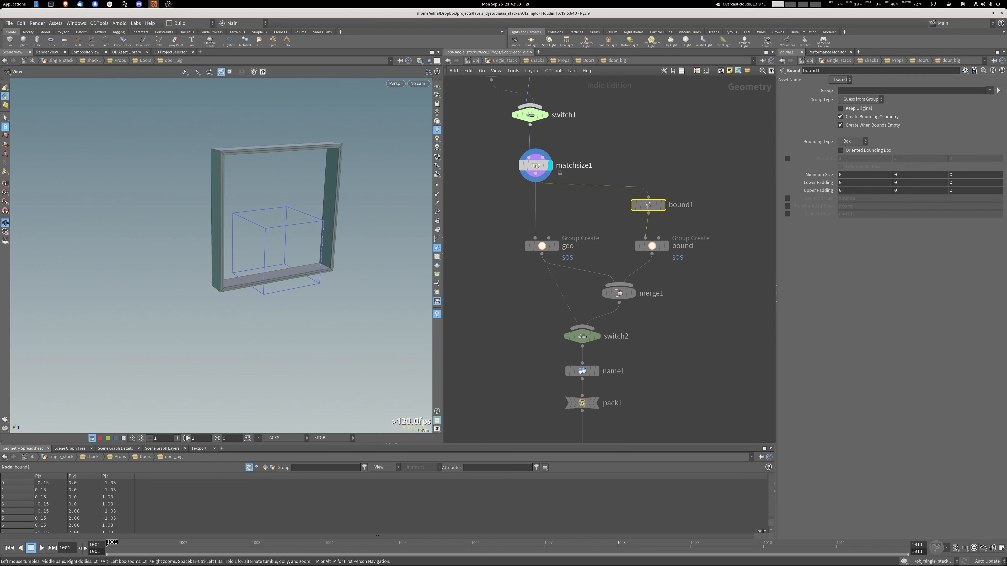
Display switch2 in wireframe and view the settings of the geo and bound group nodes.
{"action": "left_click", "coordinate": [596, 336]}
{"action": "key", "text": "w"}
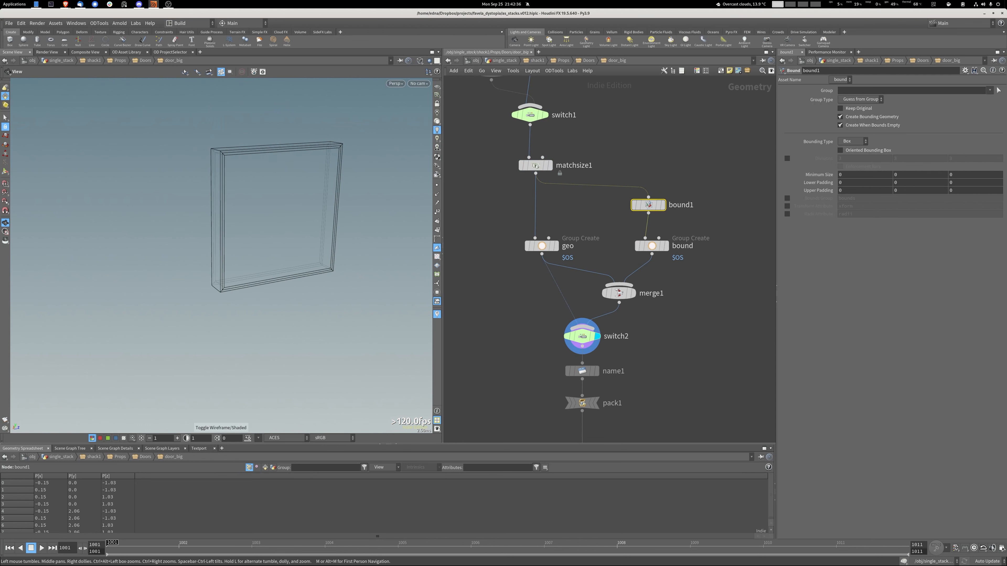
{"action": "left_click_drag", "start_coordinate": [478, 217], "coordinate": [594, 261]}
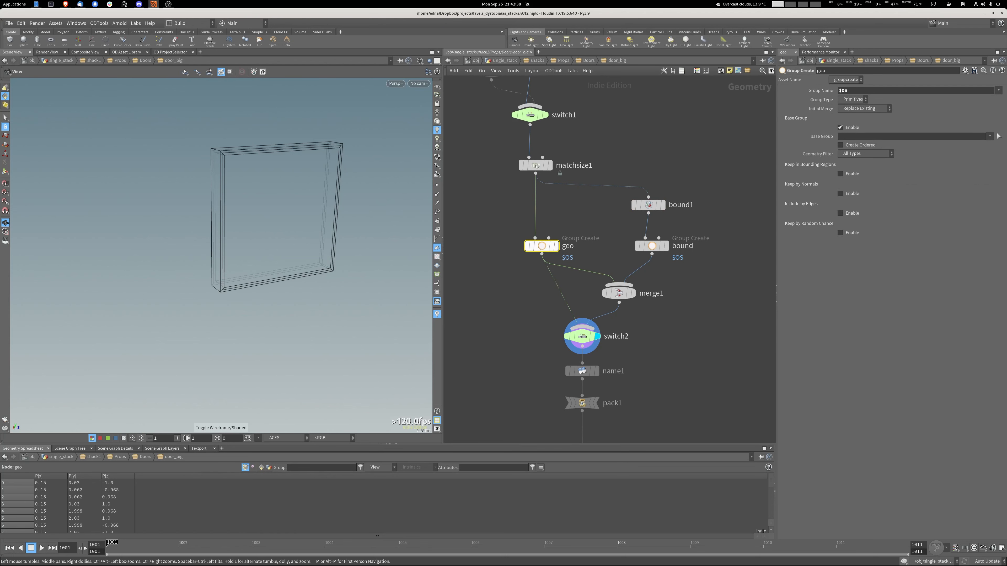
{"action": "left_click_drag", "start_coordinate": [615, 227], "coordinate": [702, 268]}
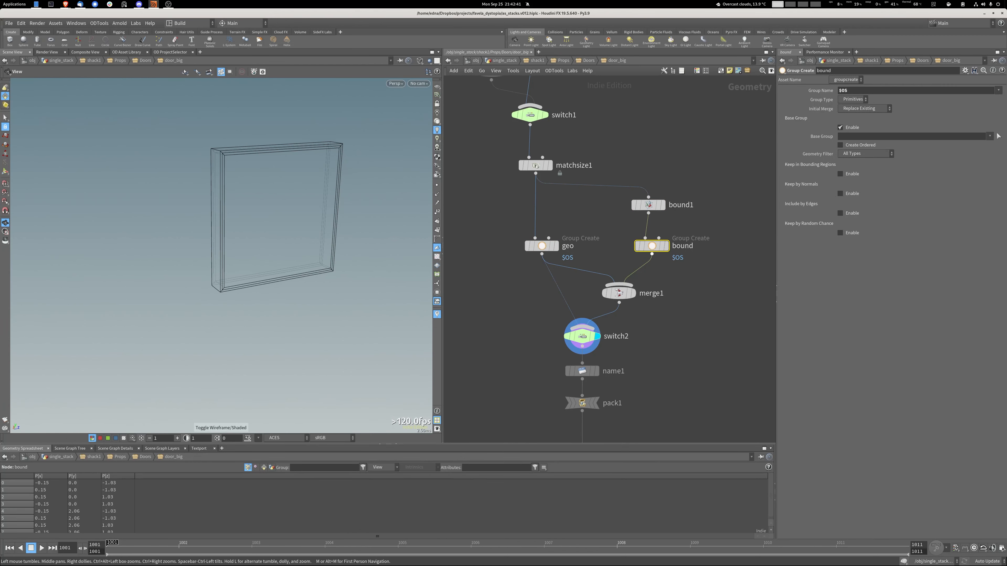
Return to the Doors network and toggle Create Bounds off and on again for both doors, displaying door_small.
{"action": "key", "text": "u"}
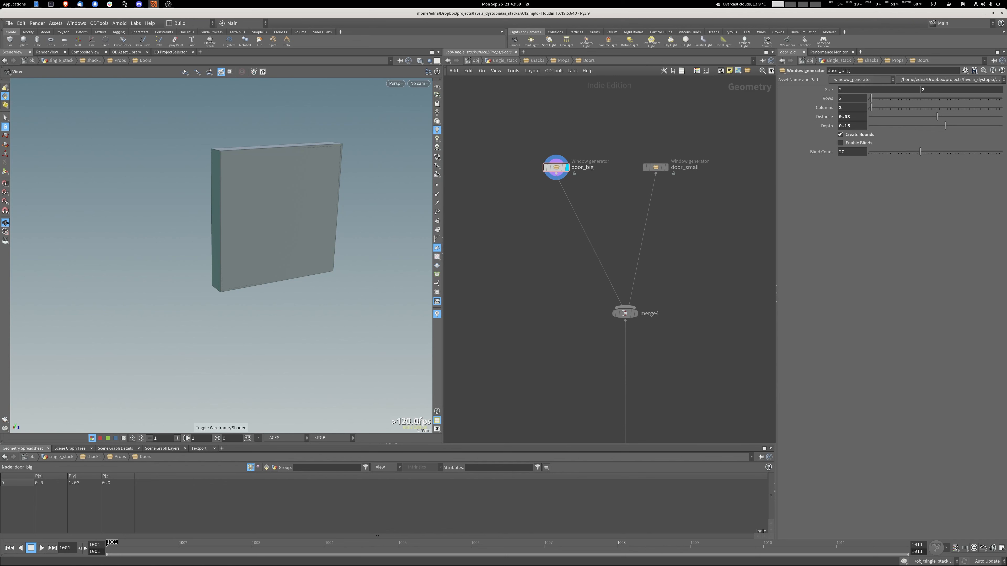
{"action": "left_click", "coordinate": [655, 167], "text": "shift"}
{"action": "left_click", "coordinate": [840, 134]}
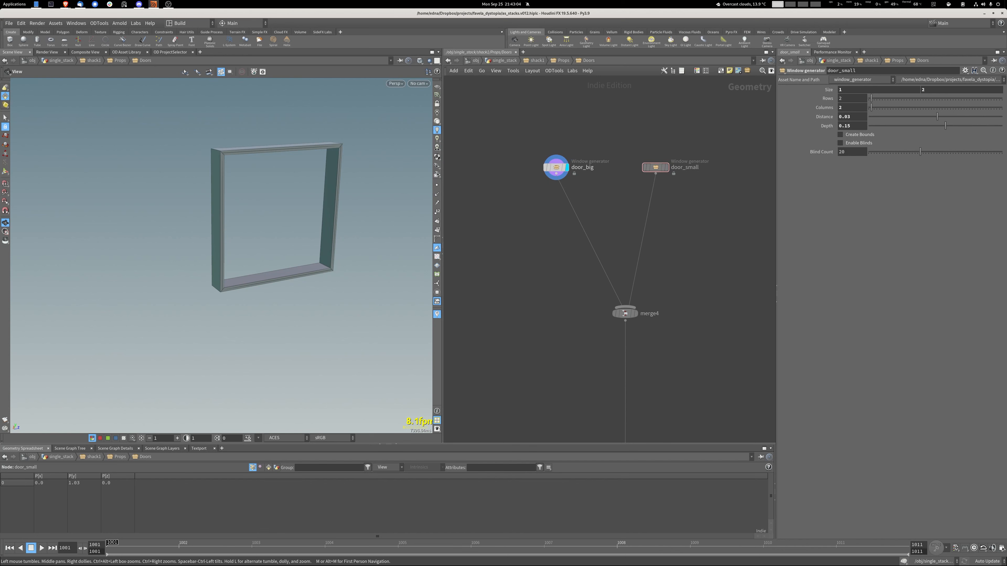
{"action": "left_click", "coordinate": [666, 167]}
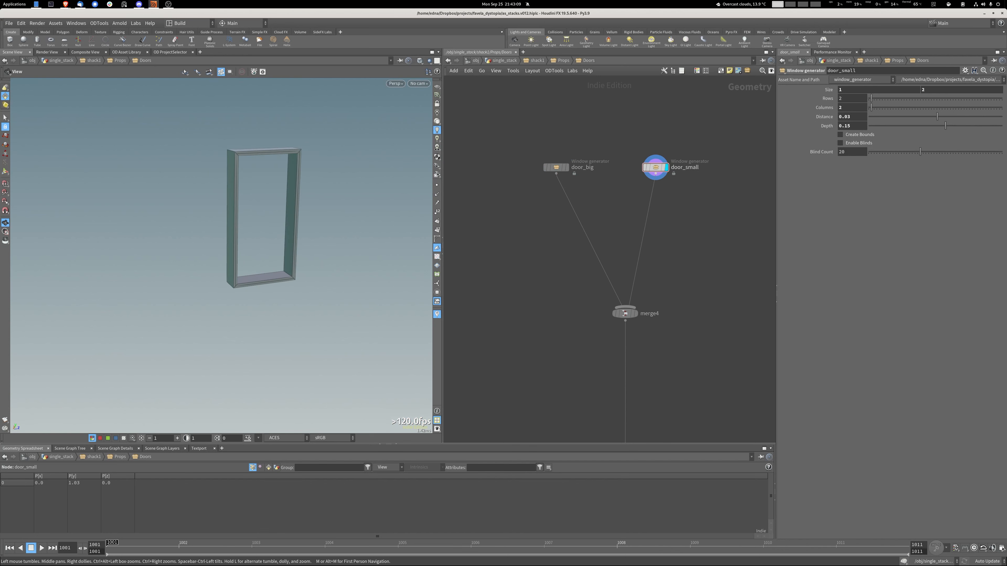
{"action": "left_click_drag", "start_coordinate": [527, 134], "coordinate": [702, 203]}
{"action": "left_click", "coordinate": [840, 134]}
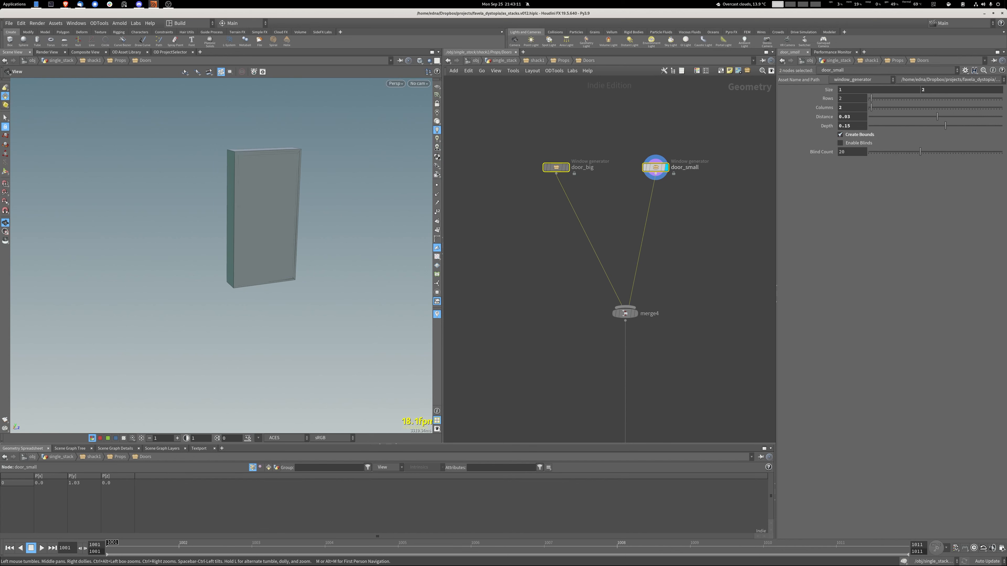
Go into the Windows network, turn off Create Bounds for all the window generators, and select only window_double_blinds.
{"action": "key", "text": "u"}
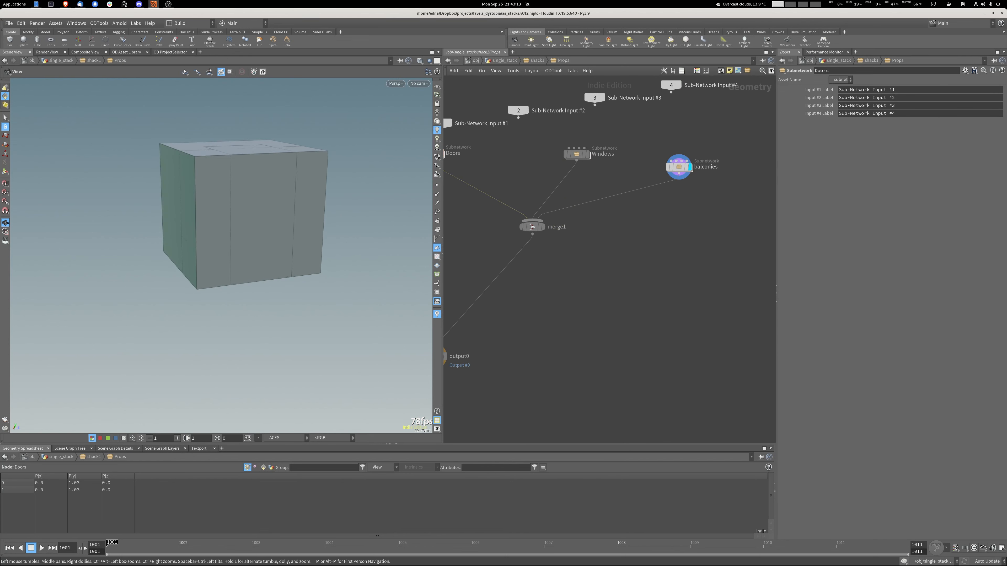
{"action": "key", "text": "i"}
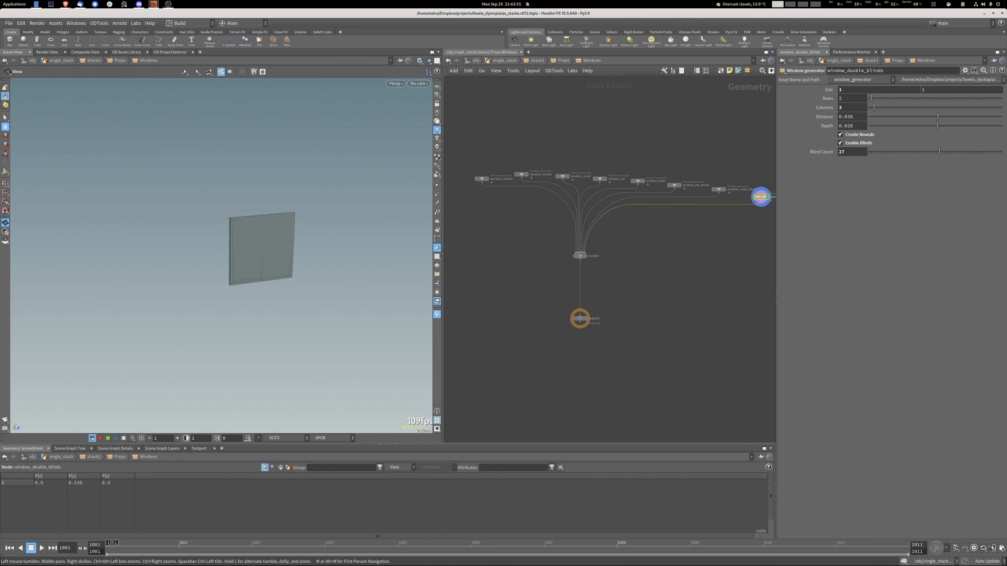
{"action": "left_click_drag", "start_coordinate": [464, 149], "coordinate": [763, 217]}
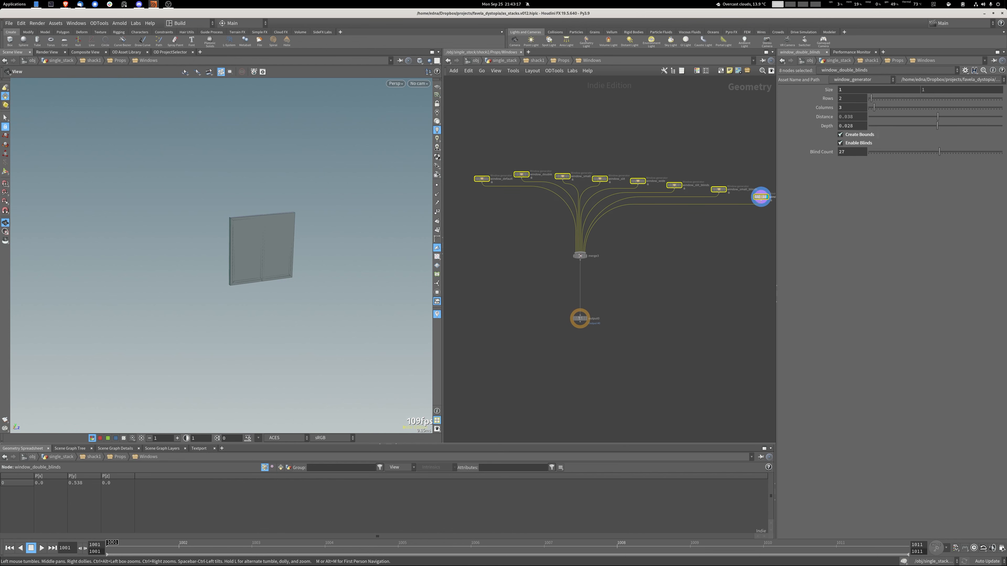
{"action": "left_click", "coordinate": [840, 135]}
{"action": "left_click", "coordinate": [760, 197]}
{"action": "scroll", "coordinate": [483, 197], "scroll_direction": "up", "scroll_amount": 6}
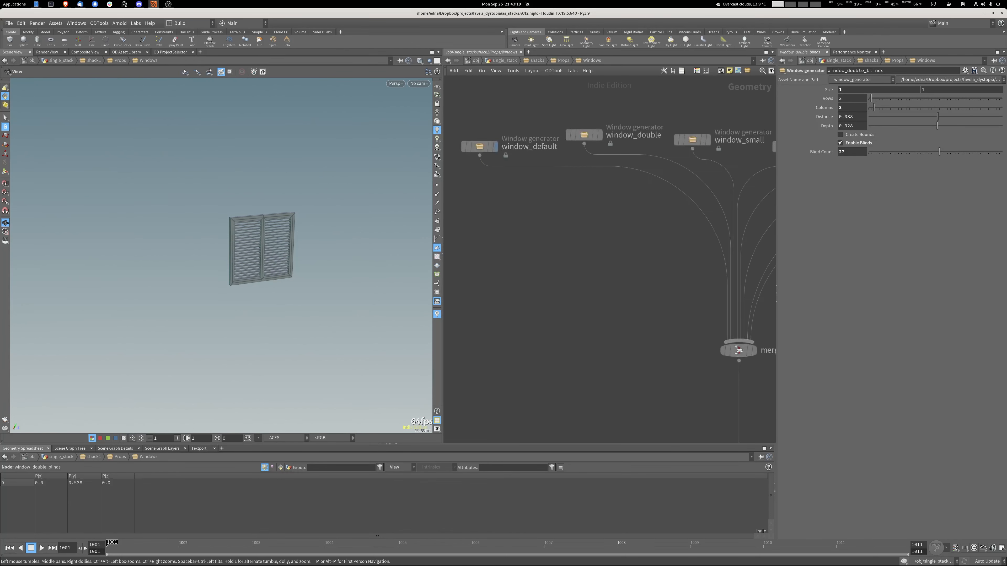
Select and display window_default, try out a greater Depth for its frame, and undo the parameter changes.
{"action": "left_click", "coordinate": [495, 146]}
{"action": "left_click", "coordinate": [479, 146]}
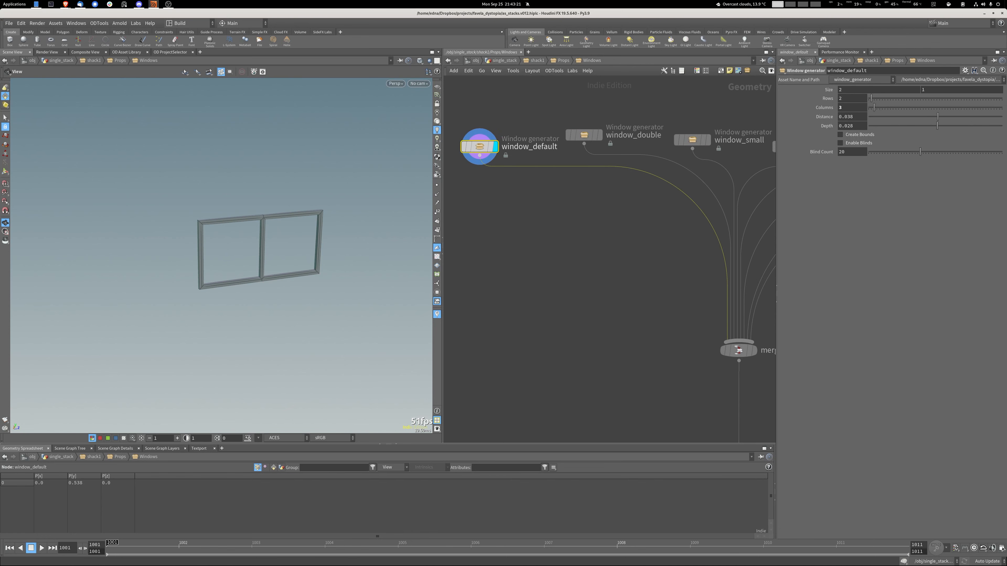
{"action": "left_click_drag", "start_coordinate": [874, 107], "coordinate": [940, 125]}
{"action": "key", "text": "ctrl+z"}
{"action": "key", "text": "ctrl+z"}
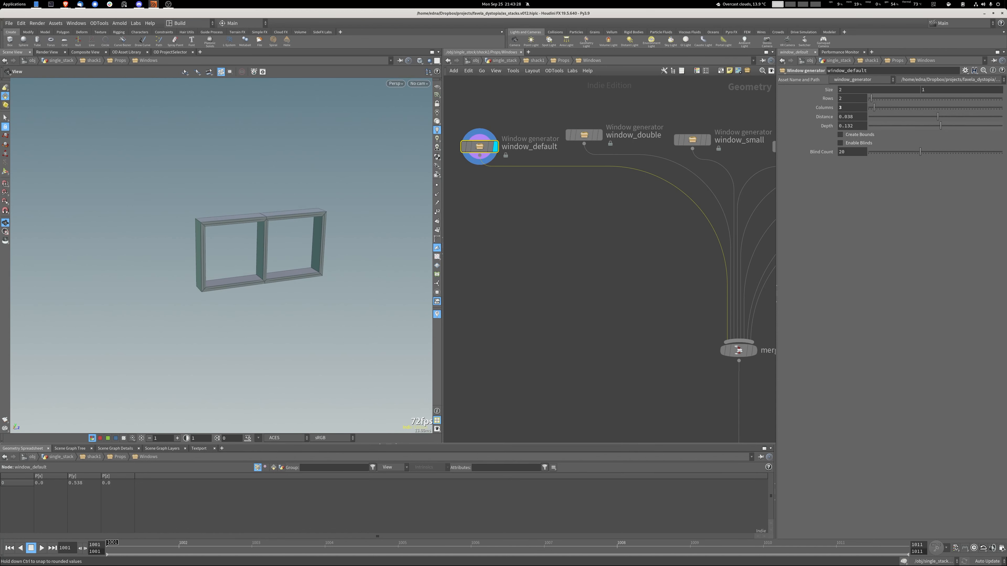
{"action": "key", "text": "ctrl+z"}
Display window_double, window_small, window_slit and window_wide in turn to compare the window variants.
{"action": "left_click", "coordinate": [606, 106]}
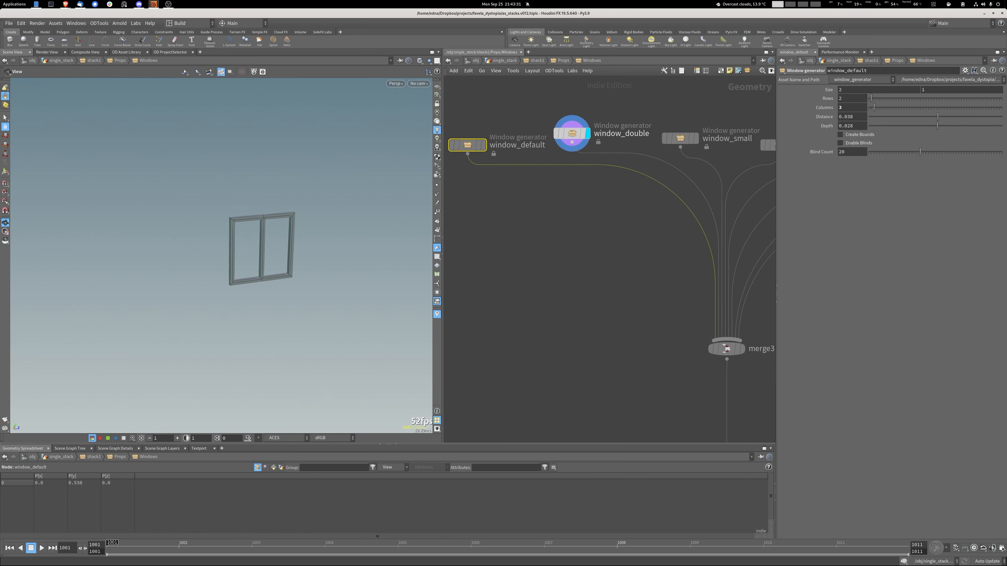
{"action": "middle_click_drag", "start_coordinate": [674, 167], "coordinate": [538, 136]}
{"action": "left_click", "coordinate": [626, 114]}
{"action": "left_click", "coordinate": [611, 113]}
{"action": "left_click", "coordinate": [604, 121]}
{"action": "left_click", "coordinate": [620, 121]}
{"action": "middle_click_drag", "start_coordinate": [626, 138], "coordinate": [553, 135]}
{"action": "left_click", "coordinate": [633, 122]}
{"action": "left_click", "coordinate": [649, 123]}
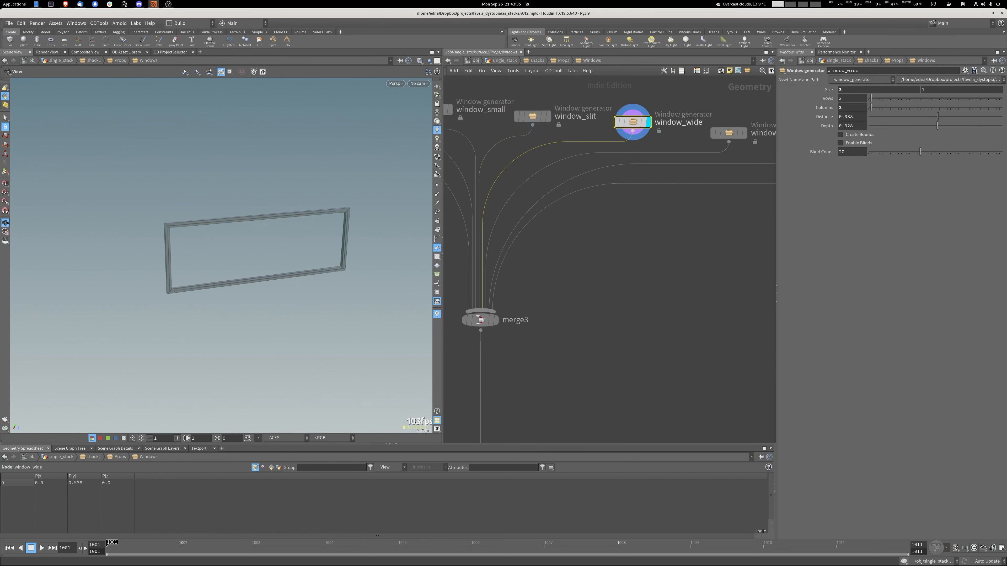
Display the remaining window variants in turn, from window_slit_blinds through window_double_blinds.
{"action": "middle_click_drag", "start_coordinate": [650, 136], "coordinate": [516, 137]}
{"action": "left_click", "coordinate": [594, 131]}
{"action": "left_click", "coordinate": [611, 132]}
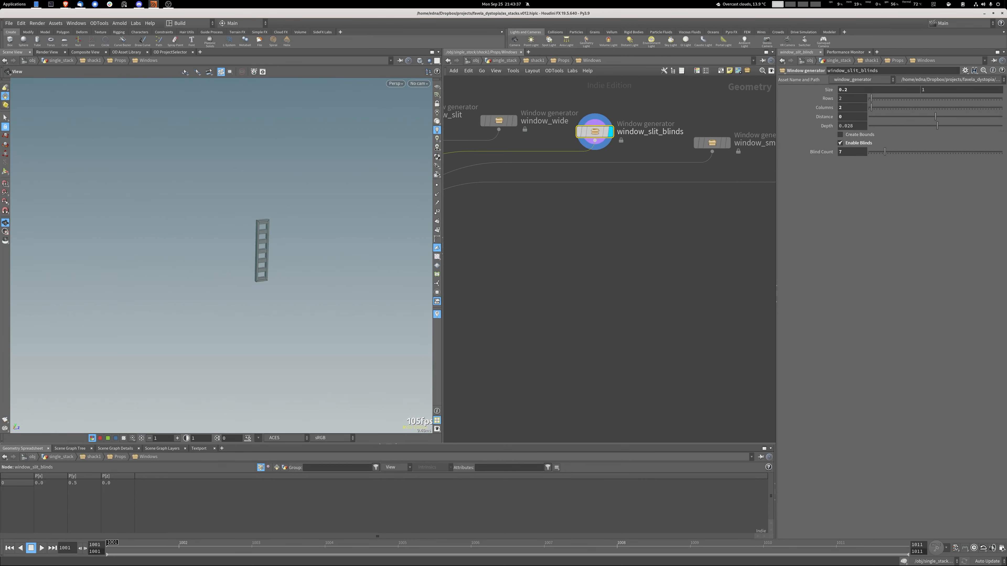
{"action": "middle_click_drag", "start_coordinate": [650, 141], "coordinate": [546, 138]}
{"action": "left_click", "coordinate": [636, 136]}
{"action": "left_click", "coordinate": [640, 150]}
{"action": "left_click", "coordinate": [656, 151]}
{"action": "scroll", "coordinate": [656, 191], "scroll_direction": "down", "scroll_amount": 6}
{"action": "middle_click_drag", "start_coordinate": [655, 190], "coordinate": [694, 178]}
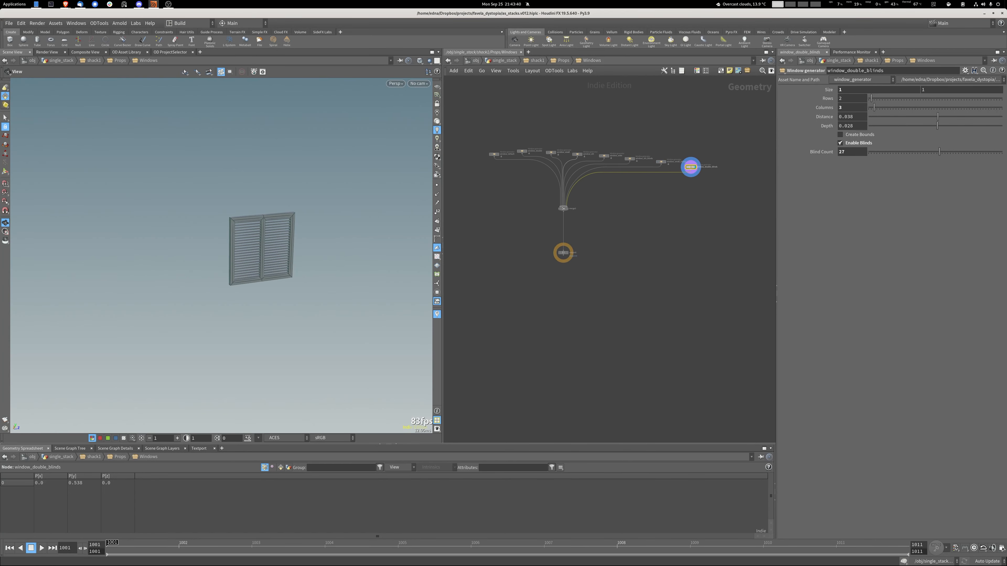
Turn Create Bounds back on for all the window generators and return to the stack1 network.
{"action": "left_click_drag", "start_coordinate": [468, 117], "coordinate": [706, 182]}
{"action": "left_click", "coordinate": [840, 135]}
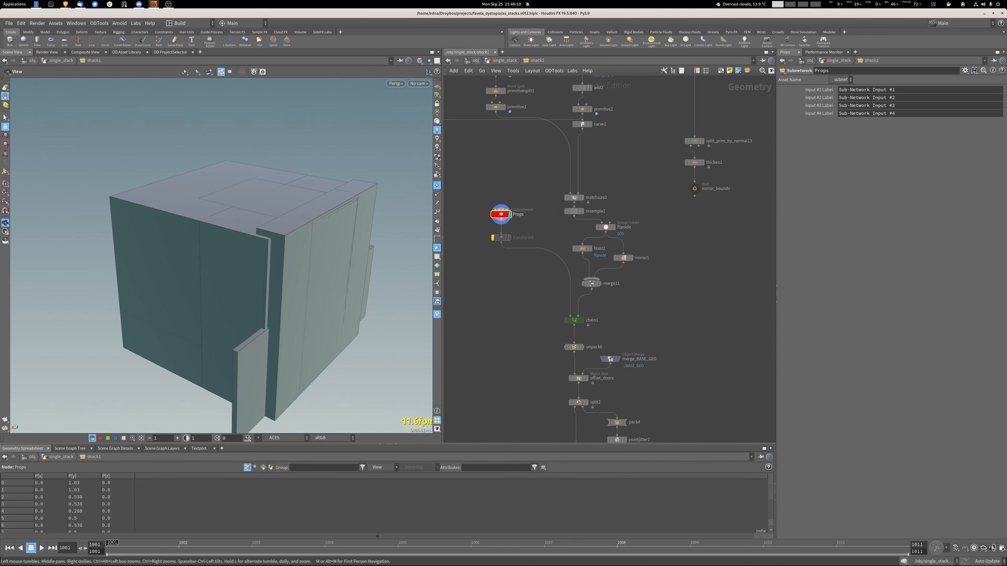
{"action": "middle_click_drag", "start_coordinate": [611, 277], "coordinate": [584, 255]}
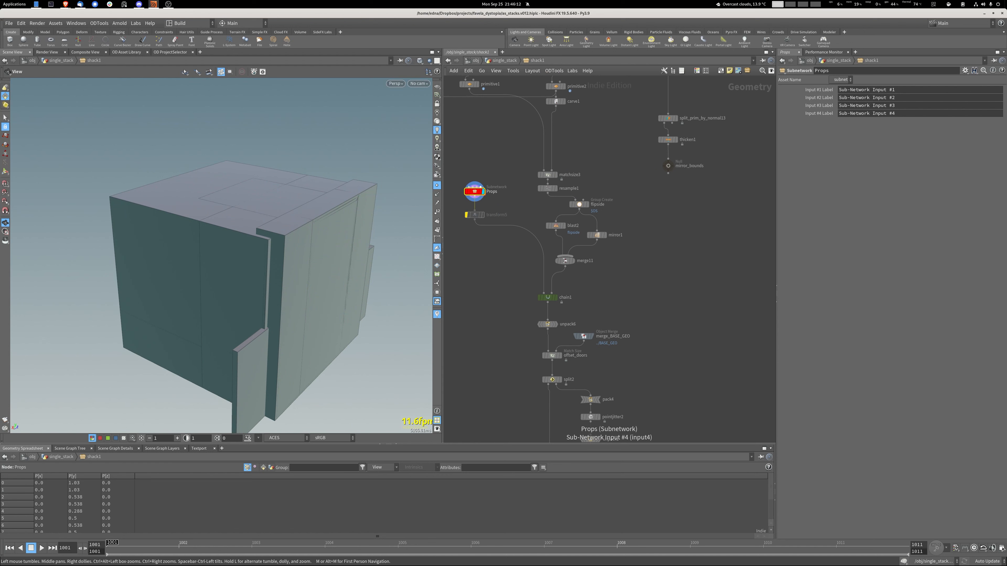
Find the PROPS branch below BASE_GEO and select and display split_prim_by_normal1.
{"action": "mouse_move", "coordinate": [480, 187]}
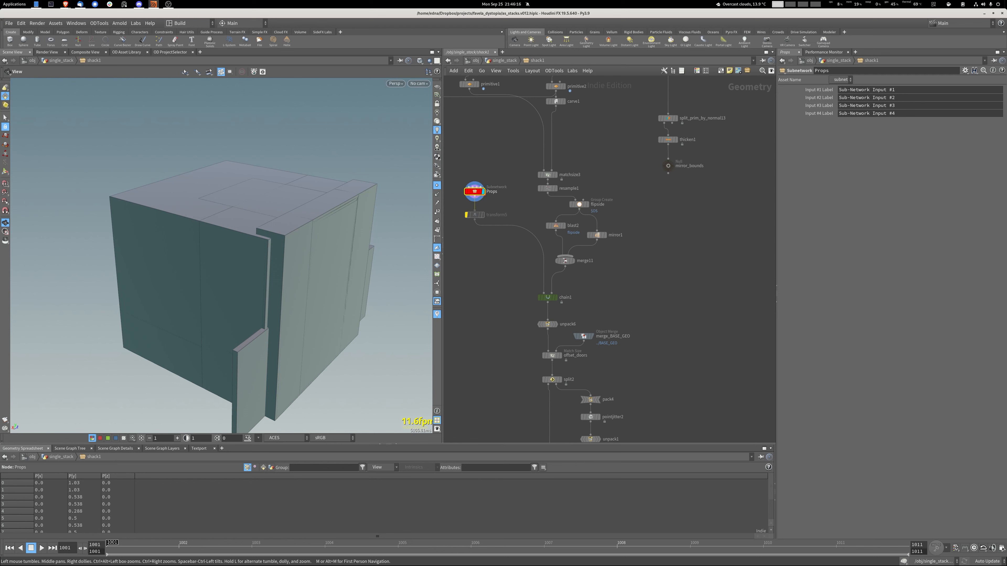
{"action": "scroll", "coordinate": [492, 272], "scroll_direction": "down", "scroll_amount": 3}
{"action": "middle_click_drag", "start_coordinate": [492, 273], "coordinate": [485, 336]}
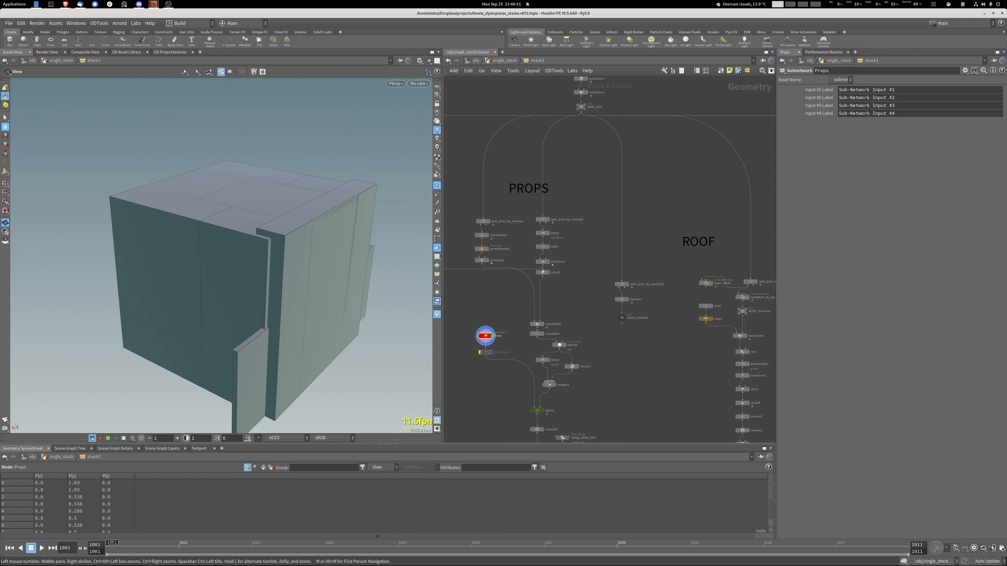
{"action": "scroll", "coordinate": [505, 282], "scroll_direction": "up", "scroll_amount": 3}
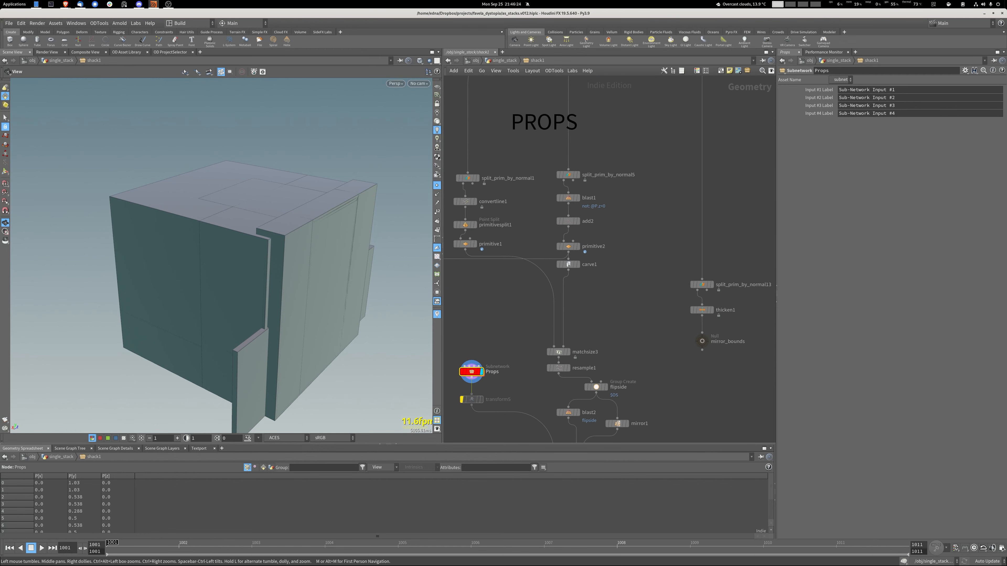
{"action": "middle_click_drag", "start_coordinate": [575, 277], "coordinate": [584, 263]}
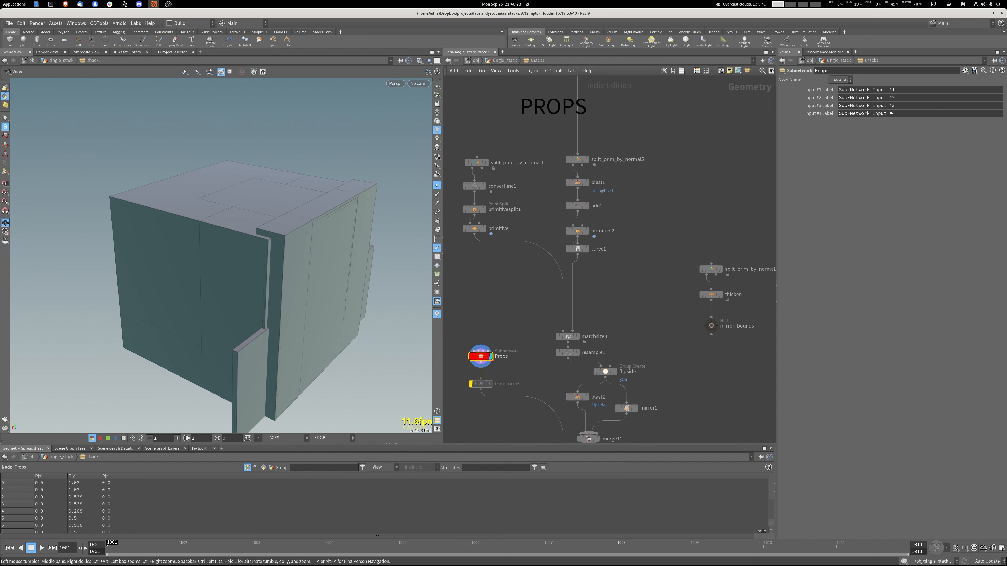
{"action": "middle_click_drag", "start_coordinate": [595, 238], "coordinate": [609, 324]}
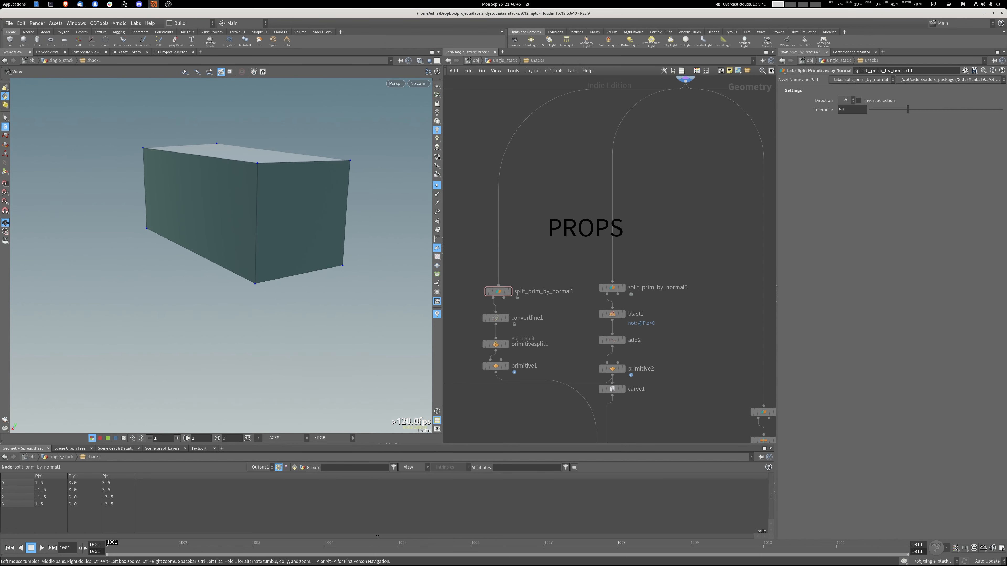
{"action": "mouse_move", "coordinate": [606, 253]}
{"action": "middle_mouse_down"}
{"action": "mouse_move", "coordinate": [594, 254]}
{"action": "mouse_move", "coordinate": [594, 265]}
{"action": "middle_mouse_up"}
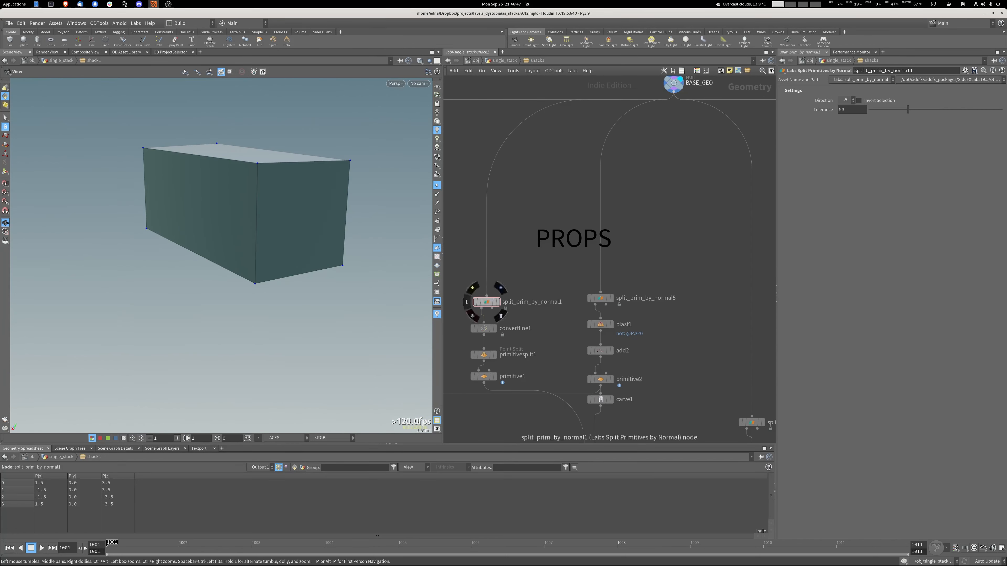
{"action": "left_click", "coordinate": [487, 302]}
{"action": "left_click", "coordinate": [498, 302]}
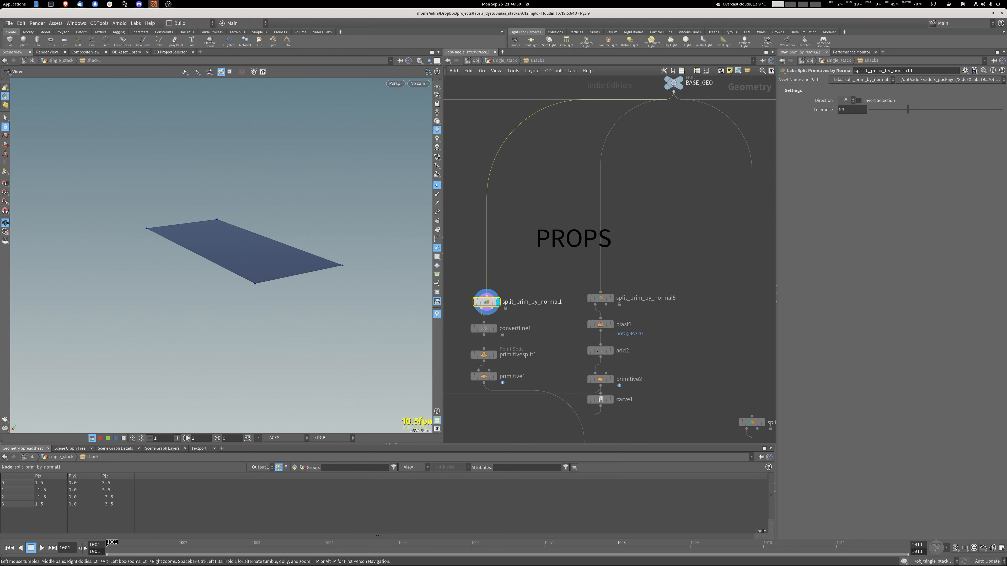
Display convertline1 and primitivesplit1, and select primitivesplit1 to view its settings.
{"action": "middle_click_drag", "start_coordinate": [486, 302], "coordinate": [492, 247]}
{"action": "left_click", "coordinate": [500, 274]}
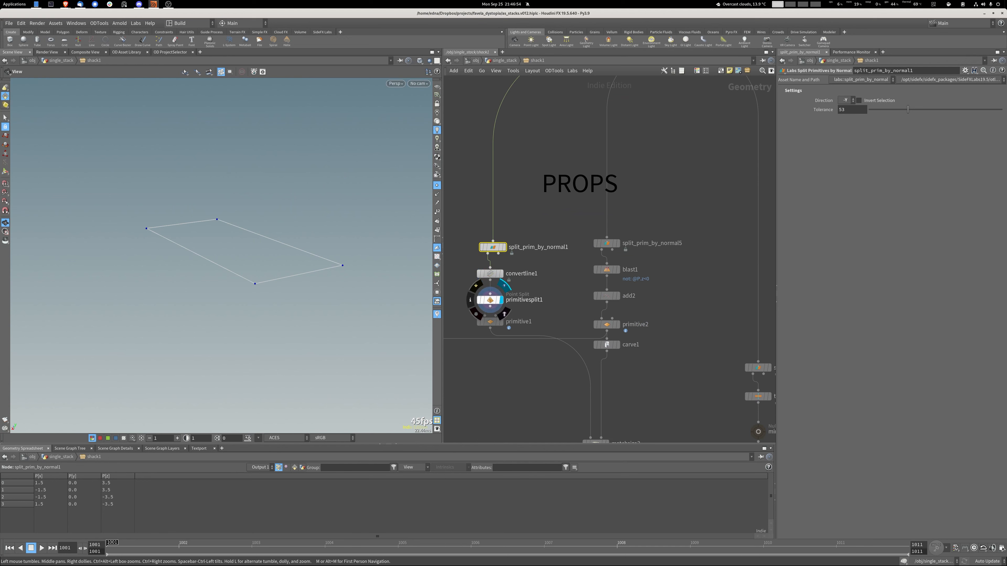
{"action": "left_click", "coordinate": [490, 300]}
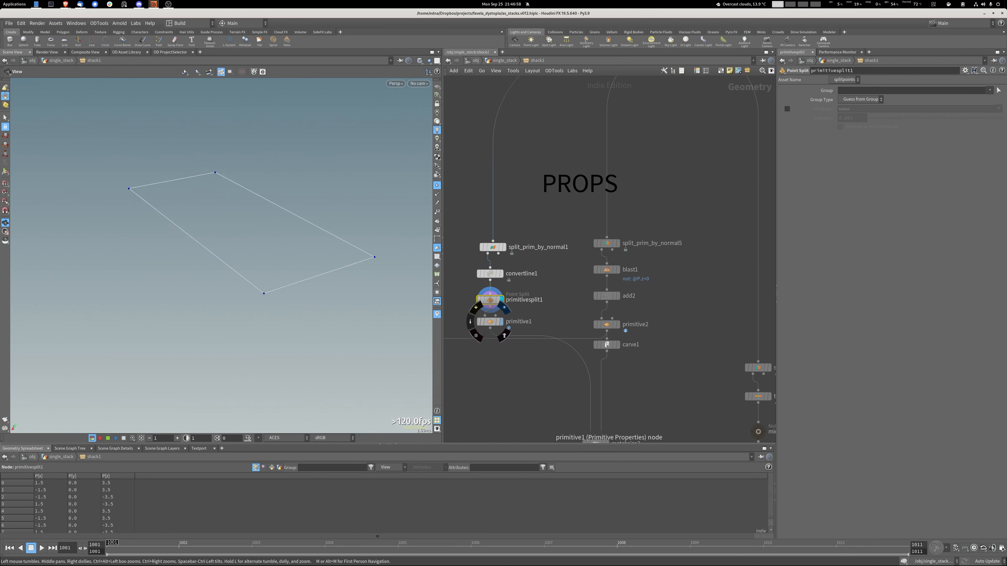
Select and display primitive1, try out a different Scale on the split lines, and undo it.
{"action": "left_click", "coordinate": [501, 321]}
{"action": "left_click", "coordinate": [490, 328]}
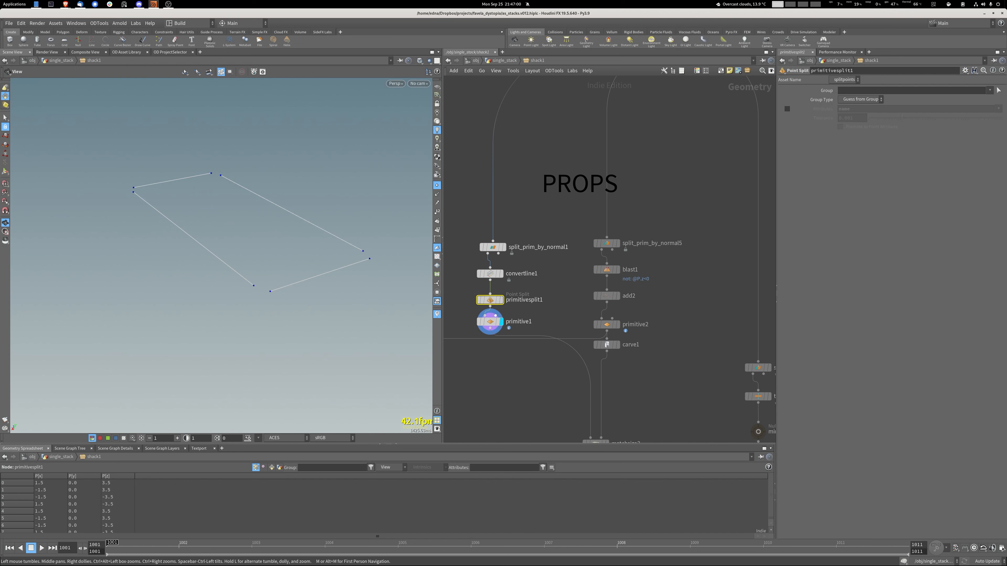
{"action": "key", "text": "Escape"}
{"action": "left_click", "coordinate": [490, 322]}
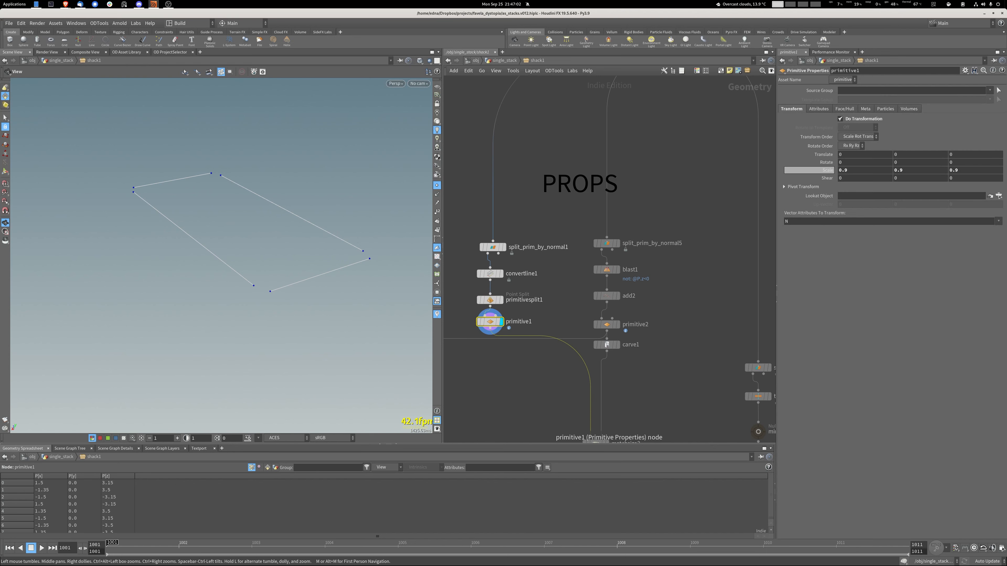
{"action": "mouse_move", "coordinate": [824, 169]}
{"action": "middle_mouse_down"}
{"action": "mouse_move", "coordinate": [789, 170]}
{"action": "mouse_move", "coordinate": [820, 170]}
{"action": "middle_mouse_up"}
{"action": "key", "text": "ctrl+z"}
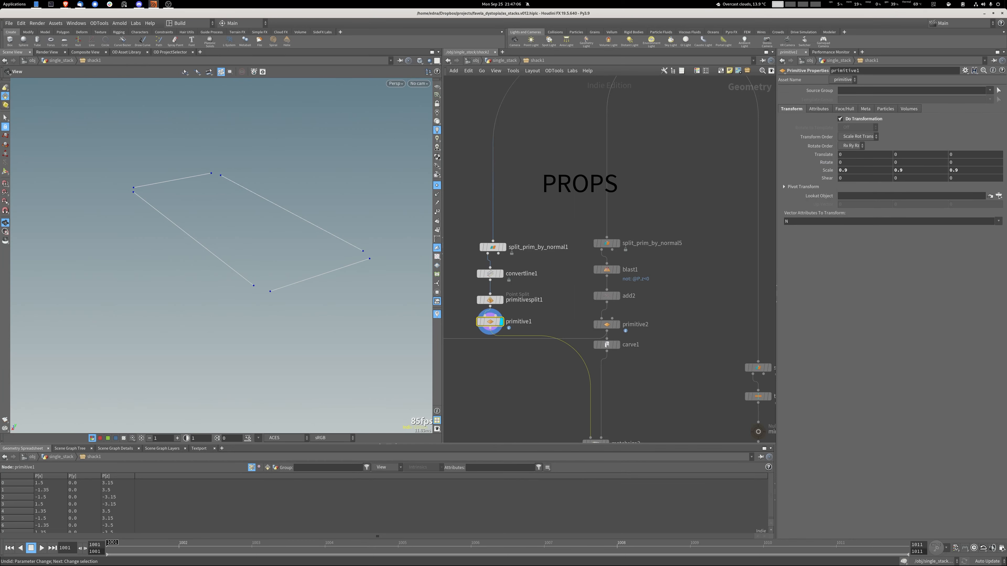
Follow the branch down to matchsize3 and examine the resampled line segments of resample1 from another angle.
{"action": "middle_click_drag", "start_coordinate": [571, 317], "coordinate": [579, 268]}
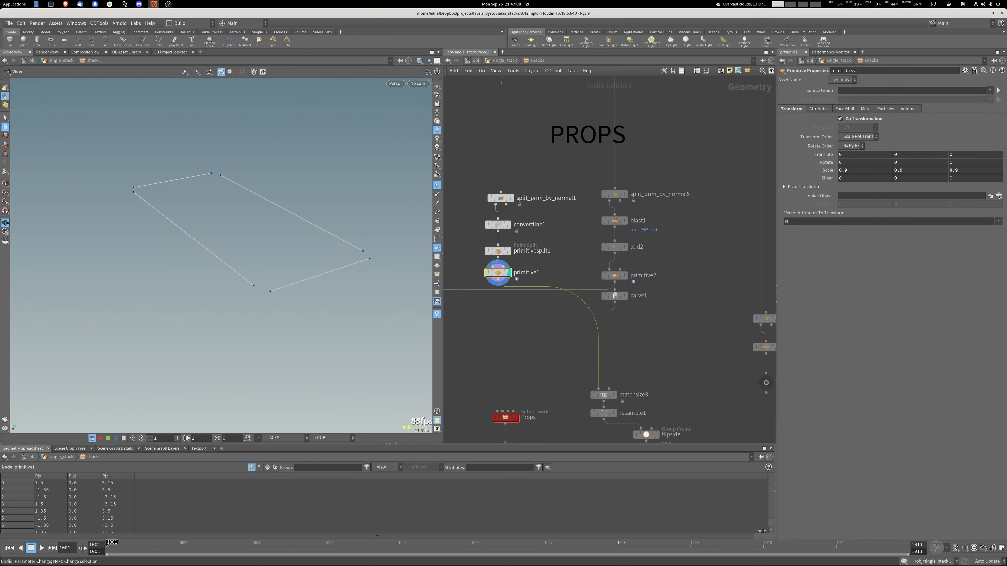
{"action": "middle_click_drag", "start_coordinate": [606, 357], "coordinate": [606, 270]}
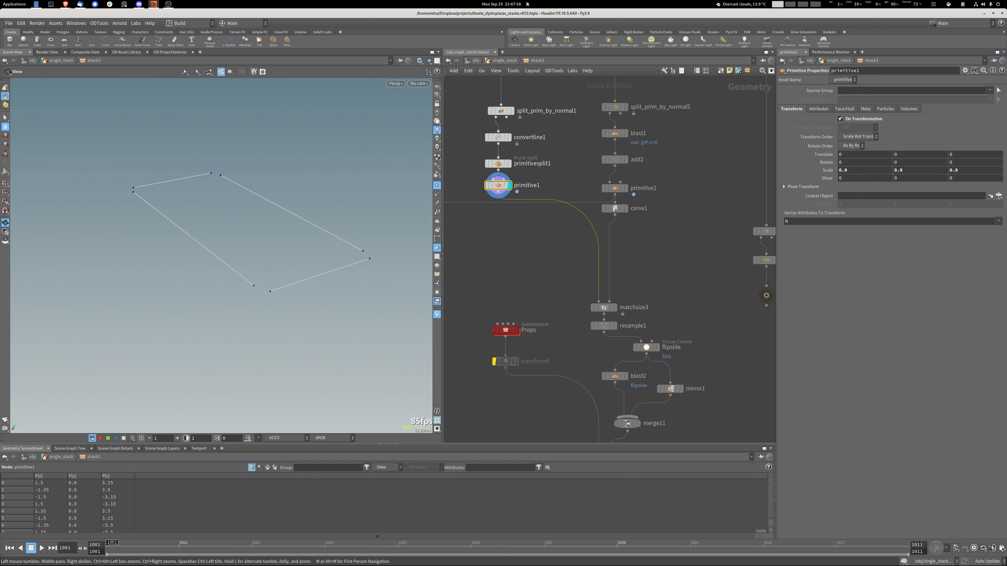
{"action": "middle_click_drag", "start_coordinate": [606, 270], "coordinate": [588, 353]}
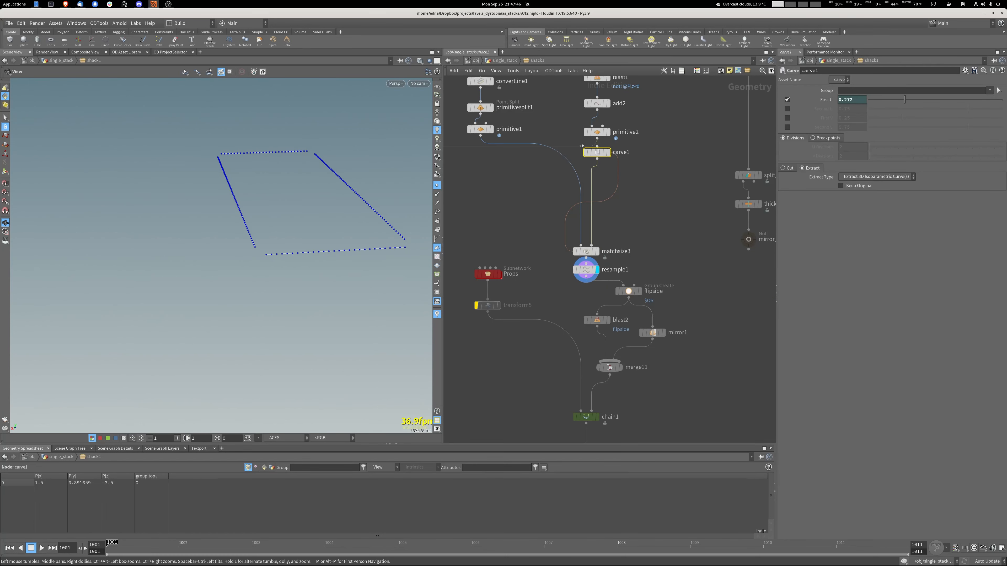
{"action": "left_click_drag", "start_coordinate": [222, 254], "coordinate": [309, 256]}
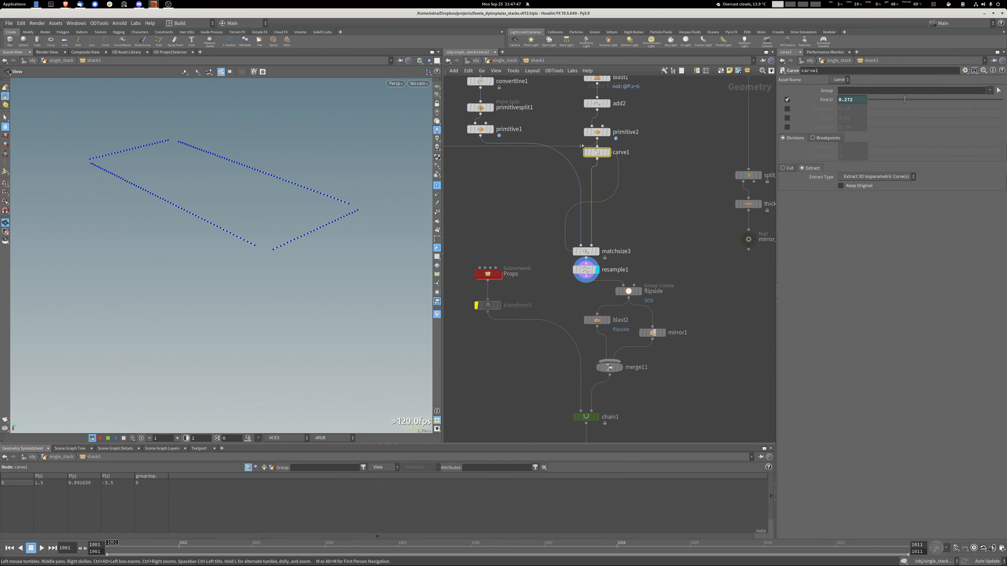
Examine the prop bounds arranged by chain1 in the perspective view and show its Chain Pattern settings.
{"action": "middle_click_drag", "start_coordinate": [595, 222], "coordinate": [602, 299]}
{"action": "scroll", "coordinate": [609, 258], "scroll_direction": "down", "scroll_amount": 3}
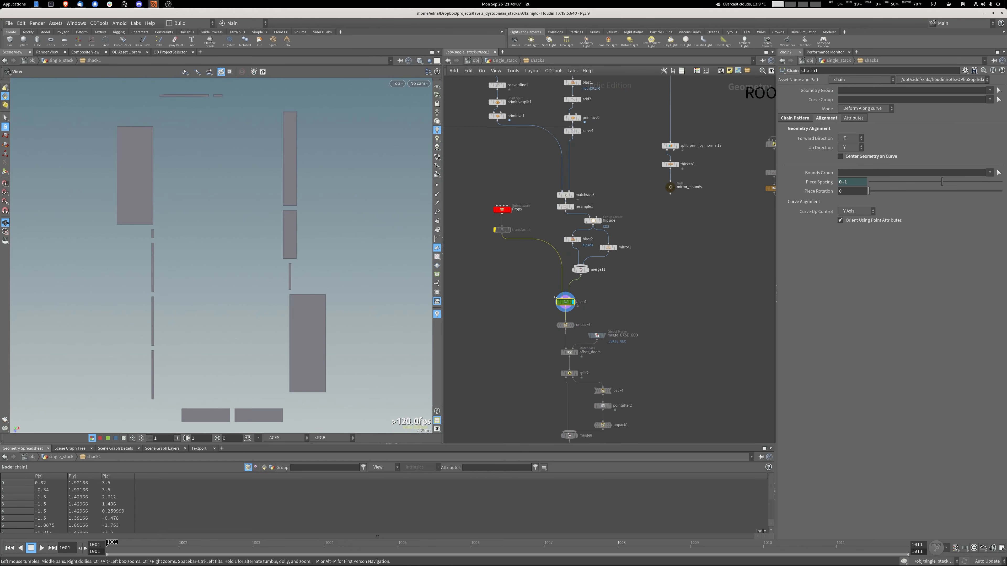
{"action": "scroll", "coordinate": [528, 312], "scroll_direction": "up", "scroll_amount": 2}
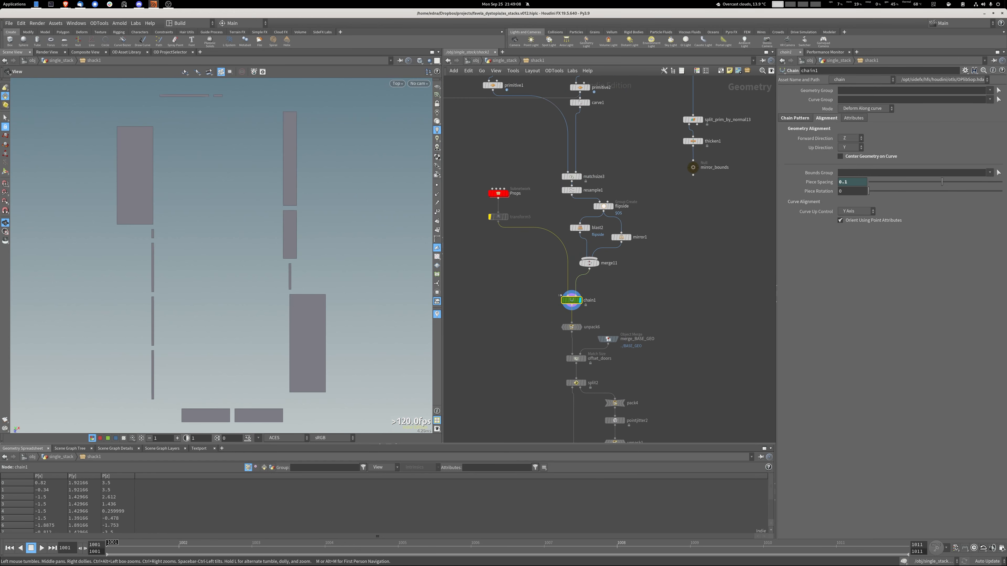
{"action": "left_click", "coordinate": [529, 316]}
{"action": "scroll", "coordinate": [529, 316], "scroll_direction": "up", "scroll_amount": 3}
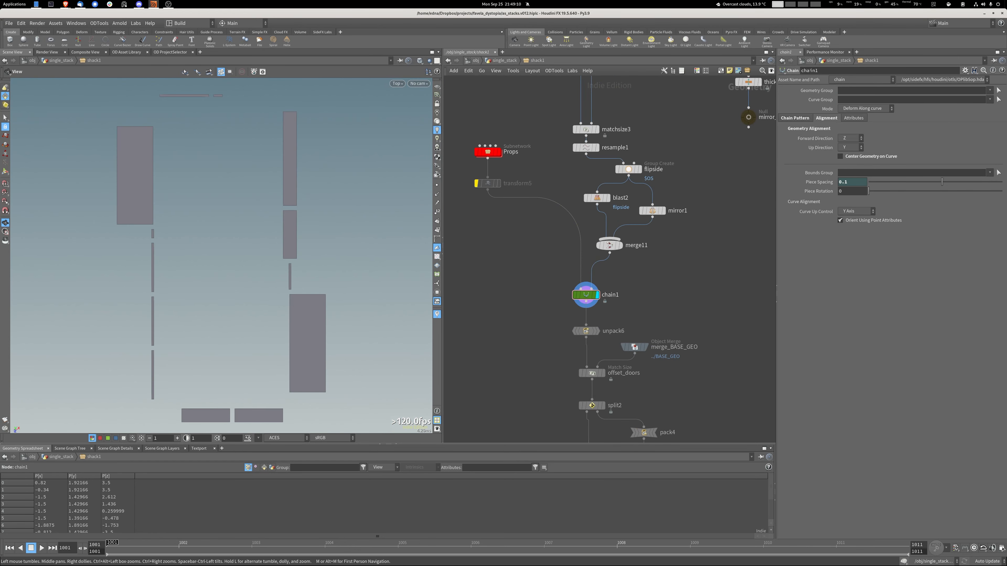
{"action": "key", "text": "space+1"}
{"action": "left_click_drag", "start_coordinate": [293, 278], "coordinate": [198, 273]}
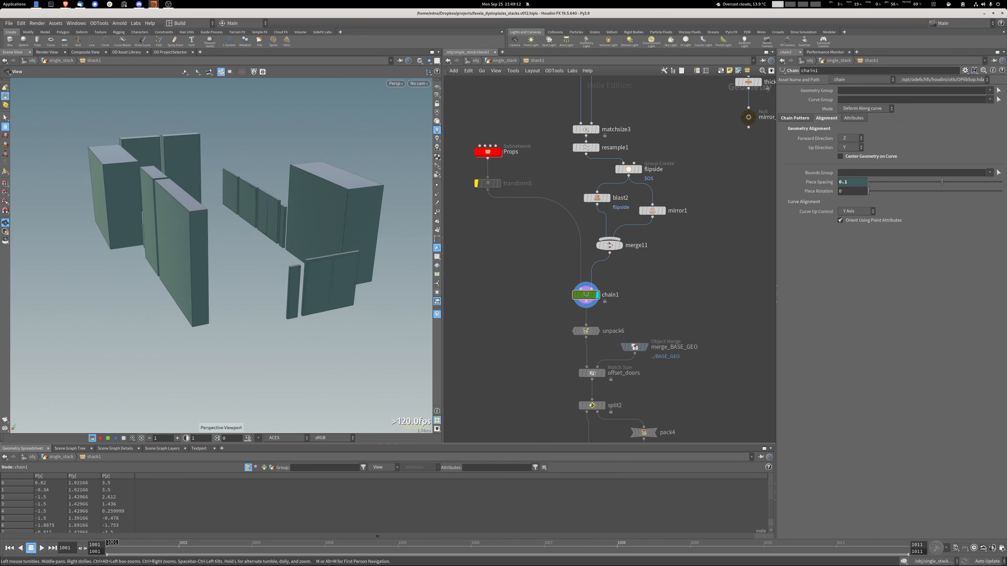
{"action": "middle_click_drag", "start_coordinate": [199, 273], "coordinate": [222, 307]}
{"action": "left_click_drag", "start_coordinate": [222, 307], "coordinate": [206, 297]}
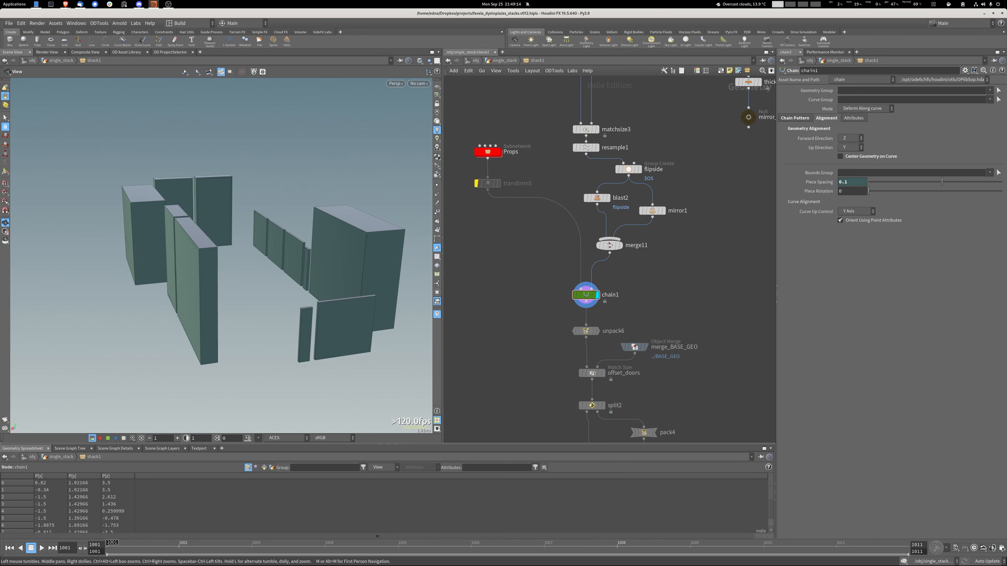
{"action": "scroll", "coordinate": [582, 279], "scroll_direction": "up", "scroll_amount": 3}
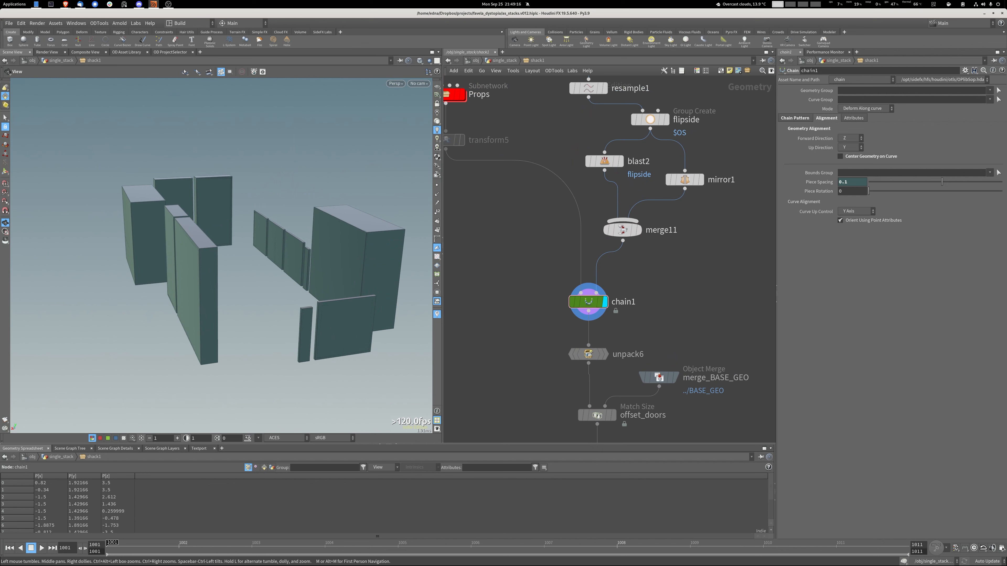
{"action": "left_click", "coordinate": [795, 118]}
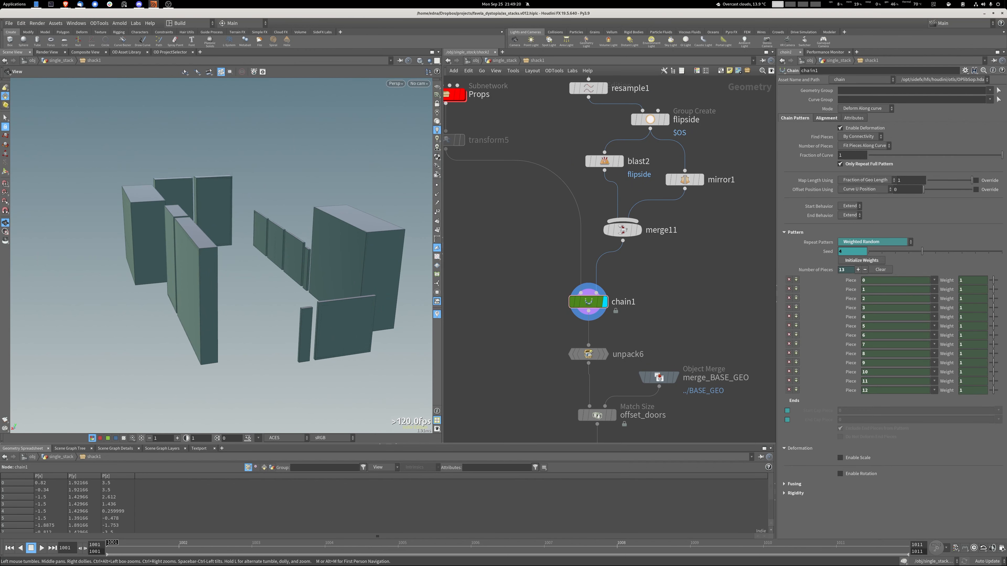
Add a new Chain node beside chain1 and wire the output of transform5 into its first input.
{"action": "left_click_drag", "start_coordinate": [238, 246], "coordinate": [231, 294]}
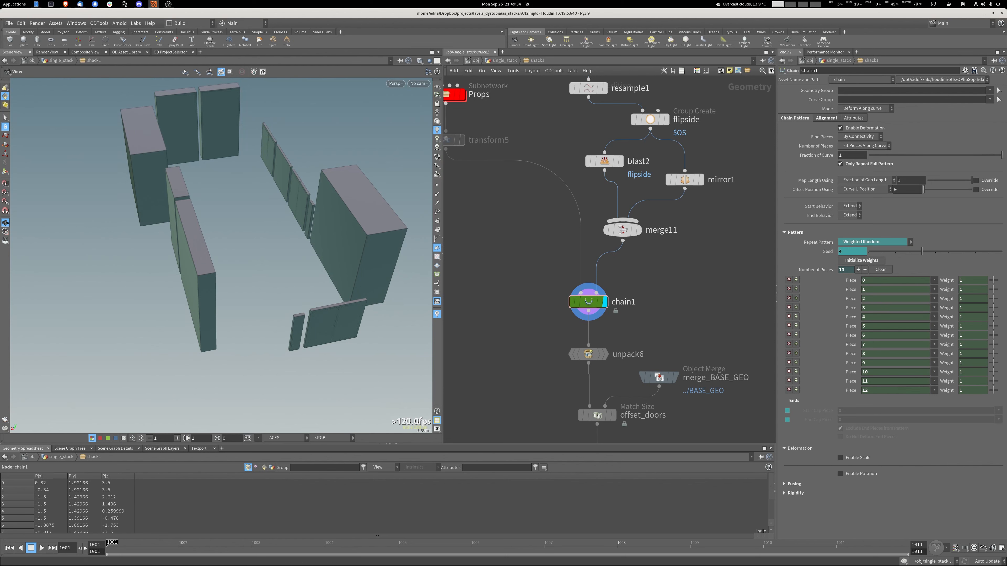
{"action": "key", "text": "Tab"}
{"action": "middle_click_drag", "start_coordinate": [512, 290], "coordinate": [559, 281]}
{"action": "type", "text": "tr"}
{"action": "key", "text": "Return"}
{"action": "left_click", "coordinate": [510, 288]}
{"action": "left_click_drag", "start_coordinate": [493, 140], "coordinate": [558, 299]}
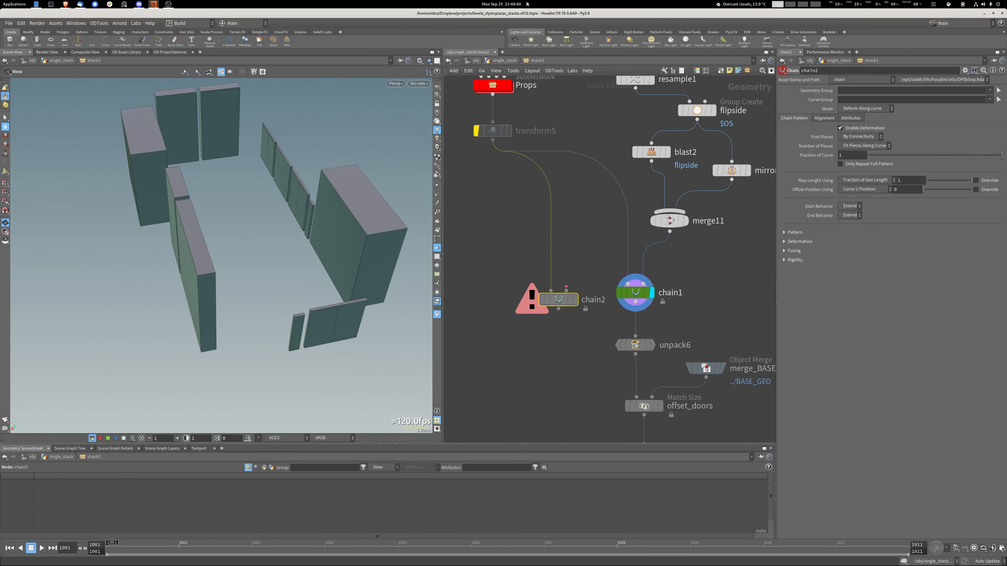
Connect merge11 to the second input of the new Chain node and display that node's result.
{"action": "left_click_drag", "start_coordinate": [670, 231], "coordinate": [627, 279]}
{"action": "key", "text": "Escape"}
{"action": "left_click_drag", "start_coordinate": [669, 231], "coordinate": [566, 291]}
{"action": "left_click", "coordinate": [635, 293]}
{"action": "left_click", "coordinate": [559, 299]}
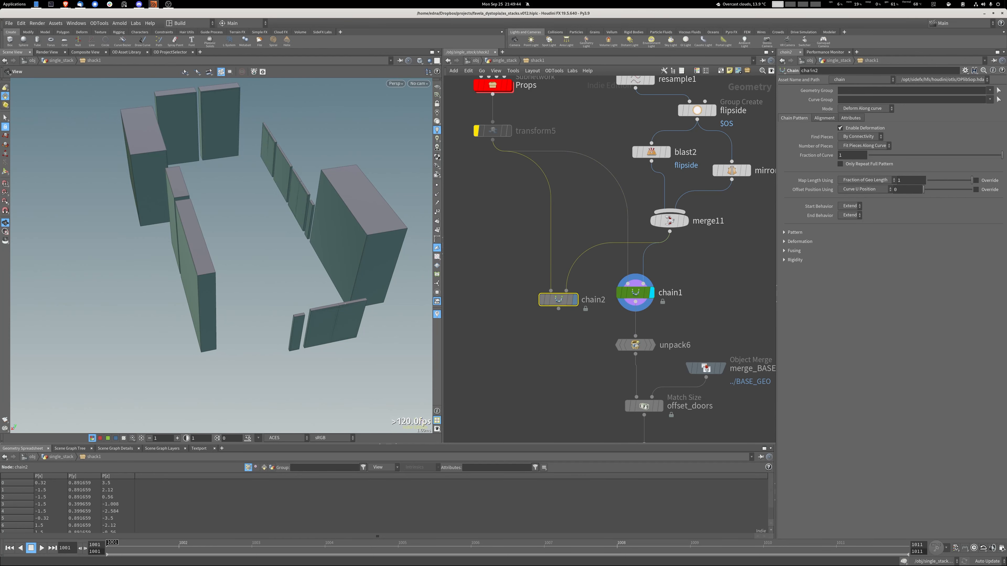
{"action": "left_click", "coordinate": [575, 299]}
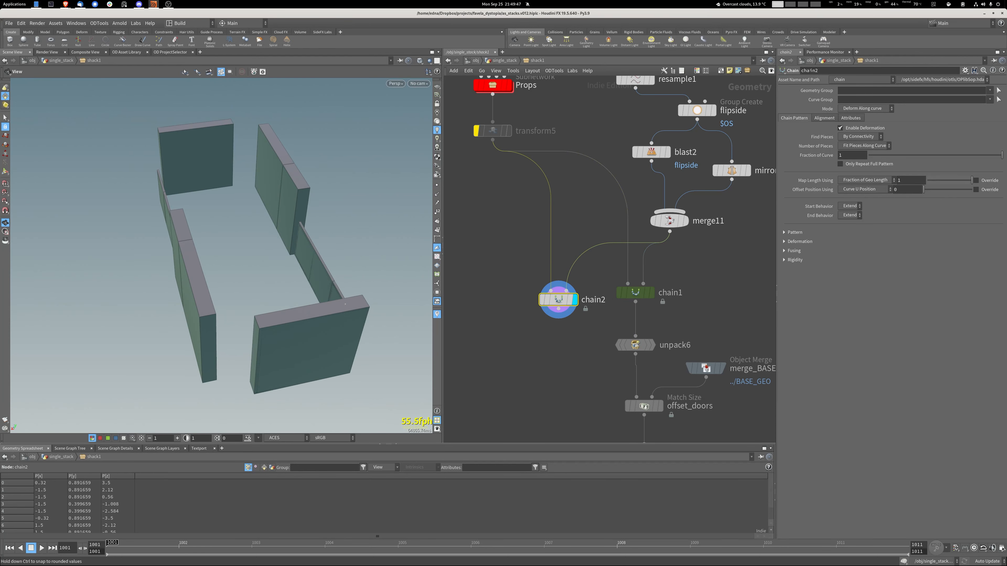
Set the new chain's Piece Spacing to 0.265 in its alignment settings.
{"action": "mouse_move", "coordinate": [971, 181]}
{"action": "left_mouse_down"}
{"action": "mouse_move", "coordinate": [955, 180]}
{"action": "mouse_move", "coordinate": [971, 180]}
{"action": "left_mouse_up"}
{"action": "left_click_drag", "start_coordinate": [237, 269], "coordinate": [281, 255]}
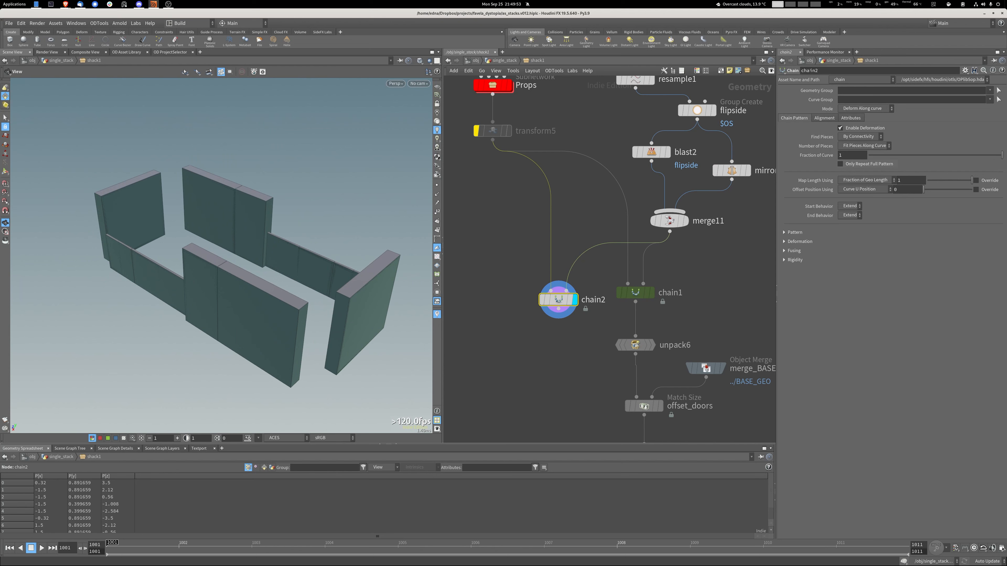
{"action": "left_click", "coordinate": [824, 118]}
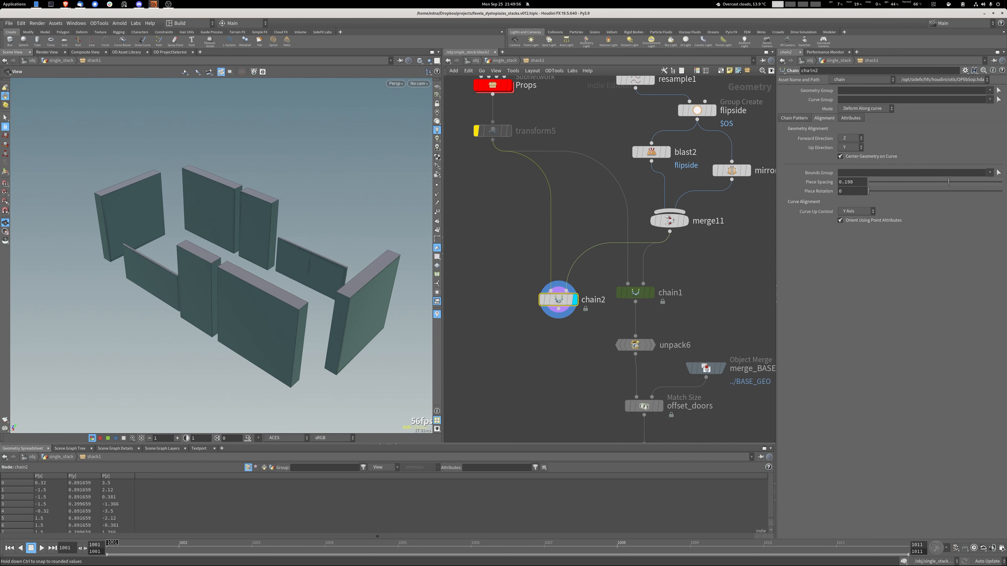
{"action": "mouse_move", "coordinate": [935, 182]}
{"action": "left_mouse_down"}
{"action": "mouse_move", "coordinate": [992, 181]}
{"action": "mouse_move", "coordinate": [952, 182]}
{"action": "left_mouse_up"}
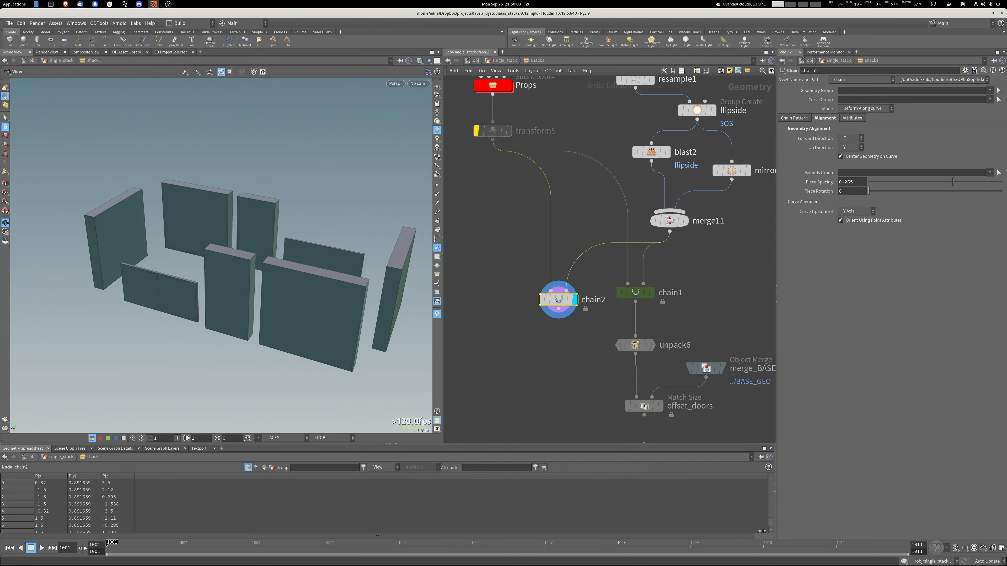
Set the new chain's Repeat Pattern to Random with a Seed of 8.
{"action": "left_click", "coordinate": [793, 118]}
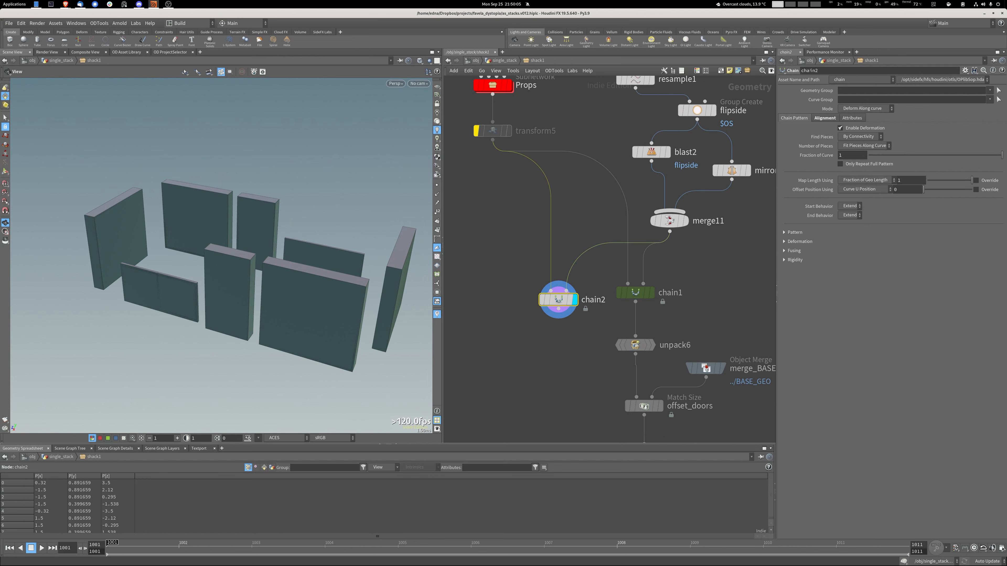
{"action": "left_click", "coordinate": [783, 232]}
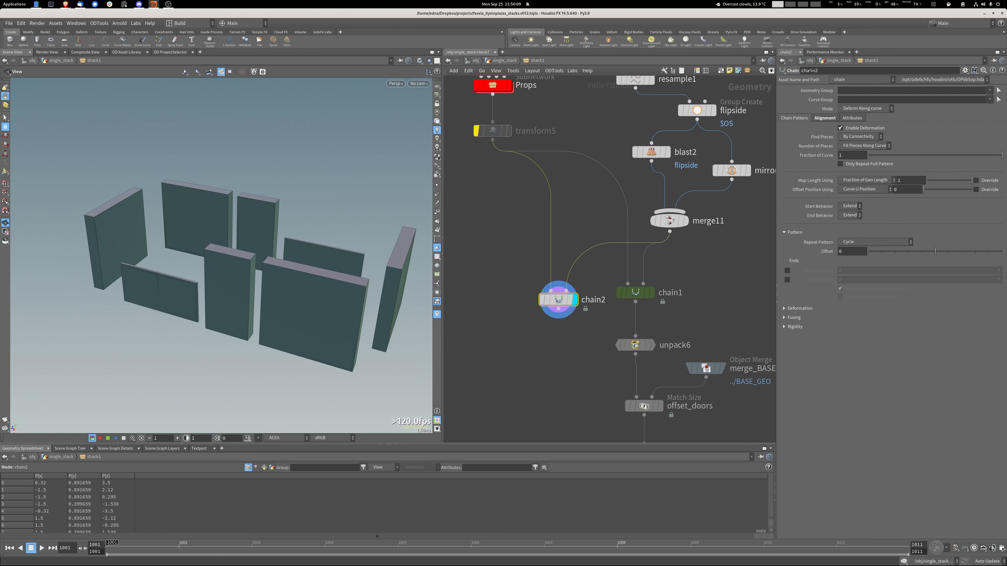
{"action": "left_click_drag", "start_coordinate": [922, 251], "coordinate": [935, 251]}
{"action": "left_click", "coordinate": [874, 242]}
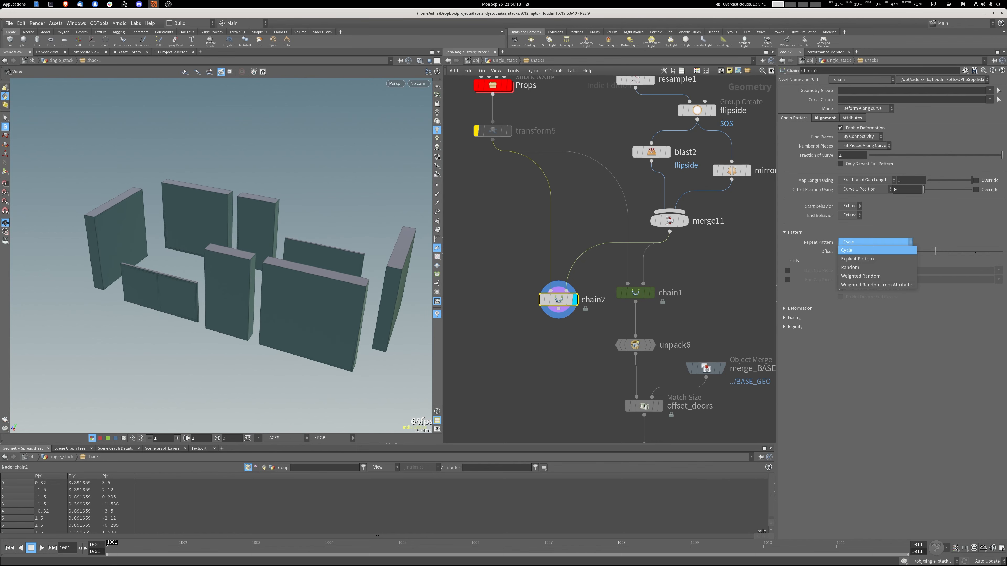
{"action": "left_click", "coordinate": [850, 267]}
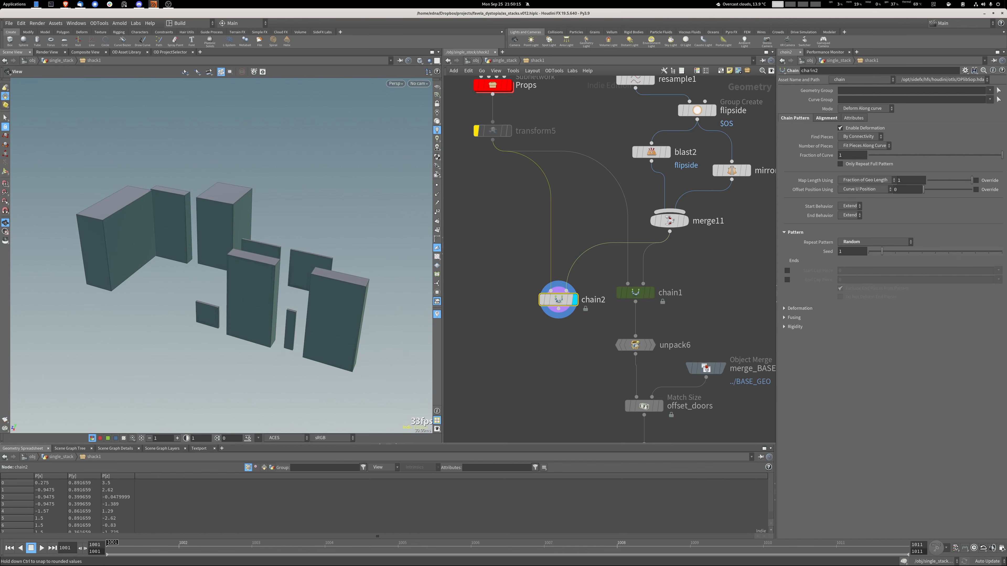
{"action": "left_click_drag", "start_coordinate": [882, 251], "coordinate": [976, 251]}
{"action": "mouse_move", "coordinate": [610, 254]}
{"action": "middle_mouse_down"}
{"action": "mouse_move", "coordinate": [612, 333]}
{"action": "mouse_move", "coordinate": [597, 260]}
{"action": "middle_mouse_up"}
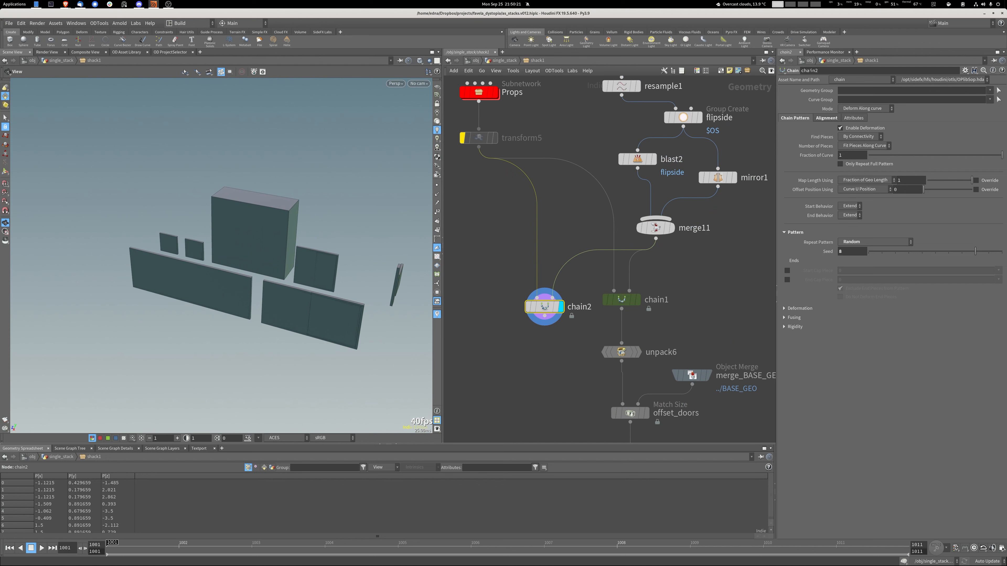
Switch chain2's Repeat Pattern to Weighted Random and initialize the piece weights.
{"action": "left_click", "coordinate": [875, 241]}
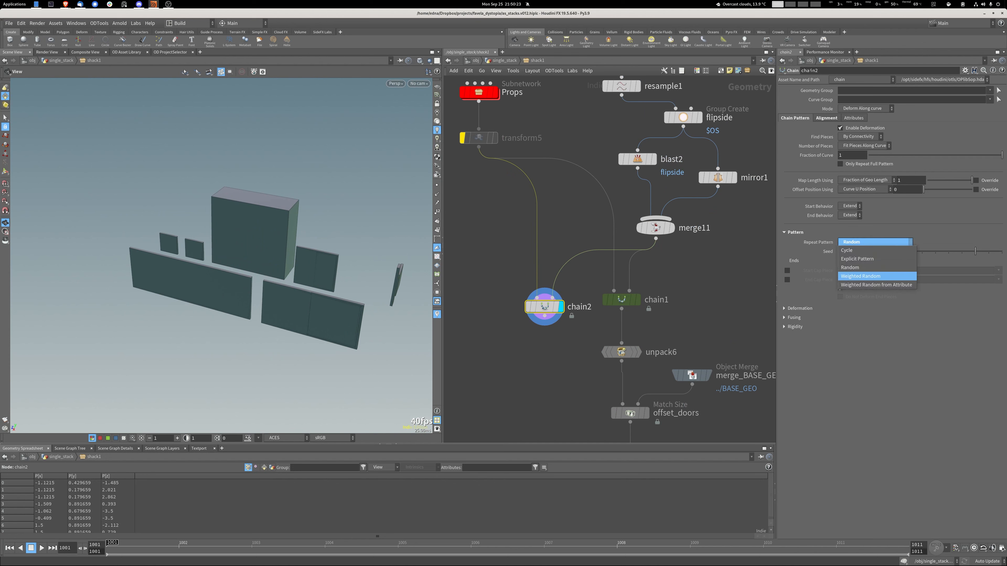
{"action": "left_click", "coordinate": [860, 276]}
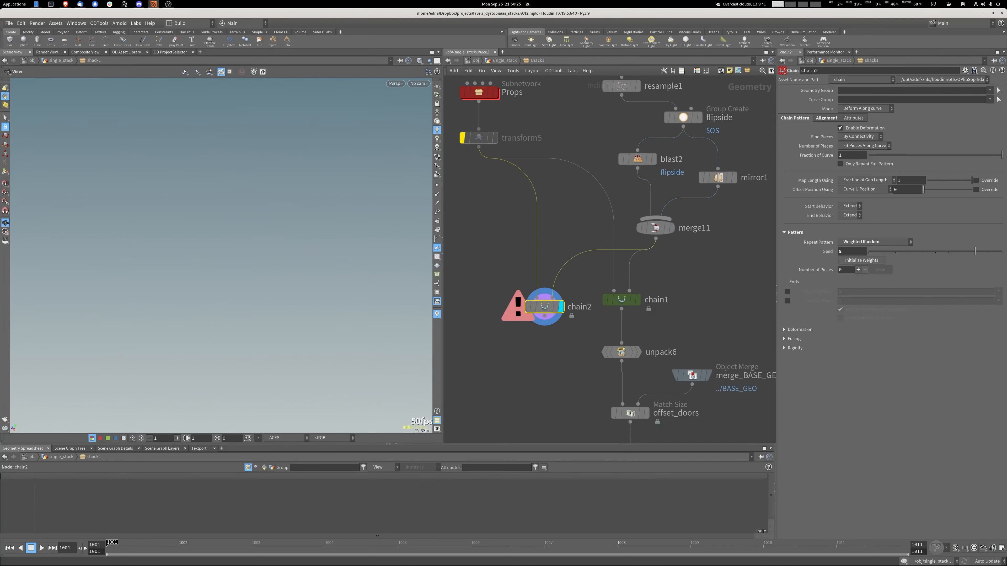
{"action": "left_click", "coordinate": [861, 260]}
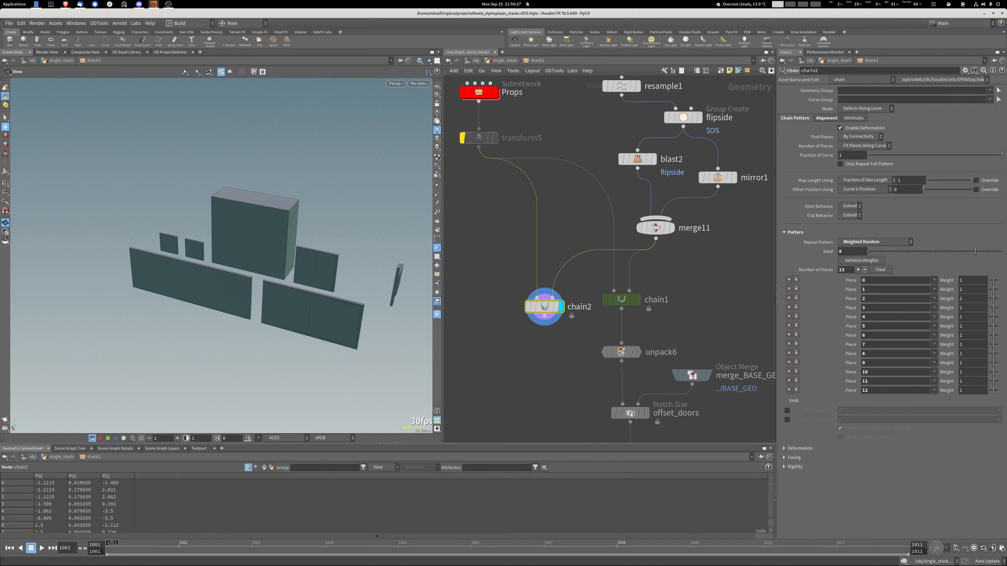
{"action": "left_click_drag", "start_coordinate": [270, 253], "coordinate": [210, 264]}
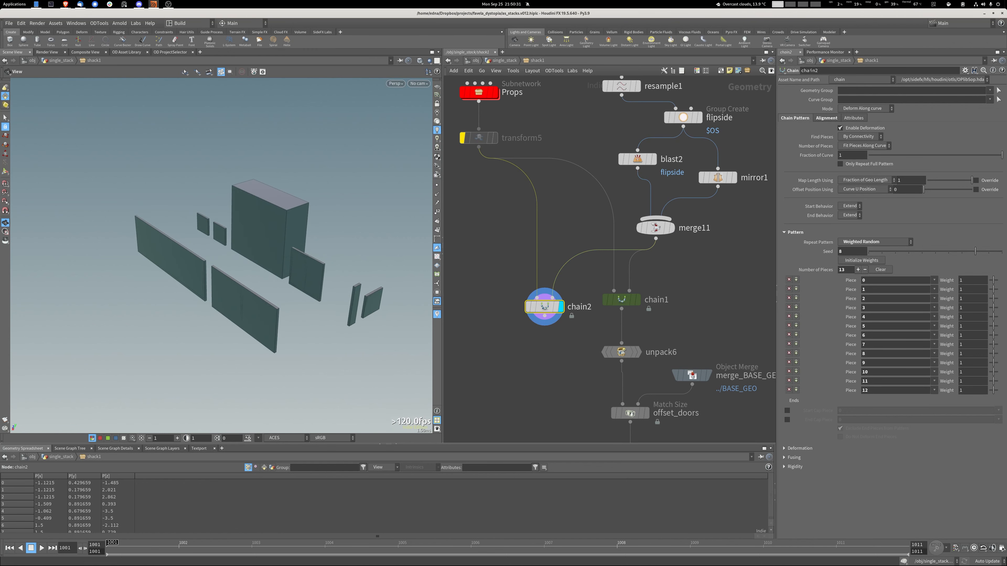
Lower the weights of pieces 0, 1 and 2 to 0.28, 0.38 and 0.59, and of pieces 5 and 7 to 11 to between 0.17 and 0.68.
{"action": "left_click", "coordinate": [774, 292]}
{"action": "left_click_drag", "start_coordinate": [776, 293], "coordinate": [700, 293]}
{"action": "left_click_drag", "start_coordinate": [974, 279], "coordinate": [957, 280]}
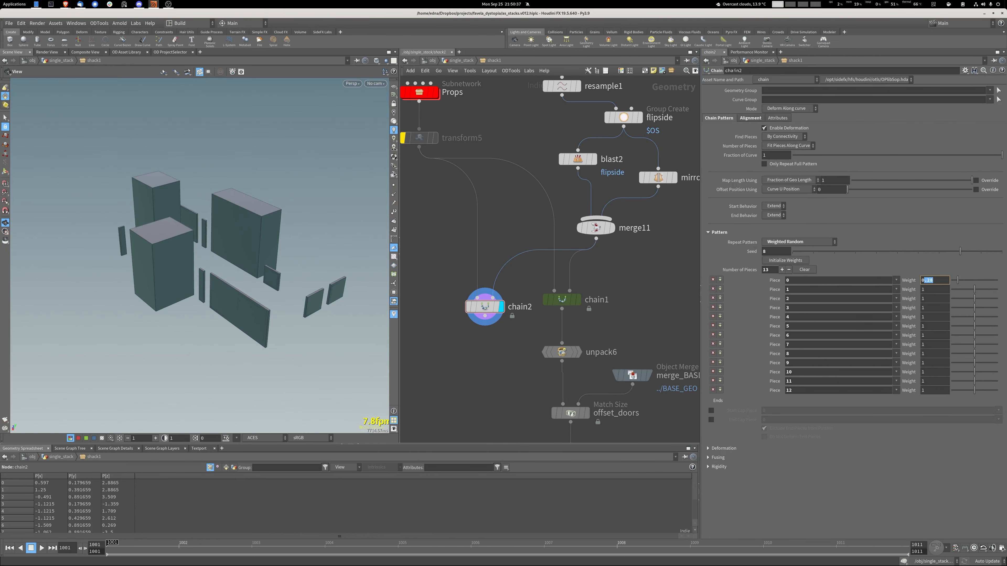
{"action": "key", "text": "shift+Tab"}
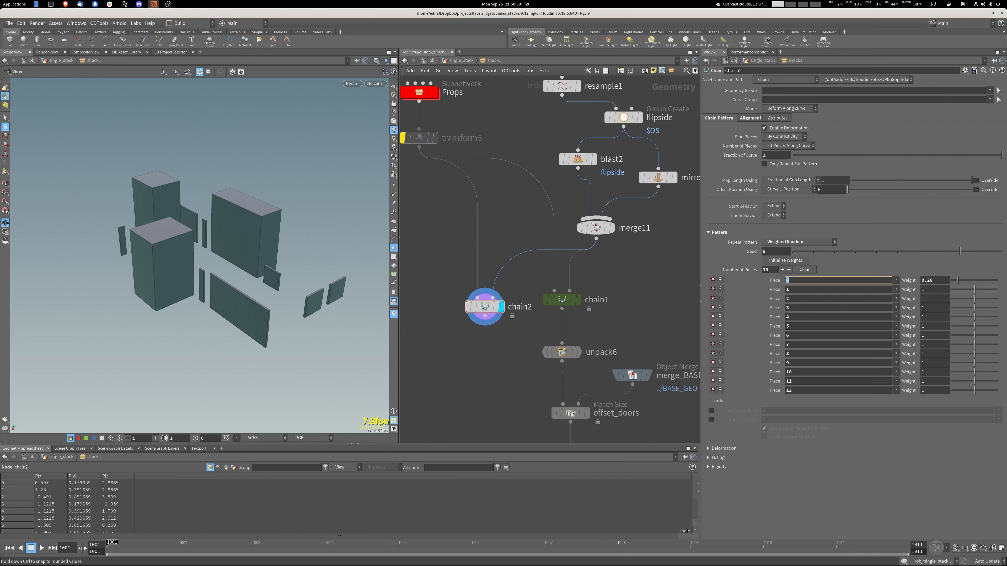
{"action": "left_click_drag", "start_coordinate": [974, 289], "coordinate": [959, 289]}
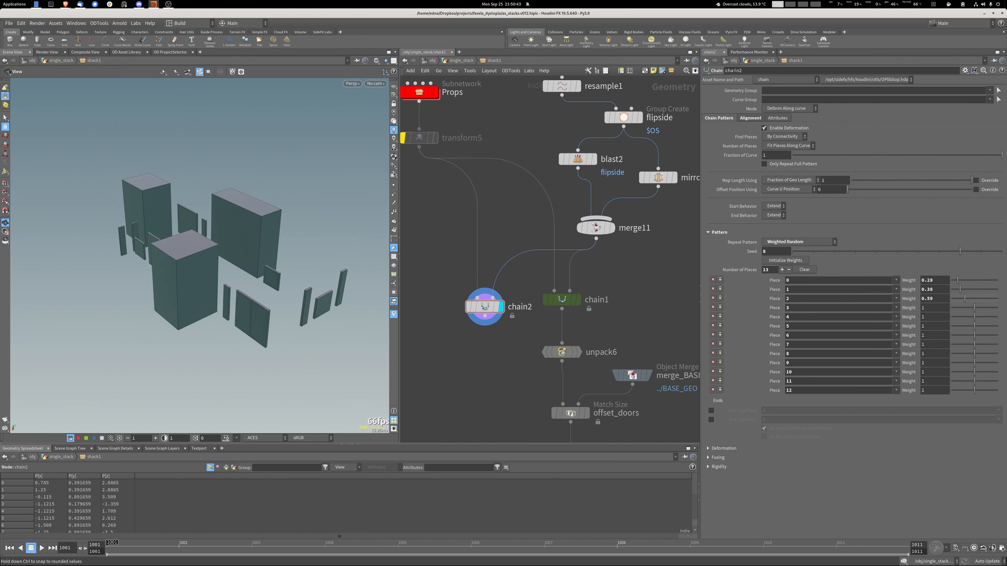
{"action": "left_click_drag", "start_coordinate": [964, 325], "coordinate": [962, 381]}
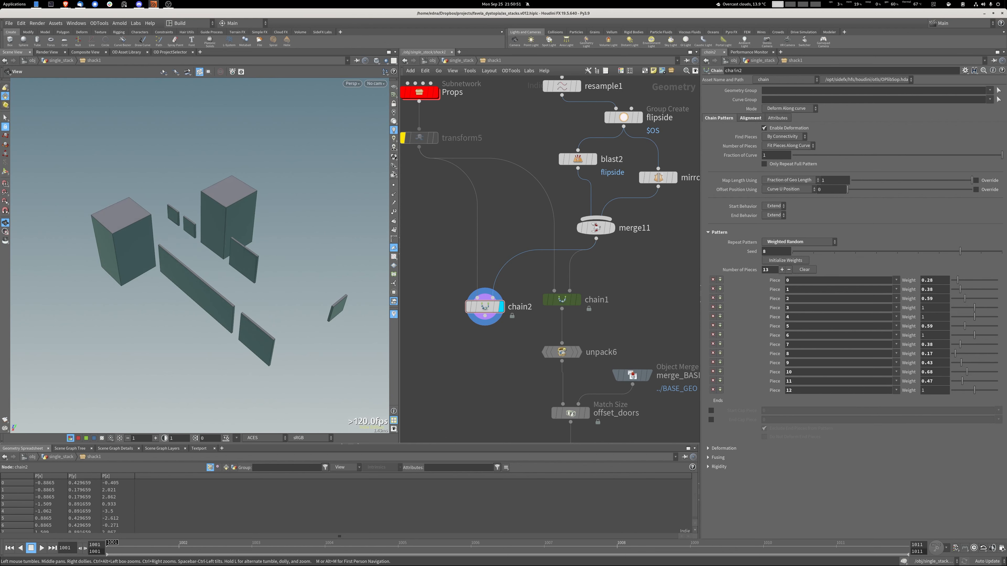
Display chain1 again and check its node information and the unpacked pieces from unpack6.
{"action": "middle_click_drag", "start_coordinate": [595, 337], "coordinate": [536, 215]}
{"action": "left_click", "coordinate": [519, 177]}
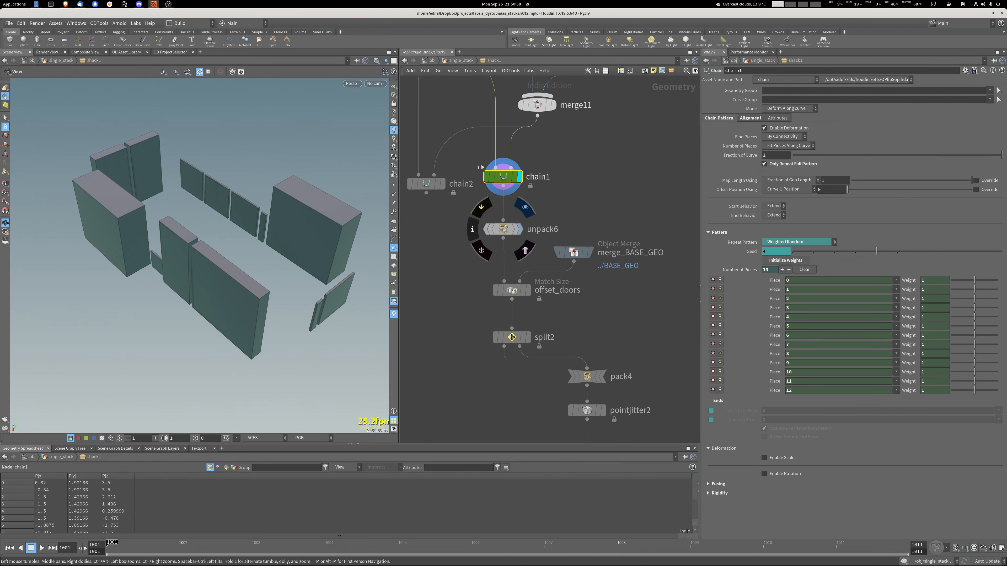
{"action": "left_click", "coordinate": [519, 229]}
{"action": "middle_click", "coordinate": [502, 177]}
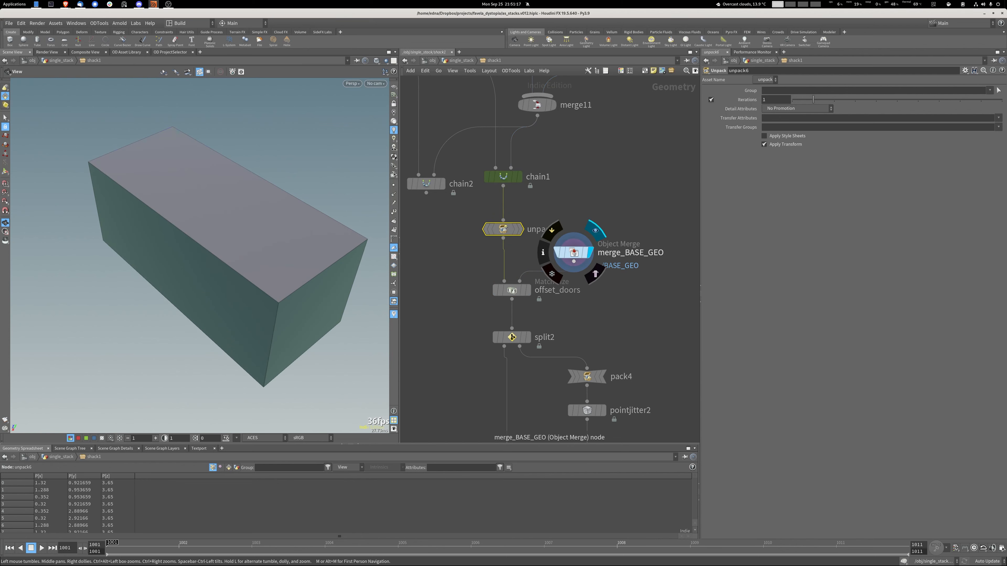
Select and display offset_doors to examine its Match Size settings and the door positions relative to the base geometry.
{"action": "left_click", "coordinate": [511, 290]}
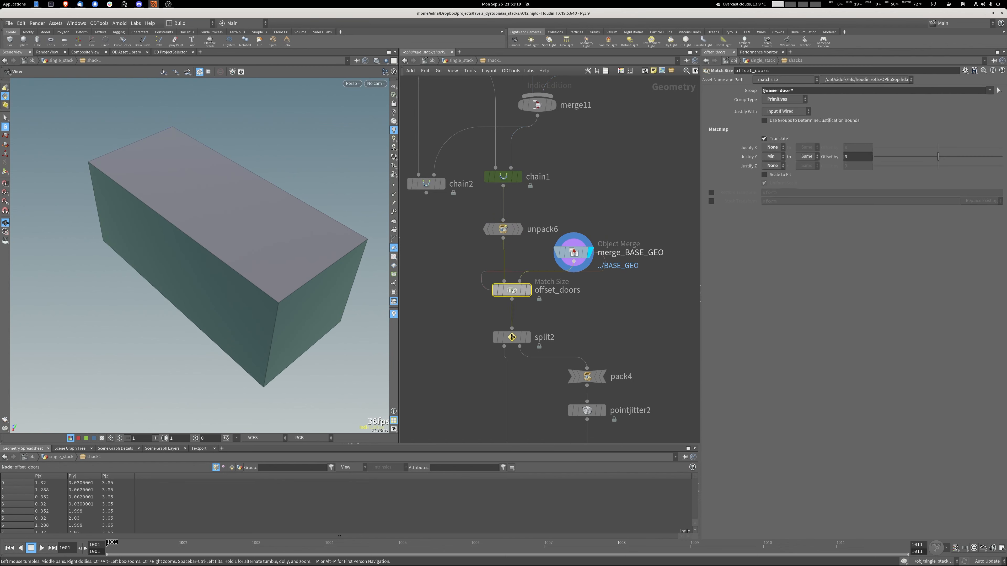
{"action": "left_click", "coordinate": [528, 290]}
{"action": "left_click_drag", "start_coordinate": [246, 270], "coordinate": [159, 229]}
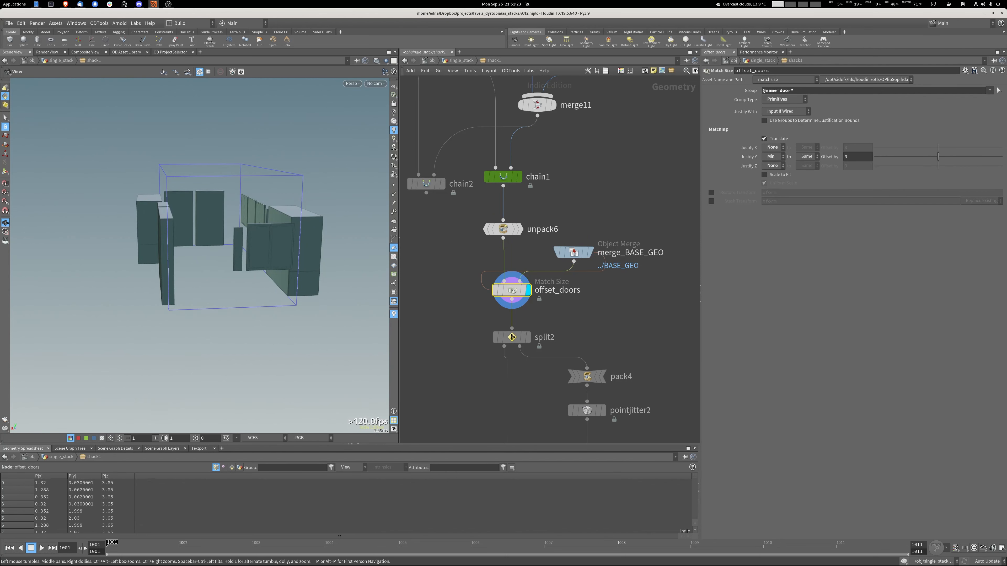
Step through split2, pack4 and pointjitter2, examining the separated window pieces and the jitter settings.
{"action": "middle_click_drag", "start_coordinate": [512, 337], "coordinate": [512, 216]}
{"action": "left_click", "coordinate": [528, 216]}
{"action": "left_click", "coordinate": [512, 216]}
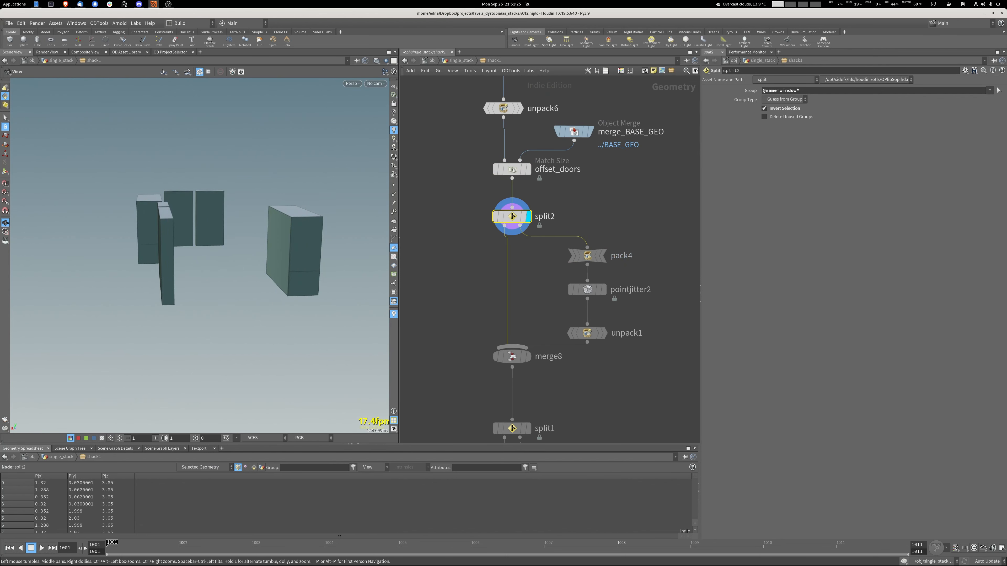
{"action": "left_click", "coordinate": [603, 256]}
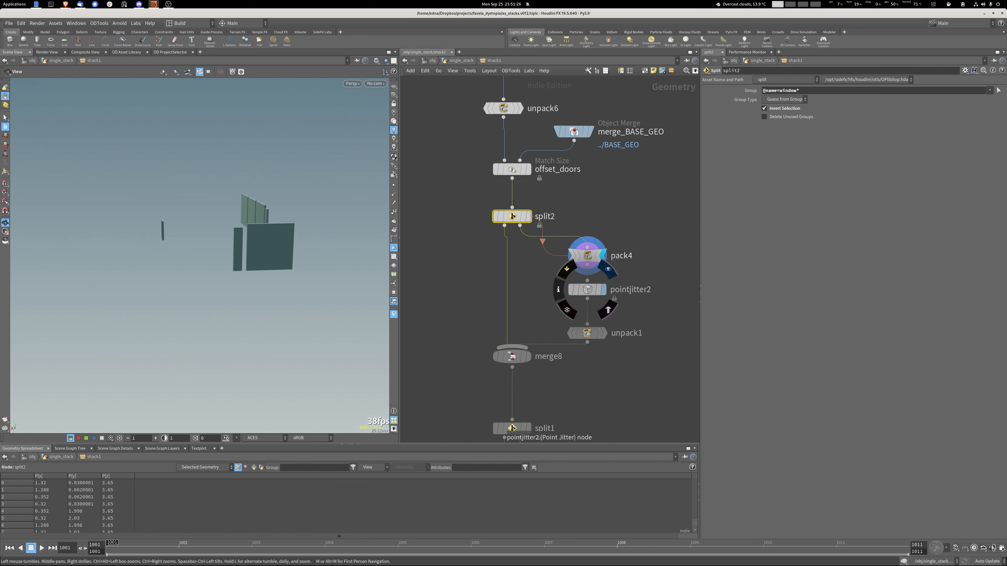
{"action": "left_click", "coordinate": [603, 290]}
{"action": "left_click", "coordinate": [586, 289]}
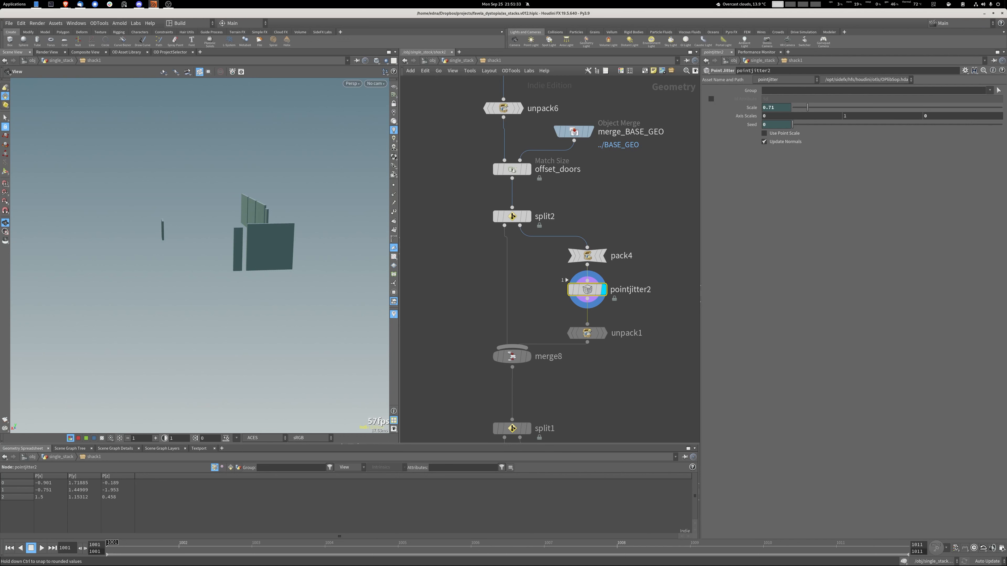
Set the Scale of pointjitter2 to 0, try a different Seed, and reset the Seed to its default.
{"action": "left_click_drag", "start_coordinate": [807, 107], "coordinate": [792, 107]}
{"action": "left_click_drag", "start_coordinate": [792, 124], "coordinate": [794, 124]}
{"action": "key", "text": "ctrl+z"}
{"action": "middle_click", "coordinate": [751, 125], "text": "ctrl"}
Compare the prop geometry of split1 with the bounding boxes in chain_bounds, and view the props from another angle.
{"action": "middle_click_drag", "start_coordinate": [624, 333], "coordinate": [636, 208]}
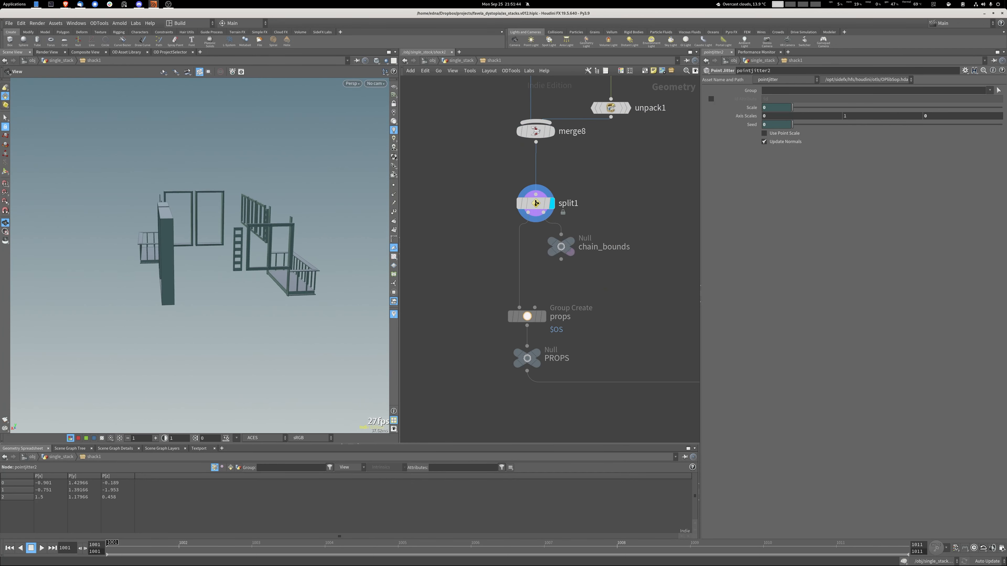
{"action": "left_click_drag", "start_coordinate": [566, 250], "coordinate": [577, 258]}
{"action": "left_click", "coordinate": [593, 235]}
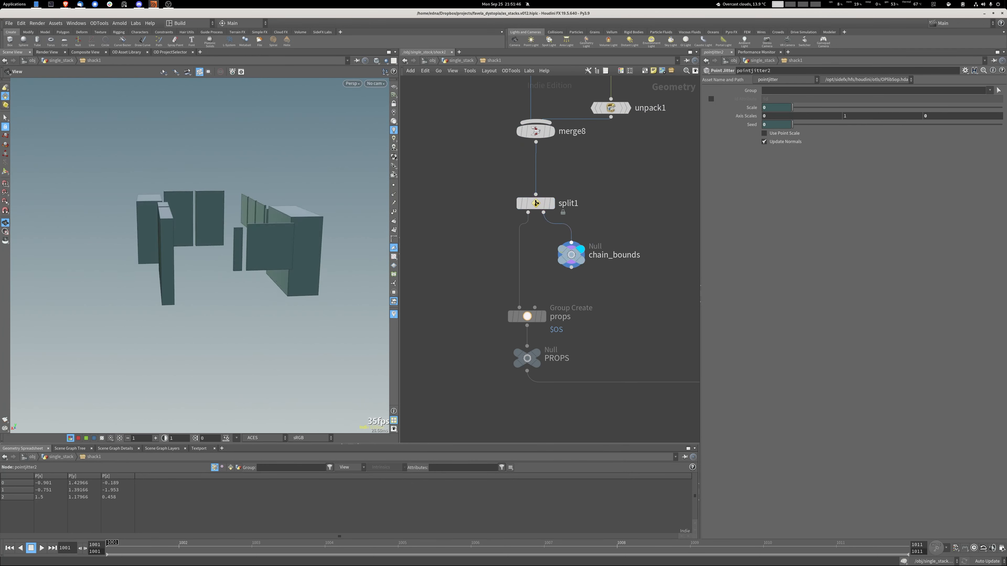
{"action": "left_click", "coordinate": [571, 255]}
{"action": "left_click", "coordinate": [556, 183]}
{"action": "left_click_drag", "start_coordinate": [222, 253], "coordinate": [244, 278]}
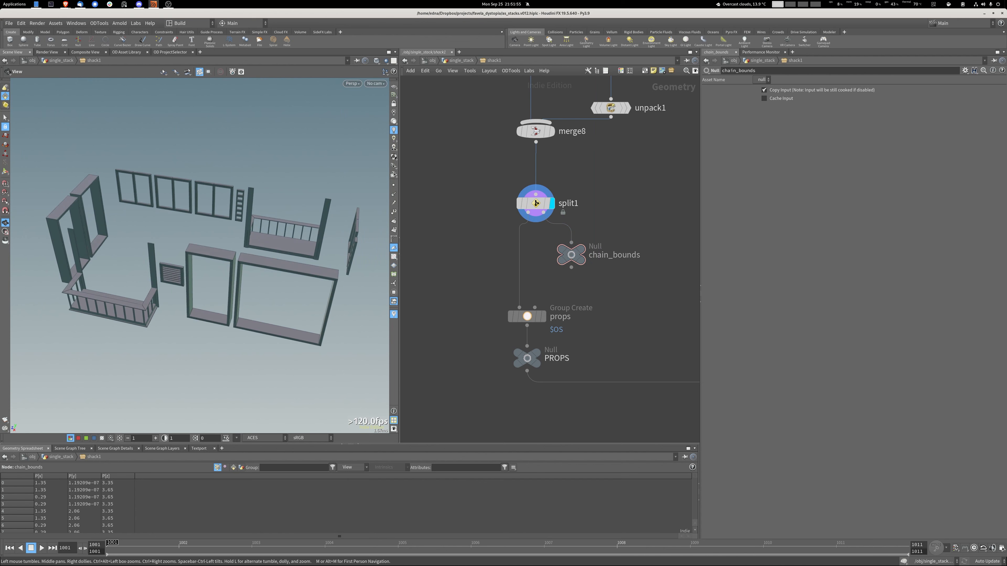
Display the PROPS output and survey how the props branch sits beside the roof and walls branches.
{"action": "left_click", "coordinate": [536, 352]}
{"action": "middle_click_drag", "start_coordinate": [666, 309], "coordinate": [458, 214]}
{"action": "scroll", "coordinate": [518, 247], "scroll_direction": "down", "scroll_amount": 10}
{"action": "scroll", "coordinate": [464, 214], "scroll_direction": "up", "scroll_amount": 4}
{"action": "scroll", "coordinate": [459, 265], "scroll_direction": "down", "scroll_amount": 1}
{"action": "middle_click_drag", "start_coordinate": [460, 253], "coordinate": [538, 428]}
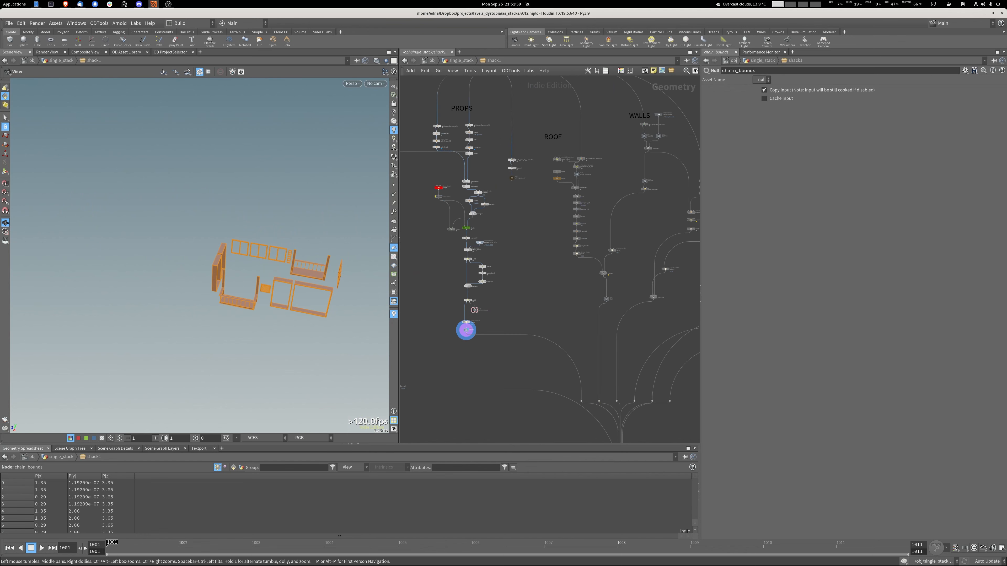
{"action": "scroll", "coordinate": [494, 299], "scroll_direction": "up", "scroll_amount": 3}
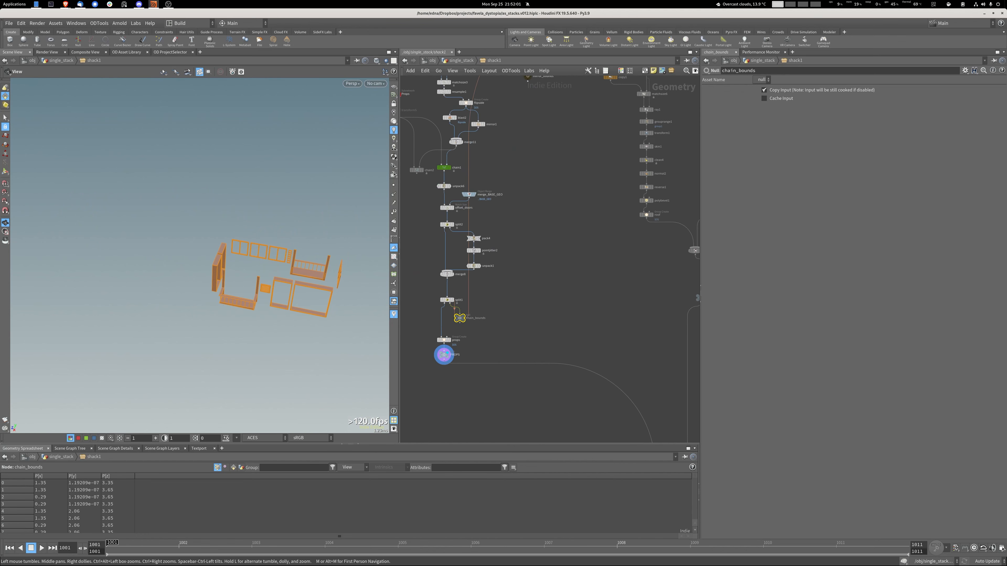
{"action": "middle_click_drag", "start_coordinate": [454, 338], "coordinate": [481, 332]}
{"action": "scroll", "coordinate": [481, 332], "scroll_direction": "up", "scroll_amount": 6}
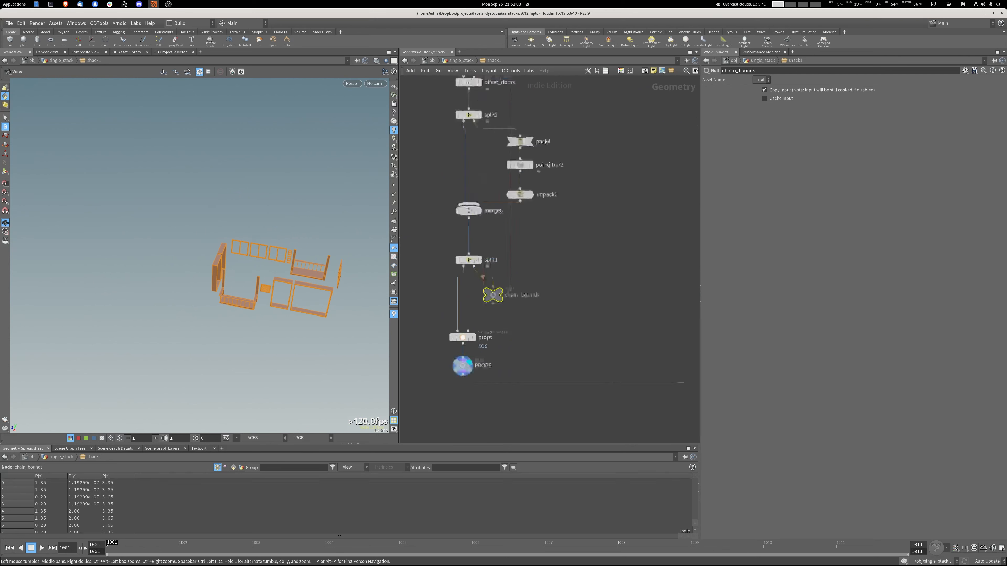
Select and display split1 to view its group settings, and shift chain_bounds slightly away from it.
{"action": "left_click", "coordinate": [457, 202]}
{"action": "key", "text": "r"}
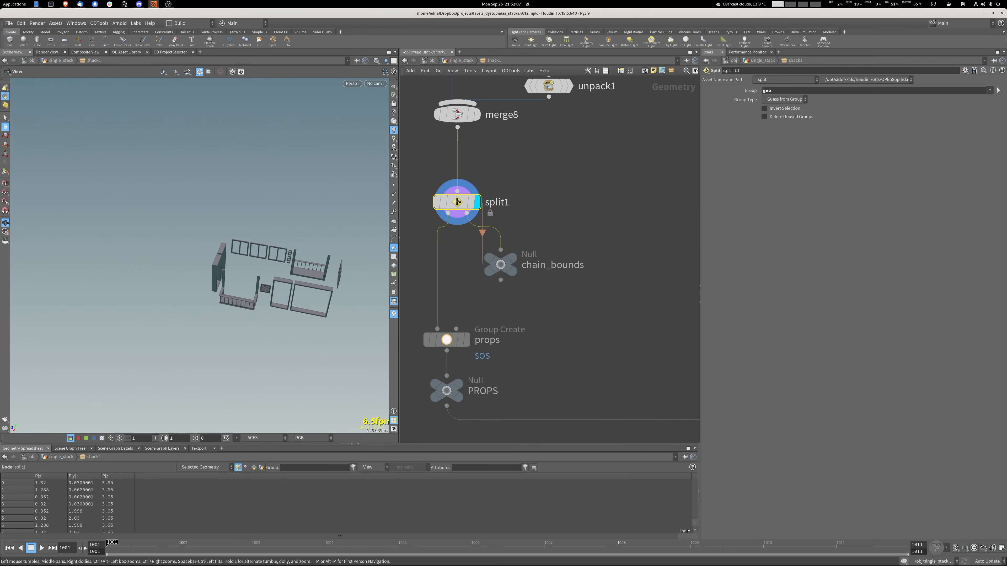
{"action": "left_click_drag", "start_coordinate": [500, 264], "coordinate": [514, 264]}
Trace where chain_bounds is used, up to the merge_chain node in the WALLS branch.
{"action": "middle_click_drag", "start_coordinate": [515, 190], "coordinate": [609, 418]}
{"action": "scroll", "coordinate": [564, 394], "scroll_direction": "down", "scroll_amount": 3}
{"action": "middle_click_drag", "start_coordinate": [575, 199], "coordinate": [510, 221]}
{"action": "middle_click_drag", "start_coordinate": [550, 401], "coordinate": [490, 418]}
{"action": "left_click", "coordinate": [516, 313]}
{"action": "scroll", "coordinate": [517, 313], "scroll_direction": "down", "scroll_amount": 5}
{"action": "middle_click_drag", "start_coordinate": [674, 159], "coordinate": [476, 249]}
{"action": "scroll", "coordinate": [642, 211], "scroll_direction": "up", "scroll_amount": 5}
{"action": "scroll", "coordinate": [542, 258], "scroll_direction": "down", "scroll_amount": 1}
{"action": "middle_click_drag", "start_coordinate": [542, 258], "coordinate": [592, 268]}
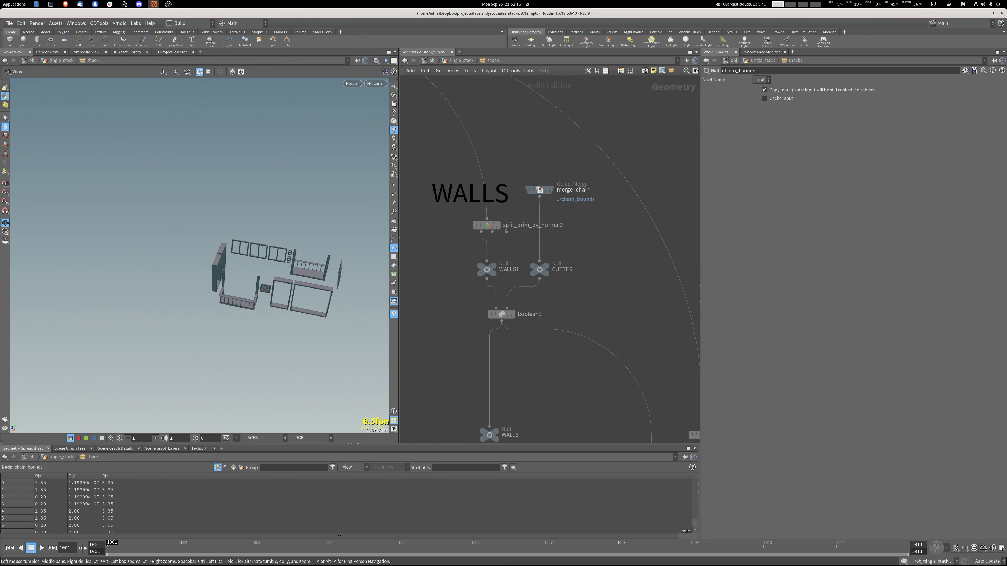
Display merge_chain in the WALLS branch and view its bounding boxes up close from another angle.
{"action": "left_click", "coordinate": [550, 190]}
{"action": "scroll", "coordinate": [278, 285], "scroll_direction": "up", "scroll_amount": 4}
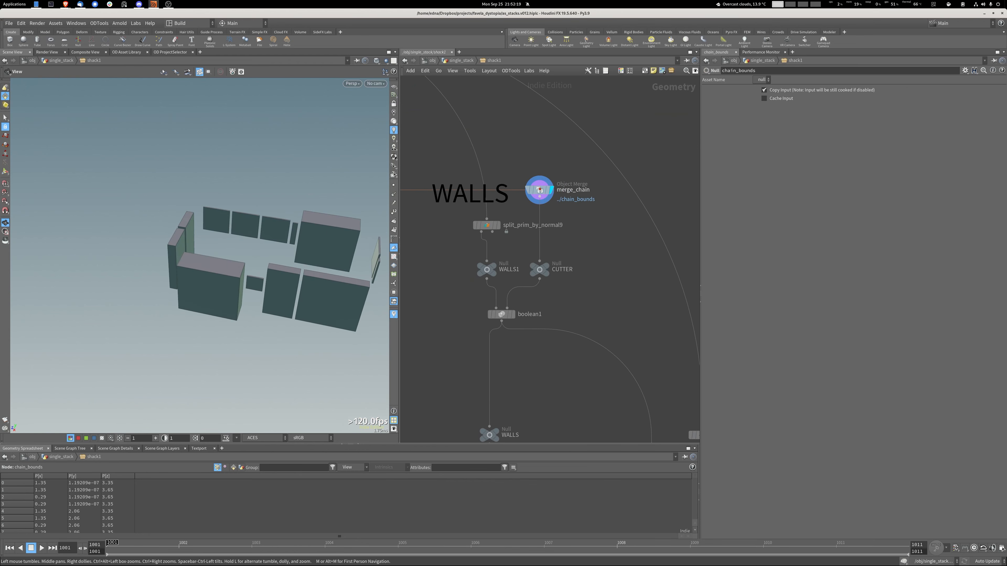
{"action": "left_click_drag", "start_coordinate": [279, 285], "coordinate": [210, 250]}
{"action": "scroll", "coordinate": [226, 274], "scroll_direction": "up", "scroll_amount": 3}
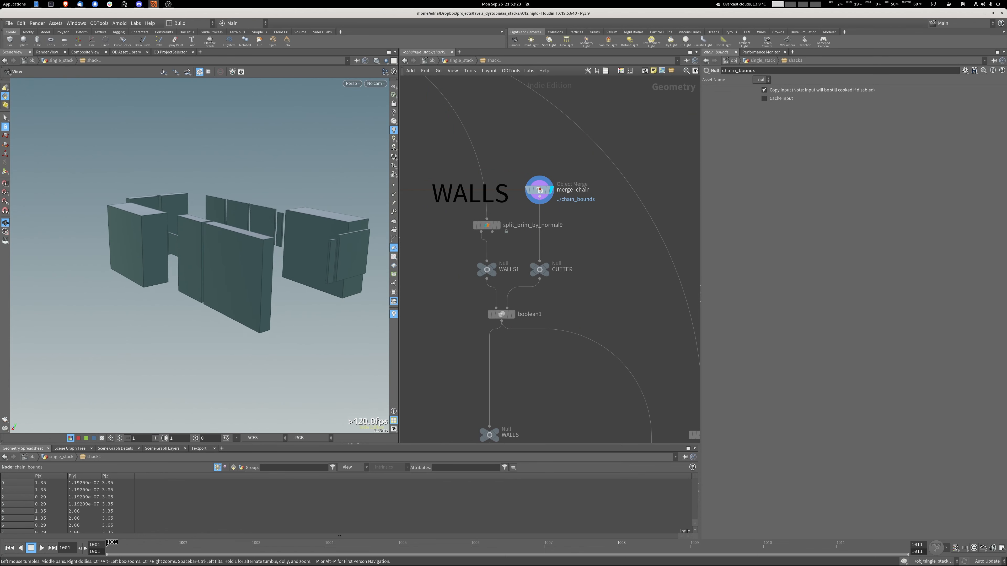
Display and select split_prim_by_normal9 to inspect the wall shell and its Direction and Tolerance settings.
{"action": "left_click", "coordinate": [497, 225]}
{"action": "middle_click_drag", "start_coordinate": [497, 224], "coordinate": [515, 175]}
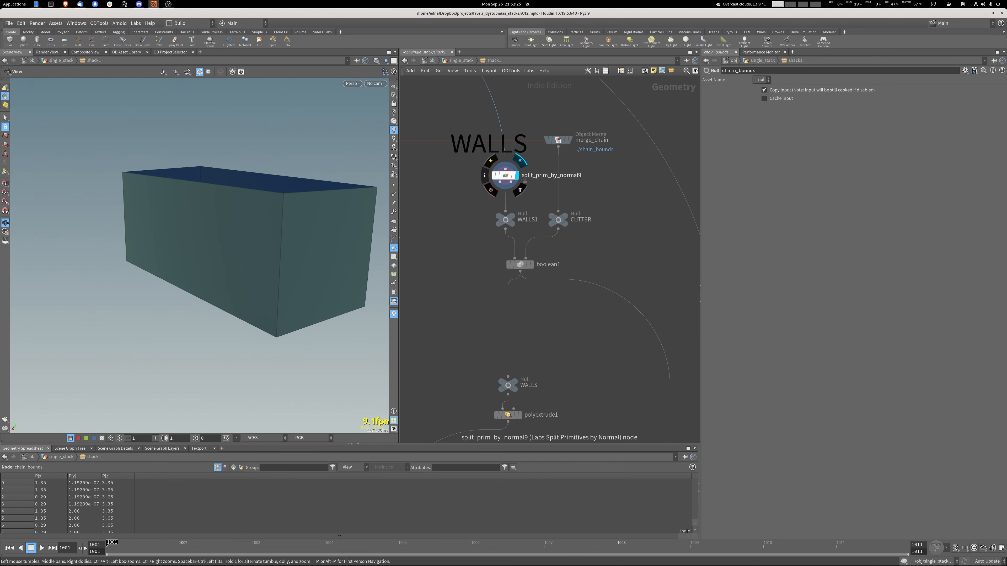
{"action": "left_click", "coordinate": [505, 175]}
{"action": "left_click_drag", "start_coordinate": [222, 222], "coordinate": [222, 258]}
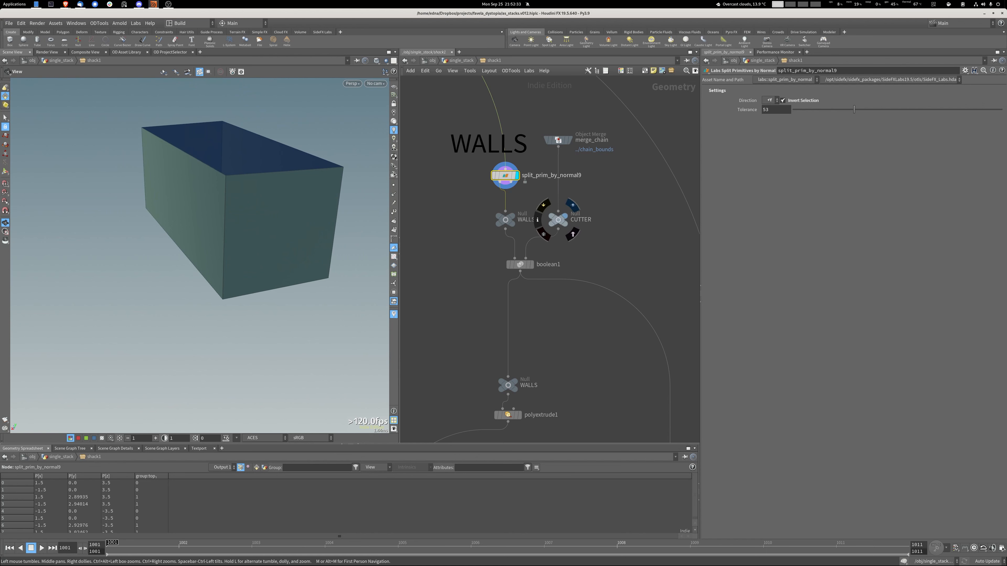
Display the CUTTER boxes, and select and display boolean1 to inspect the openings cut in the walls.
{"action": "left_click", "coordinate": [568, 219]}
{"action": "left_click", "coordinate": [520, 264]}
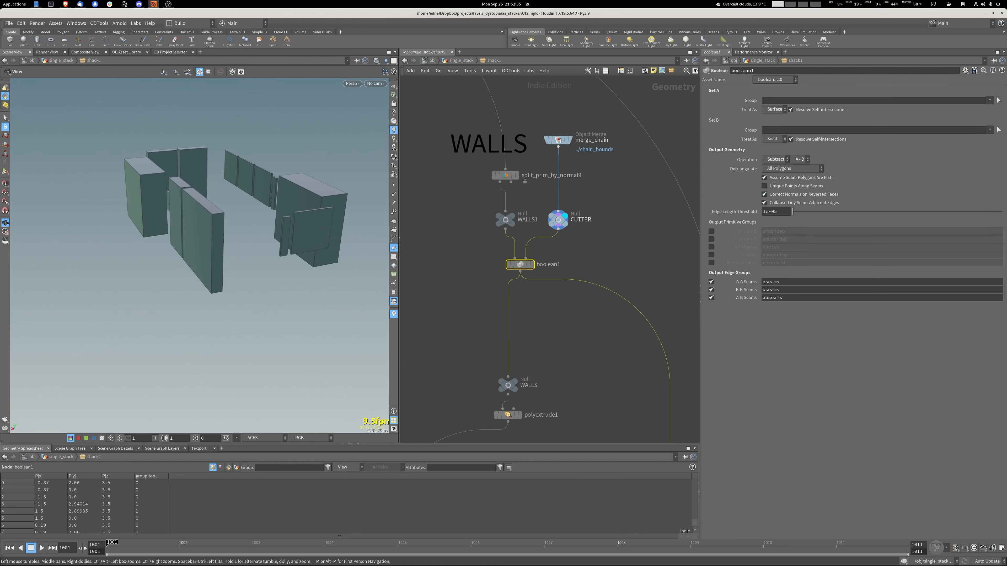
{"action": "left_click", "coordinate": [530, 264]}
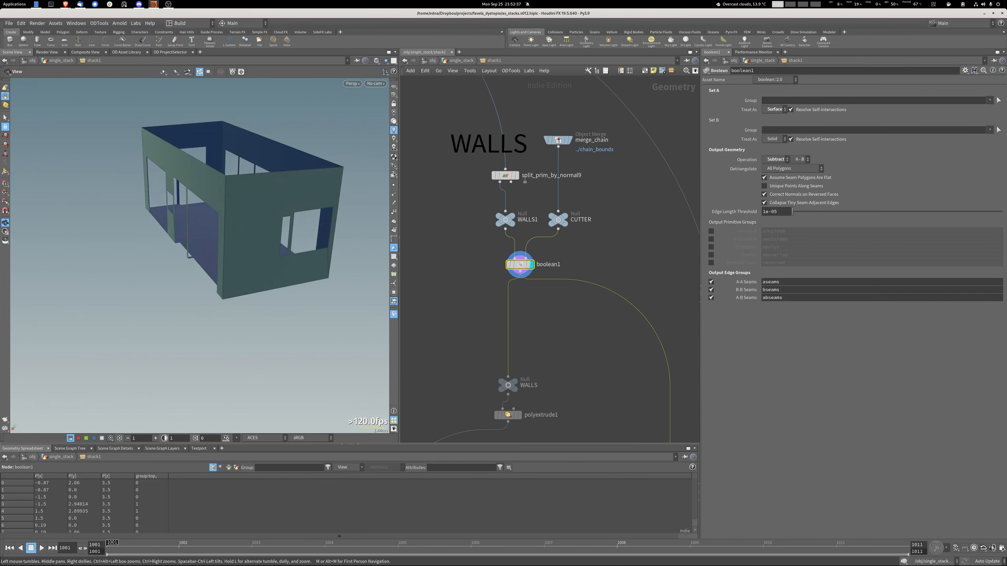
{"action": "middle_click_drag", "start_coordinate": [119, 254], "coordinate": [341, 222]}
{"action": "key", "text": "f"}
{"action": "mouse_move", "coordinate": [199, 254]}
{"action": "left_mouse_down"}
{"action": "mouse_move", "coordinate": [226, 178]}
{"action": "mouse_move", "coordinate": [261, 190]}
{"action": "mouse_move", "coordinate": [309, 234]}
{"action": "mouse_move", "coordinate": [198, 271]}
{"action": "left_mouse_up"}
Follow the walls downstream, displaying polyextrude1 and the walls group node.
{"action": "middle_click_drag", "start_coordinate": [523, 389], "coordinate": [575, 217]}
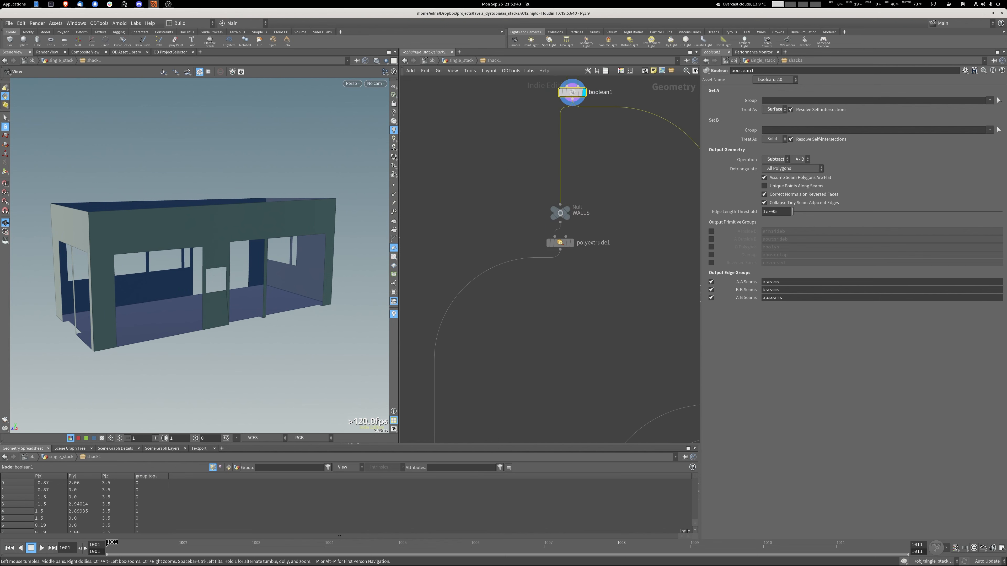
{"action": "left_click", "coordinate": [571, 243]}
{"action": "middle_click_drag", "start_coordinate": [480, 428], "coordinate": [578, 179]}
{"action": "left_click", "coordinate": [539, 216]}
{"action": "left_click", "coordinate": [549, 210]}
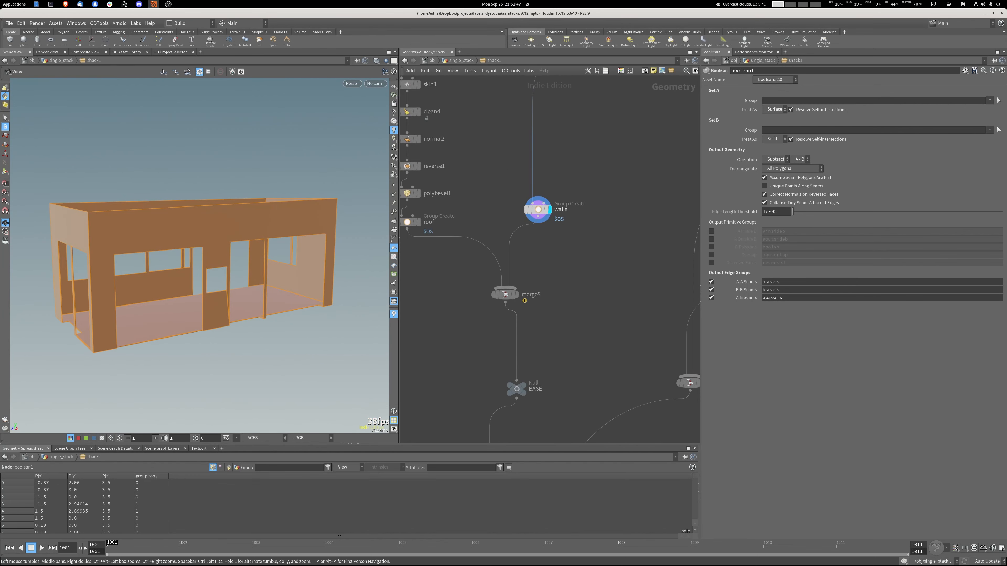
Display merge5 to view the roof and walls combined, and follow the network down to merge2.
{"action": "middle_click_drag", "start_coordinate": [549, 209], "coordinate": [592, 121]}
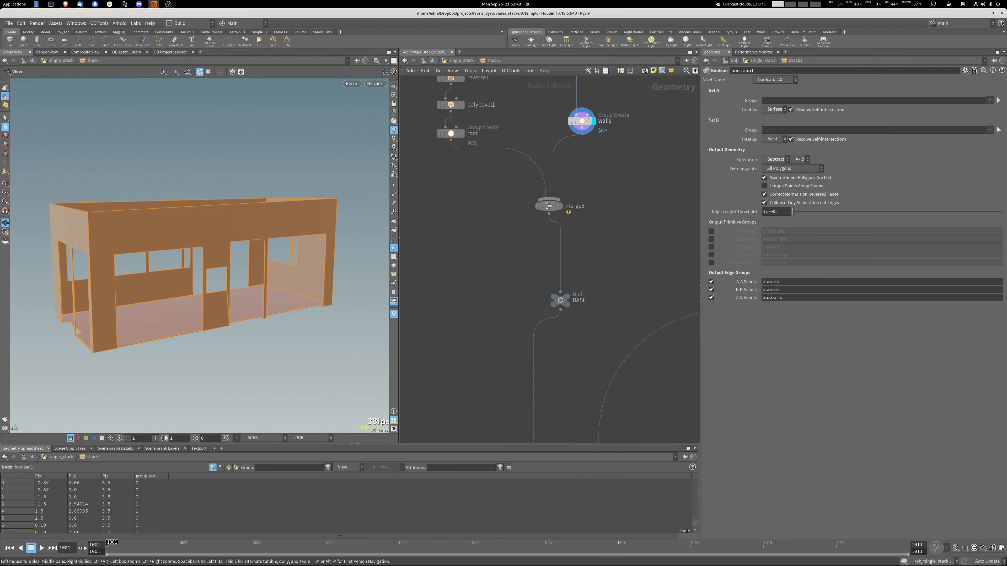
{"action": "middle_click_drag", "start_coordinate": [560, 206], "coordinate": [532, 197]}
{"action": "left_click", "coordinate": [532, 197]}
{"action": "left_click_drag", "start_coordinate": [198, 246], "coordinate": [234, 234]}
{"action": "middle_click_drag", "start_coordinate": [543, 338], "coordinate": [566, 160]}
{"action": "middle_click_drag", "start_coordinate": [555, 298], "coordinate": [579, 186]}
{"action": "middle_click_drag", "start_coordinate": [618, 381], "coordinate": [554, 186]}
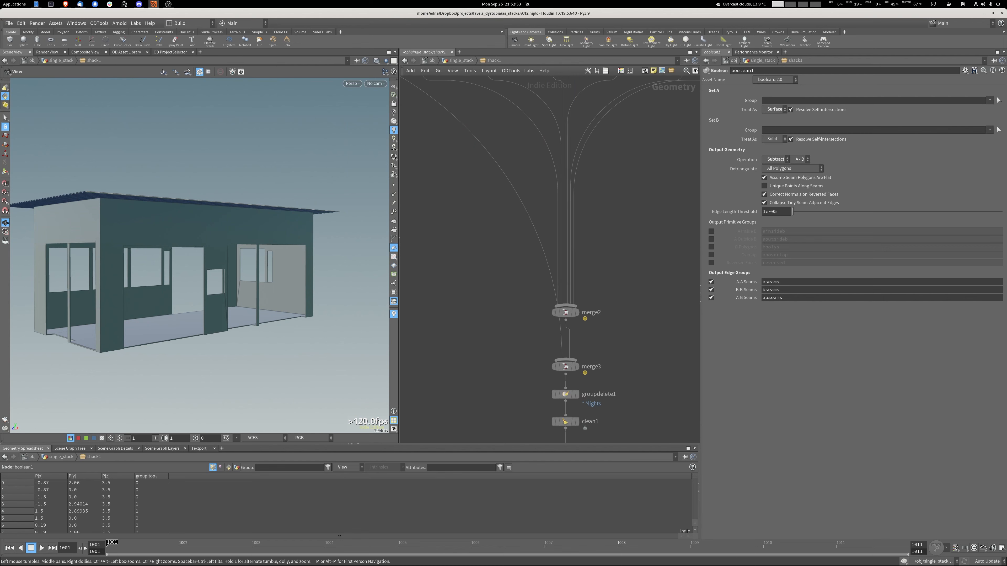
Display merge2 and view the assembled shack with its roof and props from several angles.
{"action": "left_click", "coordinate": [577, 312]}
{"action": "left_click_drag", "start_coordinate": [206, 238], "coordinate": [213, 262]}
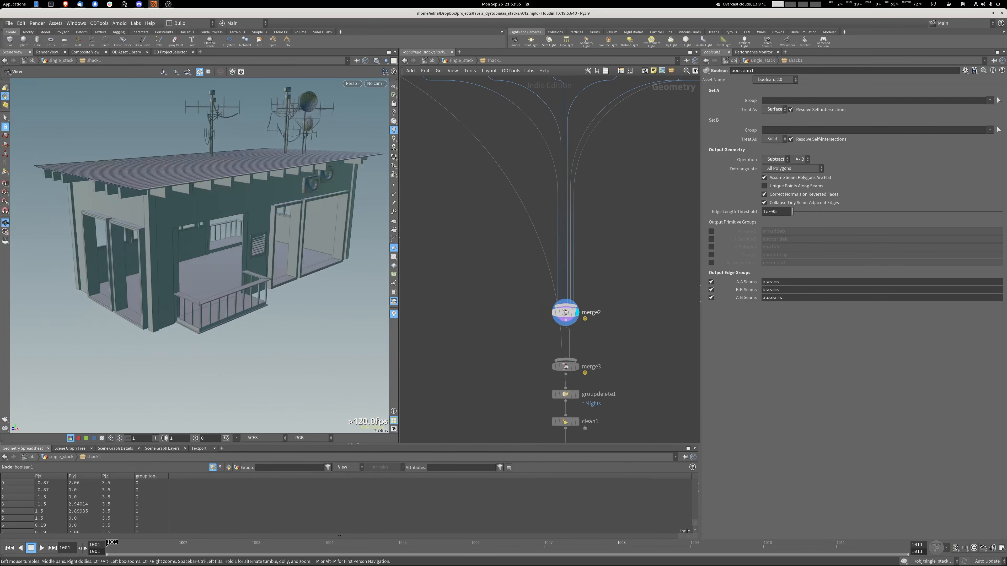
{"action": "right_click_drag", "start_coordinate": [214, 262], "coordinate": [254, 294]}
{"action": "left_click_drag", "start_coordinate": [222, 246], "coordinate": [246, 270]}
Go back up the network to the ROOF branch and display split_prim_by_normal8 to inspect the roof plane.
{"action": "middle_click_drag", "start_coordinate": [529, 230], "coordinate": [529, 349]}
{"action": "scroll", "coordinate": [529, 349], "scroll_direction": "down", "scroll_amount": 4}
{"action": "middle_click_drag", "start_coordinate": [529, 198], "coordinate": [519, 397]}
{"action": "middle_click_drag", "start_coordinate": [476, 329], "coordinate": [597, 266]}
{"action": "scroll", "coordinate": [456, 263], "scroll_direction": "up", "scroll_amount": 4}
{"action": "middle_click_drag", "start_coordinate": [456, 263], "coordinate": [428, 357]}
{"action": "left_click_drag", "start_coordinate": [522, 199], "coordinate": [519, 157]}
{"action": "left_click", "coordinate": [530, 157]}
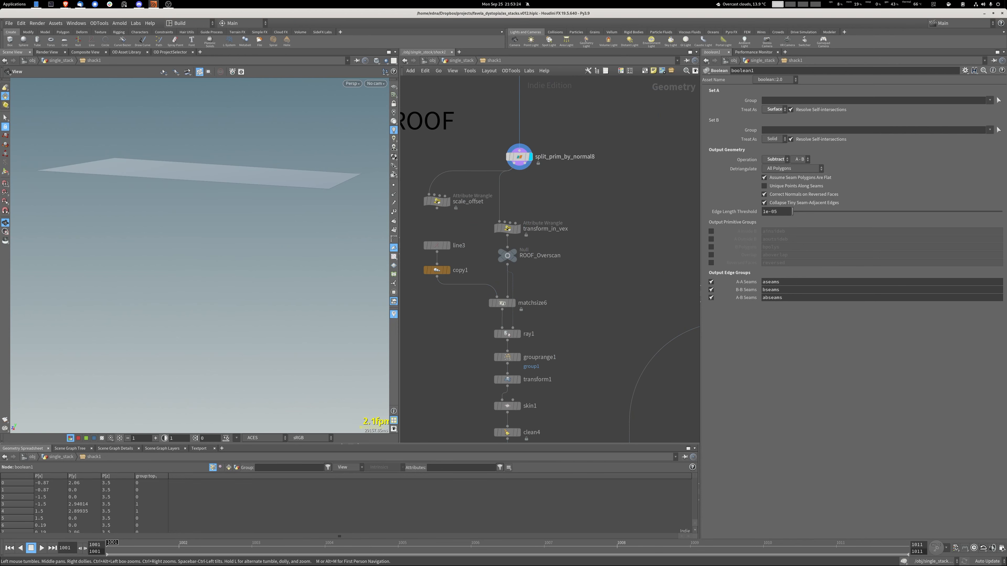
{"action": "left_click_drag", "start_coordinate": [245, 214], "coordinate": [187, 222]}
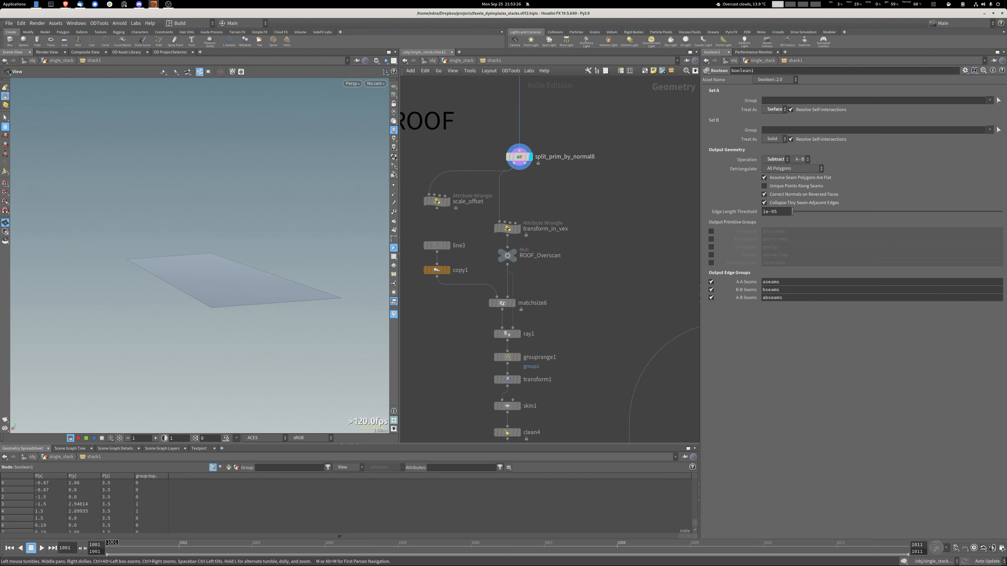
Select and display transform_in_vex to view its VEX code, scale parameters and enlarged roof plane.
{"action": "middle_click_drag", "start_coordinate": [533, 229], "coordinate": [549, 163]}
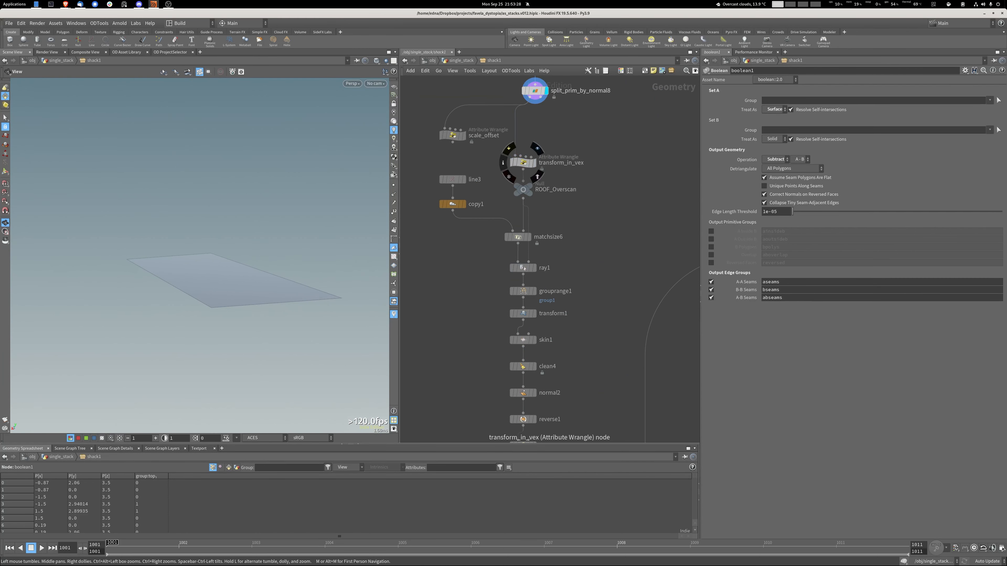
{"action": "left_click", "coordinate": [523, 163]}
{"action": "left_click", "coordinate": [534, 163]}
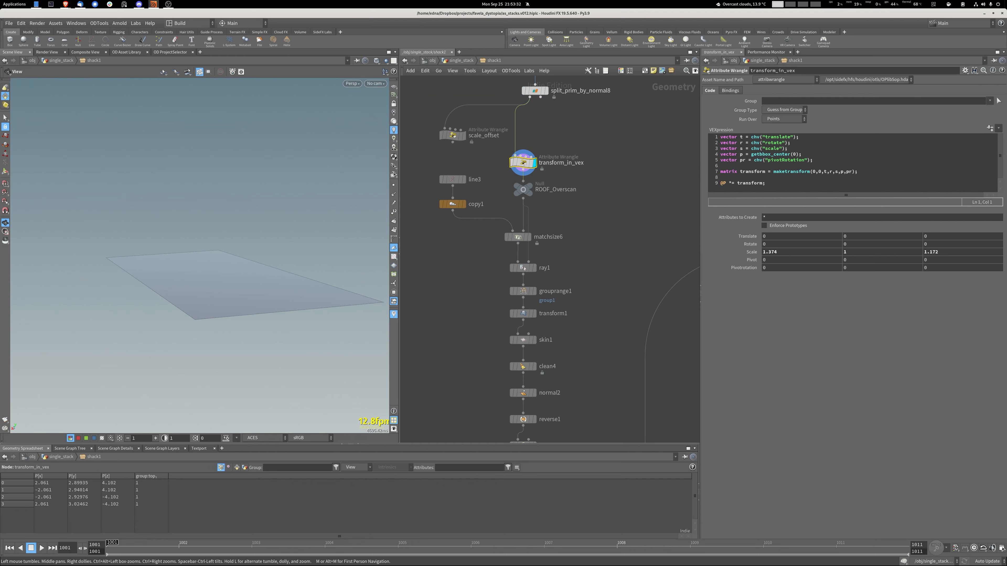
{"action": "left_click_drag", "start_coordinate": [238, 285], "coordinate": [206, 250]}
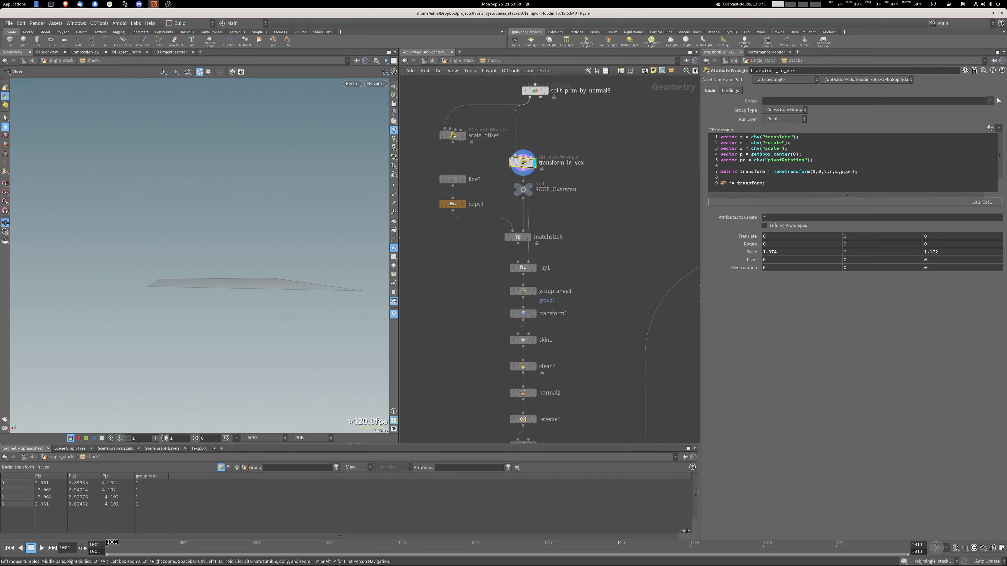
{"action": "left_click_drag", "start_coordinate": [207, 250], "coordinate": [208, 313]}
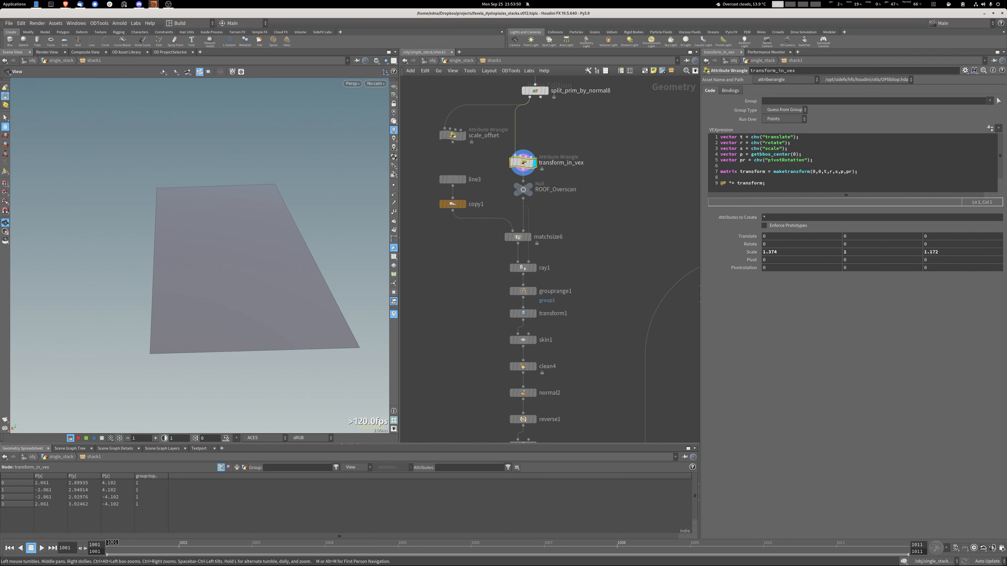
Try changing the X and Z scale of transform_in_vex, and undo the change.
{"action": "mouse_move", "coordinate": [778, 251]}
{"action": "middle_mouse_down"}
{"action": "mouse_move", "coordinate": [826, 250]}
{"action": "mouse_move", "coordinate": [777, 251]}
{"action": "middle_mouse_up"}
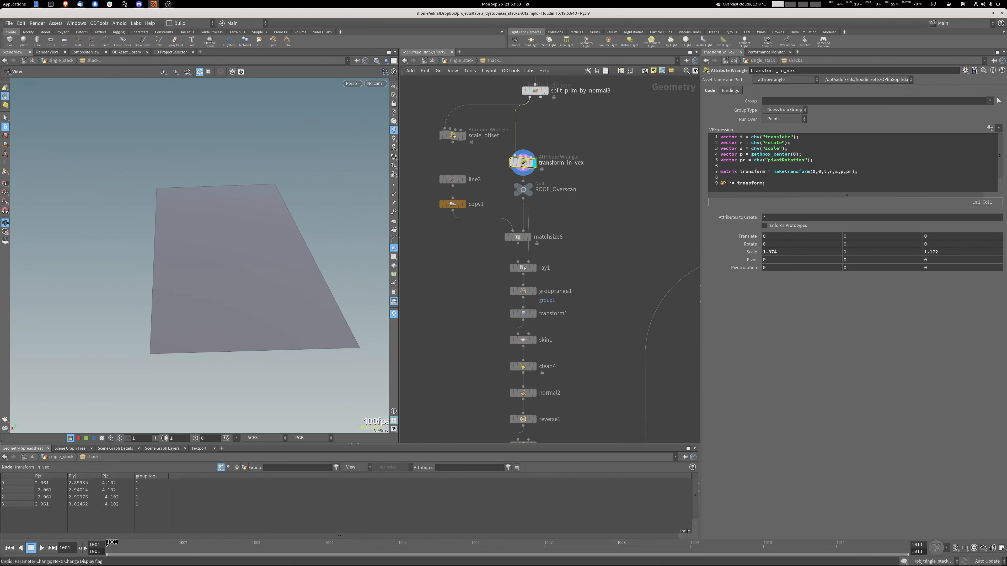
{"action": "middle_click_drag", "start_coordinate": [933, 251], "coordinate": [980, 251]}
{"action": "key", "text": "ctrl+z"}
Display and select copy1 to inspect the row of copied lines and its copy settings.
{"action": "left_click", "coordinate": [463, 203]}
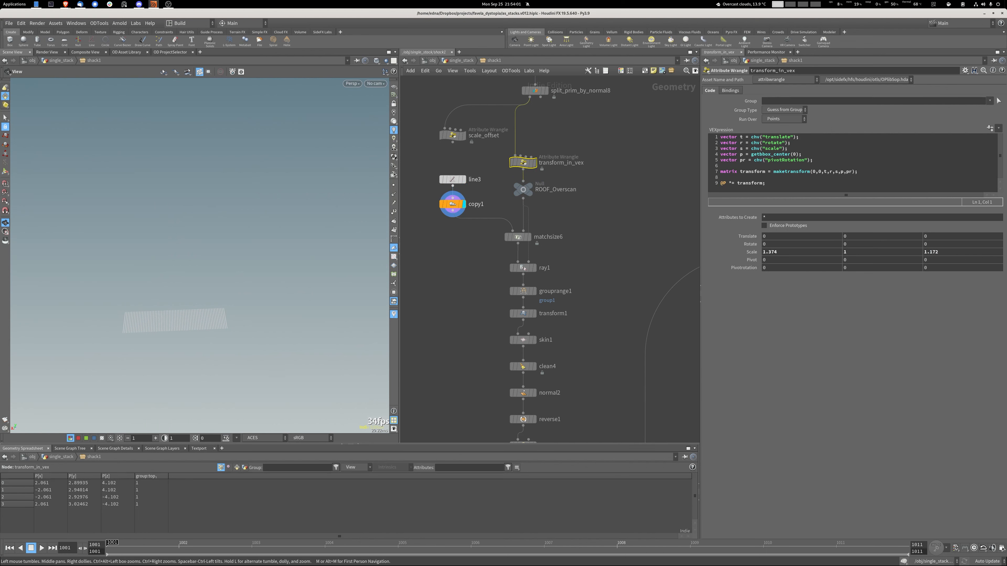
{"action": "key", "text": "f"}
{"action": "left_click_drag", "start_coordinate": [198, 254], "coordinate": [217, 280]}
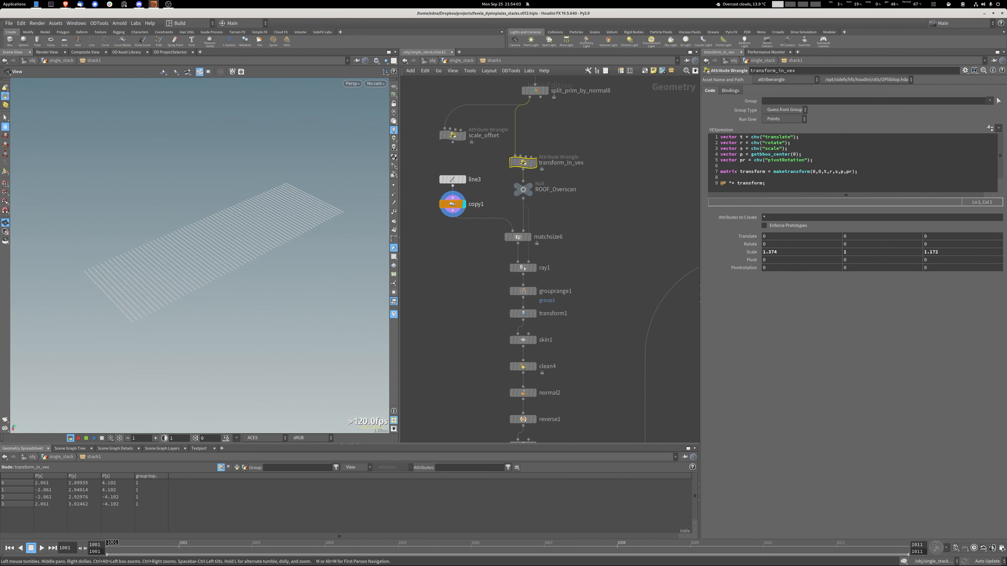
{"action": "left_click", "coordinate": [452, 204]}
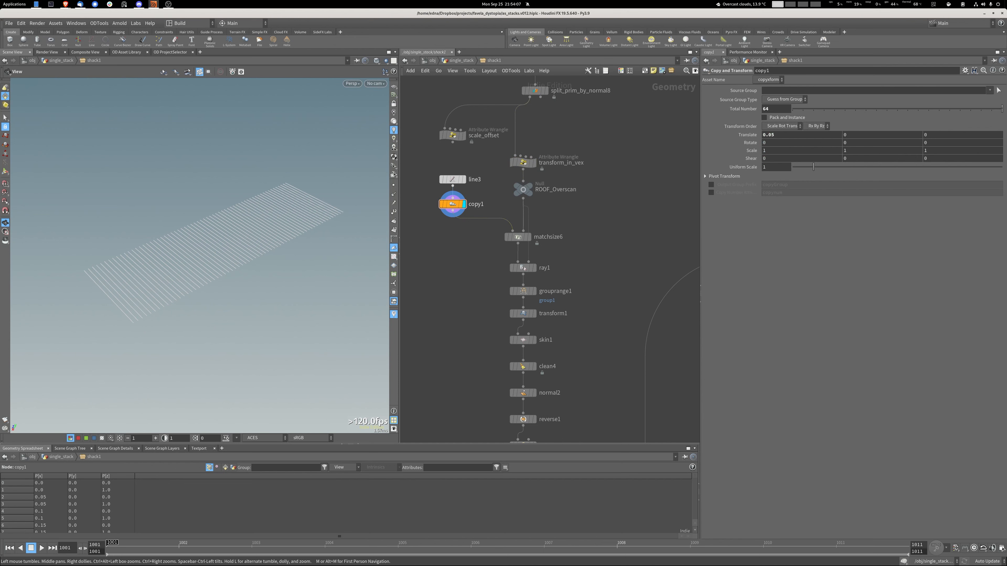
Display matchsize6 with its settings, and try toggling its Uniform Scale option.
{"action": "left_click", "coordinate": [528, 237]}
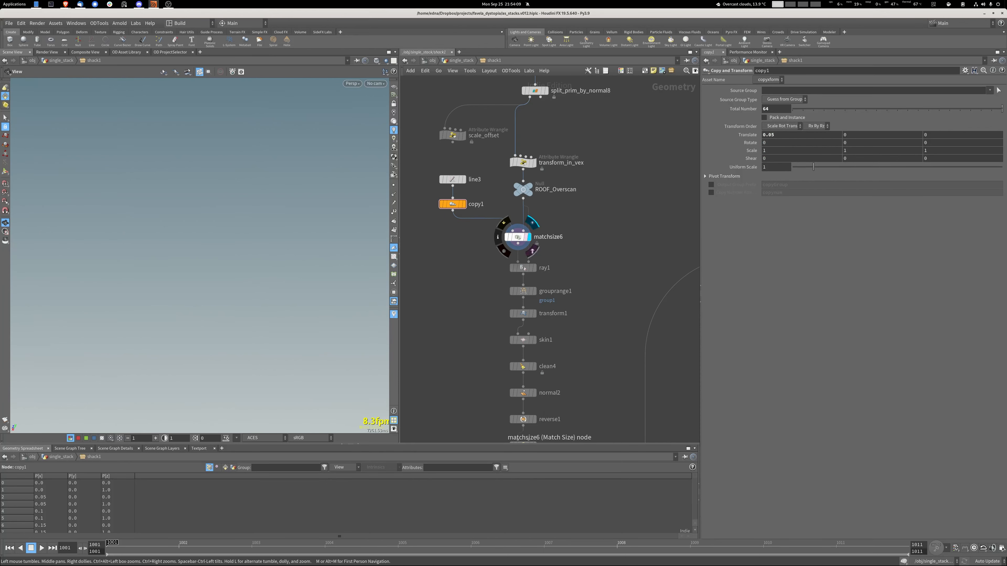
{"action": "left_click", "coordinate": [517, 237]}
{"action": "key", "text": "space+f"}
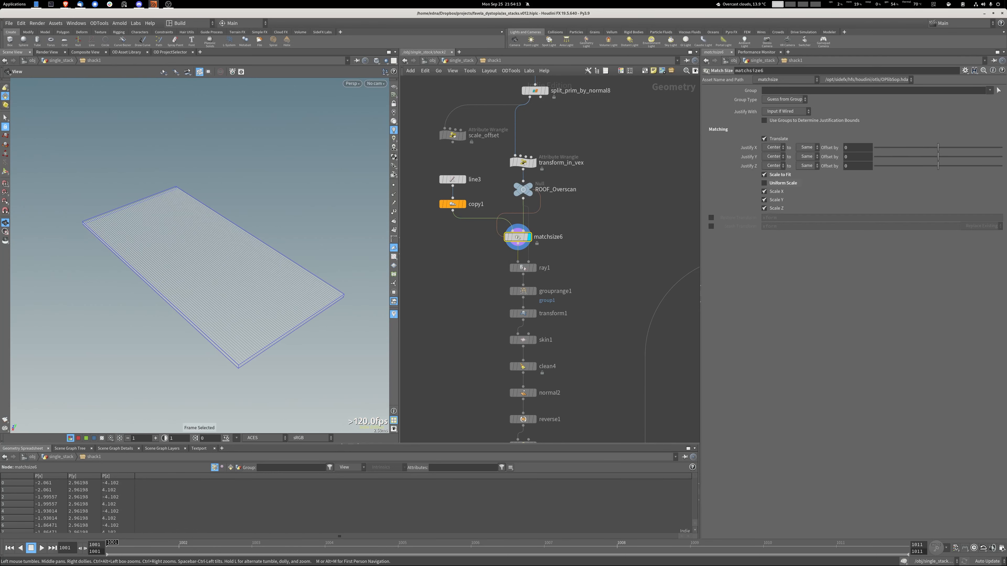
{"action": "left_click", "coordinate": [765, 184]}
{"action": "key", "text": "ctrl+z"}
Turn on point display and compare the ROOF_Overscan plane with the fitted lines of matchsize6.
{"action": "left_click", "coordinate": [394, 185]}
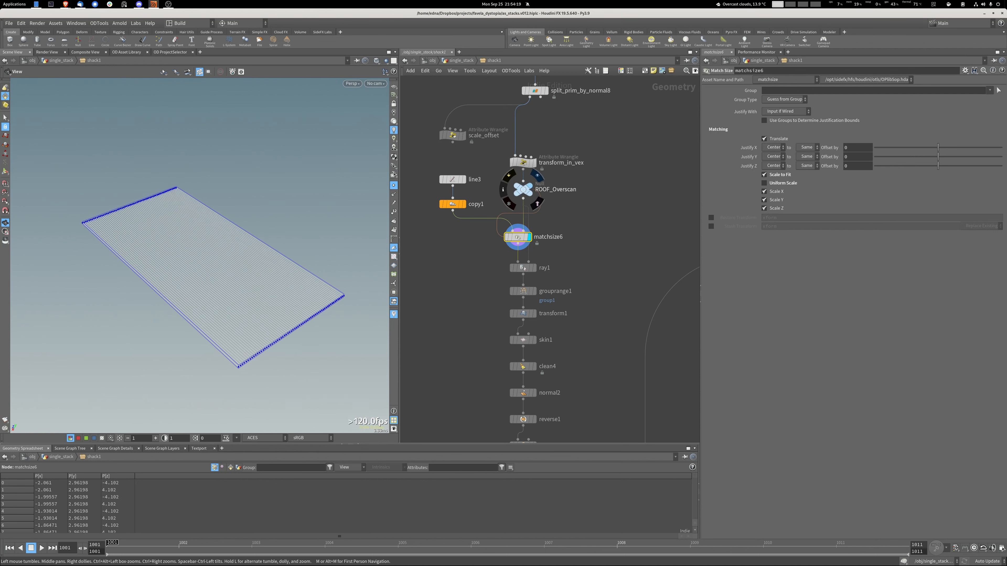
{"action": "left_click", "coordinate": [530, 190]}
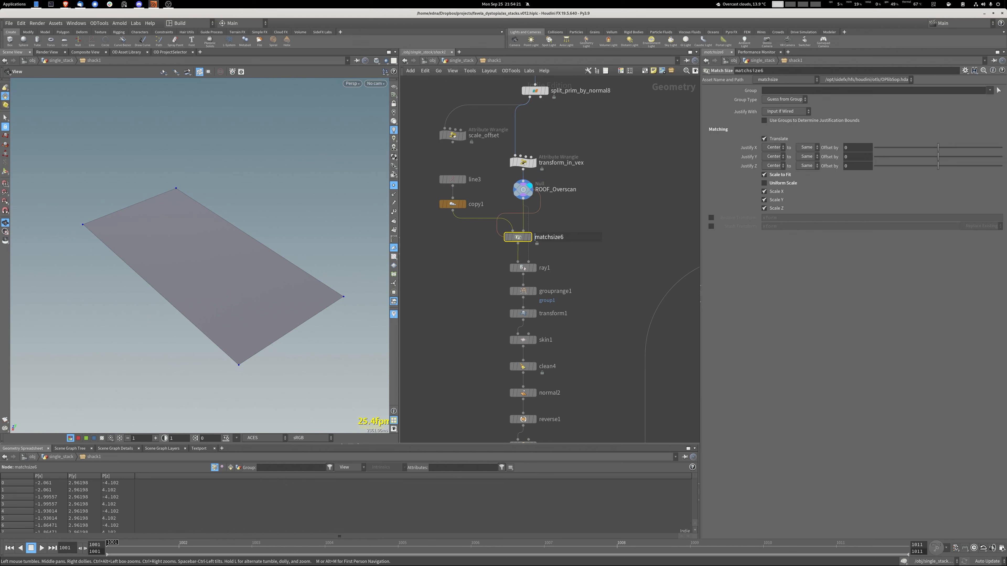
{"action": "left_click", "coordinate": [528, 237]}
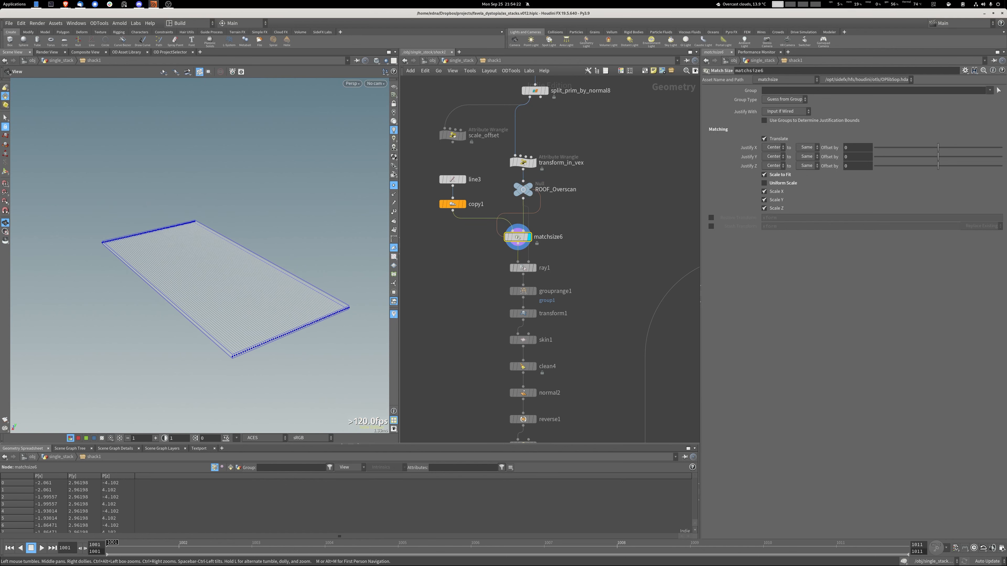
Display ray1 and compare its projected lines with matchsize6 and the sloped ROOF_Overscan plane.
{"action": "left_click", "coordinate": [524, 268]}
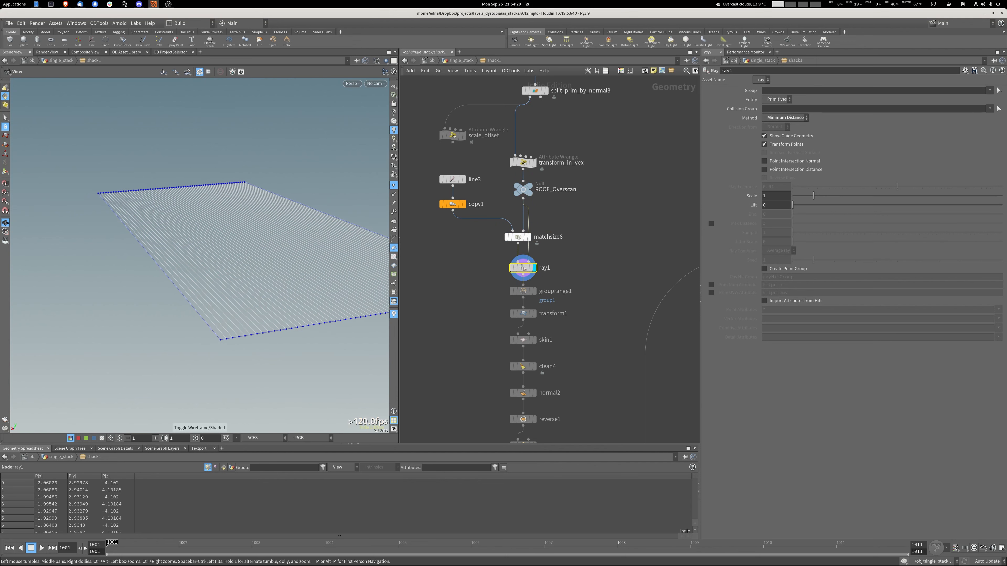
{"action": "left_click", "coordinate": [529, 238]}
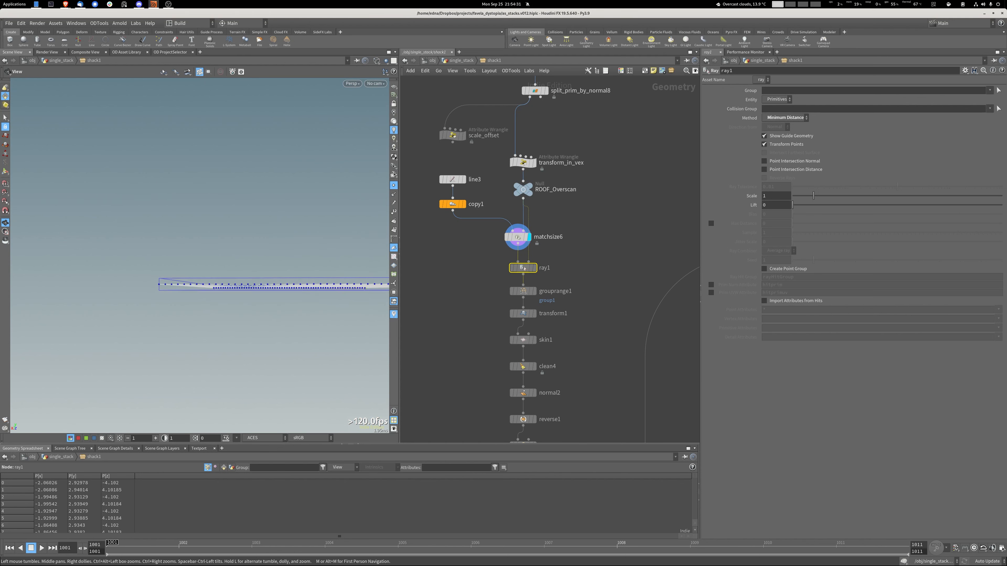
{"action": "left_click", "coordinate": [530, 190]}
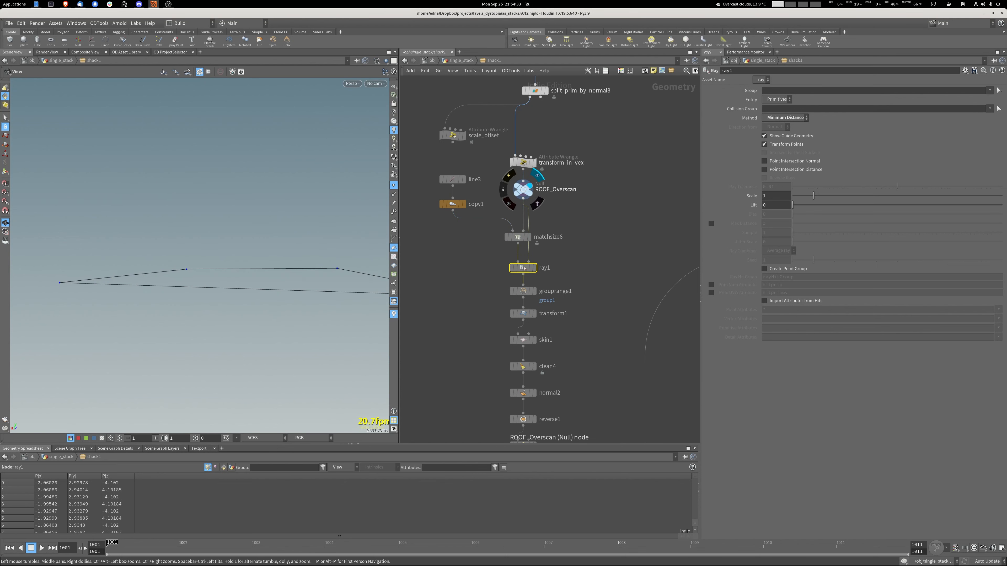
{"action": "left_click", "coordinate": [524, 268]}
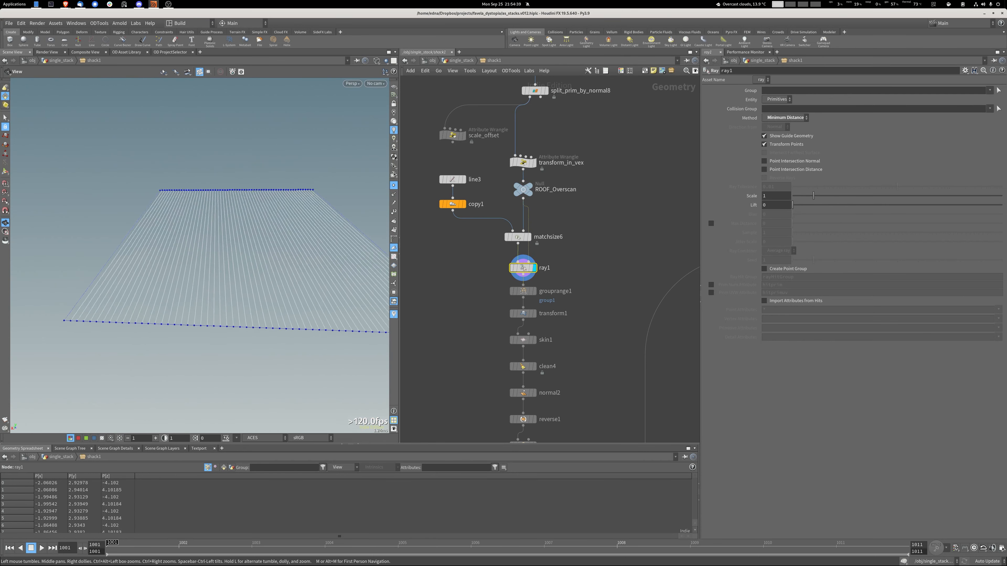
Display grouprange1 with its settings, and try varying the Range Filter interval for group1.
{"action": "left_click", "coordinate": [523, 292]}
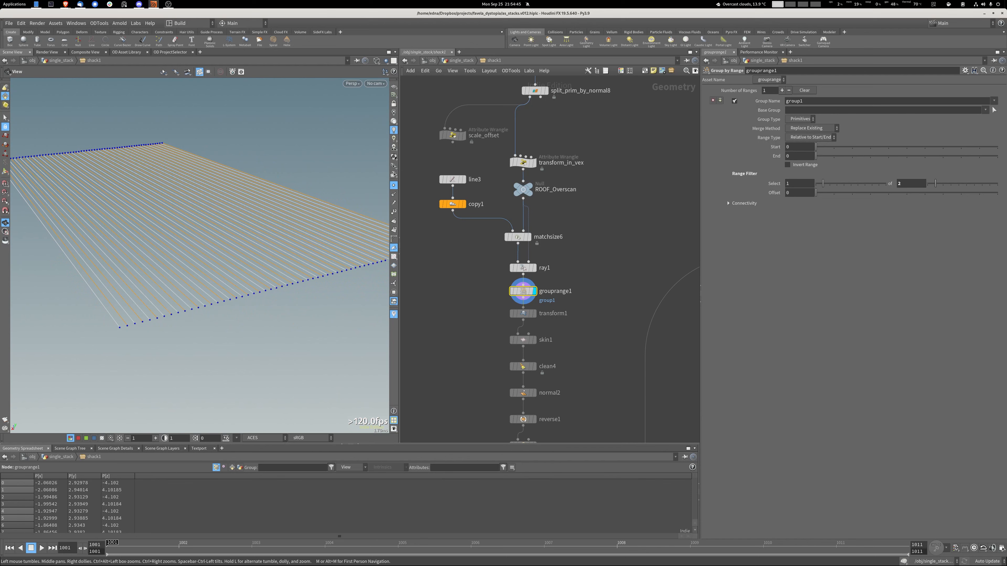
{"action": "left_click_drag", "start_coordinate": [942, 183], "coordinate": [935, 183]}
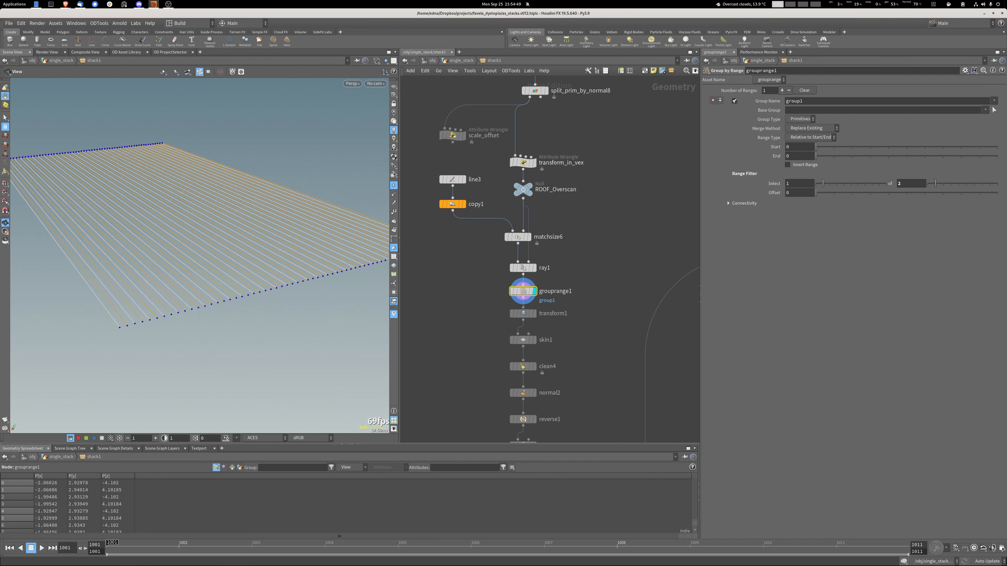
Select and display transform1 to inspect the Y offset it applies to the group1 lines.
{"action": "middle_click_drag", "start_coordinate": [524, 313], "coordinate": [517, 284]}
{"action": "left_click", "coordinate": [517, 284]}
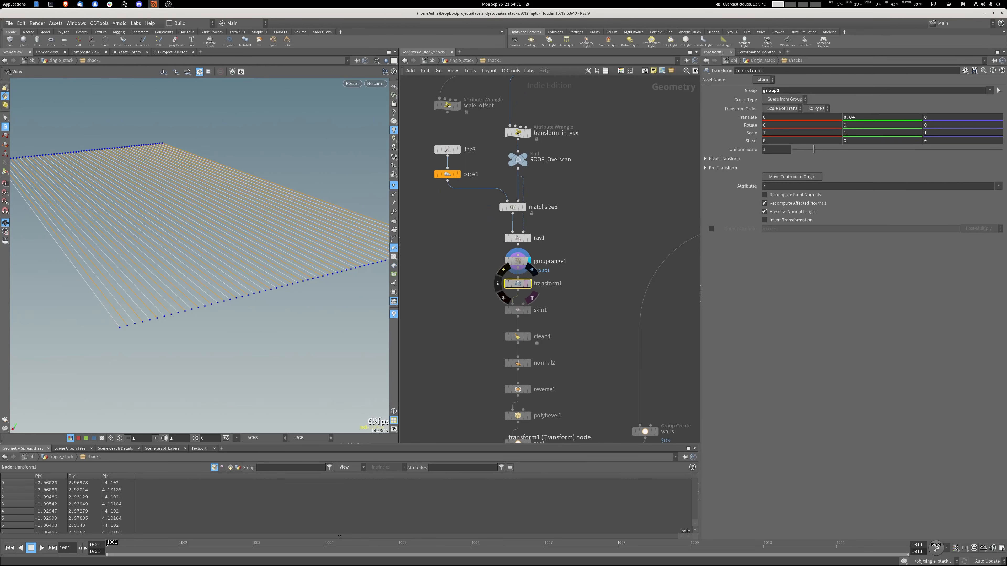
{"action": "left_click", "coordinate": [528, 283]}
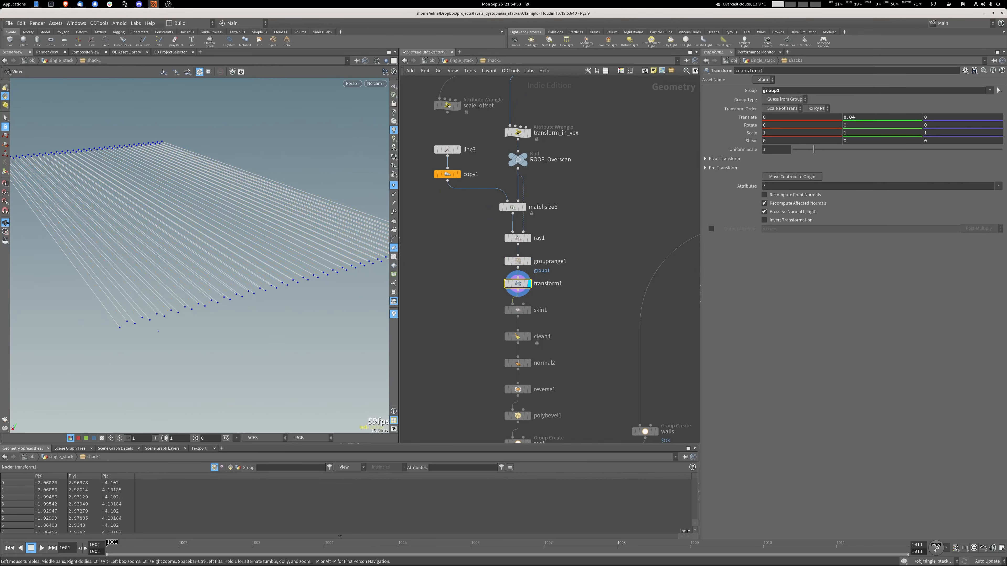
{"action": "left_click_drag", "start_coordinate": [158, 331], "coordinate": [153, 349]}
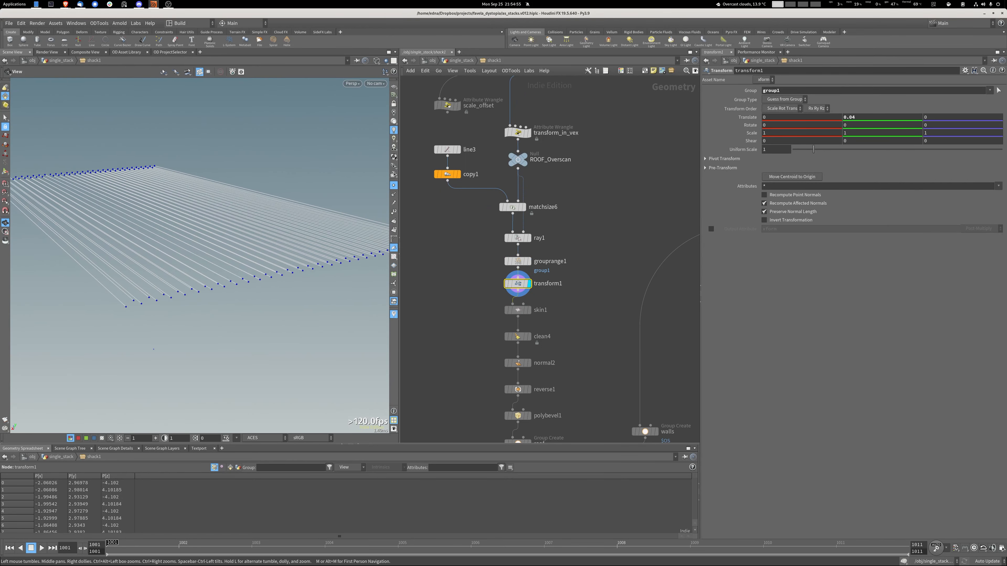
Display skin1 and inspect the corrugated surface it spans between the roof lines, toggling the wireframe view on and off.
{"action": "left_click", "coordinate": [529, 309]}
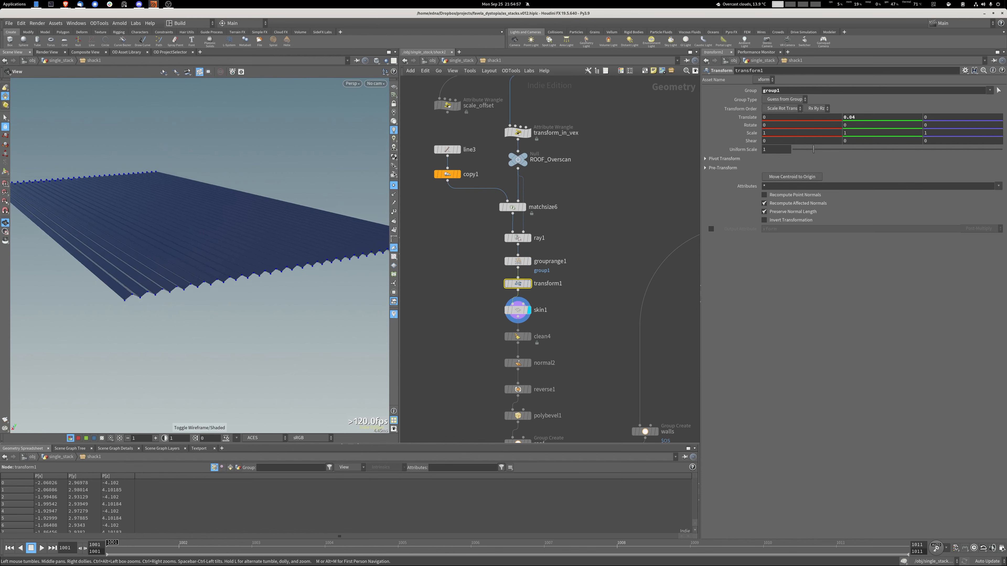
{"action": "key", "text": "w"}
{"action": "key", "text": "w"}
{"action": "left_click_drag", "start_coordinate": [159, 357], "coordinate": [135, 369]}
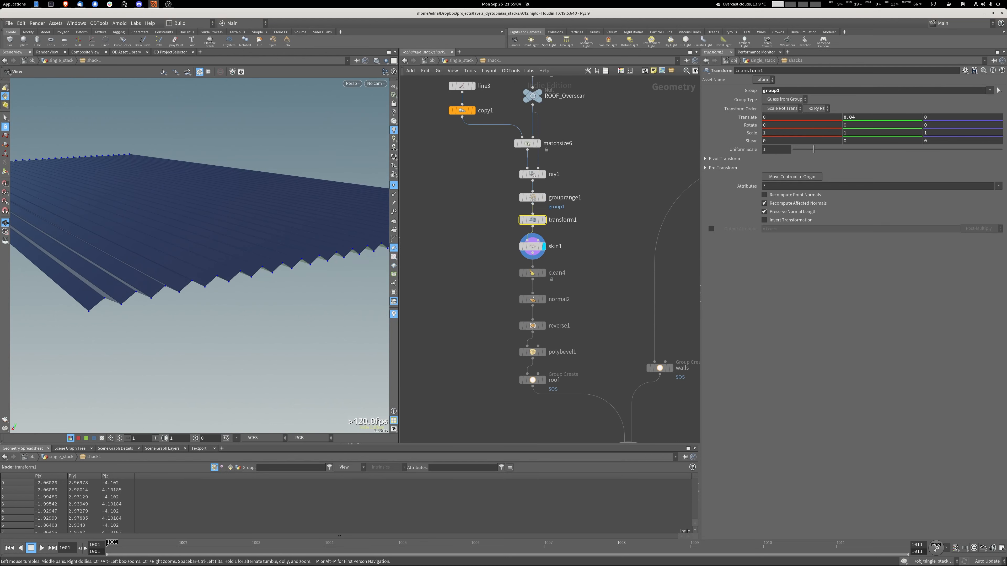
Display clean4 and normal2 in turn and review their settings for the skinned roof.
{"action": "left_click", "coordinate": [543, 273]}
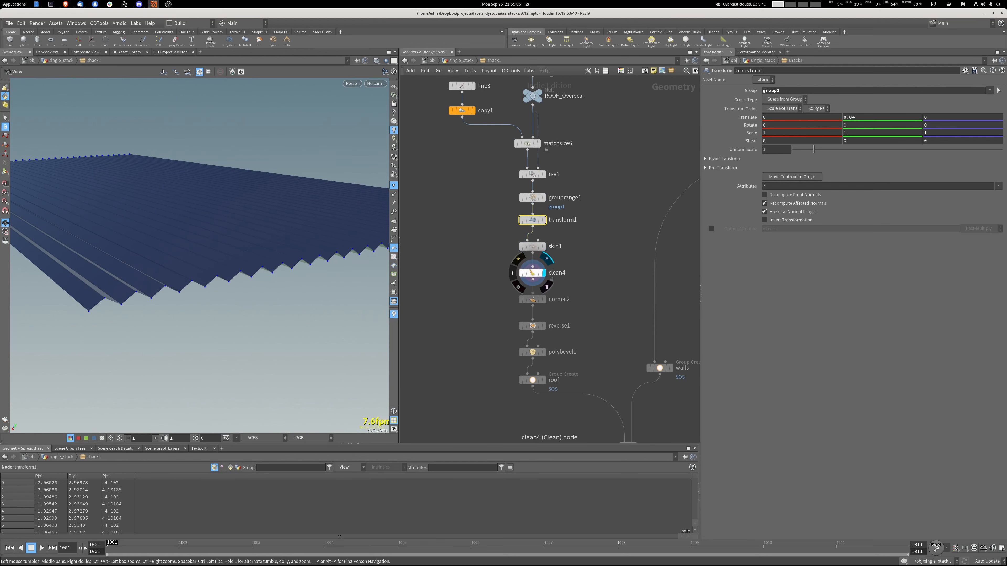
{"action": "left_click", "coordinate": [532, 272]}
{"action": "middle_click_drag", "start_coordinate": [532, 274], "coordinate": [532, 234]}
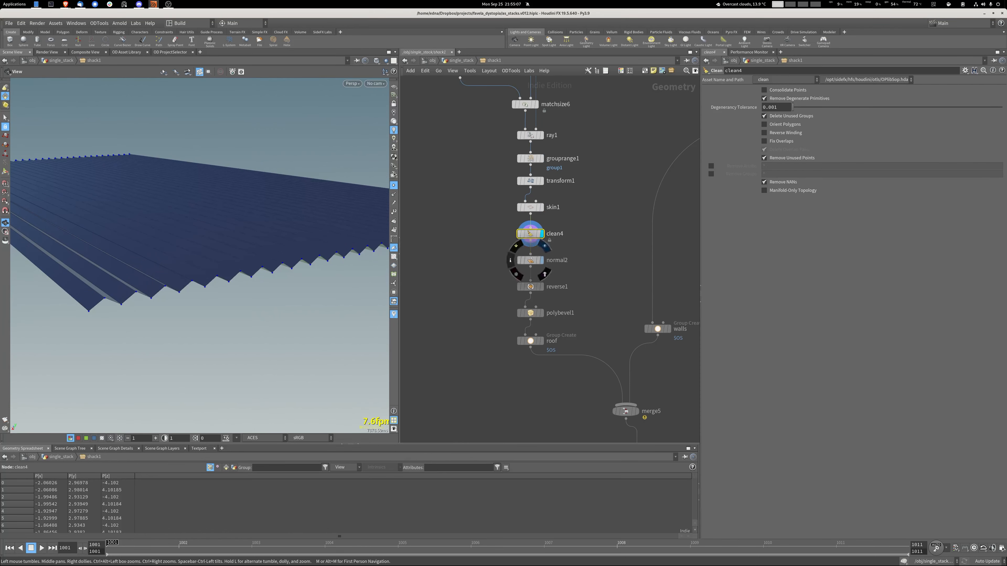
{"action": "left_click", "coordinate": [530, 260]}
{"action": "left_click", "coordinate": [542, 260]}
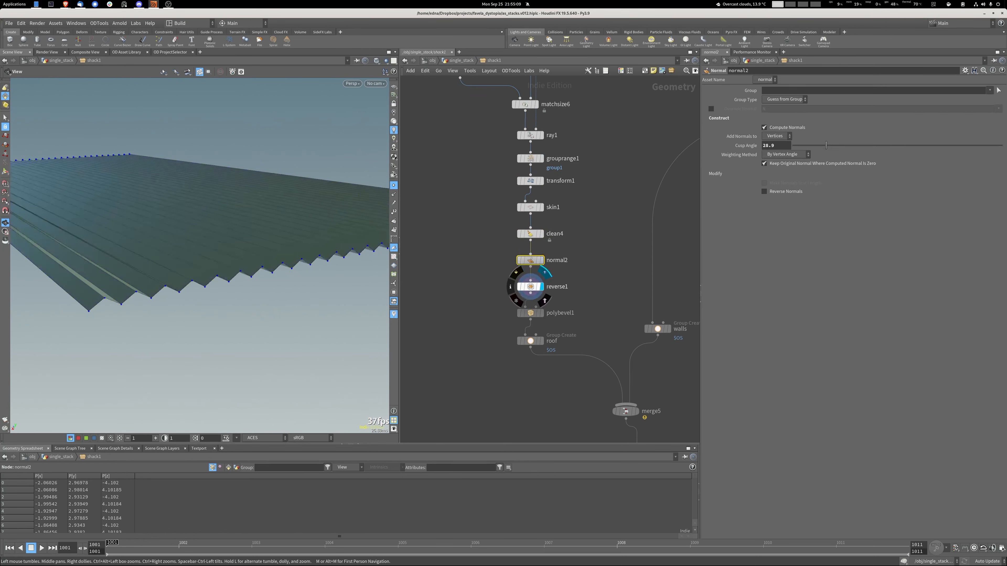
Step the display through polybevel1 and the roof group to inspect the finished corrugated sheet.
{"action": "mouse_move", "coordinate": [238, 238]}
{"action": "left_mouse_down"}
{"action": "mouse_move", "coordinate": [230, 305]}
{"action": "mouse_move", "coordinate": [190, 226]}
{"action": "mouse_move", "coordinate": [212, 236]}
{"action": "mouse_move", "coordinate": [210, 258]}
{"action": "mouse_move", "coordinate": [242, 264]}
{"action": "mouse_move", "coordinate": [229, 191]}
{"action": "mouse_move", "coordinate": [236, 240]}
{"action": "left_mouse_up"}
{"action": "left_click", "coordinate": [542, 313]}
{"action": "left_click", "coordinate": [541, 341]}
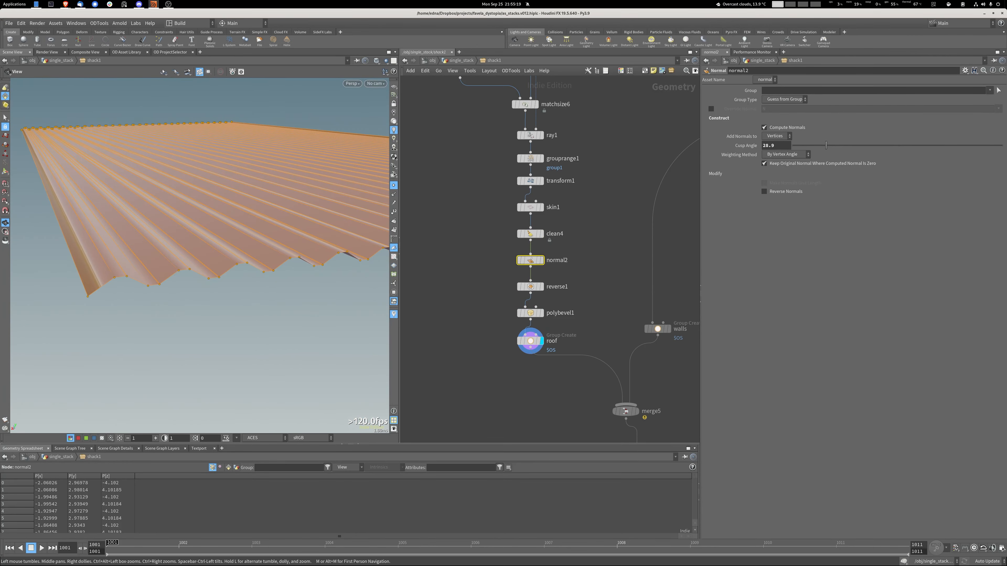
Display merge5, inspect the roof combined with the walls, and turn off point display.
{"action": "middle_click_drag", "start_coordinate": [586, 380], "coordinate": [530, 313]}
{"action": "left_click", "coordinate": [577, 343]}
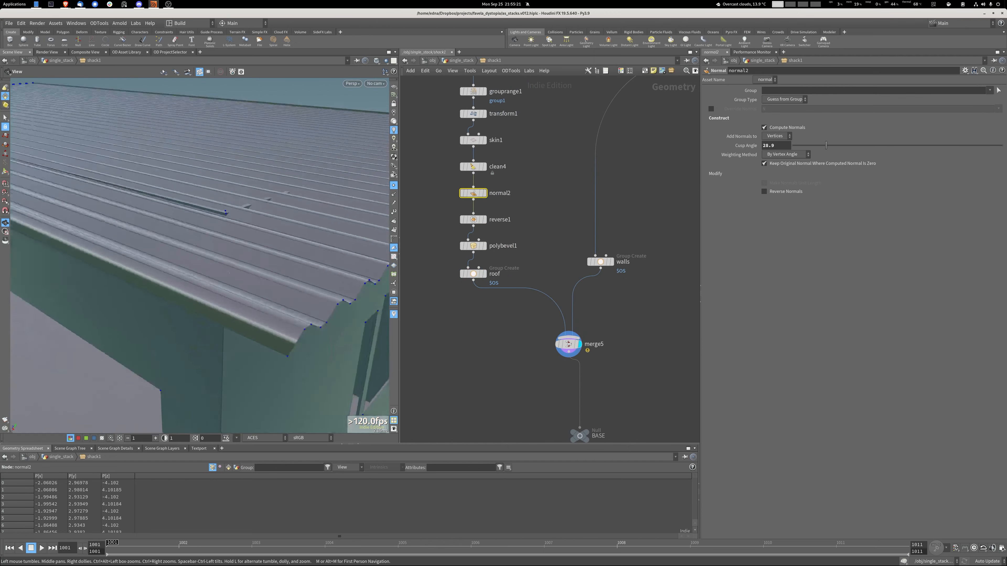
{"action": "key", "text": "space+g"}
{"action": "left_click_drag", "start_coordinate": [229, 273], "coordinate": [183, 337]}
{"action": "scroll", "coordinate": [183, 337], "scroll_direction": "up", "scroll_amount": 5}
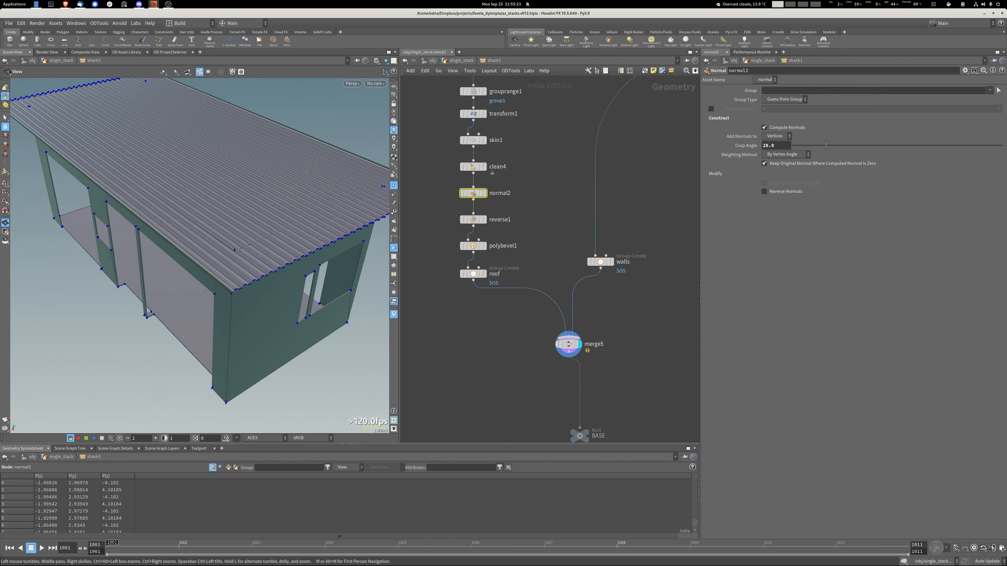
{"action": "left_click", "coordinate": [394, 186]}
{"action": "left_click_drag", "start_coordinate": [222, 238], "coordinate": [182, 234]}
Go to the PILLARS branch and display its input box and split_prim_by_normal4.
{"action": "scroll", "coordinate": [191, 253], "scroll_direction": "down", "scroll_amount": 4}
{"action": "scroll", "coordinate": [515, 238], "scroll_direction": "down", "scroll_amount": 5}
{"action": "middle_click_drag", "start_coordinate": [674, 167], "coordinate": [408, 245]}
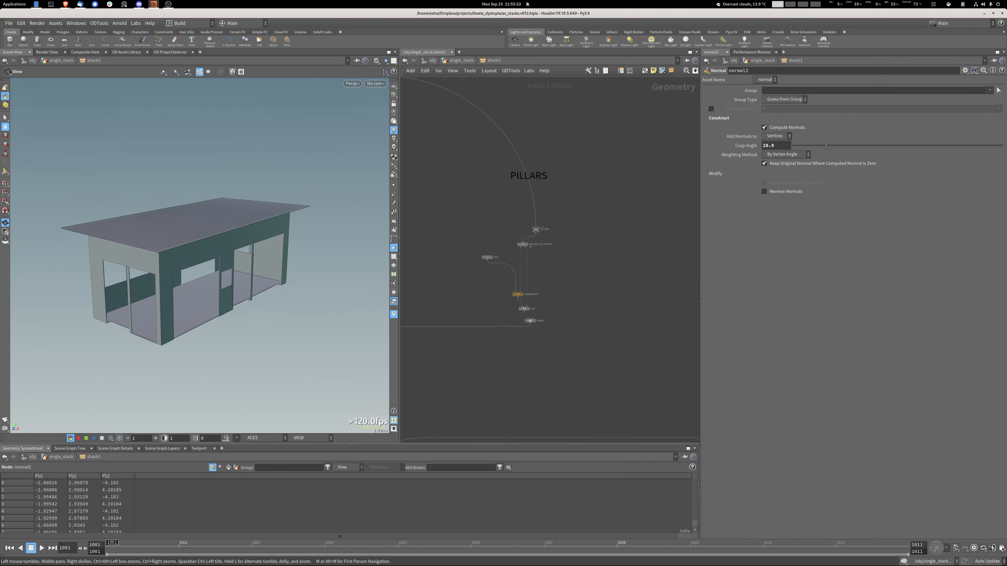
{"action": "scroll", "coordinate": [545, 259], "scroll_direction": "up", "scroll_amount": 5}
{"action": "left_click", "coordinate": [536, 172]}
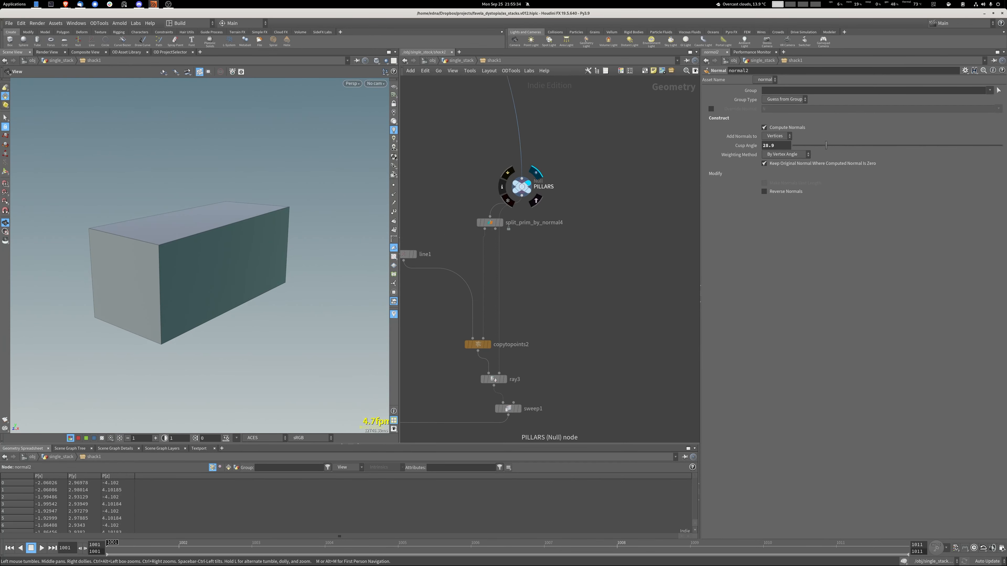
{"action": "left_click_drag", "start_coordinate": [521, 187], "coordinate": [511, 166]}
{"action": "left_click_drag", "start_coordinate": [490, 222], "coordinate": [475, 222]}
{"action": "left_click", "coordinate": [487, 223]}
Step the display through line1, copytopoints2, ray3 and sweep1 to inspect how the corner pillars are built.
{"action": "middle_click_drag", "start_coordinate": [487, 223], "coordinate": [562, 158]}
{"action": "left_click", "coordinate": [490, 189]}
{"action": "left_click", "coordinate": [564, 279]}
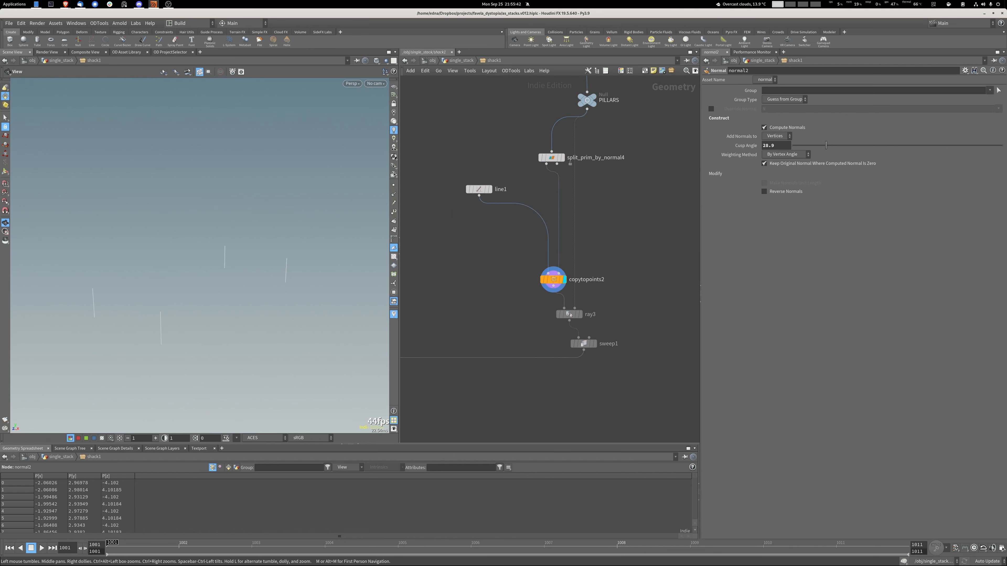
{"action": "left_click", "coordinate": [563, 157]}
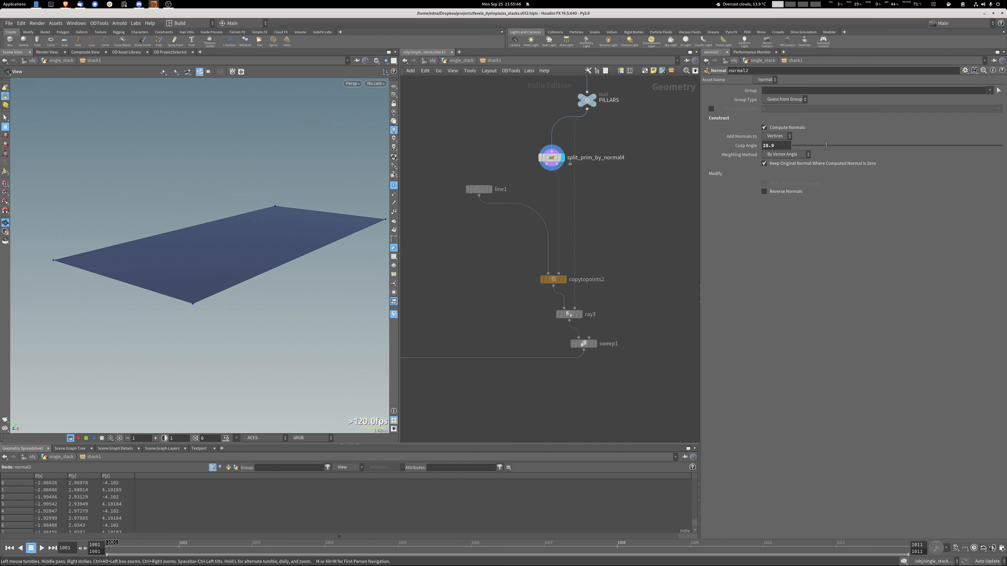
{"action": "left_click", "coordinate": [569, 314]}
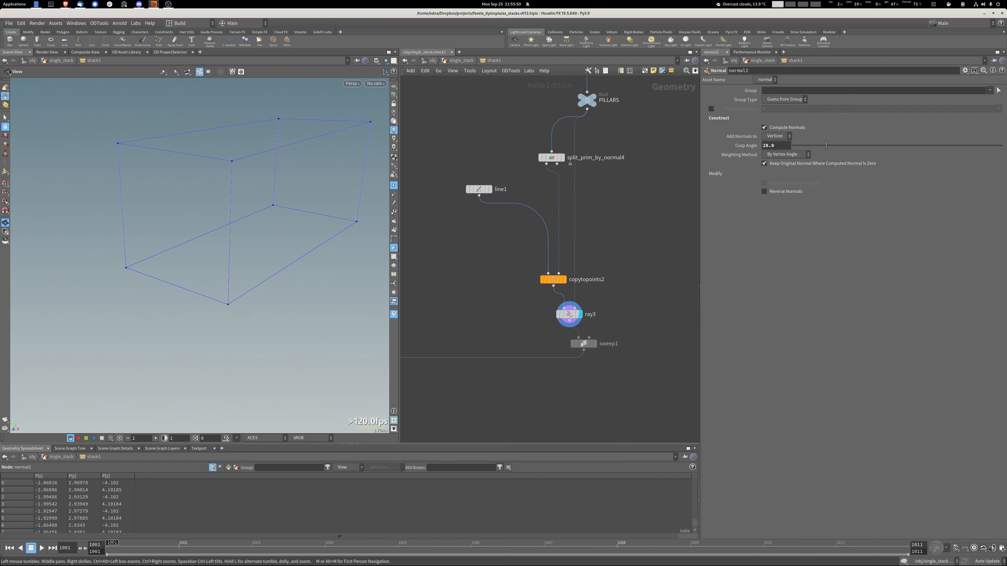
{"action": "left_click", "coordinate": [583, 344]}
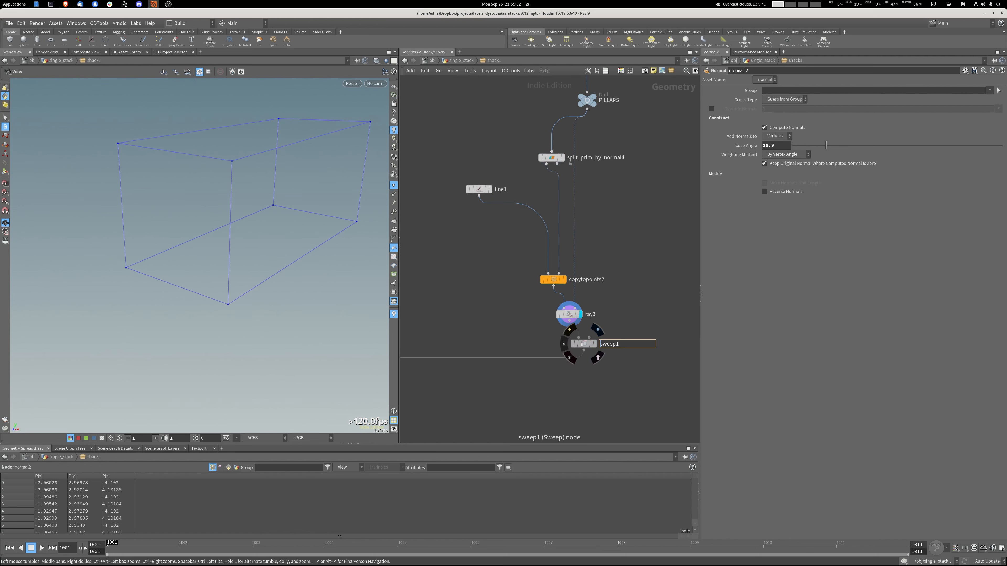
Display merge2 and examine the assembled shack, toggling the wire-over-shaded view.
{"action": "scroll", "coordinate": [492, 325], "scroll_direction": "down", "scroll_amount": 3}
{"action": "middle_click_drag", "start_coordinate": [491, 325], "coordinate": [773, 185]}
{"action": "scroll", "coordinate": [538, 284], "scroll_direction": "up", "scroll_amount": 2}
{"action": "left_click", "coordinate": [522, 329]}
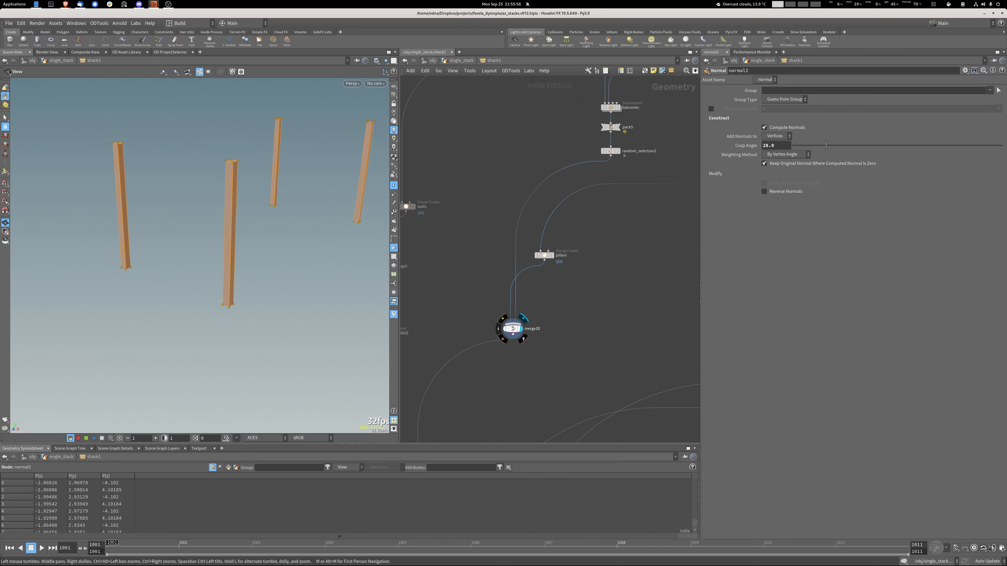
{"action": "middle_click_drag", "start_coordinate": [528, 353], "coordinate": [615, 155]}
{"action": "middle_click_drag", "start_coordinate": [515, 416], "coordinate": [551, 235]}
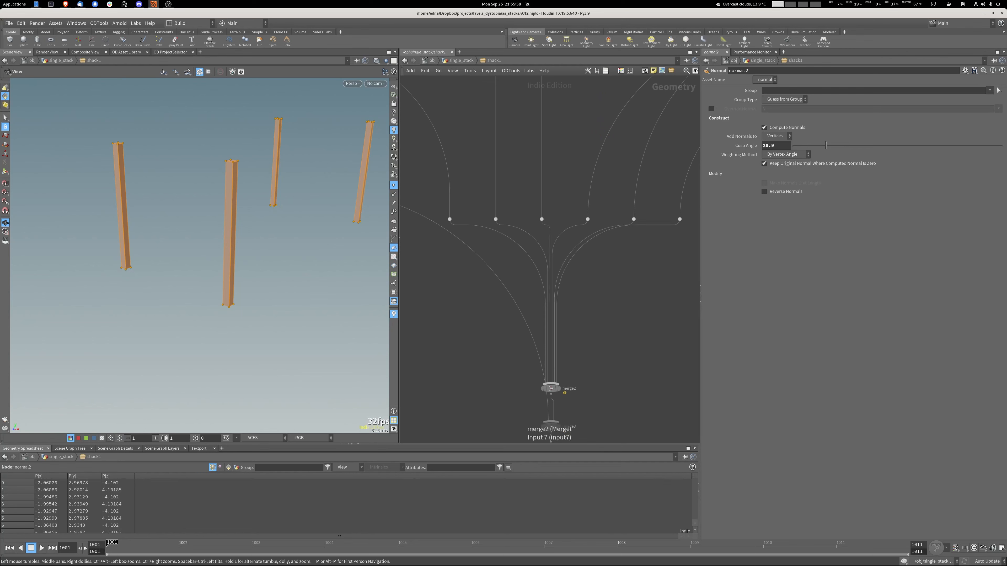
{"action": "left_click", "coordinate": [557, 389]}
{"action": "scroll", "coordinate": [200, 254], "scroll_direction": "up", "scroll_amount": 3}
{"action": "key", "text": "shift+w"}
{"action": "key", "text": "shift+w"}
{"action": "mouse_move", "coordinate": [222, 254]}
{"action": "left_mouse_down"}
{"action": "mouse_move", "coordinate": [210, 198]}
{"action": "mouse_move", "coordinate": [170, 131]}
{"action": "mouse_move", "coordinate": [159, 186]}
{"action": "mouse_move", "coordinate": [226, 190]}
{"action": "mouse_move", "coordinate": [257, 218]}
{"action": "mouse_move", "coordinate": [333, 238]}
{"action": "mouse_move", "coordinate": [289, 218]}
{"action": "mouse_move", "coordinate": [187, 210]}
{"action": "left_mouse_up"}
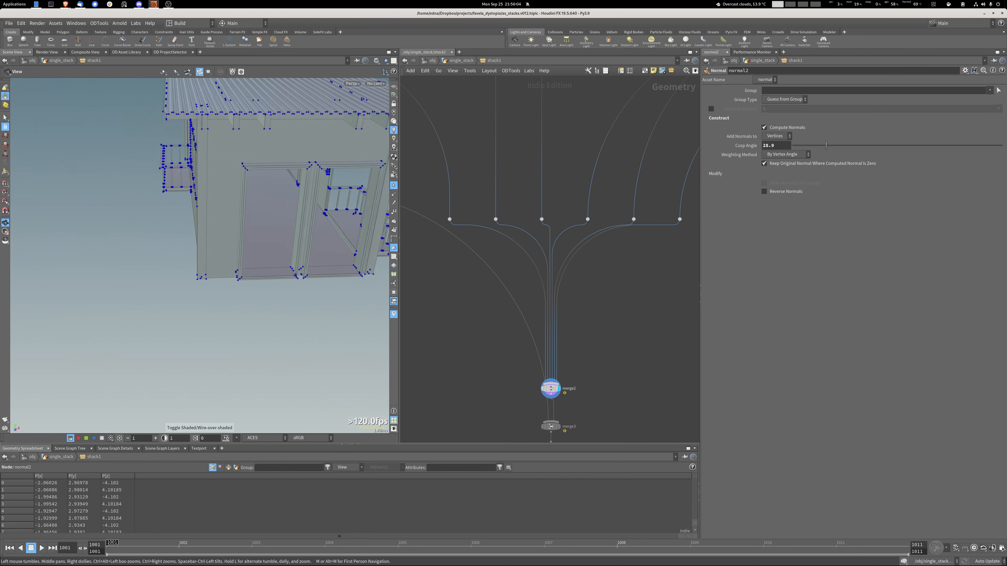
Go to the ROOF SUPPORT branch and display the STRUCTURE null to examine the framed support beams.
{"action": "middle_click_drag", "start_coordinate": [666, 151], "coordinate": [470, 226]}
{"action": "scroll", "coordinate": [481, 216], "scroll_direction": "down", "scroll_amount": 6}
{"action": "middle_click_drag", "start_coordinate": [642, 170], "coordinate": [433, 300]}
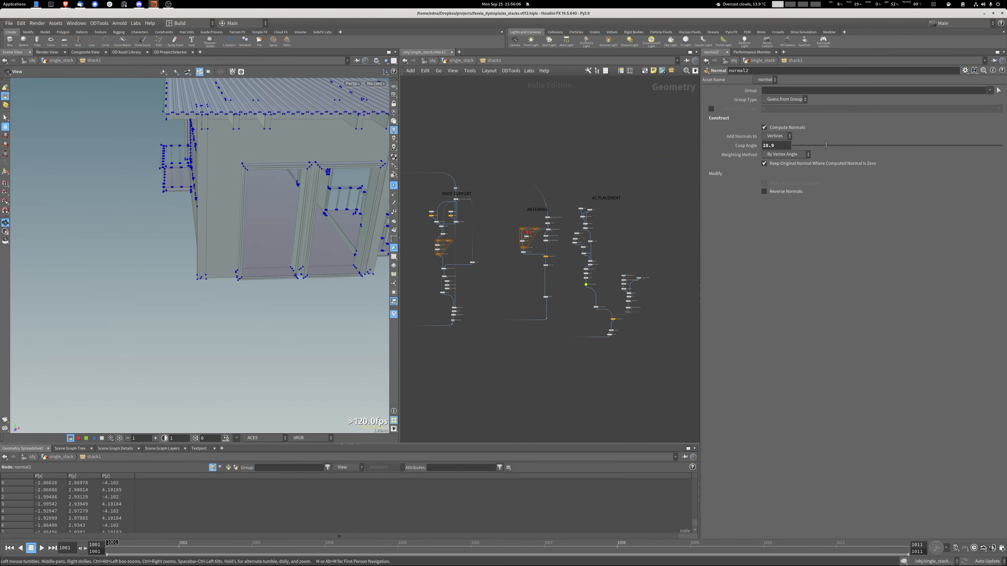
{"action": "middle_click_drag", "start_coordinate": [507, 222], "coordinate": [536, 221]}
{"action": "scroll", "coordinate": [593, 205], "scroll_direction": "up", "scroll_amount": 3}
{"action": "scroll", "coordinate": [536, 221], "scroll_direction": "up", "scroll_amount": 5}
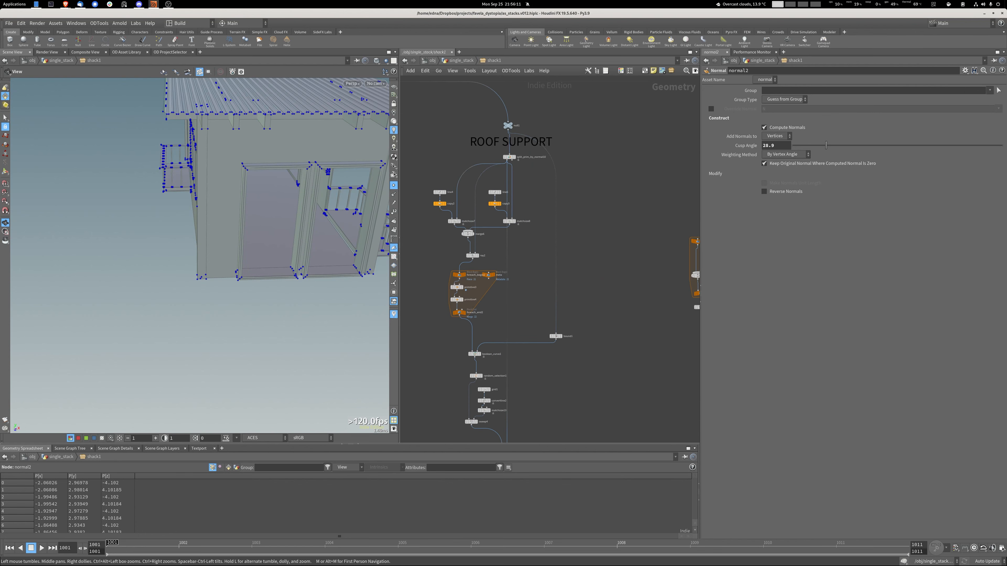
{"action": "scroll", "coordinate": [549, 292], "scroll_direction": "up", "scroll_amount": 4}
{"action": "middle_click_drag", "start_coordinate": [519, 254], "coordinate": [594, 68]}
{"action": "middle_click_drag", "start_coordinate": [591, 309], "coordinate": [572, 186]}
{"action": "left_click", "coordinate": [551, 365]}
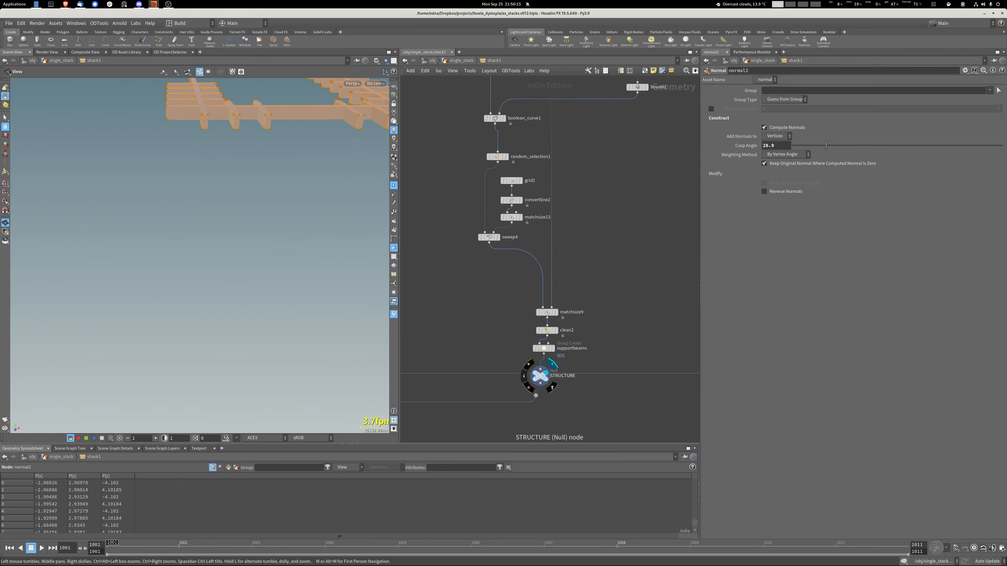
{"action": "key", "text": "space+g"}
{"action": "left_click_drag", "start_coordinate": [222, 246], "coordinate": [138, 240]}
Display split_prim_by_normal10, line4 and matchsize7, and review the Match Size settings that fit the copied lines.
{"action": "middle_click_drag", "start_coordinate": [536, 95], "coordinate": [534, 528]}
{"action": "left_click", "coordinate": [565, 205]}
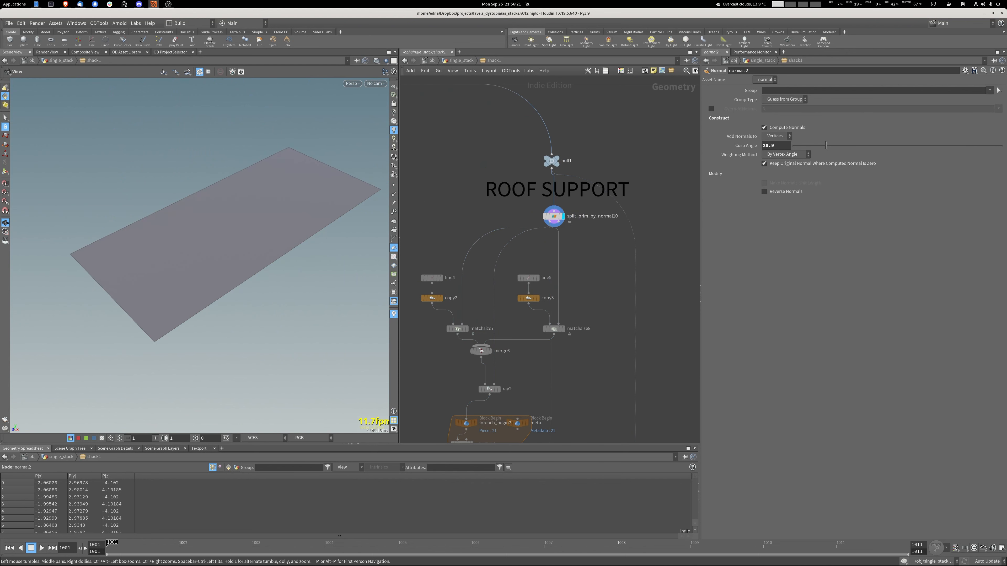
{"action": "middle_click_drag", "start_coordinate": [565, 205], "coordinate": [572, 94]}
{"action": "left_click", "coordinate": [447, 166]}
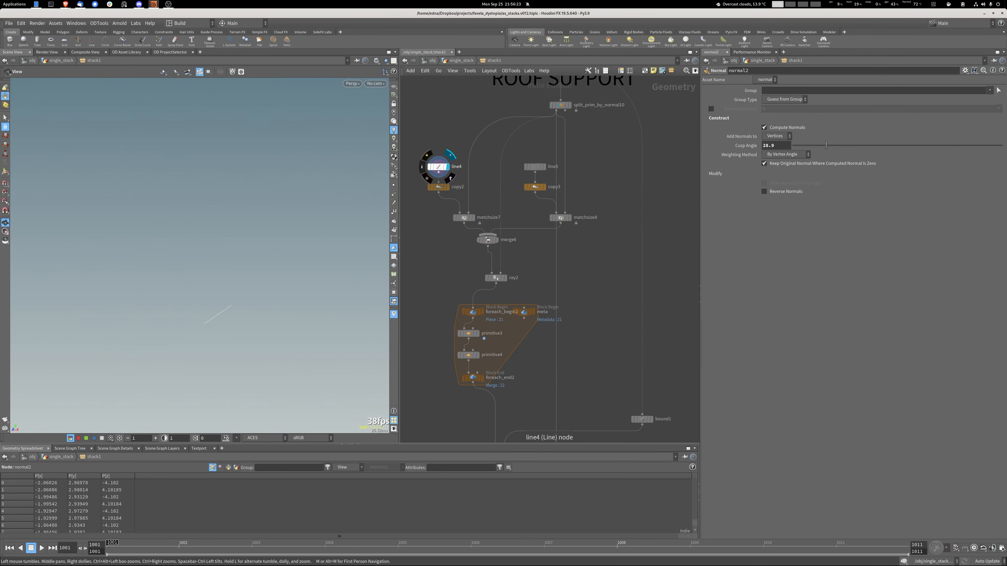
{"action": "left_click", "coordinate": [472, 218]}
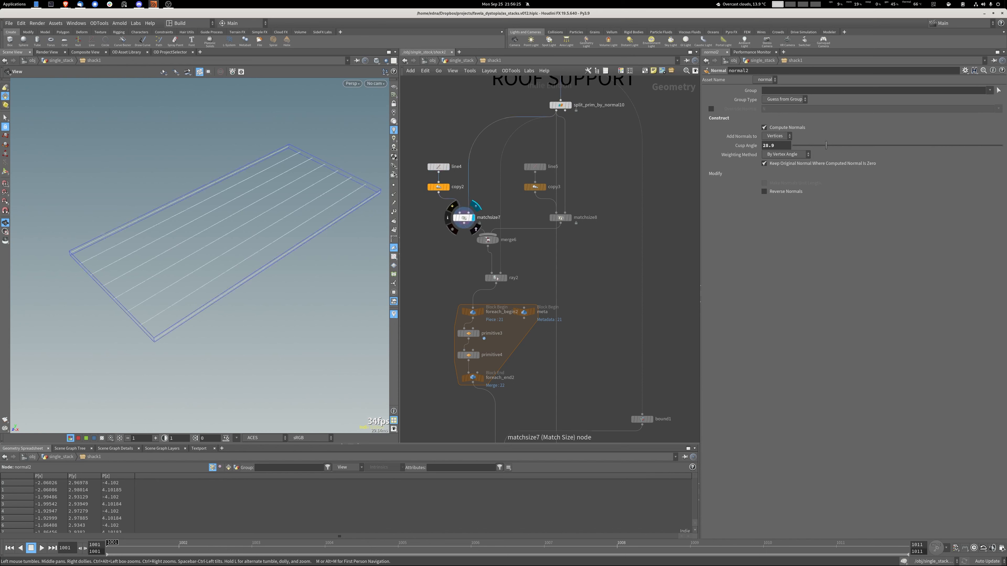
{"action": "left_click_drag", "start_coordinate": [283, 240], "coordinate": [310, 239]}
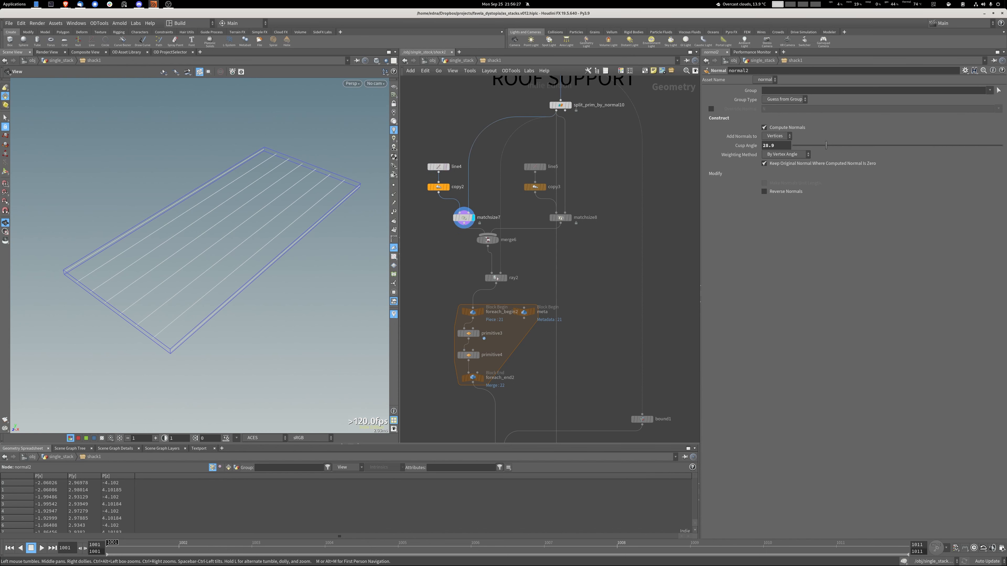
{"action": "left_click", "coordinate": [464, 218]}
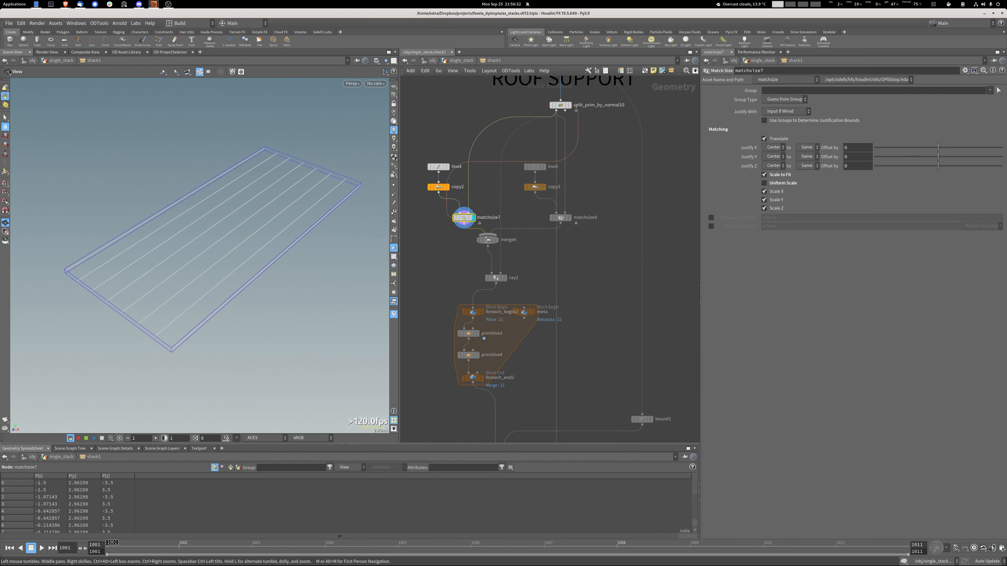
Display matchsize8, merge6 and ray2 in turn to inspect the crossing lines projected onto the roof slope.
{"action": "left_click", "coordinate": [568, 218]}
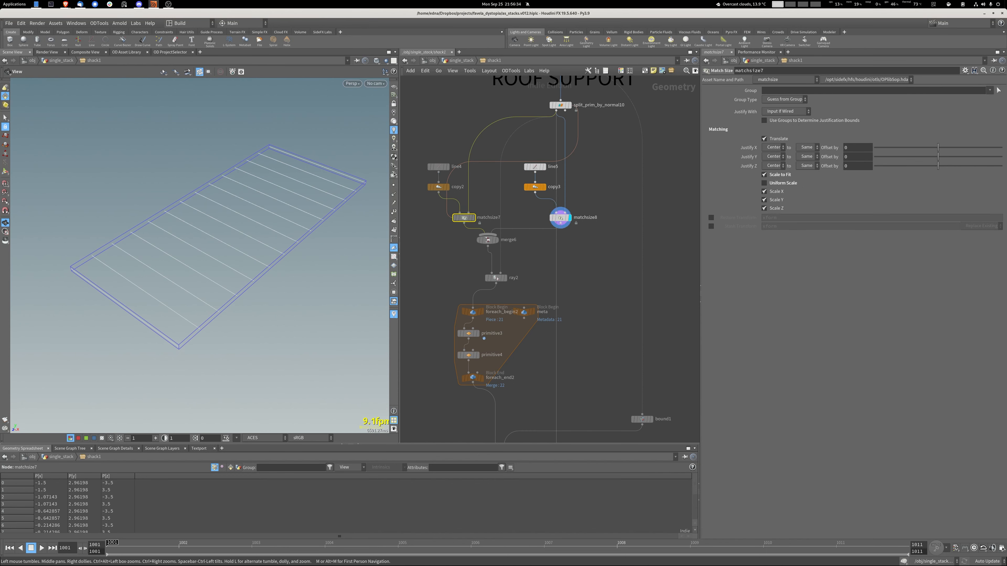
{"action": "mouse_move", "coordinate": [206, 254]}
{"action": "left_mouse_down"}
{"action": "mouse_move", "coordinate": [258, 250]}
{"action": "mouse_move", "coordinate": [227, 281]}
{"action": "mouse_move", "coordinate": [226, 252]}
{"action": "left_mouse_up"}
{"action": "left_click", "coordinate": [496, 239]}
{"action": "left_click", "coordinate": [496, 278]}
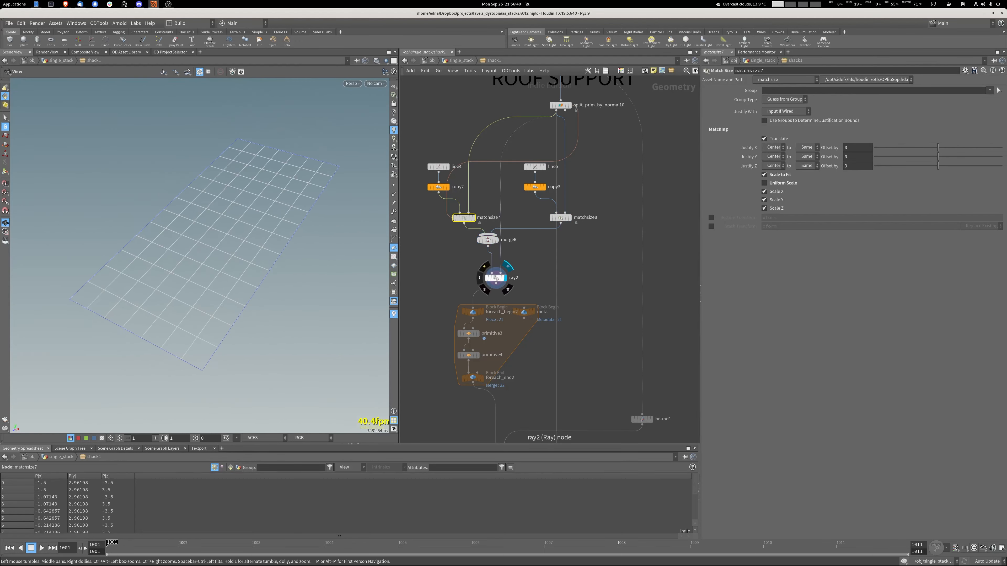
{"action": "left_click_drag", "start_coordinate": [214, 258], "coordinate": [208, 230]}
Display and select foreach_end2 to review how the loop processes each roof support line.
{"action": "middle_click_drag", "start_coordinate": [551, 301], "coordinate": [560, 239]}
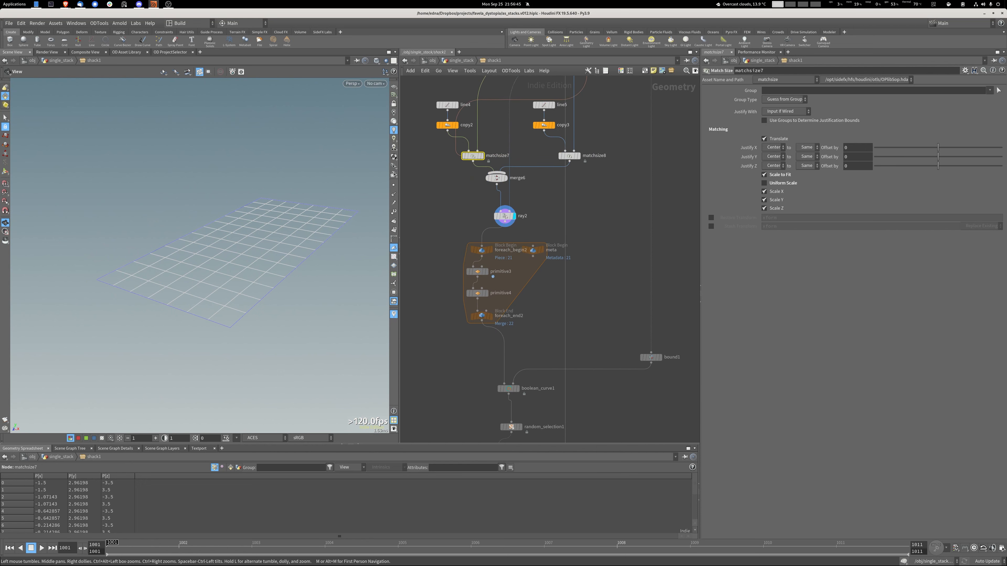
{"action": "scroll", "coordinate": [484, 351], "scroll_direction": "up", "scroll_amount": 3}
{"action": "left_click", "coordinate": [494, 305]}
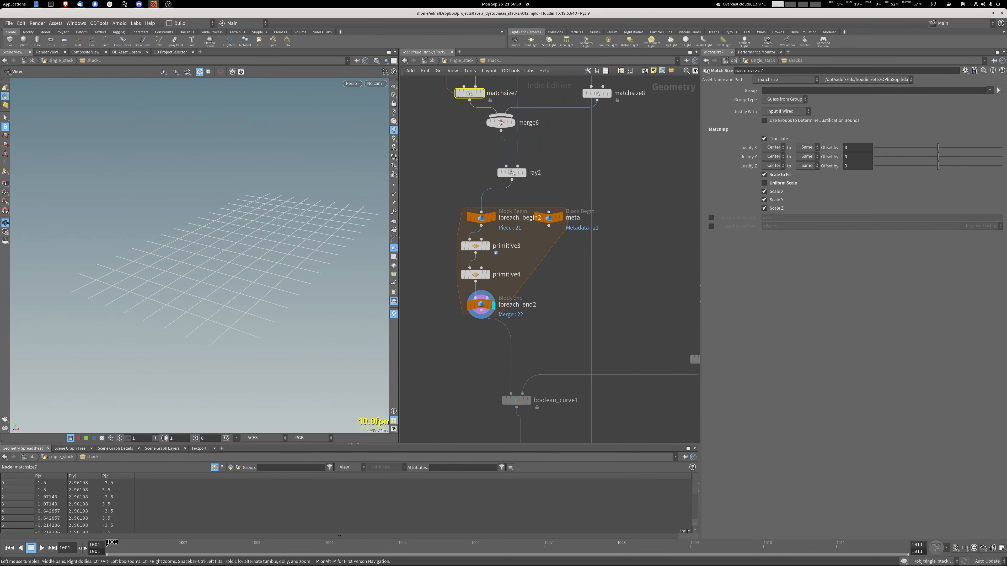
{"action": "left_click", "coordinate": [481, 305]}
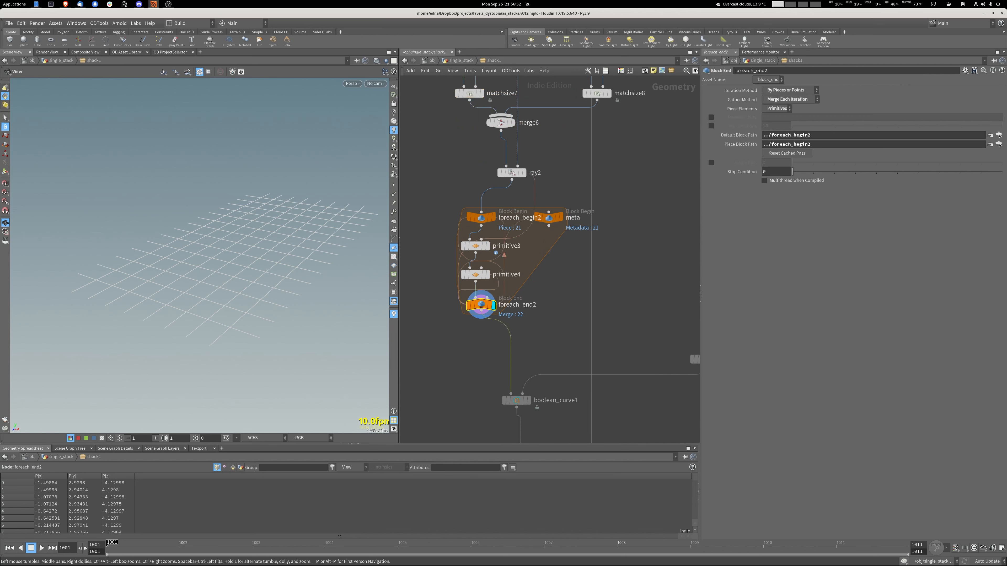
Examine the Scale parameters of primitive3 and primitive4, including primitive4's random scale expression, and inspect the extended support lines.
{"action": "left_click", "coordinate": [475, 246]}
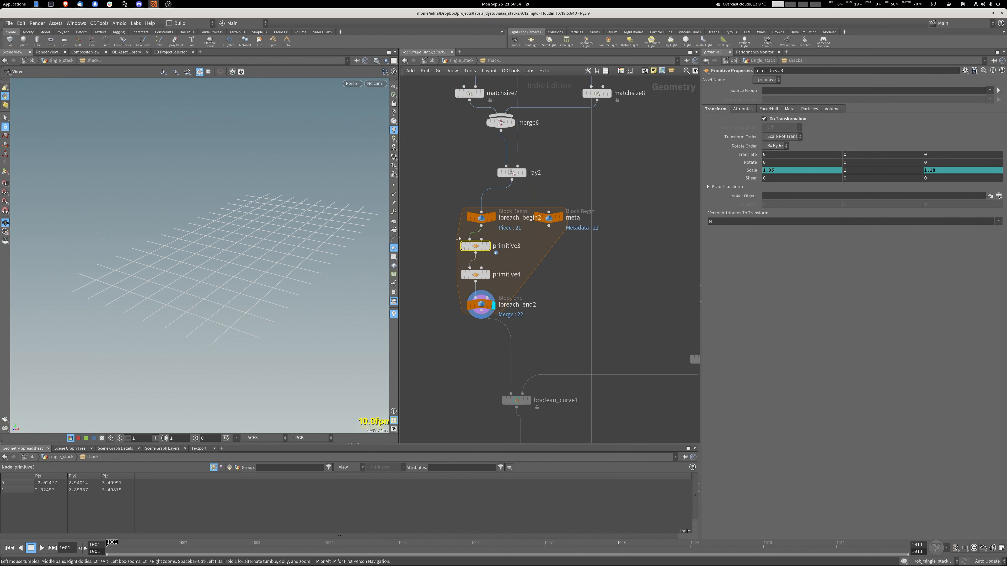
{"action": "left_click", "coordinate": [747, 171]}
{"action": "left_click", "coordinate": [475, 274]}
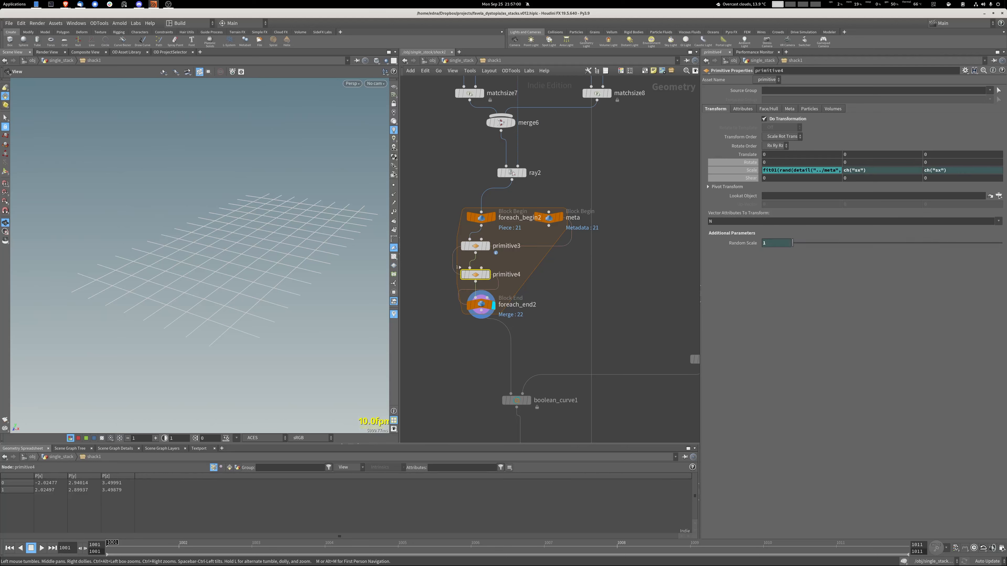
{"action": "left_click_drag", "start_coordinate": [788, 170], "coordinate": [833, 170]}
{"action": "left_click", "coordinate": [819, 170]}
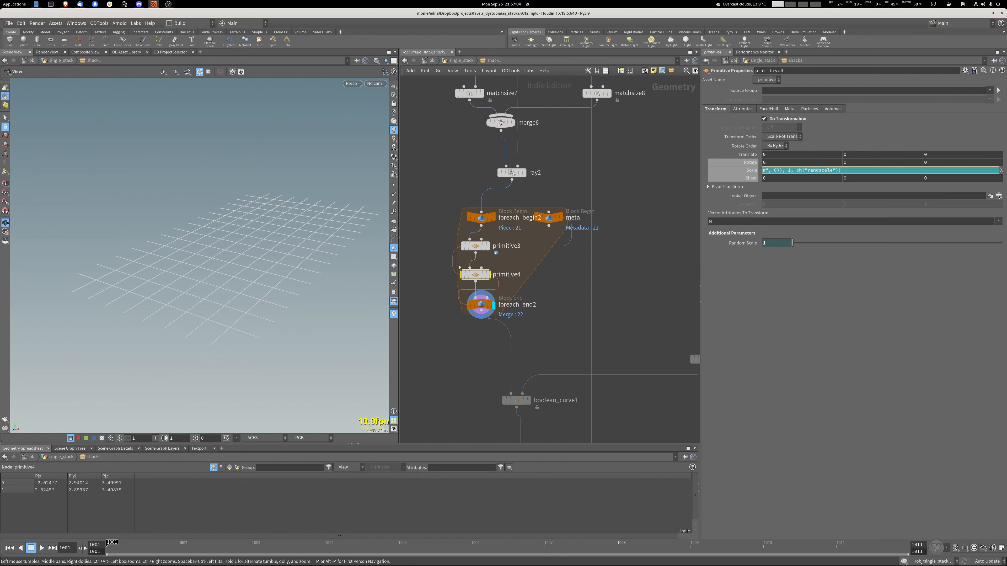
{"action": "left_click", "coordinate": [740, 170]}
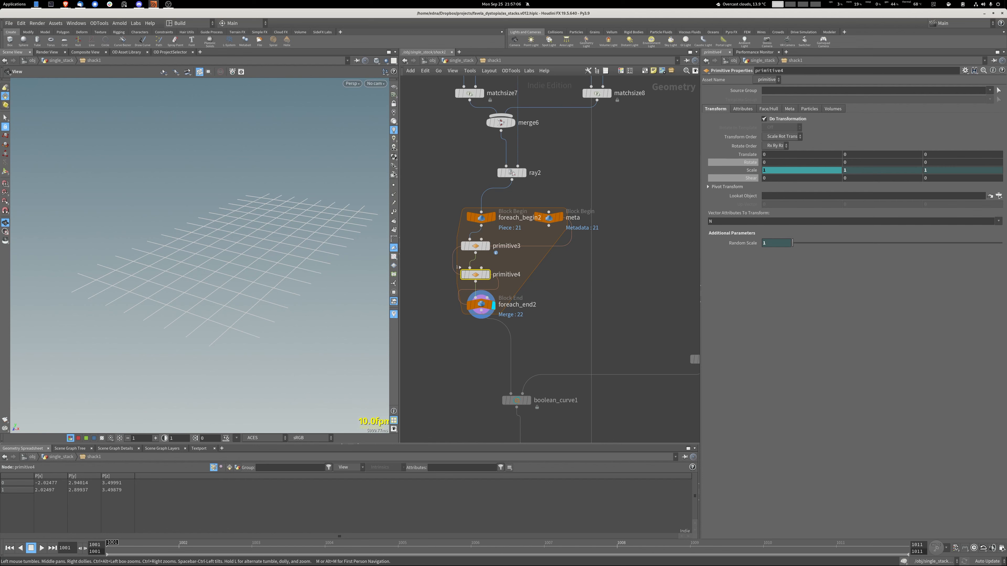
{"action": "left_click_drag", "start_coordinate": [222, 238], "coordinate": [228, 279]}
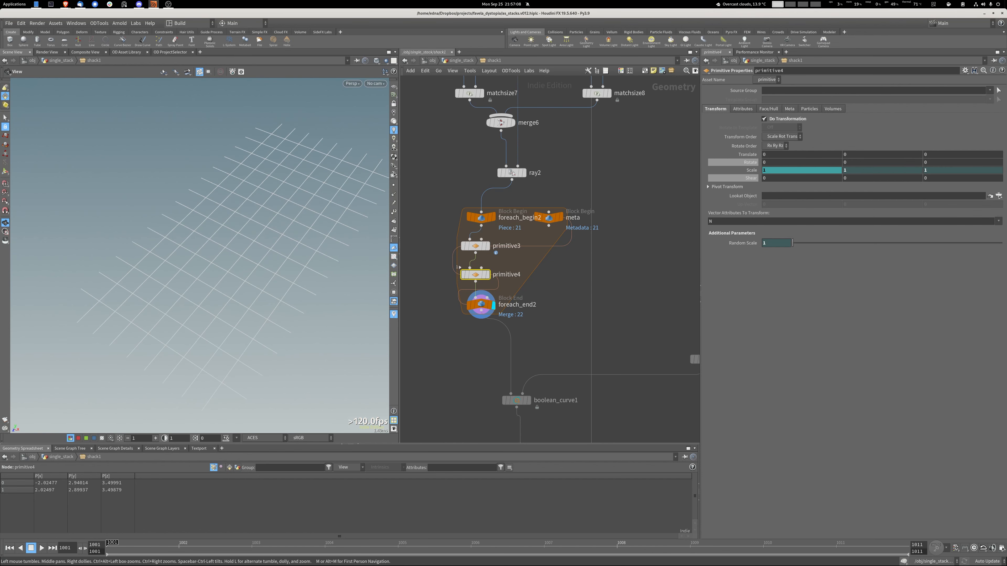
Display bound1 and boolean_curve1 alternately to compare the bounding box with the trimmed roof support lines.
{"action": "middle_click_drag", "start_coordinate": [570, 341], "coordinate": [522, 262]}
{"action": "scroll", "coordinate": [539, 238], "scroll_direction": "down", "scroll_amount": 4}
{"action": "left_click", "coordinate": [613, 264]}
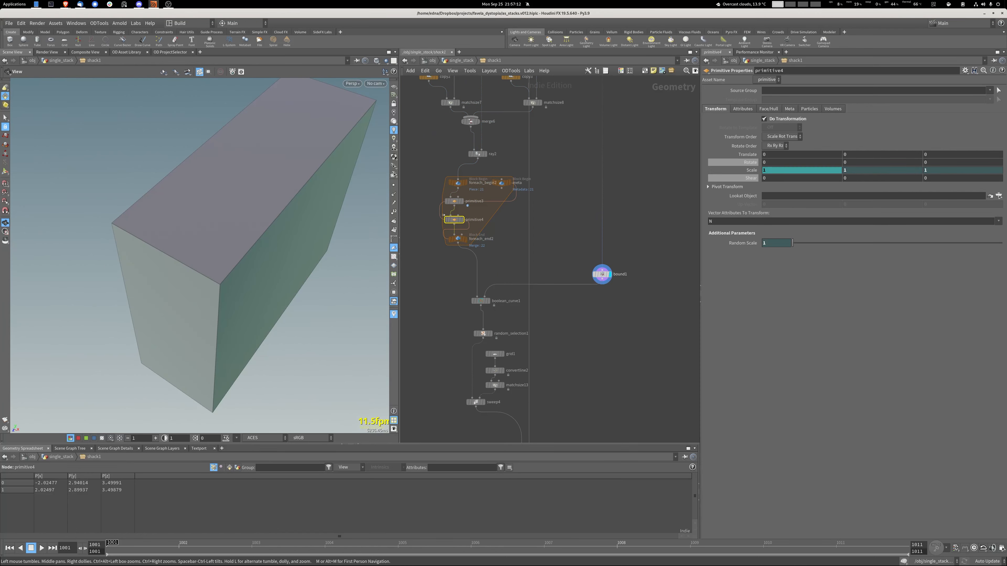
{"action": "left_click", "coordinate": [491, 291]}
{"action": "left_click", "coordinate": [480, 301]}
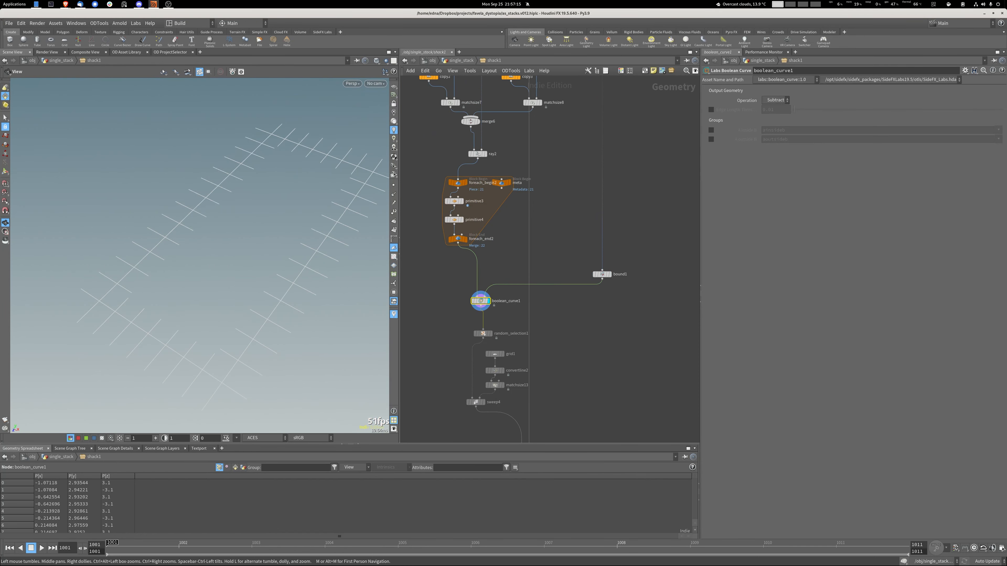
{"action": "scroll", "coordinate": [486, 303], "scroll_direction": "up", "scroll_amount": 3}
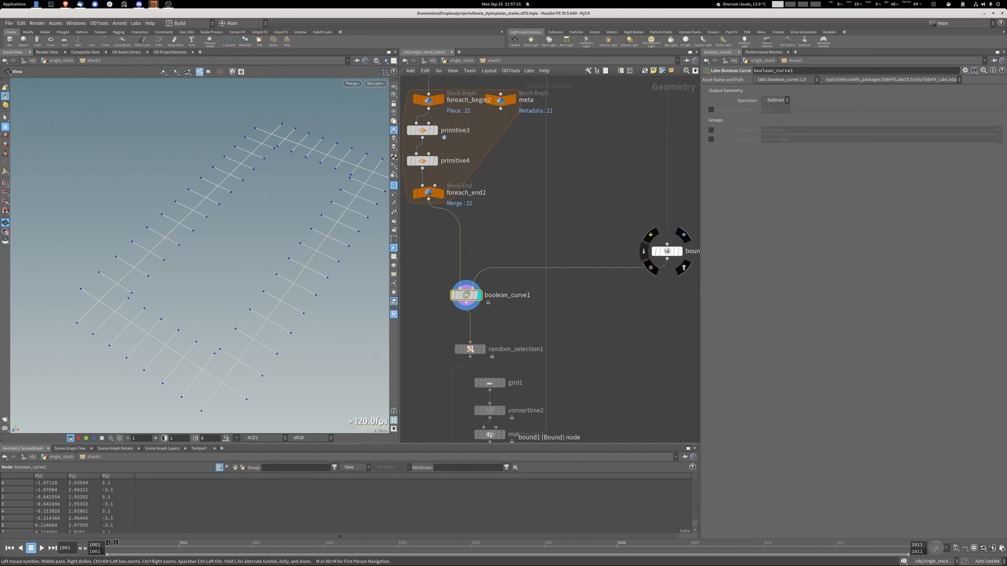
{"action": "left_click", "coordinate": [683, 234]}
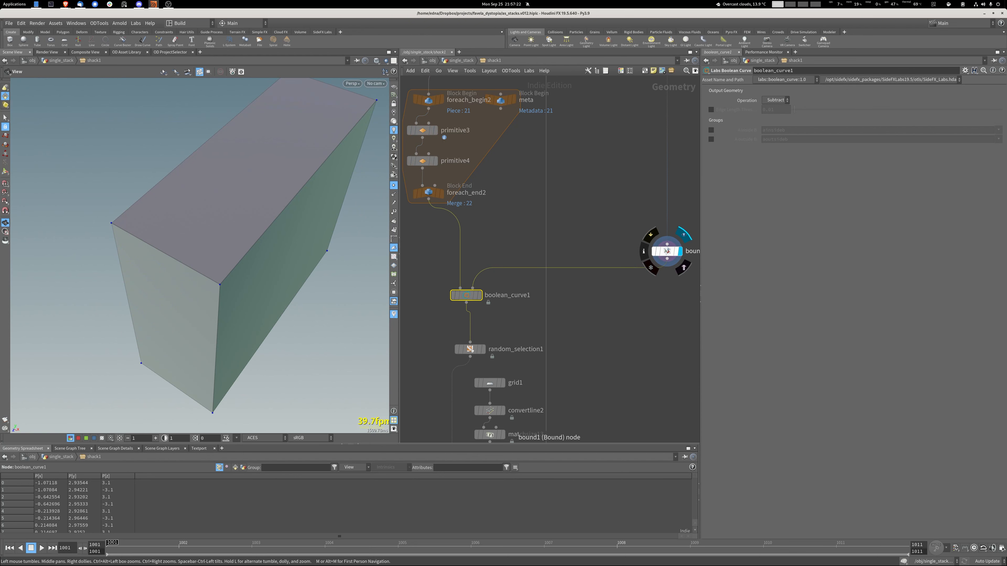
{"action": "left_click", "coordinate": [479, 295]}
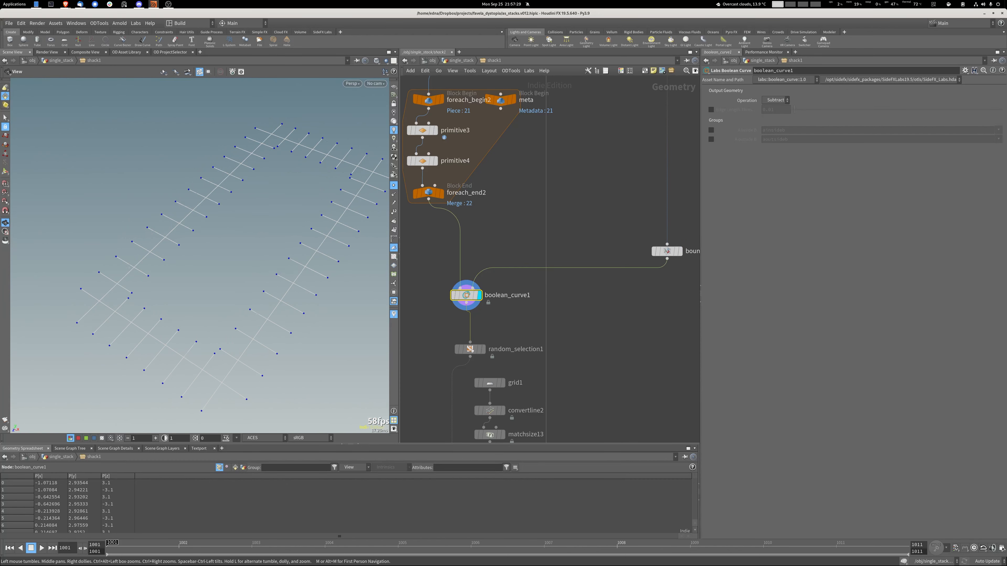
{"action": "left_click_drag", "start_coordinate": [222, 262], "coordinate": [198, 232]}
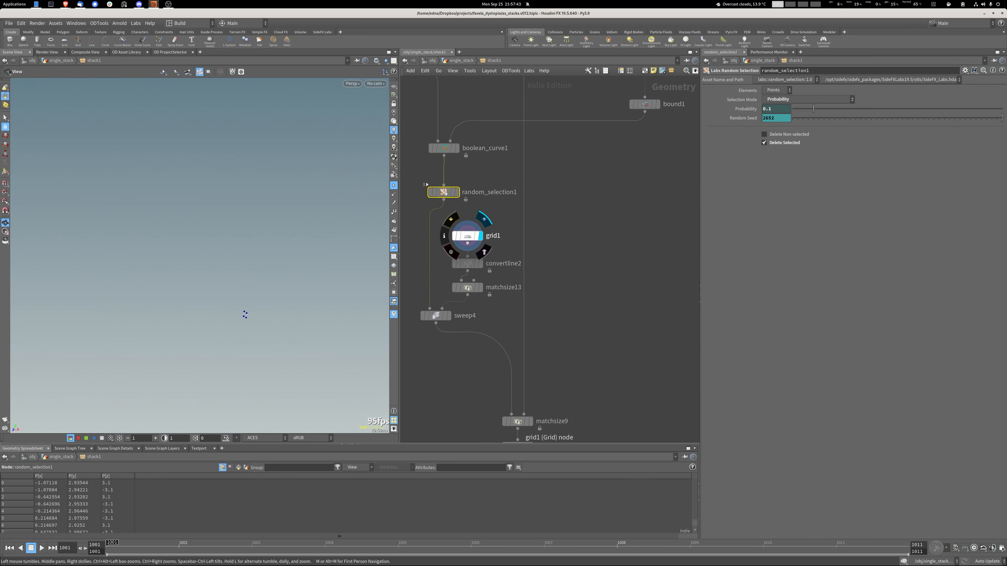
Display convertline2, matchsize13 and sweep4 in turn to inspect the beam profile and the swept beams, and review sweep4's parameters.
{"action": "key", "text": "space+g"}
{"action": "left_click_drag", "start_coordinate": [206, 254], "coordinate": [254, 252]}
{"action": "left_click", "coordinate": [484, 247]}
{"action": "left_click", "coordinate": [480, 288]}
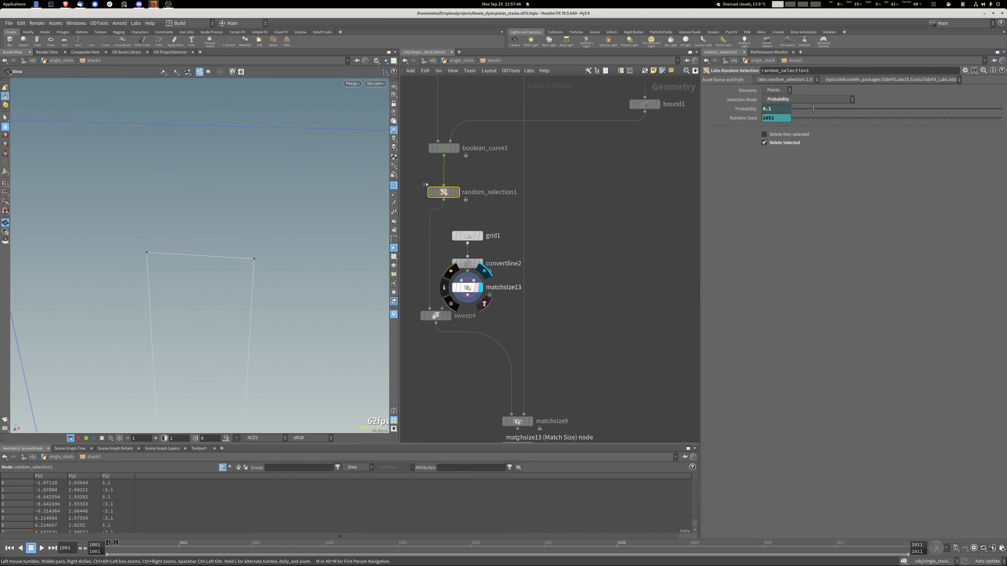
{"action": "scroll", "coordinate": [242, 315], "scroll_direction": "up", "scroll_amount": 2}
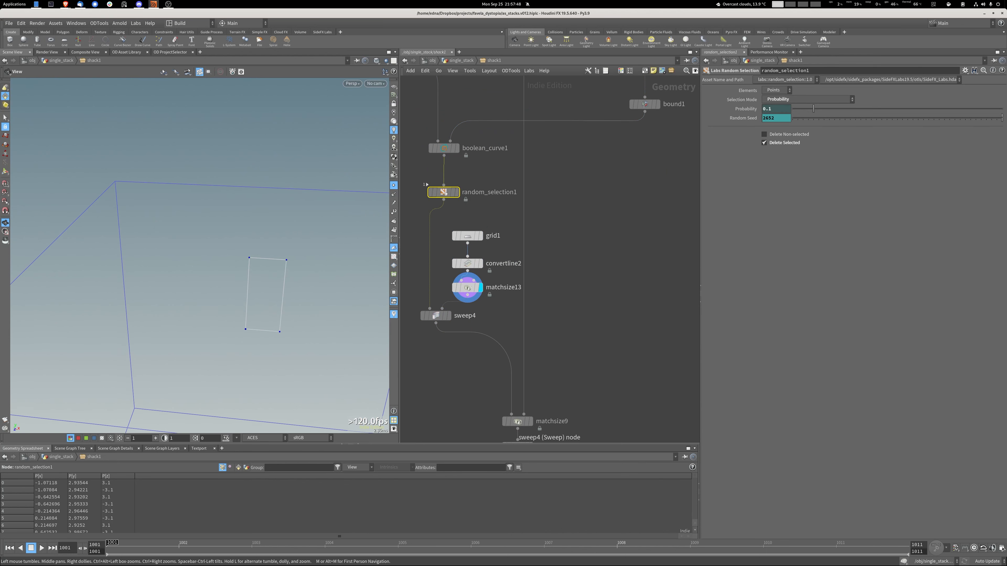
{"action": "left_click", "coordinate": [449, 316]}
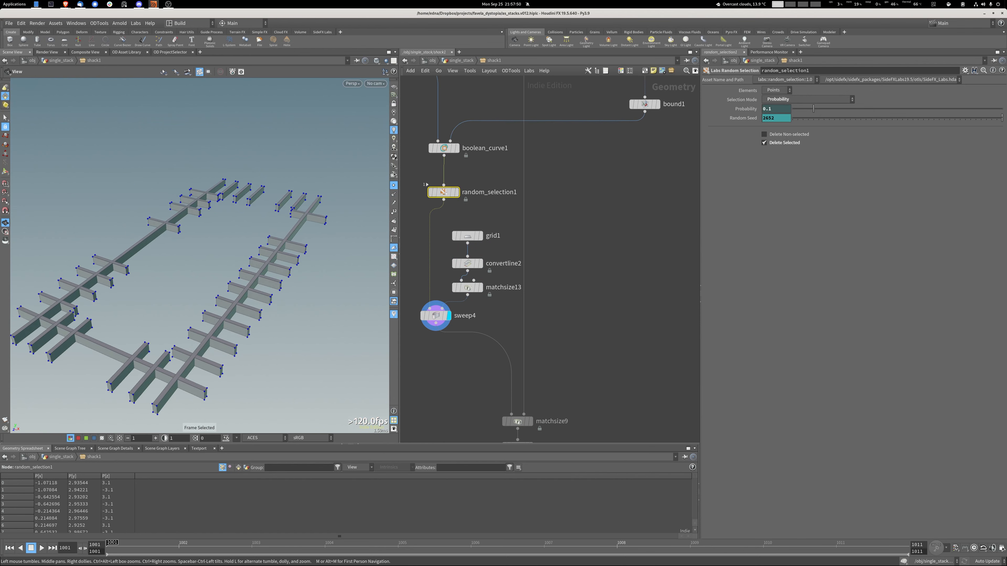
{"action": "left_click", "coordinate": [436, 315]}
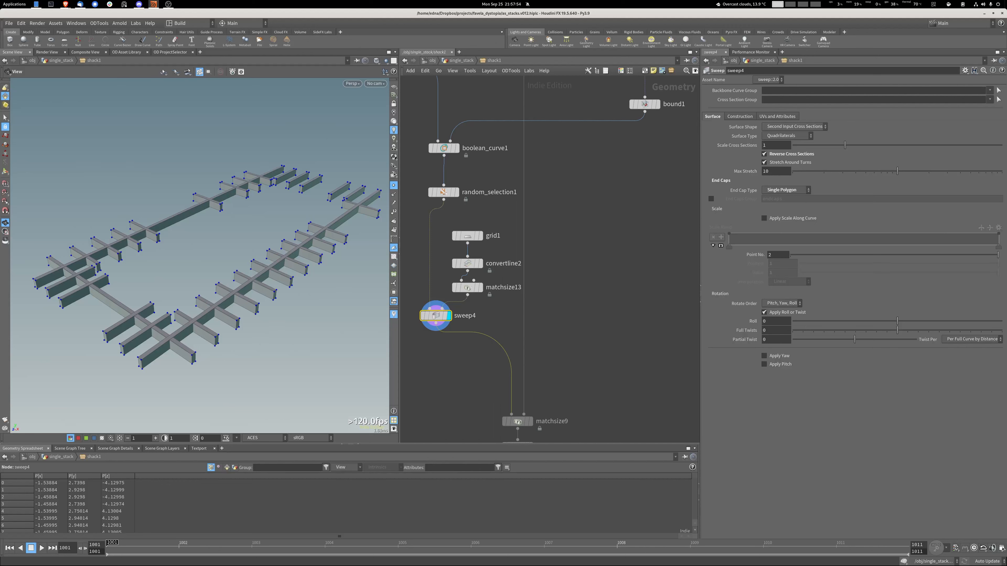
Try different width and height values in grid1's Size to vary the beam cross-section, undoing each change.
{"action": "left_click", "coordinate": [467, 235]}
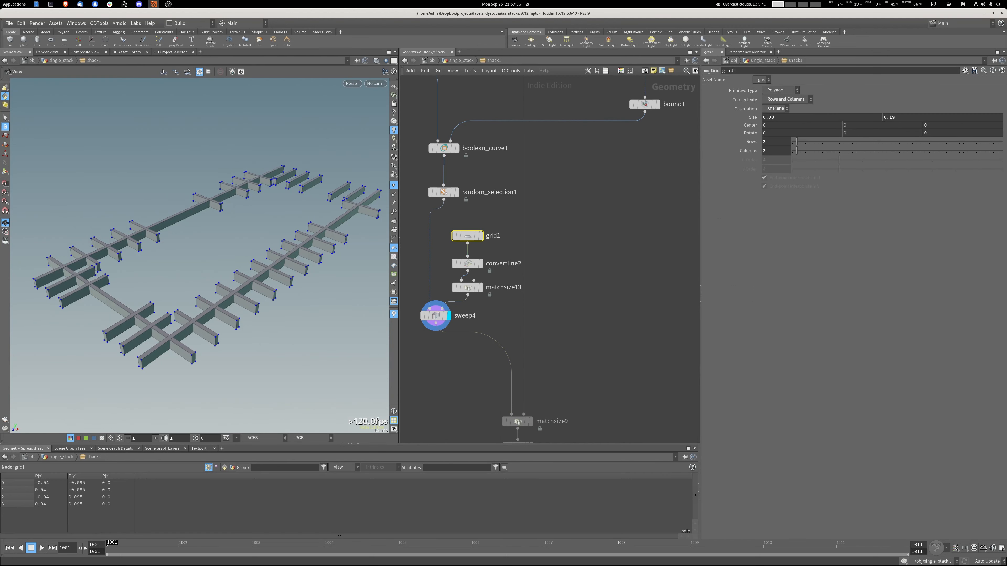
{"action": "middle_click_drag", "start_coordinate": [776, 117], "coordinate": [755, 119]}
{"action": "key", "text": "ctrl+z"}
{"action": "middle_click_drag", "start_coordinate": [907, 116], "coordinate": [920, 117]}
{"action": "key", "text": "ctrl+z"}
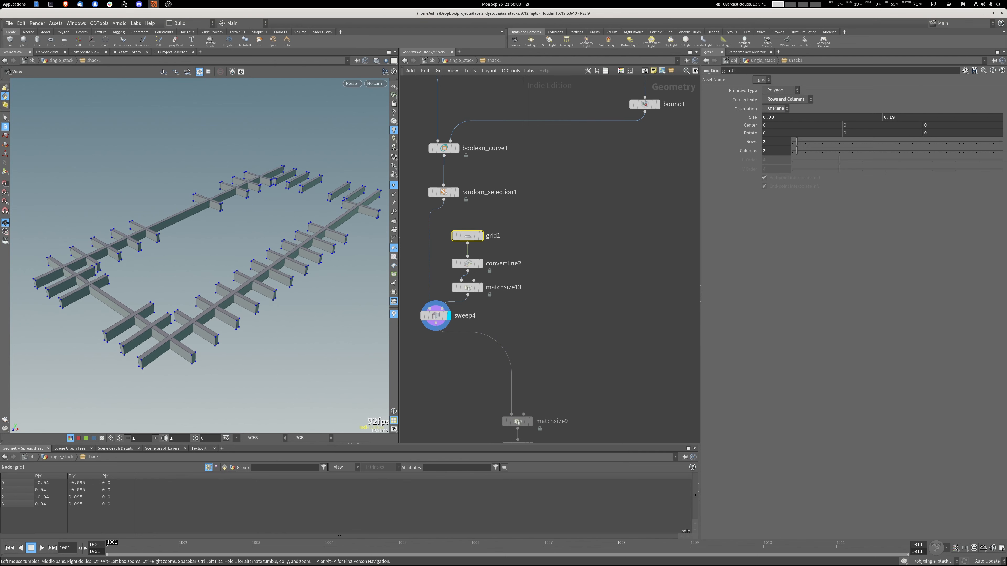
Display the supportbeams group node to inspect the finished beams, and review the whole ROOF SUPPORT branch including bound1's padding settings.
{"action": "left_click", "coordinate": [436, 316]}
{"action": "middle_click_drag", "start_coordinate": [436, 316], "coordinate": [449, 145]}
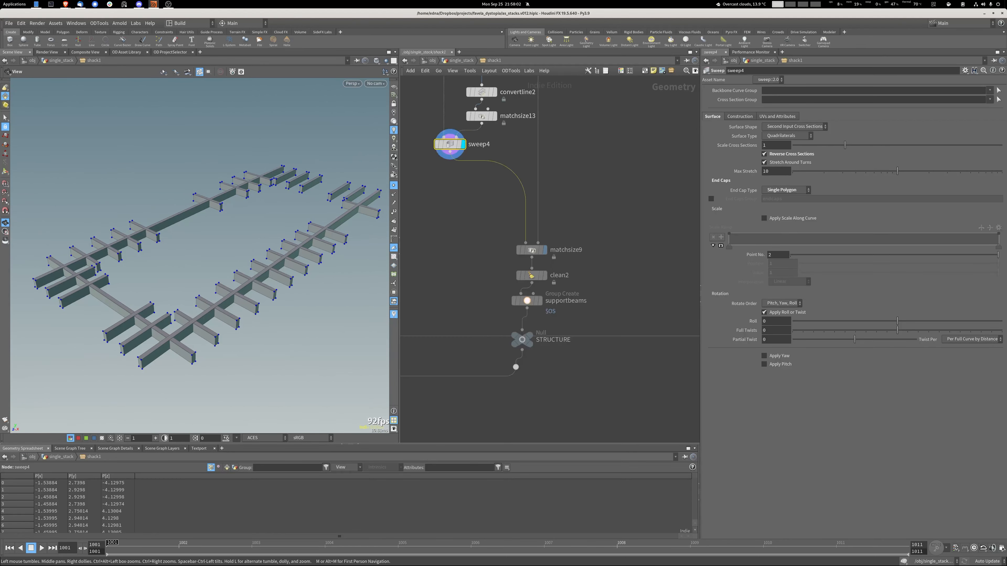
{"action": "left_click", "coordinate": [539, 301]}
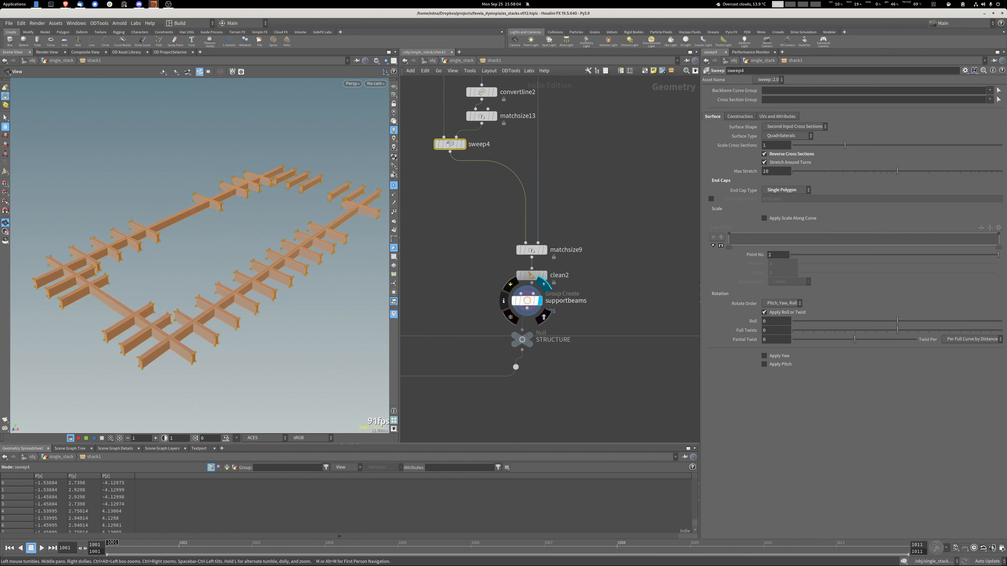
{"action": "mouse_move", "coordinate": [195, 262]}
{"action": "left_mouse_down"}
{"action": "mouse_move", "coordinate": [238, 214]}
{"action": "mouse_move", "coordinate": [277, 305]}
{"action": "mouse_move", "coordinate": [273, 321]}
{"action": "mouse_move", "coordinate": [179, 262]}
{"action": "left_mouse_up"}
{"action": "scroll", "coordinate": [507, 436], "scroll_direction": "down", "scroll_amount": 5}
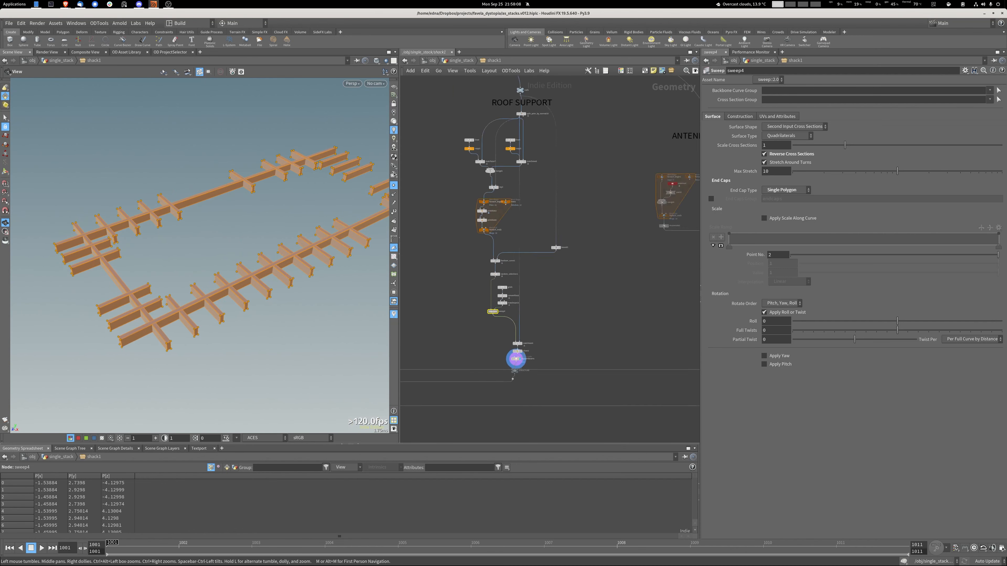
{"action": "left_click_drag", "start_coordinate": [468, 230], "coordinate": [594, 436]}
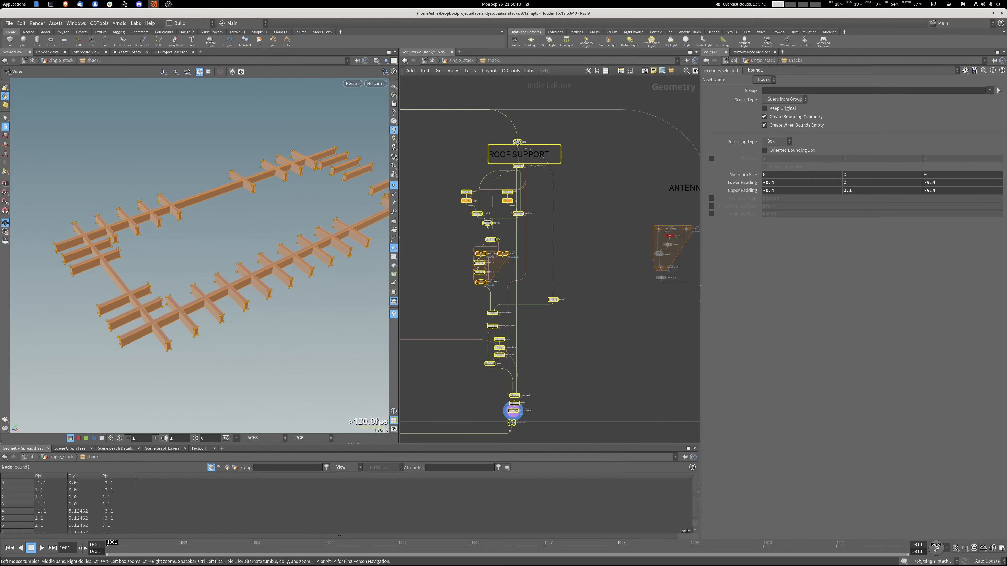
{"action": "left_click", "coordinate": [552, 299]}
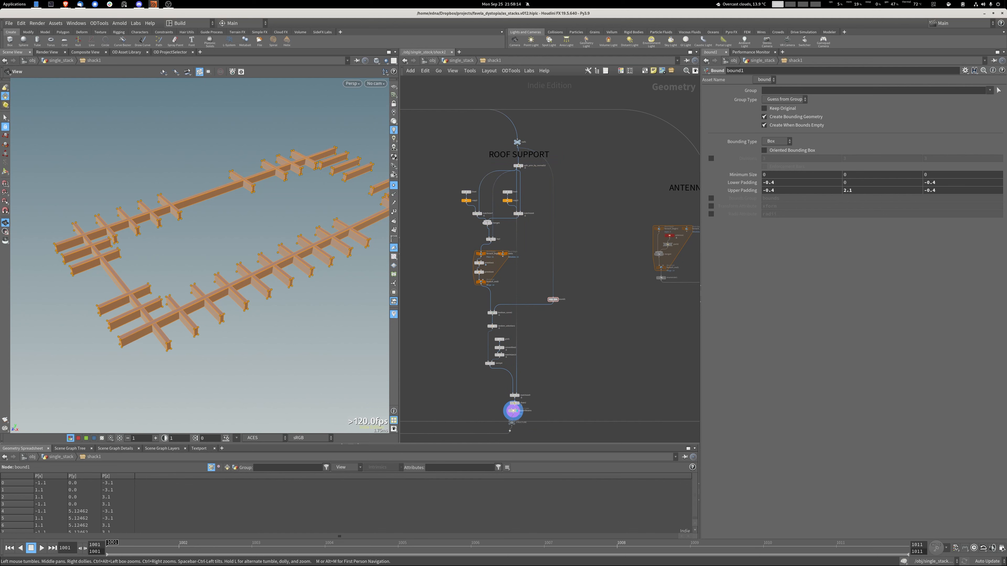
In the ANTENNAS branch, display split_prim_by_normal11 and scatter3 to inspect the roof face and its scattered points.
{"action": "middle_click_drag", "start_coordinate": [654, 278], "coordinate": [522, 262]}
{"action": "scroll", "coordinate": [614, 258], "scroll_direction": "up", "scroll_amount": 4}
{"action": "scroll", "coordinate": [615, 258], "scroll_direction": "down", "scroll_amount": 1}
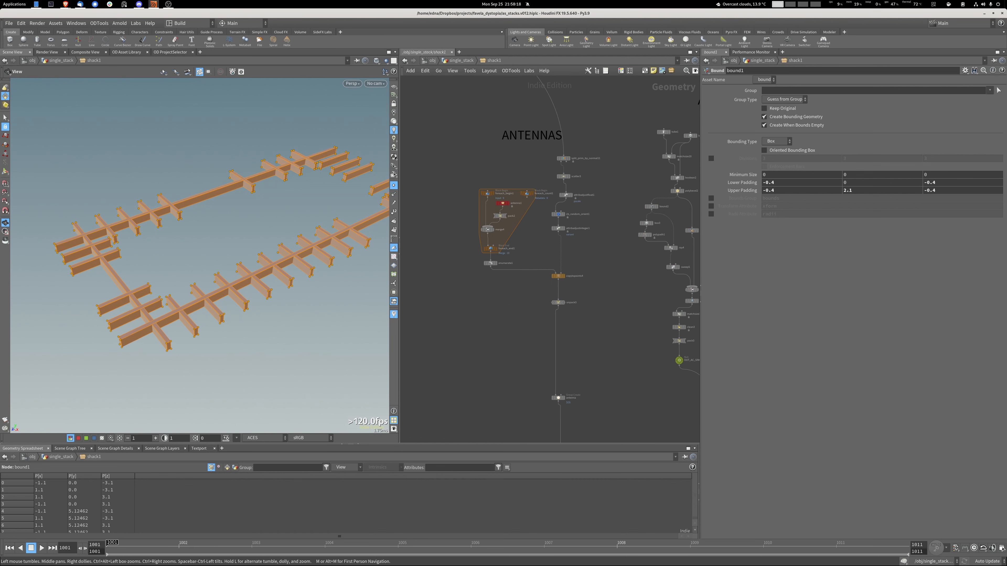
{"action": "scroll", "coordinate": [590, 162], "scroll_direction": "up", "scroll_amount": 5}
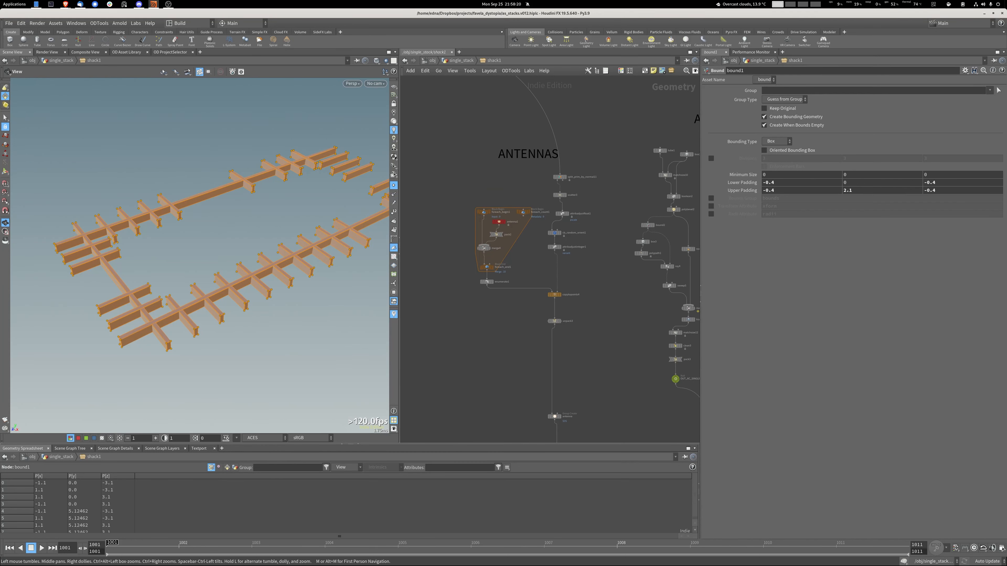
{"action": "middle_click_drag", "start_coordinate": [590, 162], "coordinate": [623, 133]}
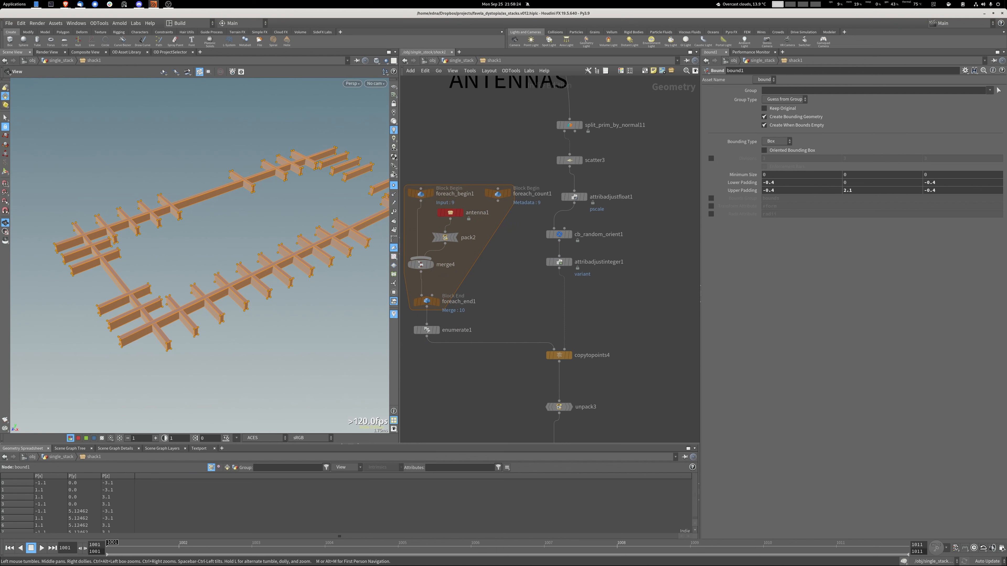
{"action": "left_click", "coordinate": [579, 160]}
{"action": "left_click", "coordinate": [579, 125]}
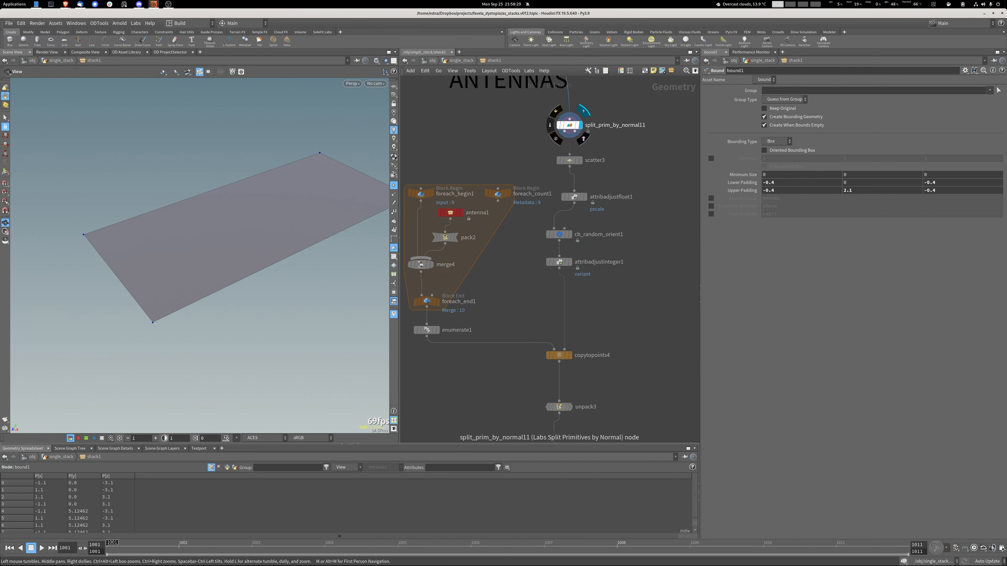
{"action": "left_click", "coordinate": [569, 126]}
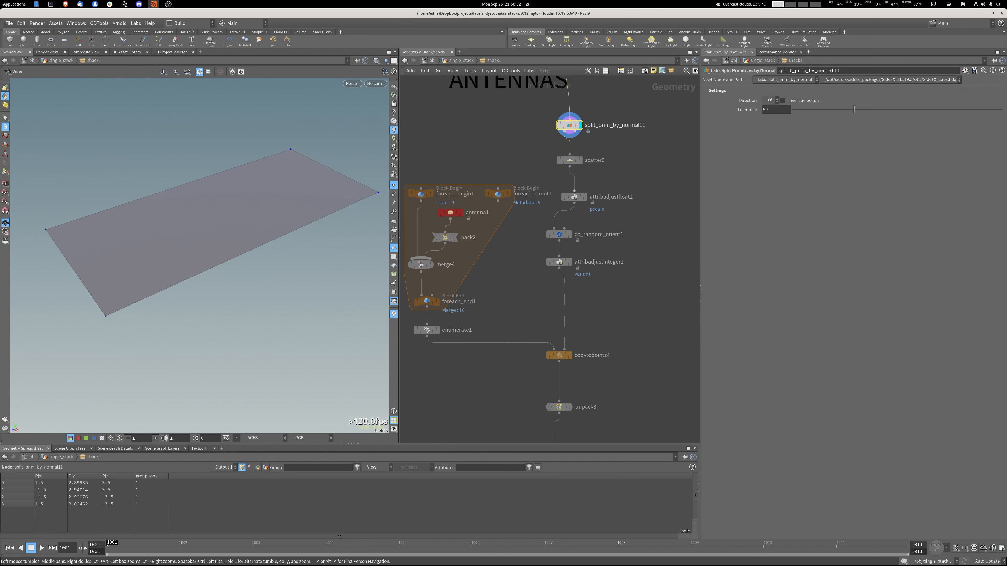
{"action": "left_click", "coordinate": [579, 160]}
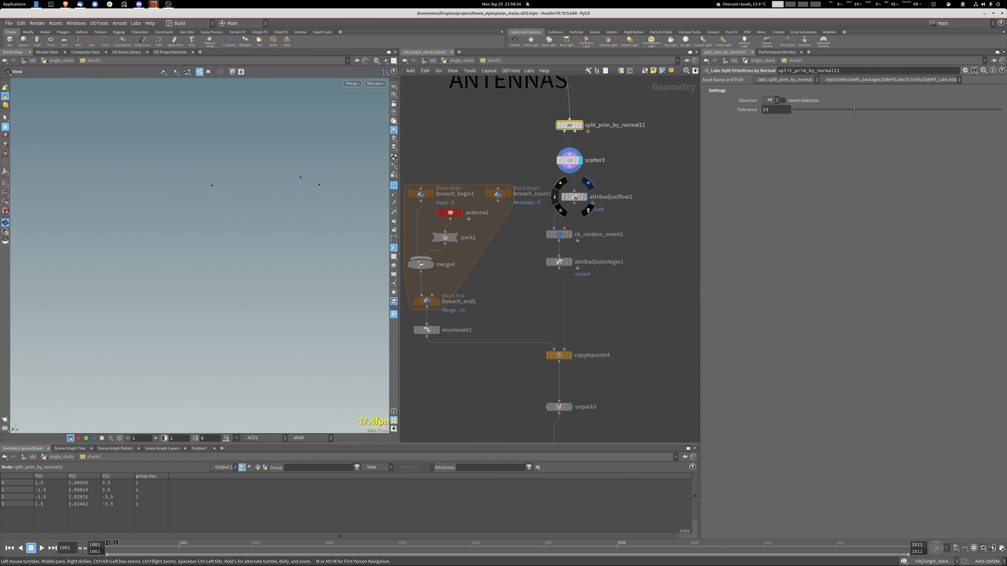
Review attribadjustfloat1's pscale settings, display the nodes down to attribadjustinteger1, and lay out the chain from split_prim_by_normal11 in a tidy column.
{"action": "left_click", "coordinate": [574, 197]}
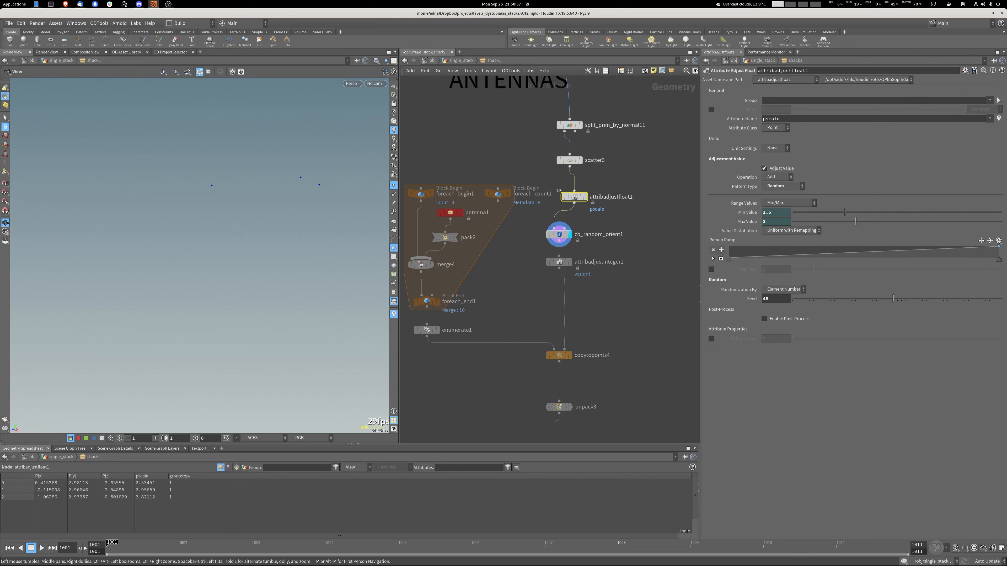
{"action": "left_click", "coordinate": [559, 233]}
{"action": "left_click", "coordinate": [571, 262]}
{"action": "left_click_drag", "start_coordinate": [611, 291], "coordinate": [539, 111]}
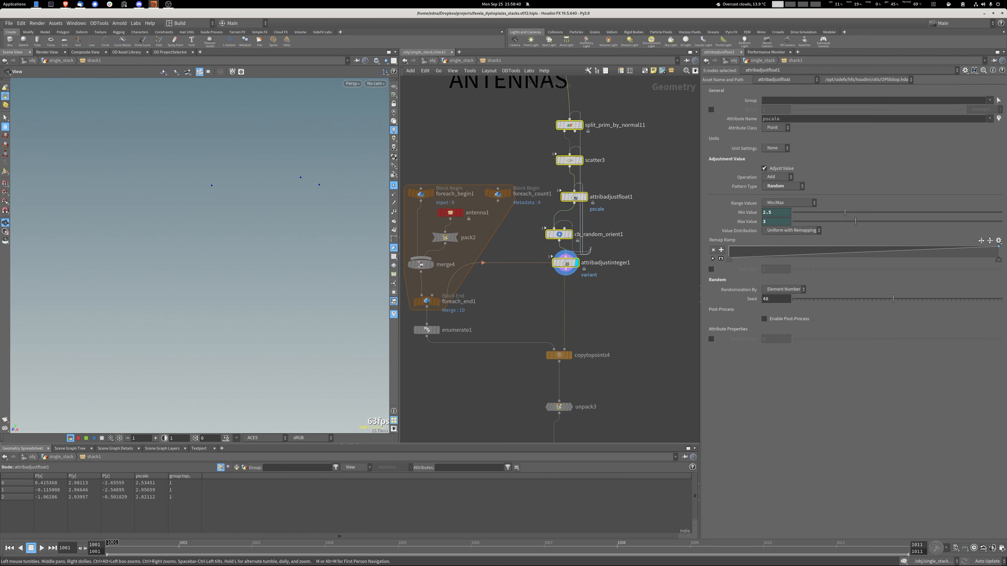
{"action": "key", "text": "shift+l"}
{"action": "middle_click_drag", "start_coordinate": [595, 302], "coordinate": [608, 263]}
{"action": "left_click", "coordinate": [607, 263]}
Display copytopoints4 to inspect the antennas copied onto the roof, and select antenna1 in the loop to examine its parameters.
{"action": "left_click", "coordinate": [583, 317]}
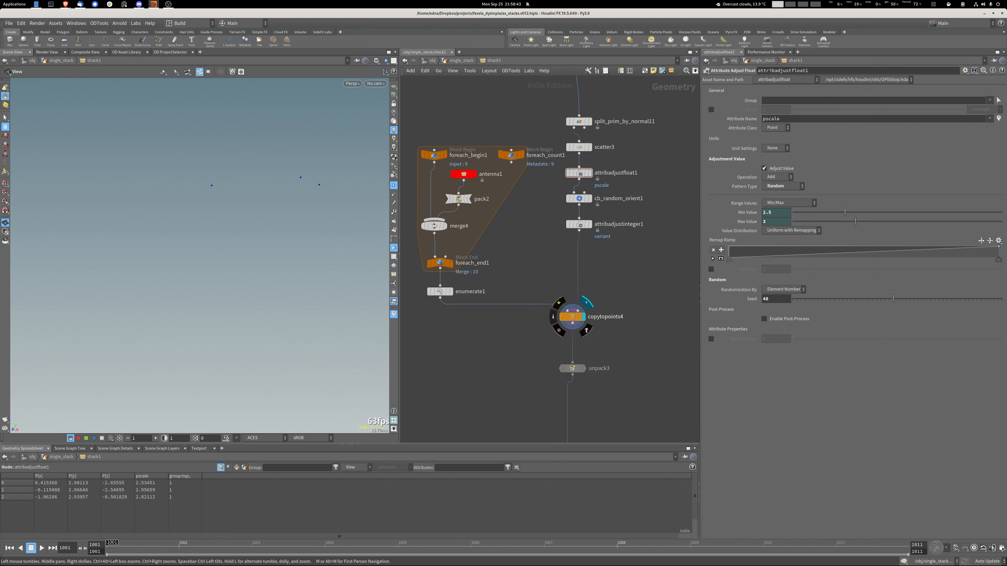
{"action": "key", "text": "f"}
{"action": "left_click_drag", "start_coordinate": [199, 246], "coordinate": [178, 239]}
{"action": "middle_click_drag", "start_coordinate": [489, 205], "coordinate": [526, 224]}
{"action": "scroll", "coordinate": [526, 224], "scroll_direction": "up", "scroll_amount": 2}
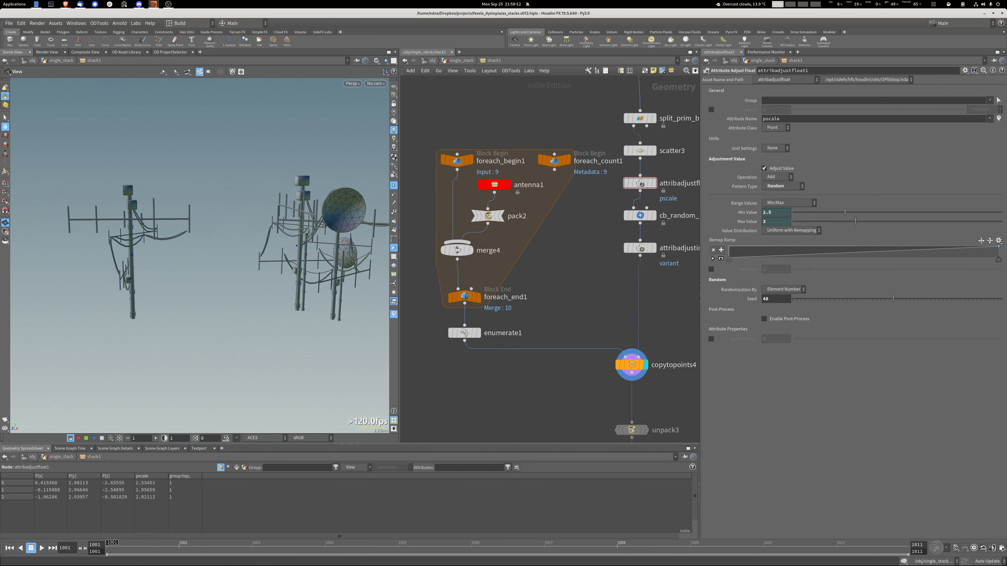
{"action": "left_click", "coordinate": [494, 184]}
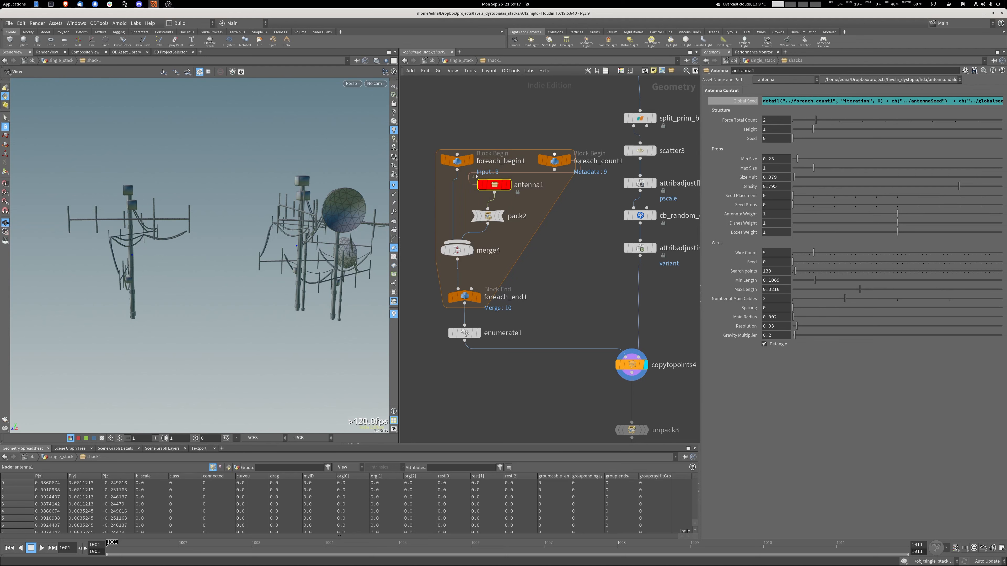
Add a separate Antenna node outside the foreach loop and display it.
{"action": "mouse_move", "coordinate": [496, 185]}
{"action": "key", "text": "Tab"}
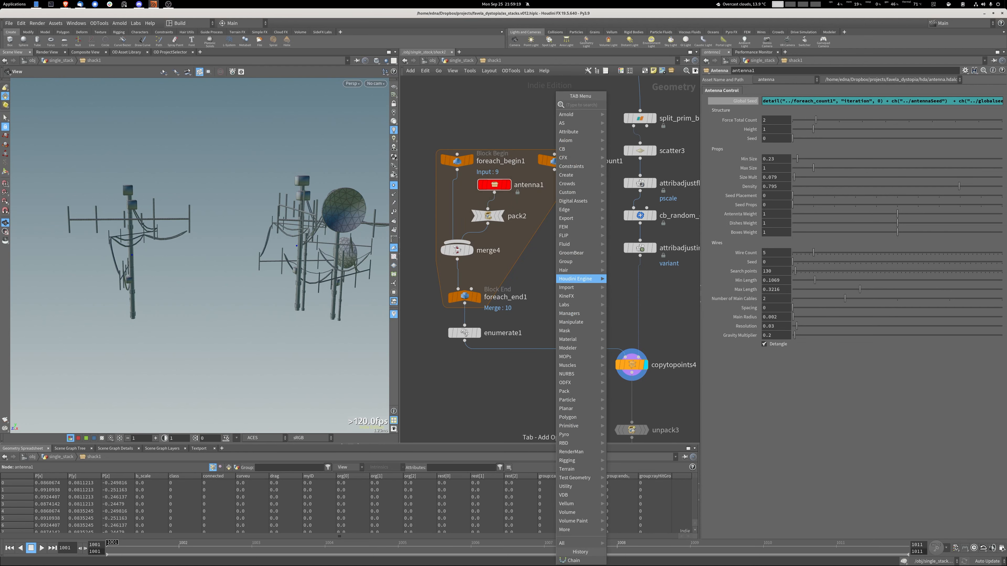
{"action": "type", "text": "ant"}
{"action": "key", "text": "Return"}
{"action": "middle_click_drag", "start_coordinate": [551, 286], "coordinate": [609, 239]}
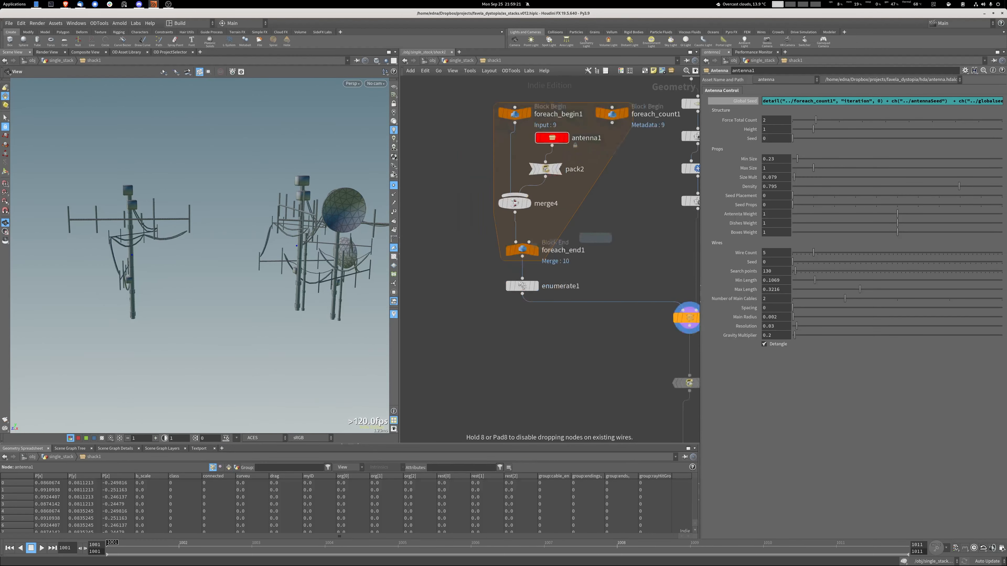
{"action": "left_click", "coordinate": [442, 249]}
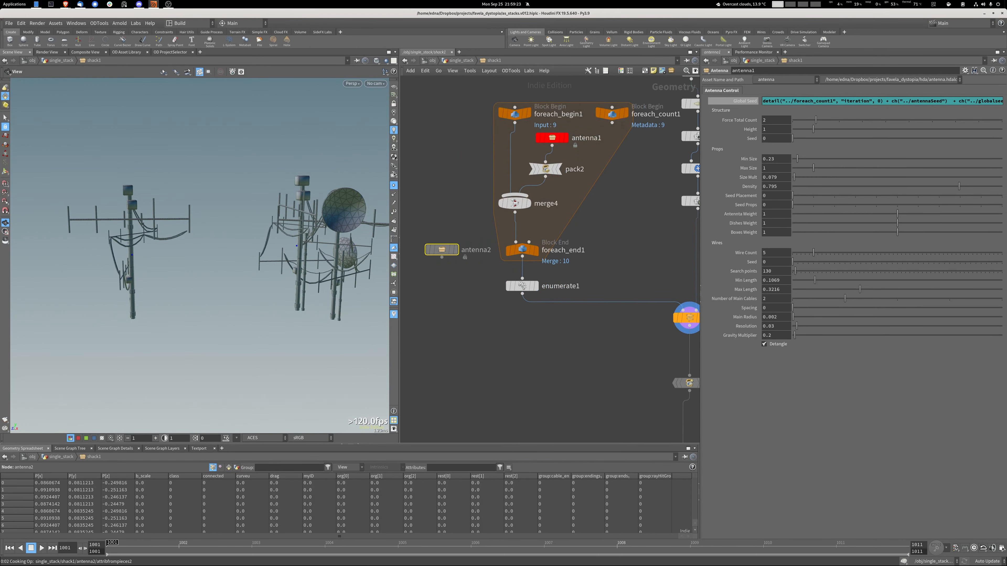
{"action": "middle_click_drag", "start_coordinate": [448, 274], "coordinate": [499, 260]}
{"action": "left_click", "coordinate": [509, 220]}
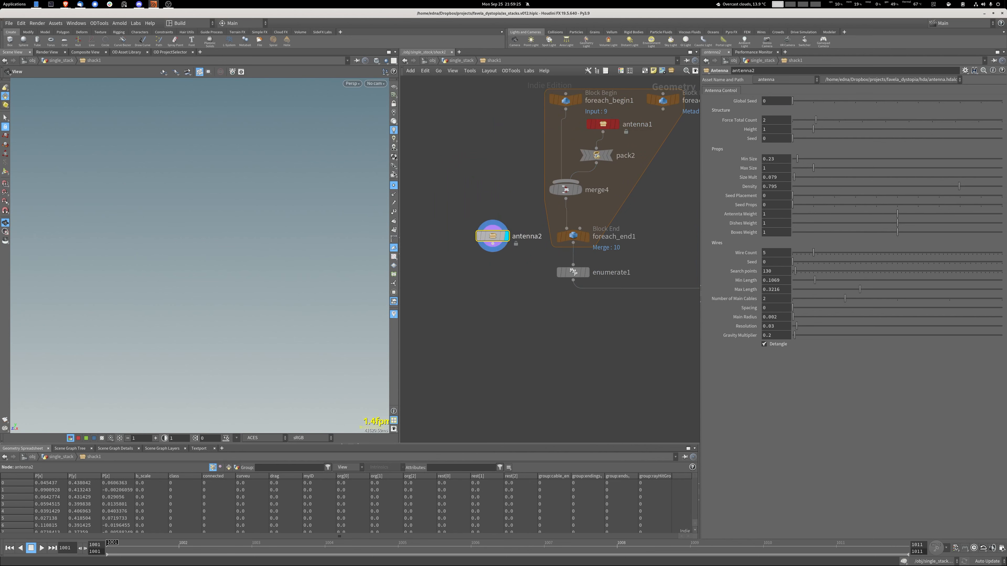
Open antenna2's internal network, frame the single antenna in the viewport, and examine the branches that build its parts.
{"action": "right_click", "coordinate": [477, 220]}
{"action": "left_click", "coordinate": [516, 358]}
{"action": "double_click", "coordinate": [493, 235]}
{"action": "left_click_drag", "start_coordinate": [230, 246], "coordinate": [135, 248]}
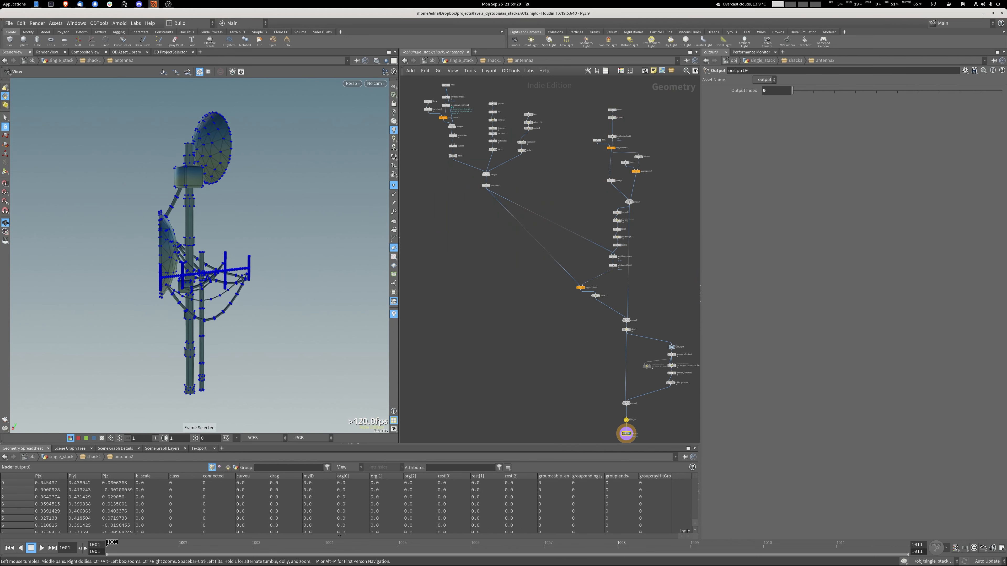
{"action": "middle_click_drag", "start_coordinate": [586, 317], "coordinate": [540, 301]}
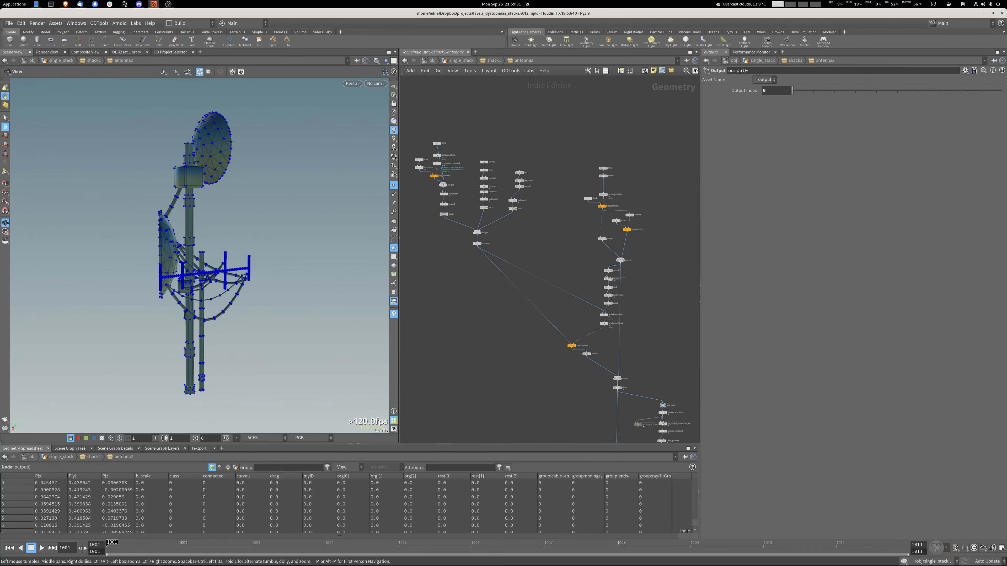
{"action": "scroll", "coordinate": [412, 178], "scroll_direction": "up", "scroll_amount": 5}
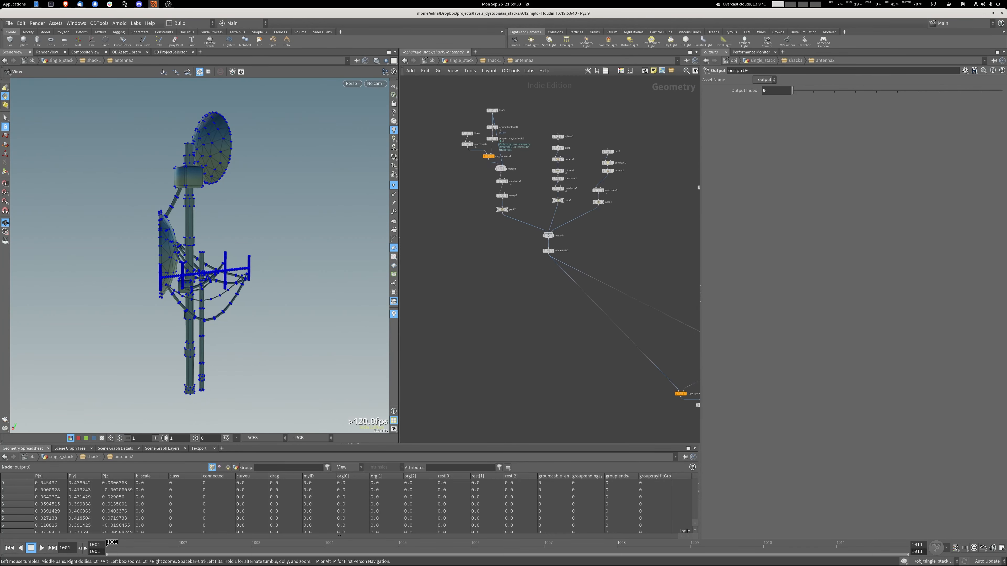
Display line3, attribadjustfloat1 and progressive_resample1 in turn, shift progressive_resample1 slightly aside, and review its Labs Progressive Resample parameters.
{"action": "scroll", "coordinate": [504, 166], "scroll_direction": "up", "scroll_amount": 3}
{"action": "left_click", "coordinate": [512, 166]}
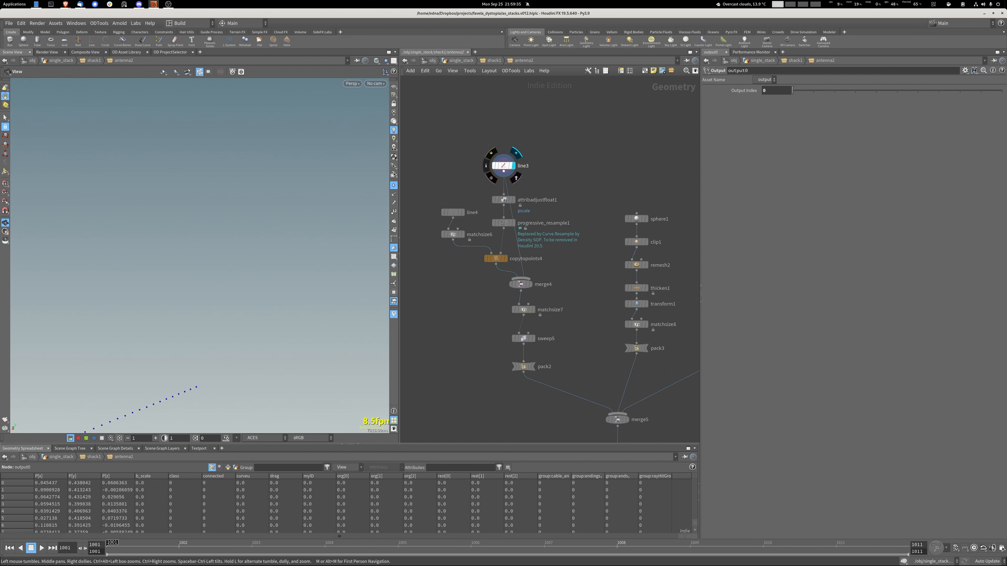
{"action": "left_click", "coordinate": [514, 200]}
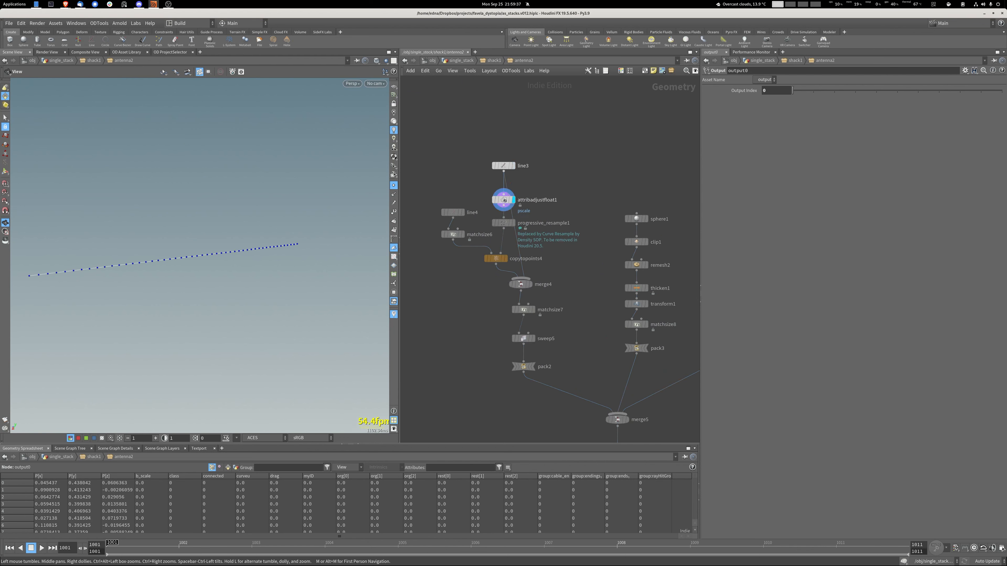
{"action": "left_click_drag", "start_coordinate": [507, 222], "coordinate": [498, 223]}
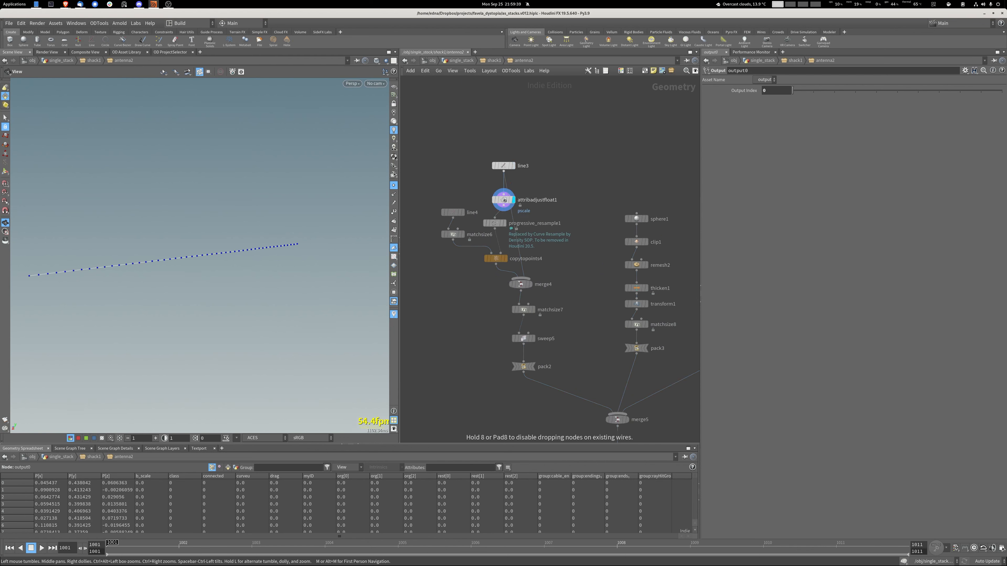
{"action": "left_click", "coordinate": [504, 223]}
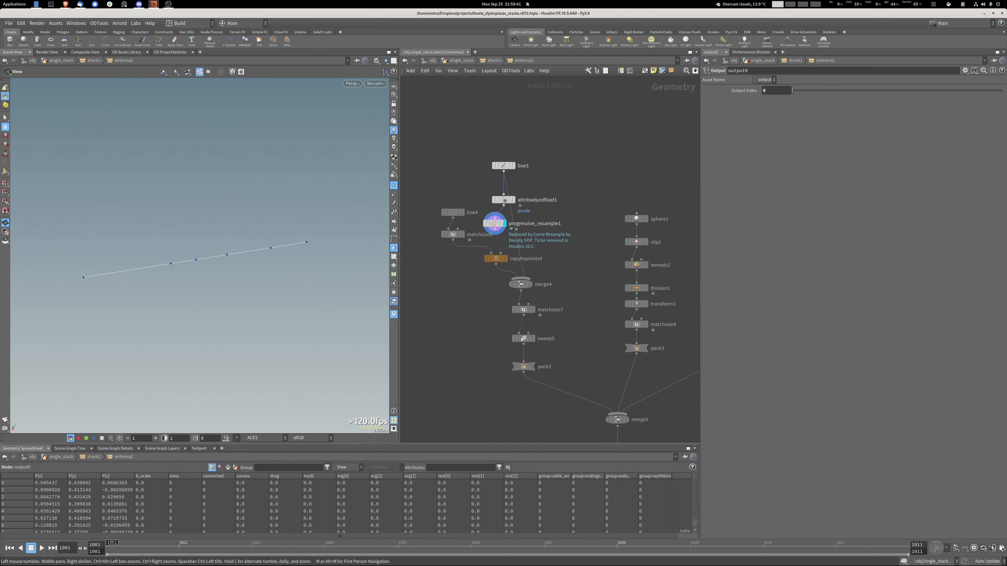
{"action": "left_click", "coordinate": [494, 223]}
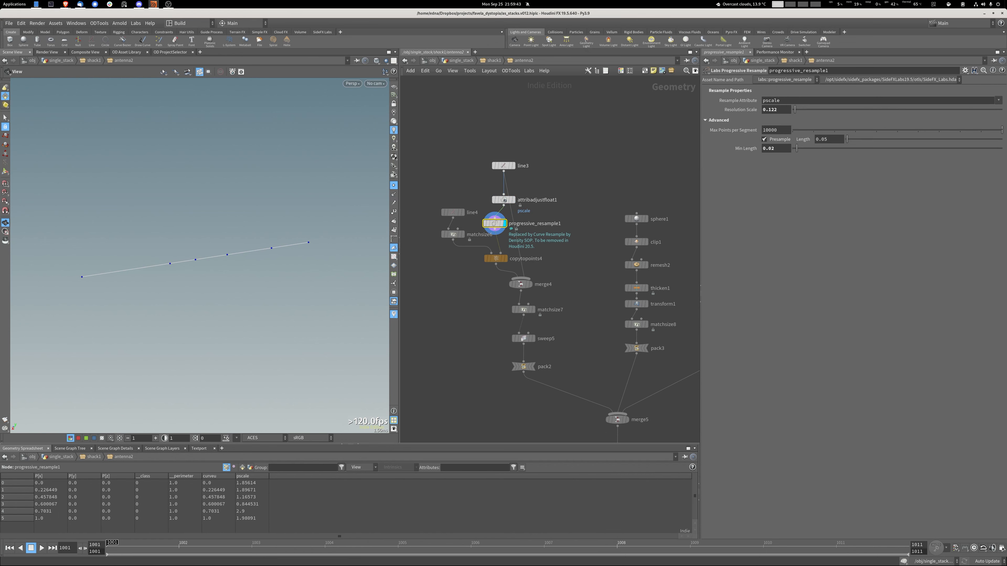
Review attribadjustfloat1's pscale noise settings and compare its dense points with the resampled line from progressive_resample1.
{"action": "left_click", "coordinate": [512, 199]}
{"action": "left_click", "coordinate": [502, 199]}
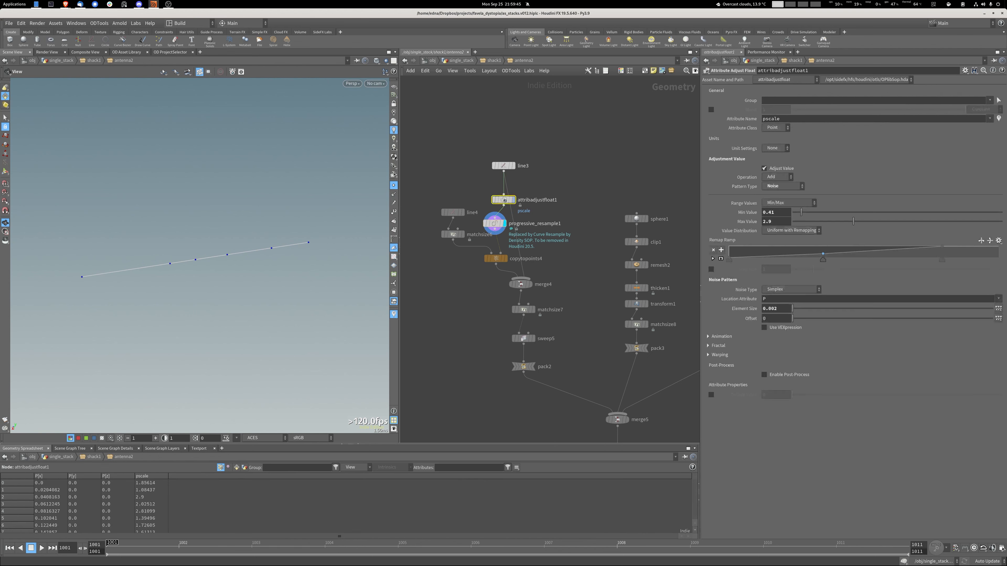
{"action": "left_click_drag", "start_coordinate": [199, 246], "coordinate": [202, 266]}
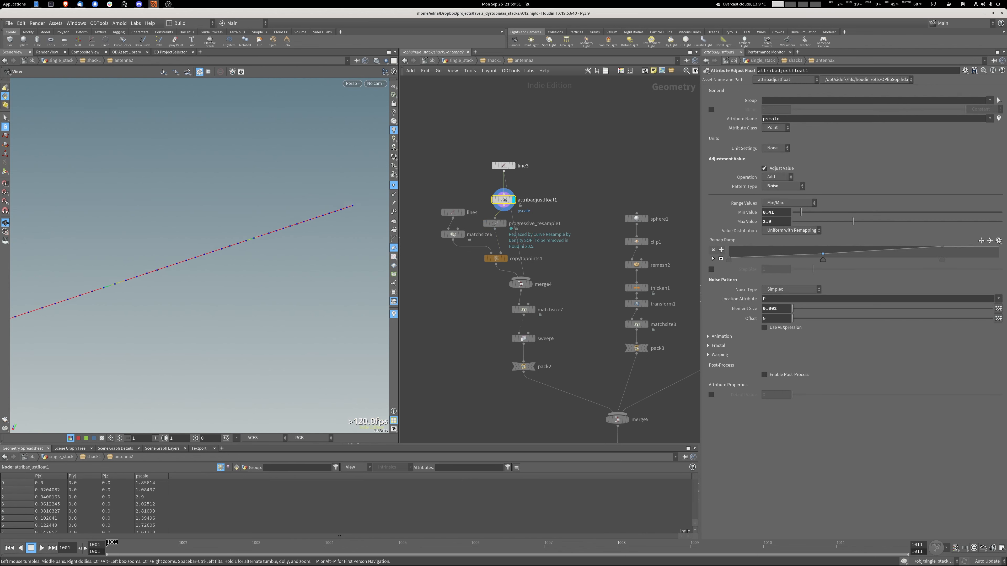
{"action": "middle_click_drag", "start_coordinate": [170, 274], "coordinate": [274, 226]}
{"action": "scroll", "coordinate": [273, 226], "scroll_direction": "down", "scroll_amount": 3}
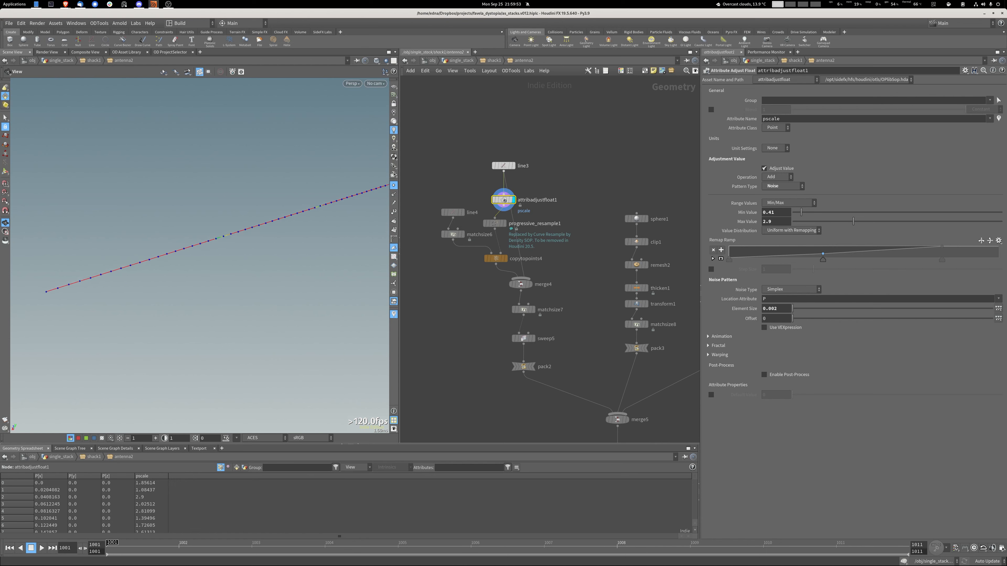
{"action": "left_click", "coordinate": [505, 223]}
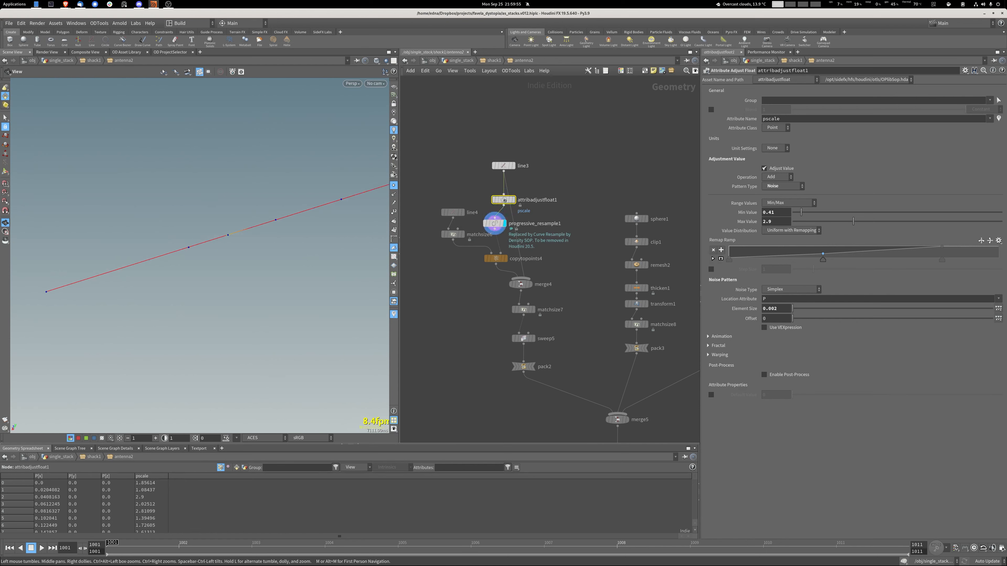
{"action": "middle_click_drag", "start_coordinate": [254, 238], "coordinate": [221, 253]}
{"action": "scroll", "coordinate": [454, 267], "scroll_direction": "up", "scroll_amount": 4}
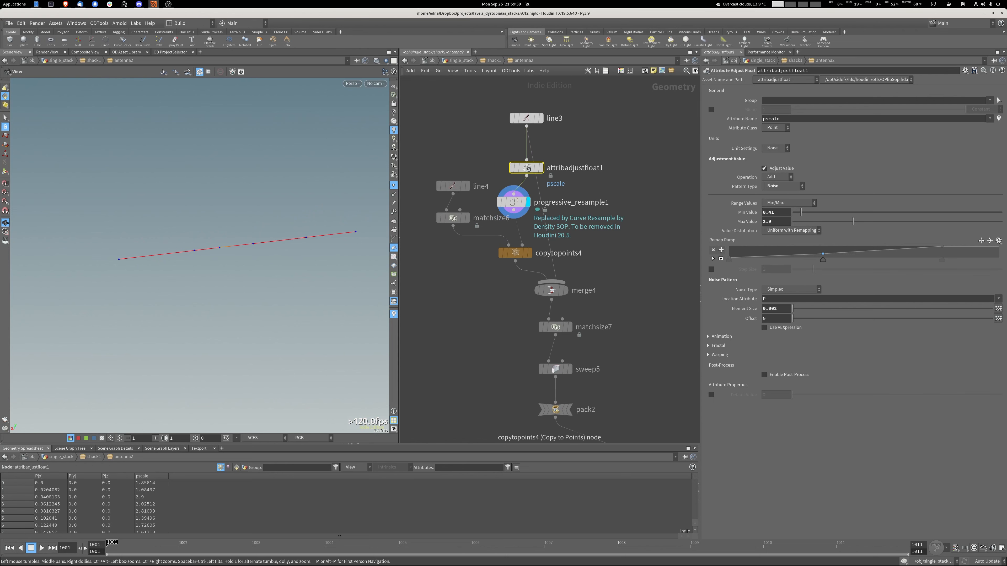
Display copytopoints4 and temporarily bypass attribadjustfloat1 and progressive_resample1 to compare the spacing and scale of the copied lines.
{"action": "left_click", "coordinate": [530, 252]}
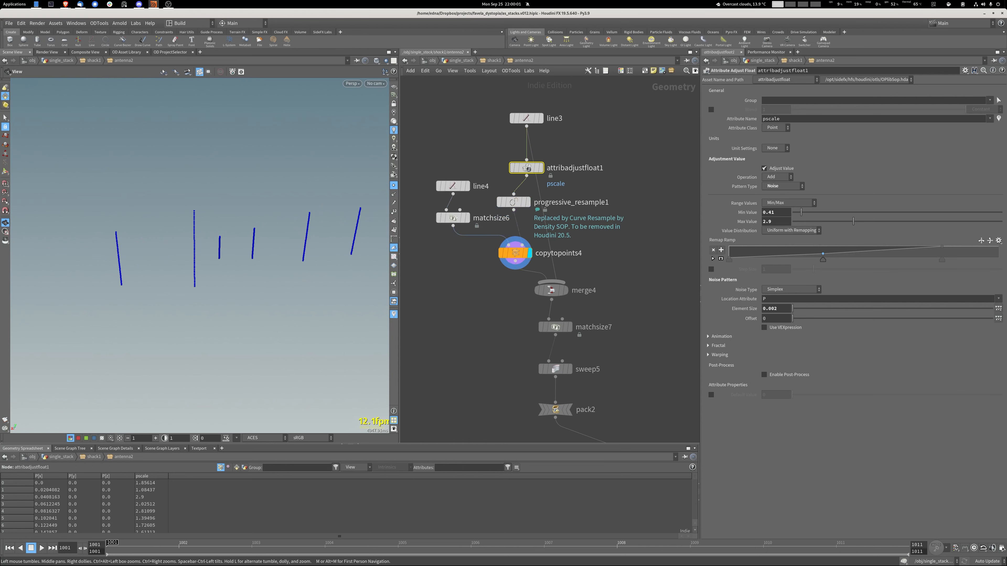
{"action": "left_click_drag", "start_coordinate": [206, 254], "coordinate": [175, 250]}
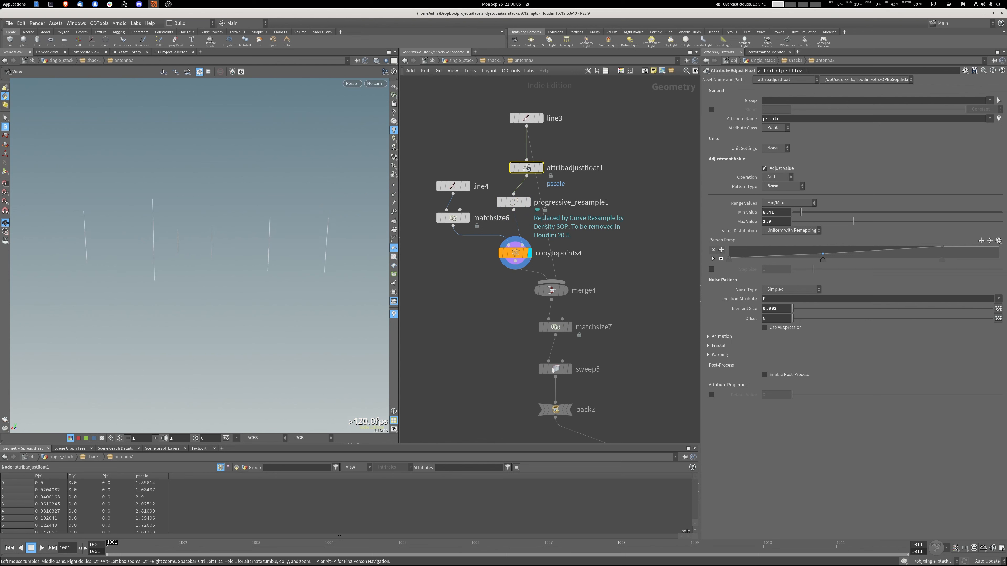
{"action": "left_click_drag", "start_coordinate": [492, 156], "coordinate": [532, 209]}
{"action": "key", "text": "b"}
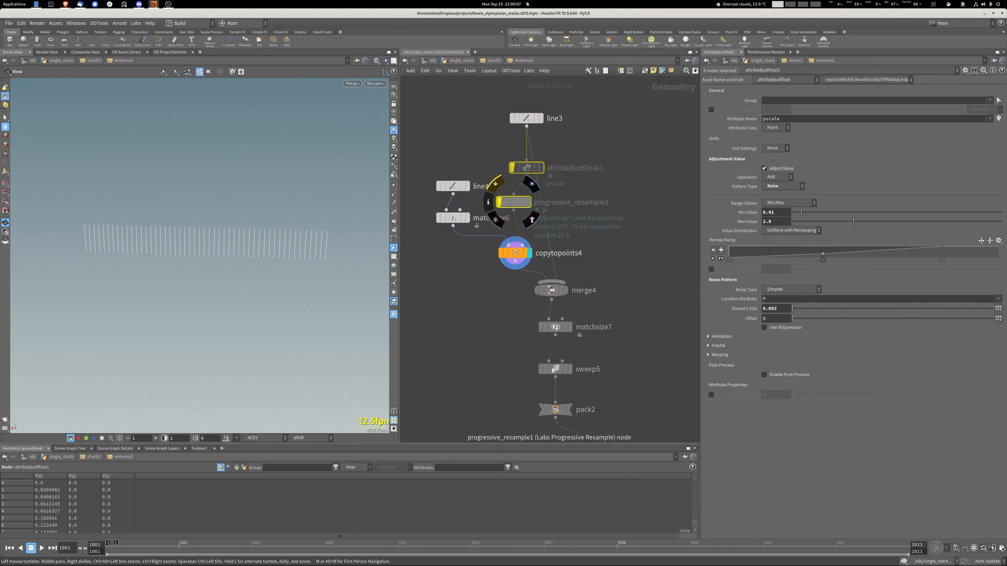
{"action": "key", "text": "b"}
{"action": "left_click", "coordinate": [486, 157]}
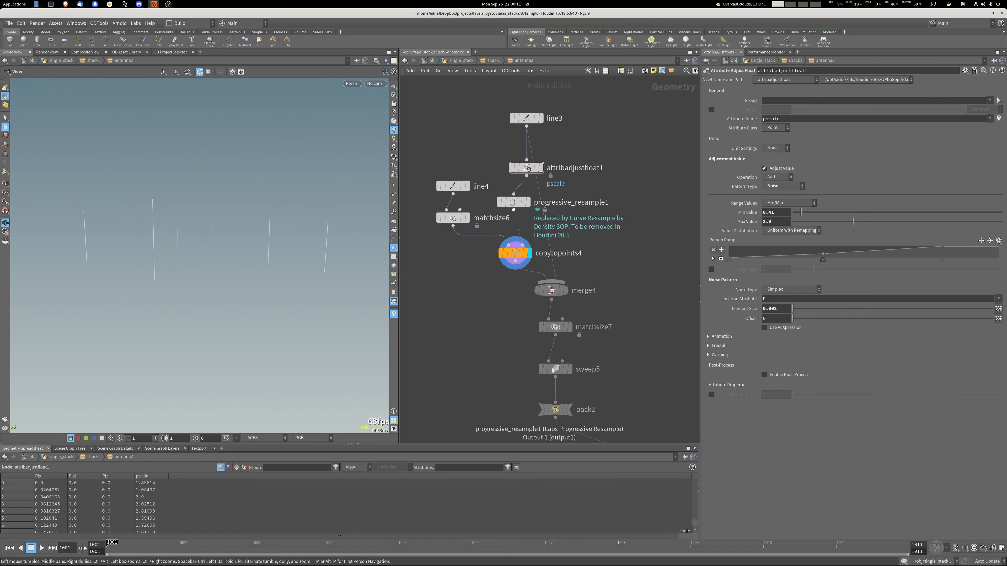
Display progressive_resample1, merge4, sweep5 and pack2 in turn to inspect how the bar antenna is combined and swept into tubes.
{"action": "left_click", "coordinate": [527, 201]}
{"action": "left_click", "coordinate": [393, 185]}
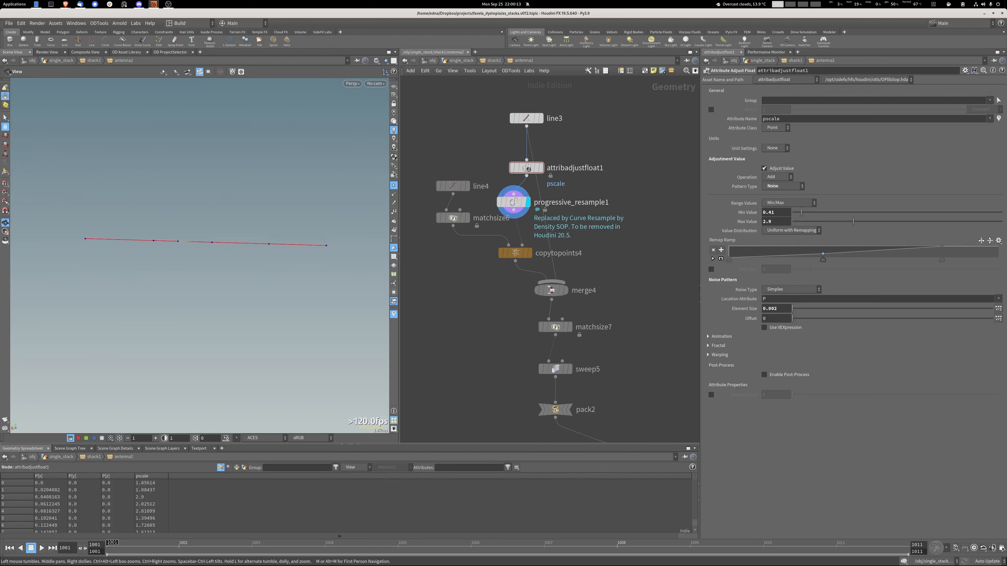
{"action": "left_click", "coordinate": [566, 290]}
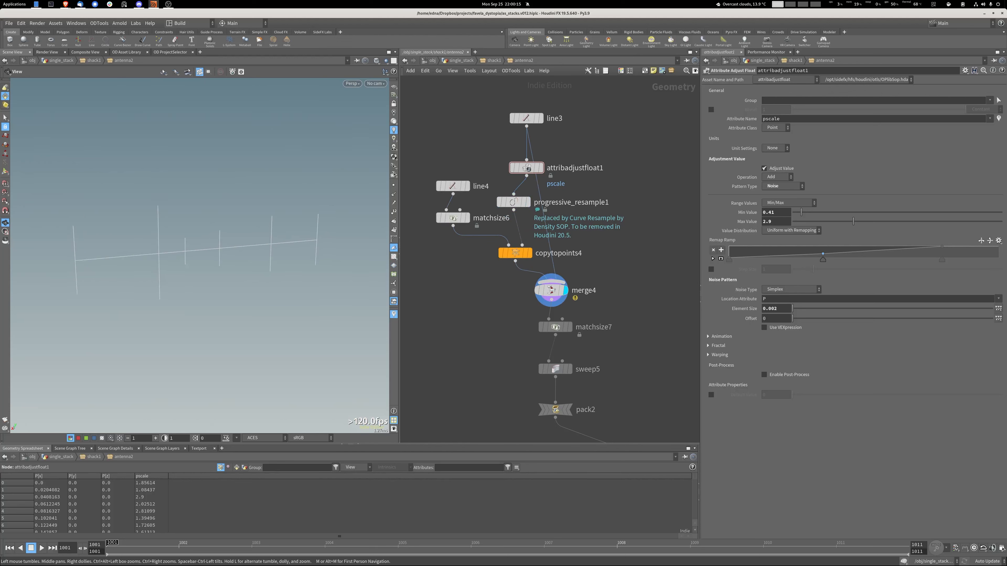
{"action": "middle_click_drag", "start_coordinate": [566, 290], "coordinate": [494, 158]}
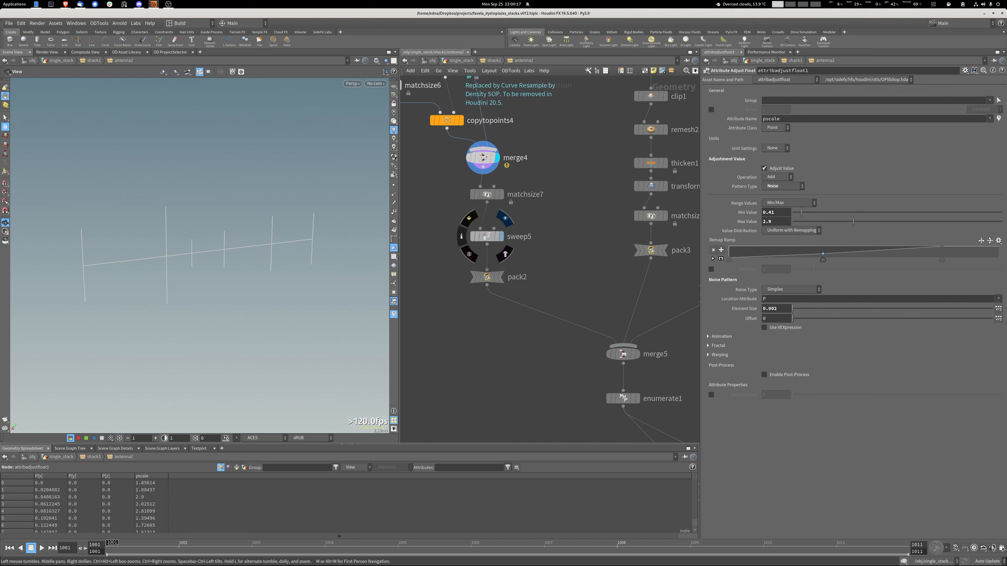
{"action": "left_click", "coordinate": [501, 237]}
{"action": "key", "text": "f"}
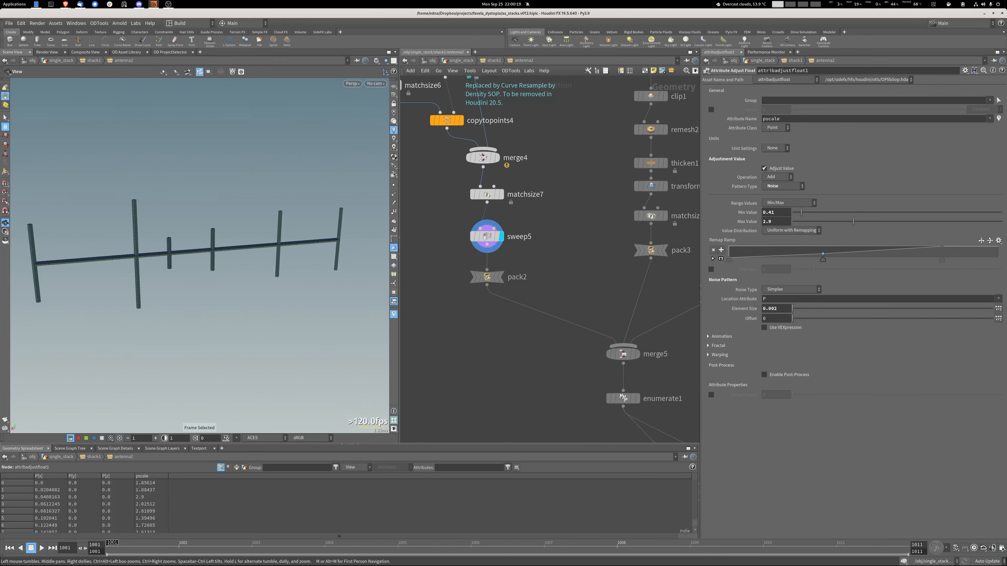
{"action": "left_click", "coordinate": [501, 277]}
Examine the start of the dish branch by displaying sphere1, clip1 and remesh2 in turn.
{"action": "middle_click_drag", "start_coordinate": [561, 241], "coordinate": [518, 257]}
{"action": "scroll", "coordinate": [456, 269], "scroll_direction": "down", "scroll_amount": 4}
{"action": "scroll", "coordinate": [517, 257], "scroll_direction": "down", "scroll_amount": 1}
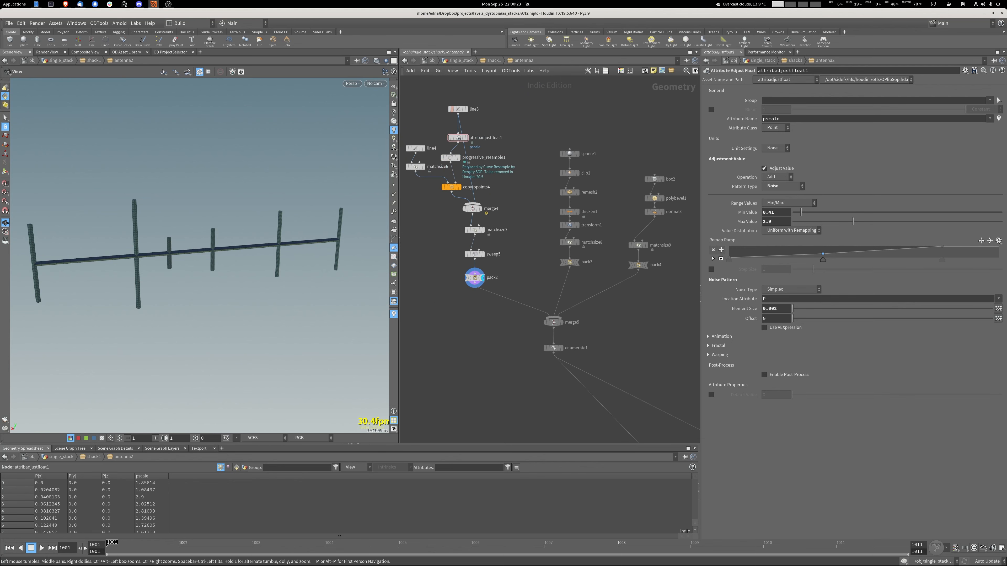
{"action": "middle_click_drag", "start_coordinate": [567, 357], "coordinate": [483, 400]}
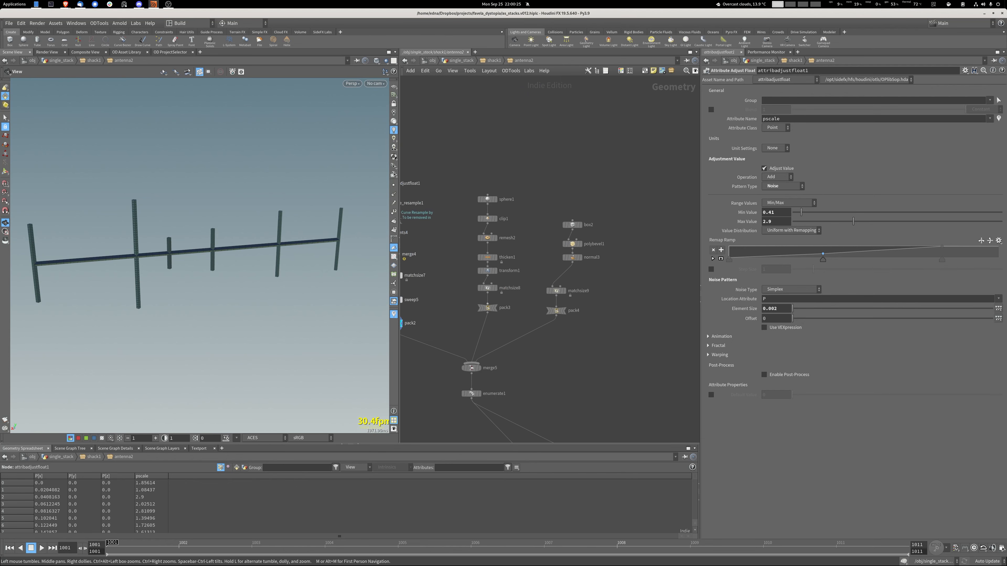
{"action": "scroll", "coordinate": [484, 401], "scroll_direction": "up", "scroll_amount": 4}
{"action": "scroll", "coordinate": [483, 194], "scroll_direction": "down", "scroll_amount": 6}
{"action": "scroll", "coordinate": [482, 198], "scroll_direction": "up", "scroll_amount": 8}
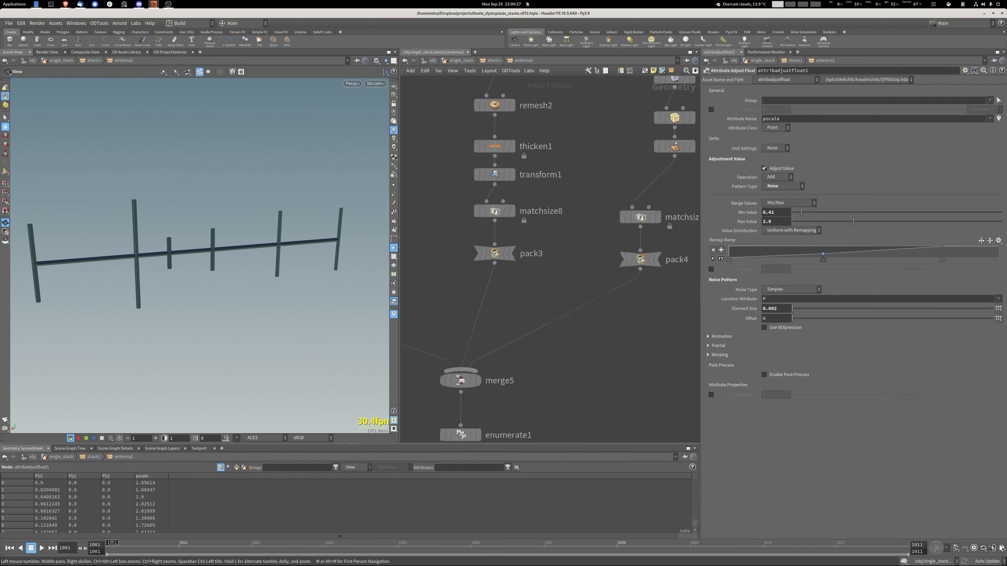
{"action": "middle_click_drag", "start_coordinate": [518, 315], "coordinate": [528, 321]}
{"action": "scroll", "coordinate": [528, 321], "scroll_direction": "down", "scroll_amount": 1}
{"action": "scroll", "coordinate": [547, 245], "scroll_direction": "down", "scroll_amount": 2}
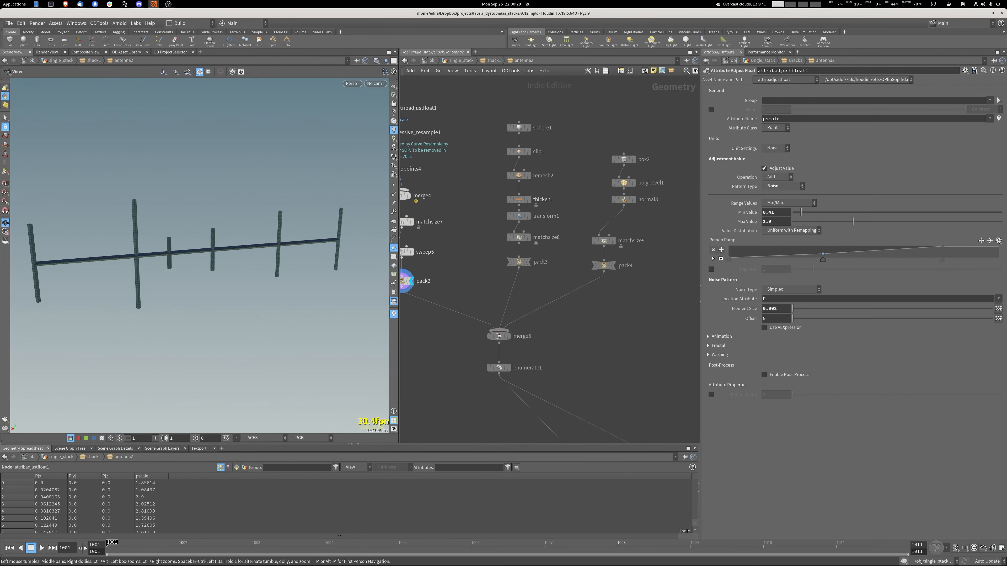
{"action": "left_click", "coordinate": [528, 128]}
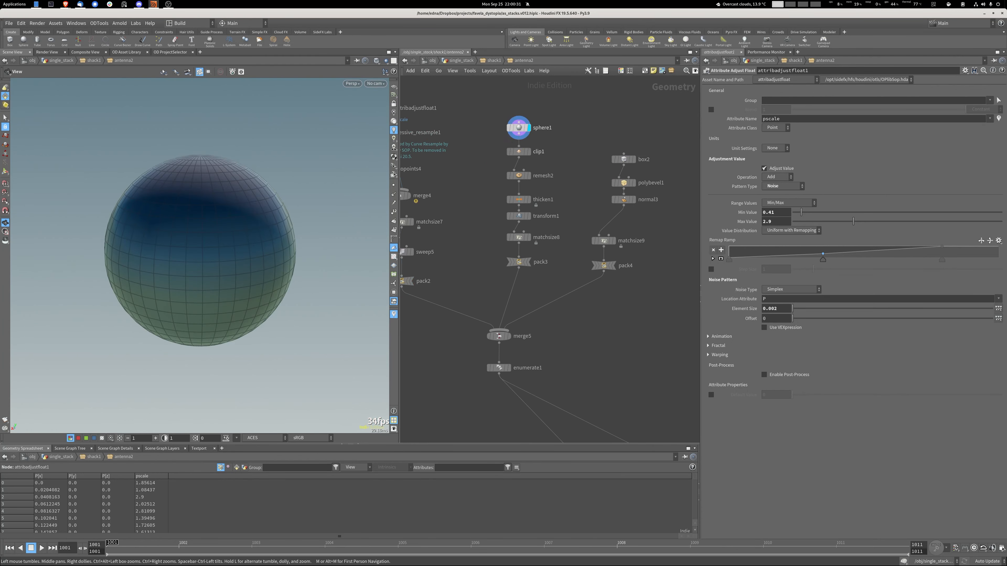
{"action": "left_click", "coordinate": [528, 151]}
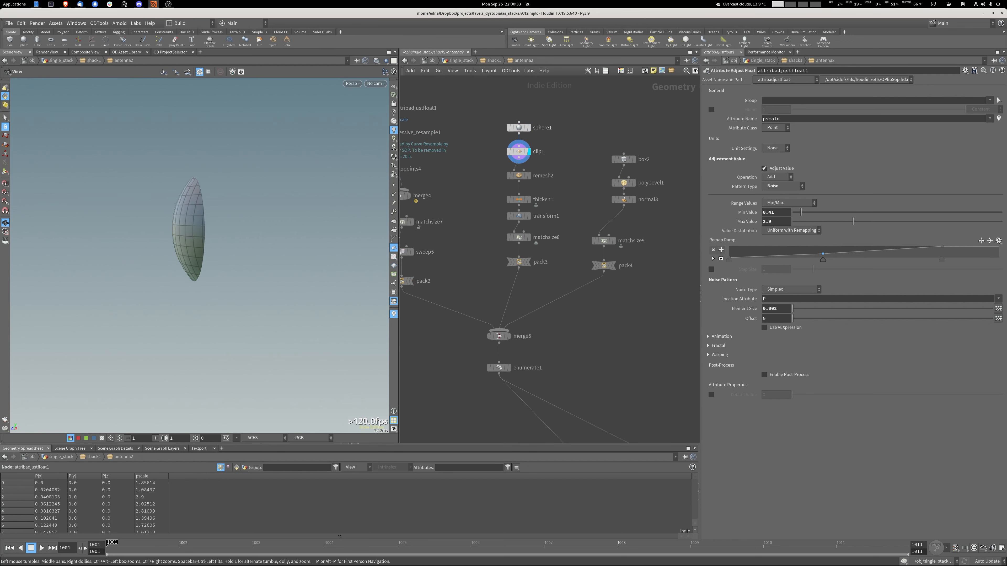
{"action": "left_click", "coordinate": [528, 176]}
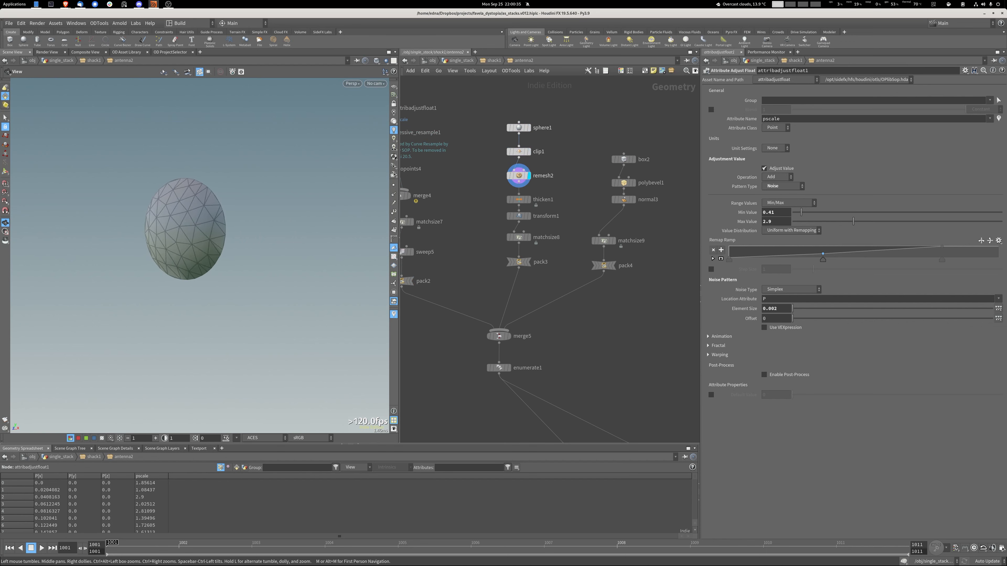
Display the dish branch nodes from thicken1 through transform1, matchsize8 and pack3, viewing the transformed dish from several angles.
{"action": "left_click", "coordinate": [529, 199]}
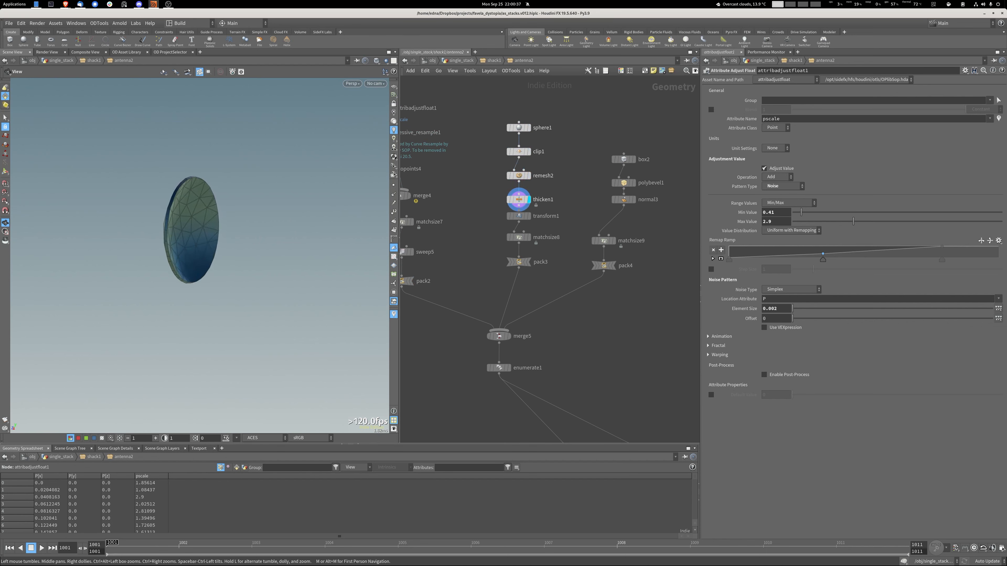
{"action": "left_click", "coordinate": [528, 216]}
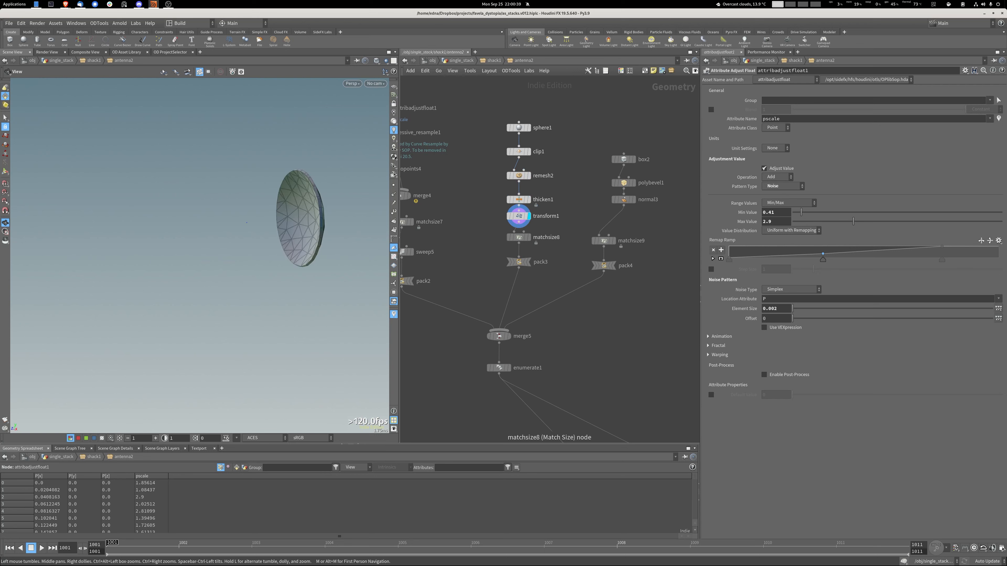
{"action": "left_click", "coordinate": [529, 237]}
{"action": "left_click", "coordinate": [528, 262]}
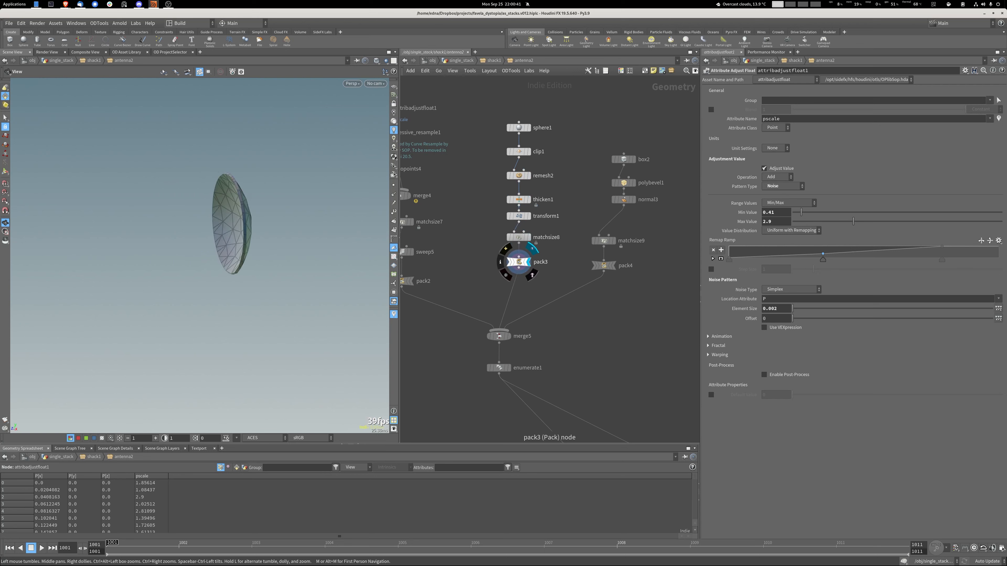
{"action": "left_click", "coordinate": [528, 216]}
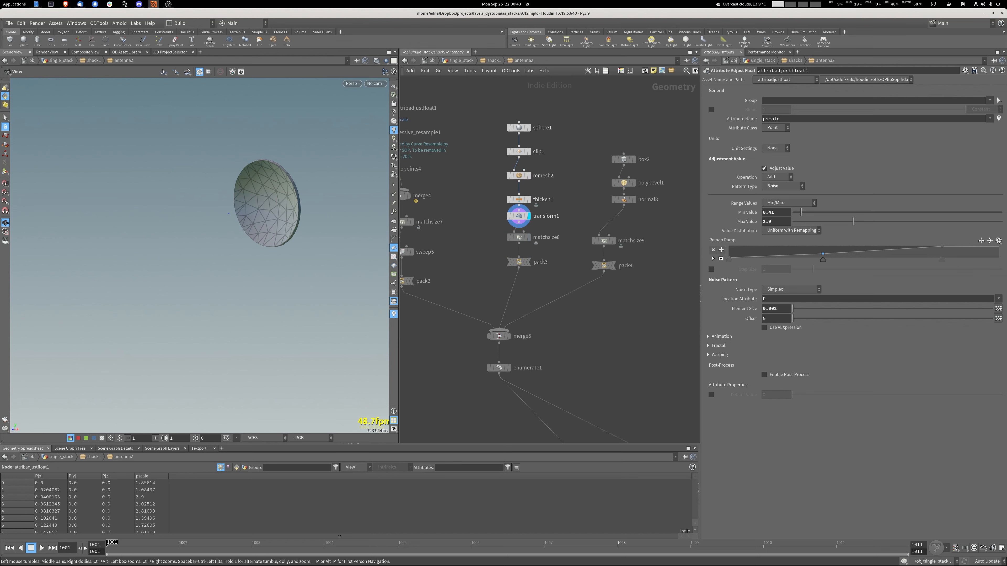
{"action": "left_click_drag", "start_coordinate": [228, 213], "coordinate": [249, 222]}
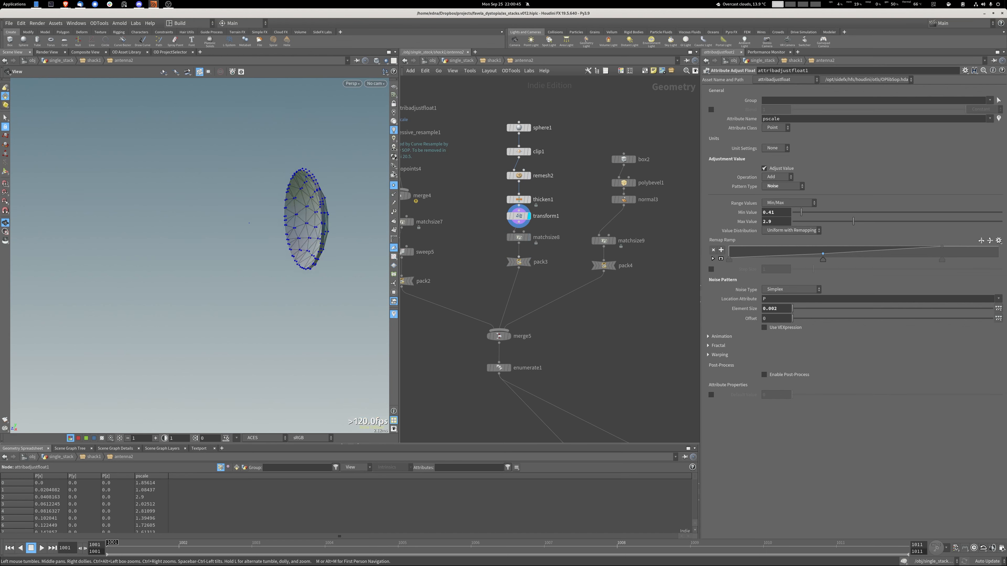
{"action": "left_click", "coordinate": [529, 261]}
Display box2, polybevel1, matchsize9 and pack4 in the box branch, and view the three antenna parts combined in merge5.
{"action": "middle_click_drag", "start_coordinate": [571, 246], "coordinate": [485, 219]}
{"action": "left_click", "coordinate": [548, 131]}
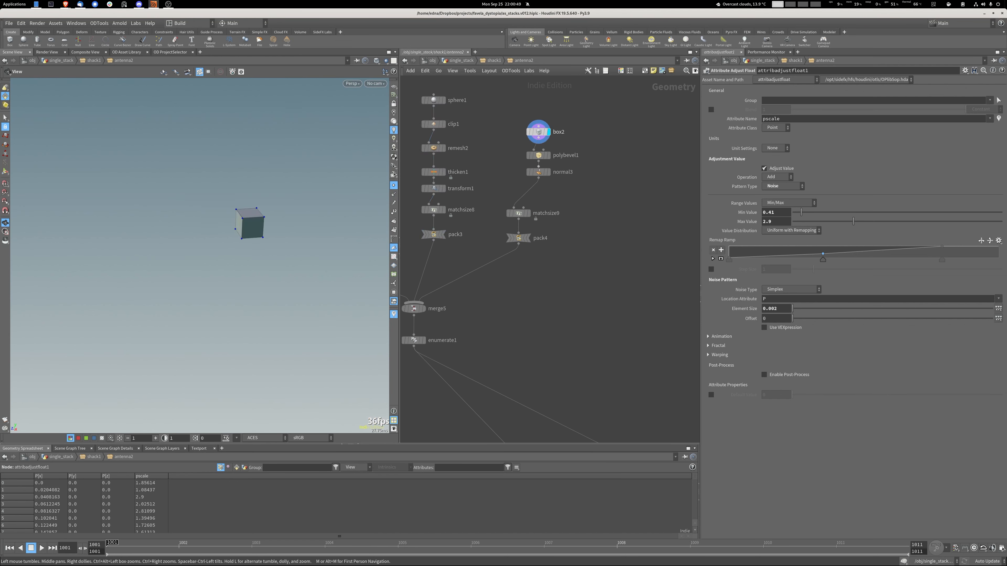
{"action": "left_click", "coordinate": [548, 155]}
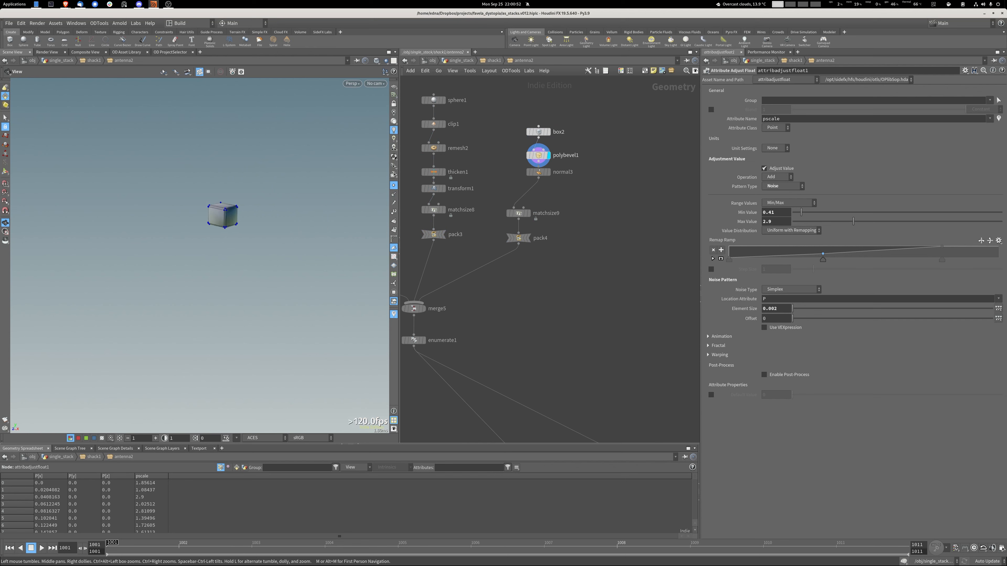
{"action": "left_click", "coordinate": [528, 212]}
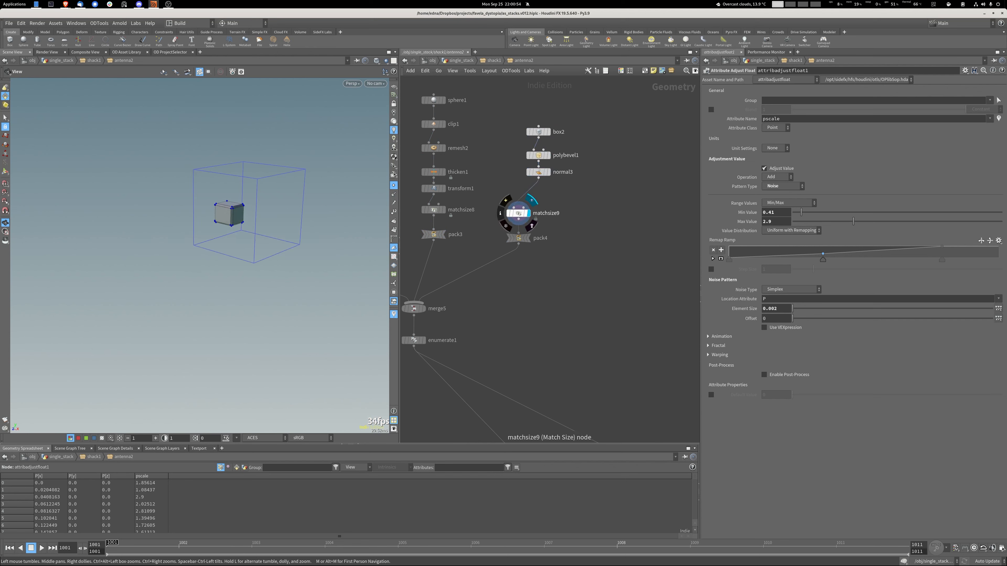
{"action": "left_click", "coordinate": [528, 238]}
{"action": "middle_click_drag", "start_coordinate": [529, 238], "coordinate": [602, 197]}
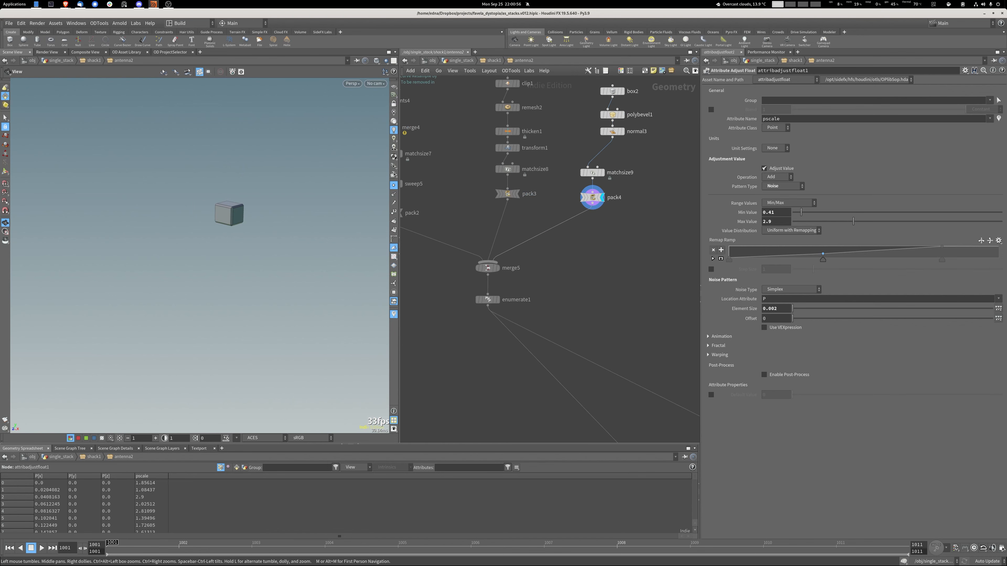
{"action": "left_click", "coordinate": [495, 267]}
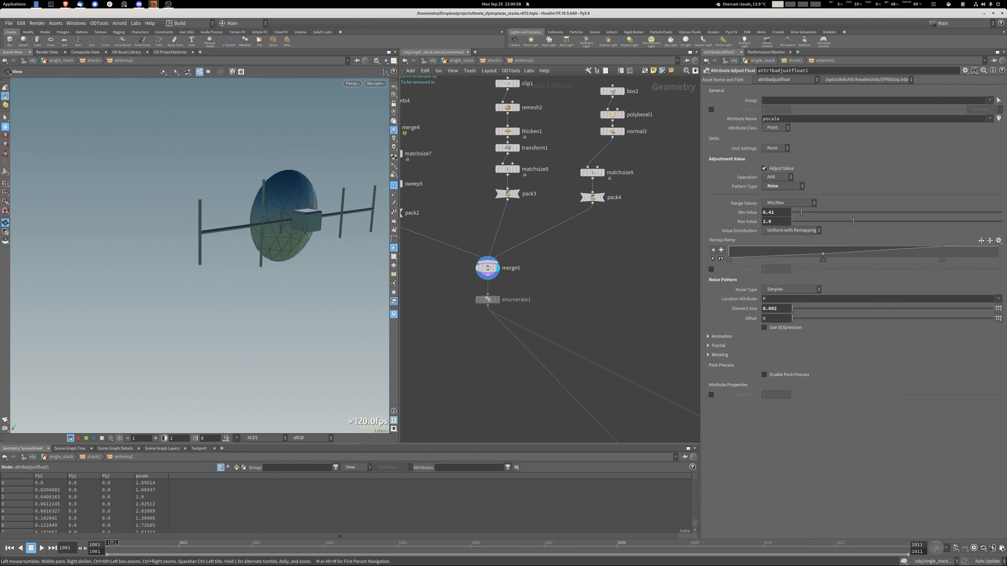
Display enumerate1 and examine the integer name attribute on its primitives in the Geometry Spreadsheet.
{"action": "left_click_drag", "start_coordinate": [237, 254], "coordinate": [239, 271]}
{"action": "middle_click_drag", "start_coordinate": [488, 299], "coordinate": [466, 200]}
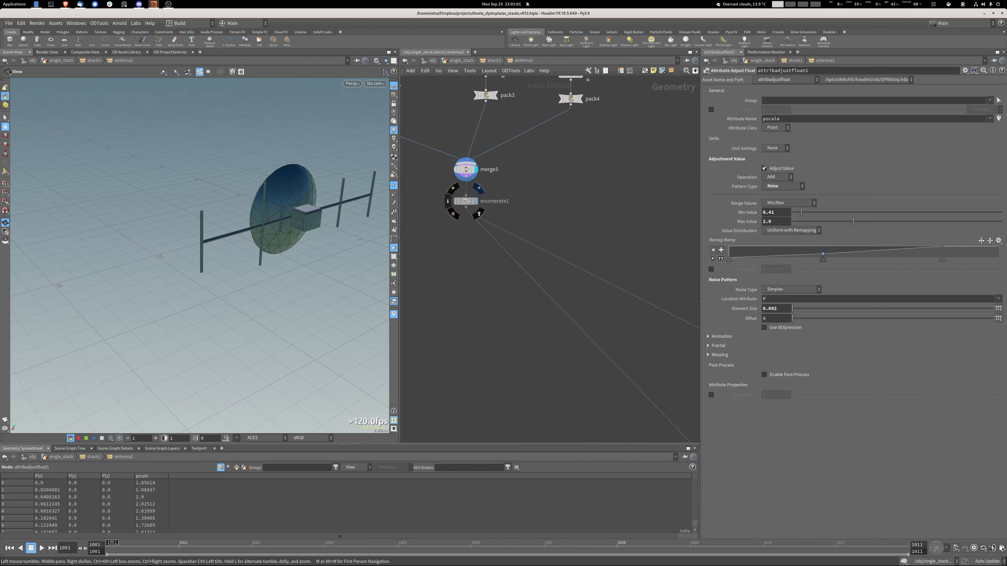
{"action": "left_click", "coordinate": [466, 200]}
{"action": "left_click_drag", "start_coordinate": [198, 254], "coordinate": [313, 254]}
{"action": "middle_click", "coordinate": [466, 200]}
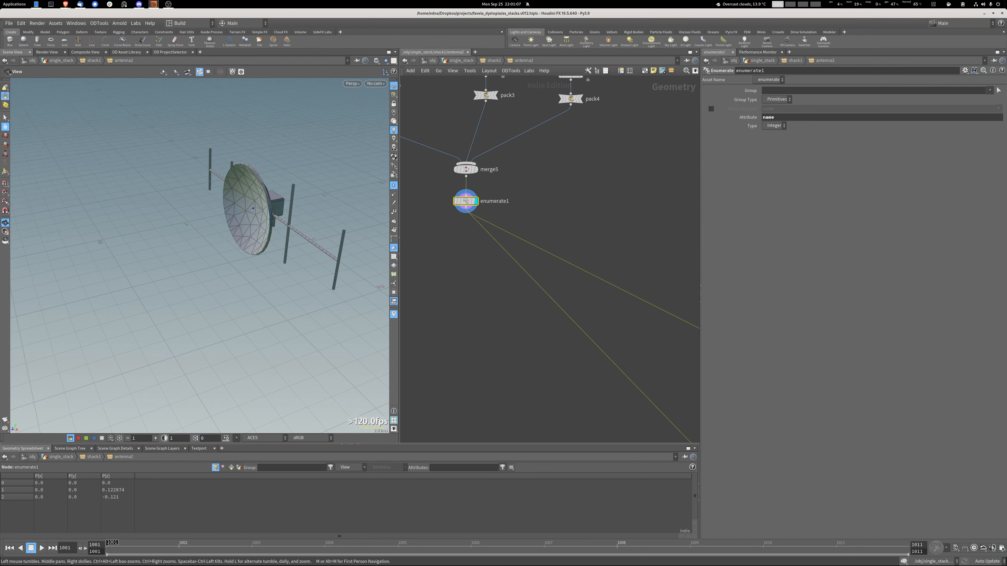
{"action": "left_click", "coordinate": [231, 467]}
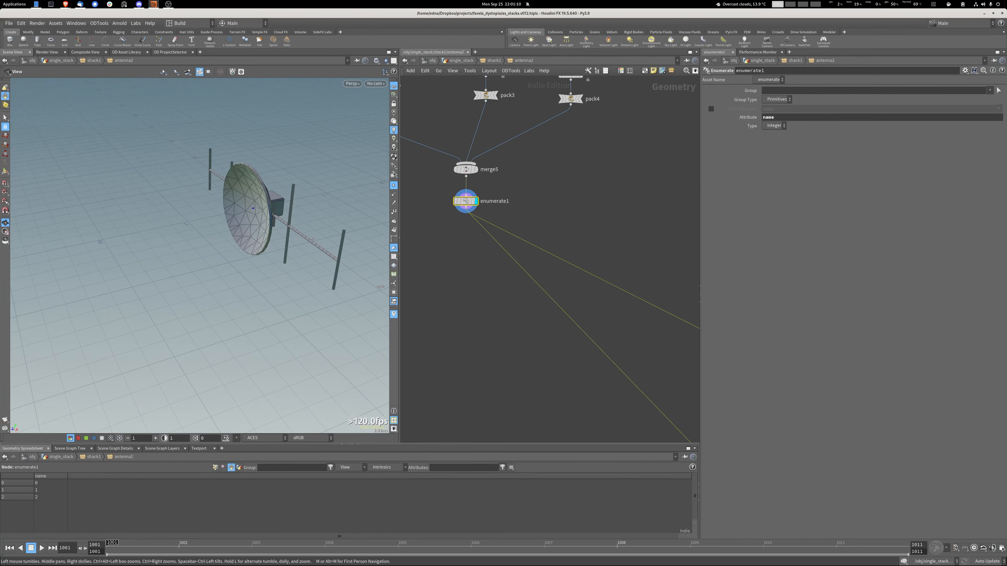
Display circle1, scatter4 and copytopoints6 at the start of the pole branch and review scatter4's point count and seed settings.
{"action": "scroll", "coordinate": [658, 337], "scroll_direction": "down", "scroll_amount": 3}
{"action": "middle_click_drag", "start_coordinate": [658, 337], "coordinate": [401, 345]}
{"action": "scroll", "coordinate": [481, 227], "scroll_direction": "up", "scroll_amount": 3}
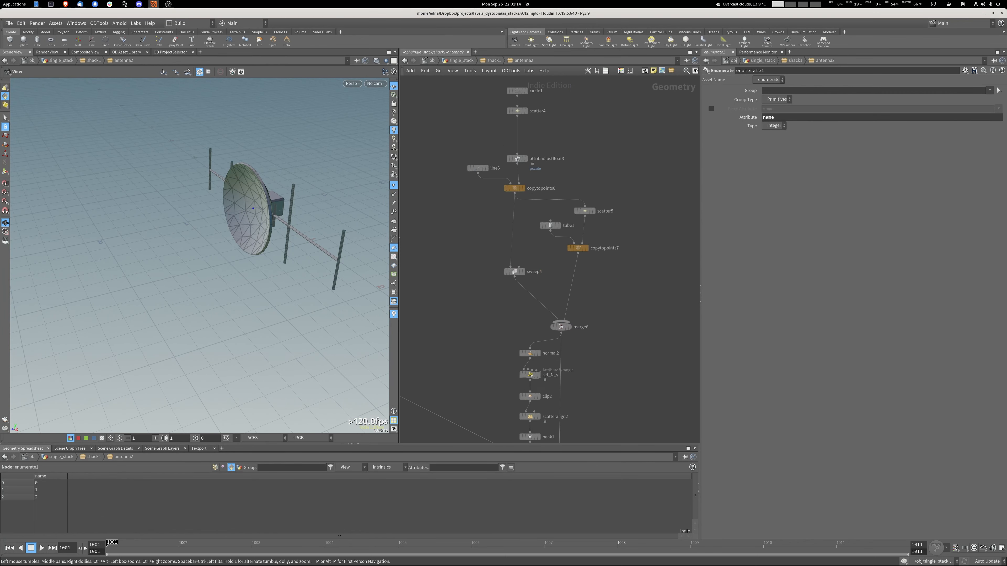
{"action": "left_click", "coordinate": [525, 91]}
{"action": "key", "text": "space+f"}
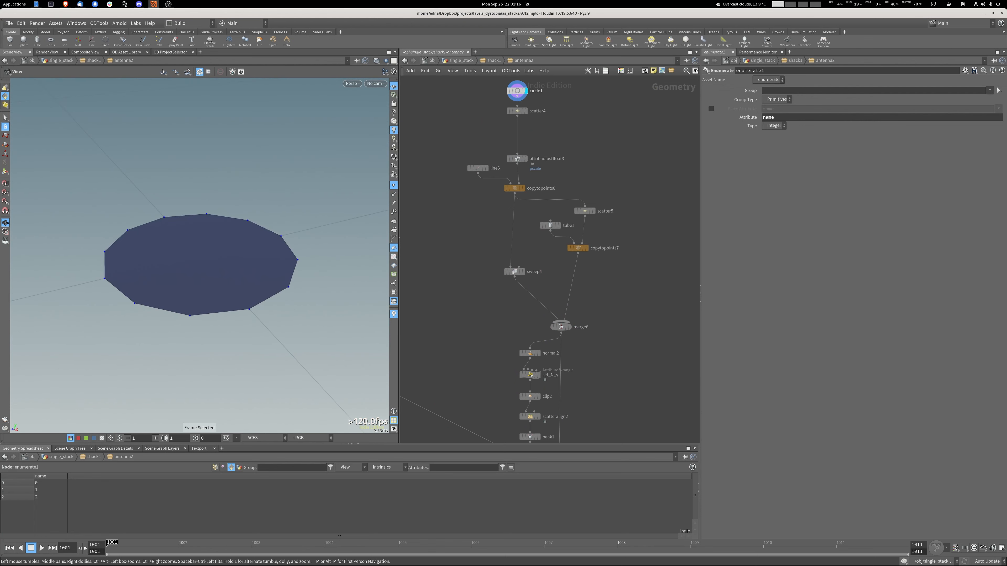
{"action": "left_click", "coordinate": [526, 111]}
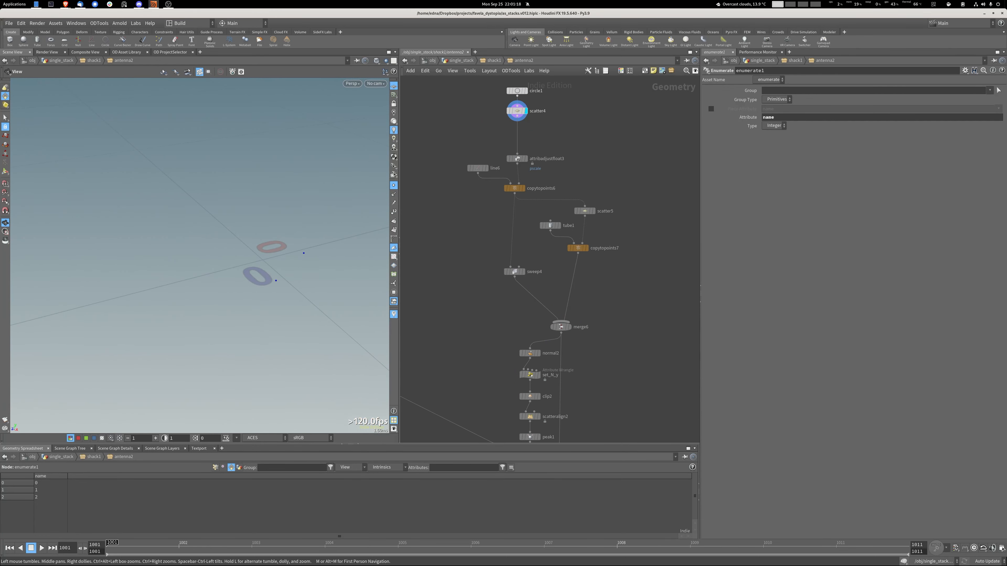
{"action": "left_click", "coordinate": [521, 188]}
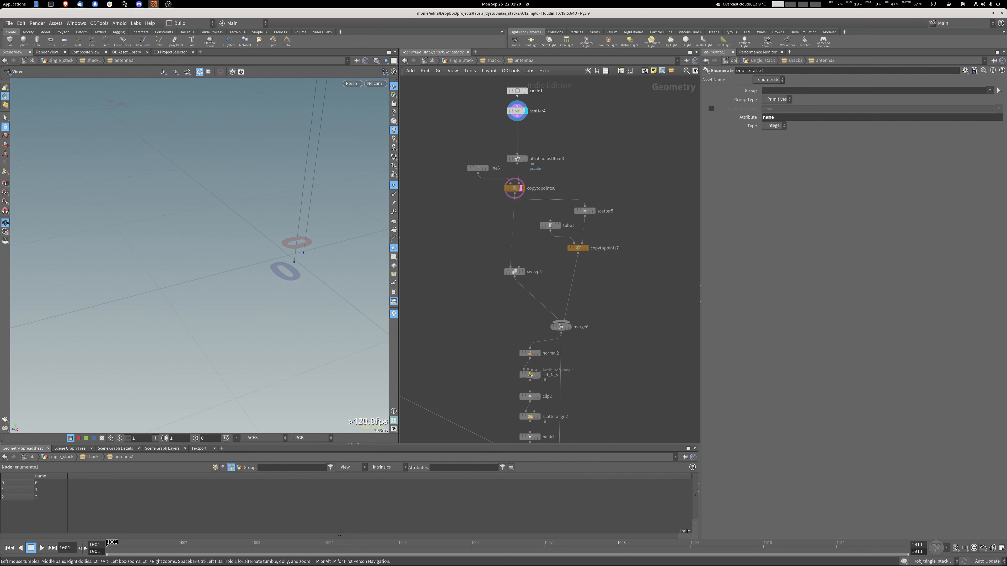
{"action": "left_click_drag", "start_coordinate": [206, 258], "coordinate": [278, 248]}
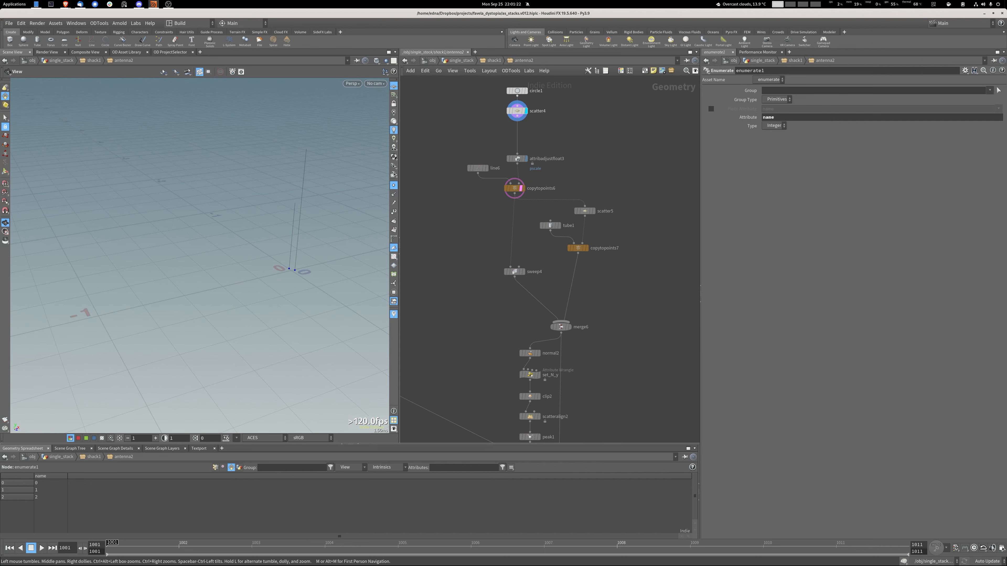
{"action": "left_click", "coordinate": [511, 110]}
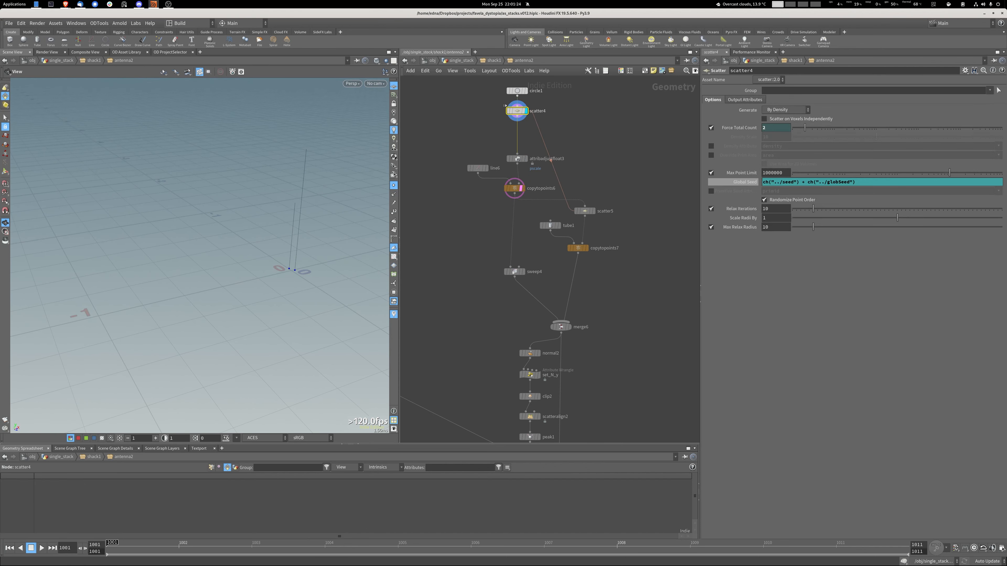
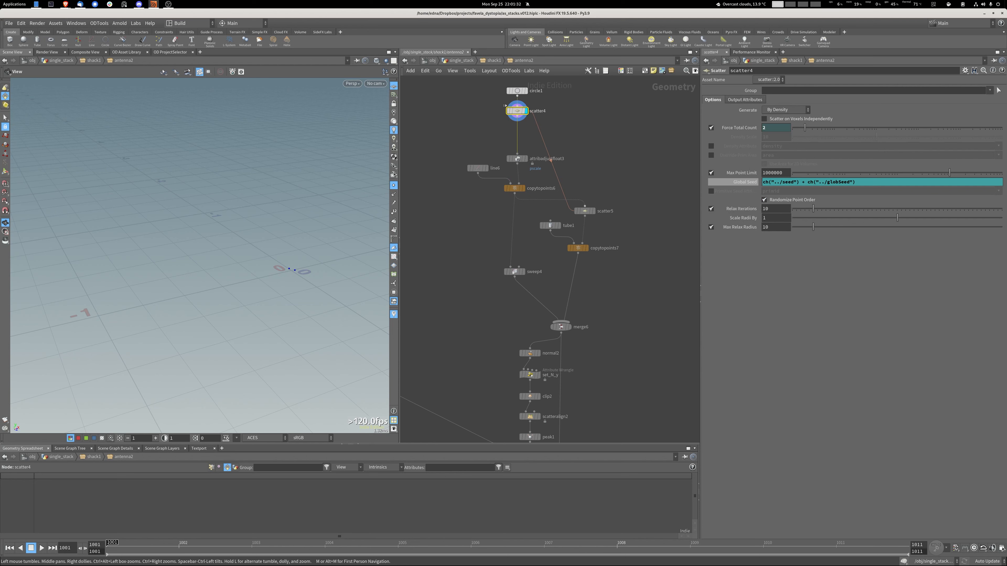
Display line6, copytopoints6, scatter5 and copytopoints7 in turn to inspect how small tubes are copied along the pole lines.
{"action": "left_click", "coordinate": [490, 156]}
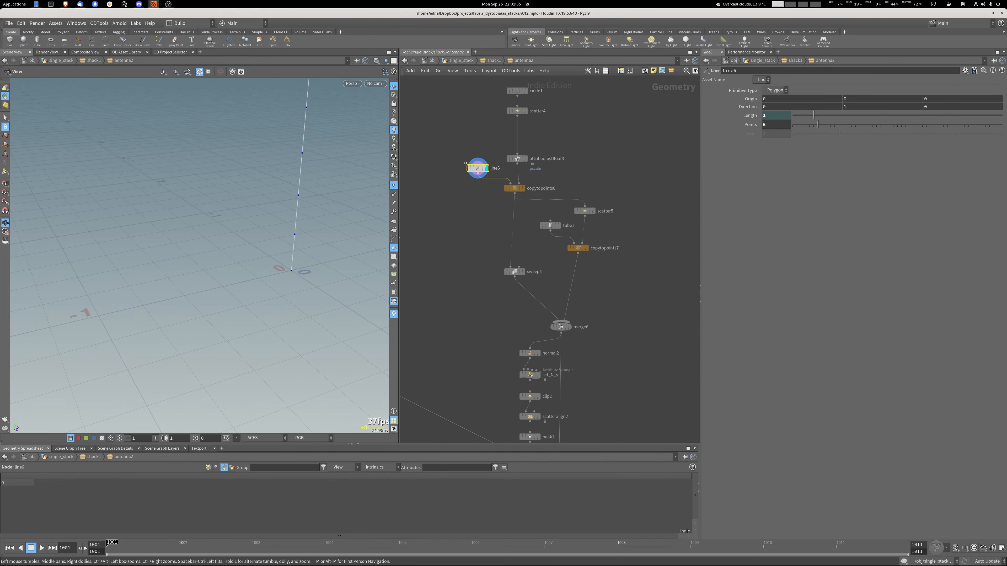
{"action": "middle_click_drag", "start_coordinate": [238, 214], "coordinate": [216, 254]}
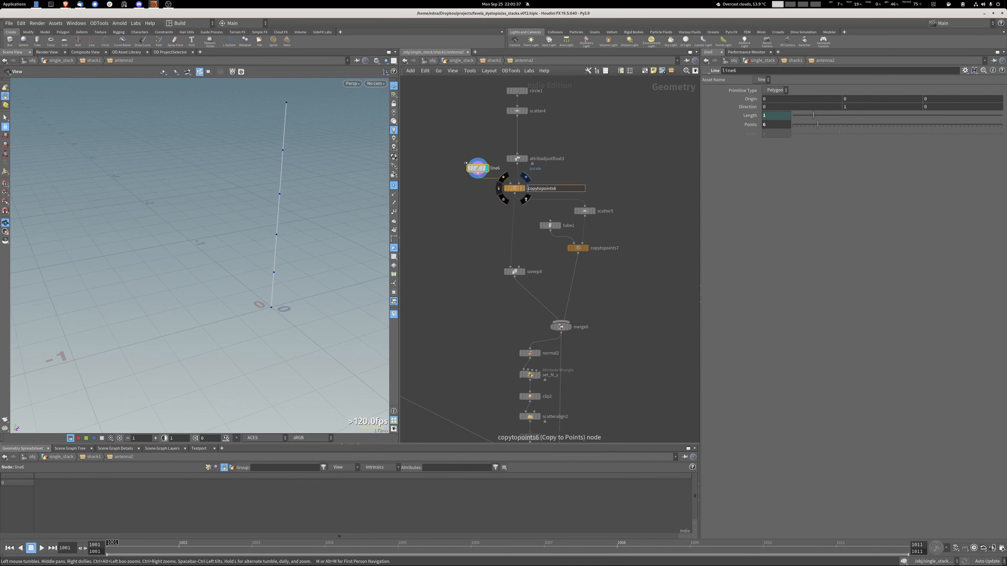
{"action": "left_click", "coordinate": [523, 188]}
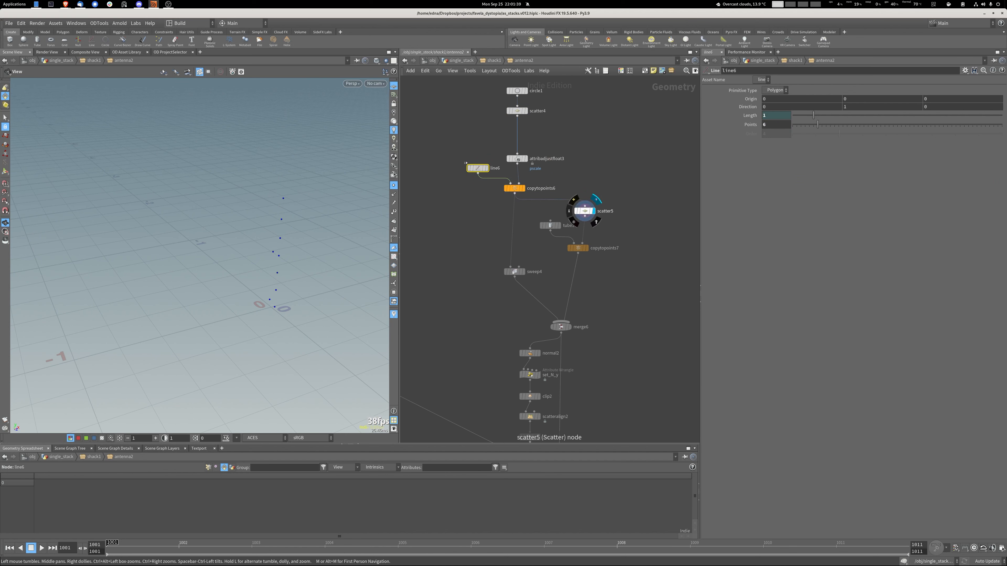
{"action": "left_click", "coordinate": [593, 211]}
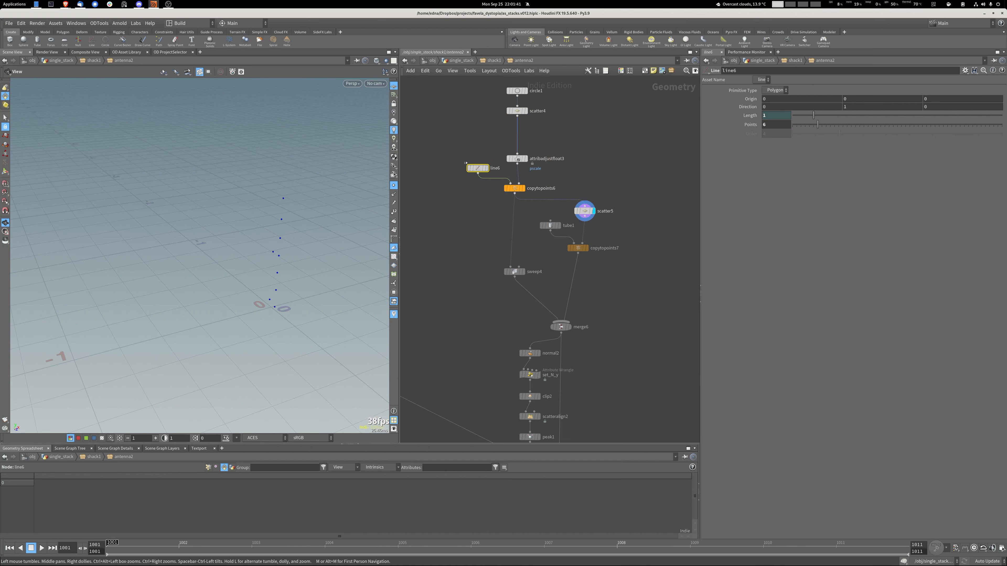
{"action": "left_click", "coordinate": [585, 248]}
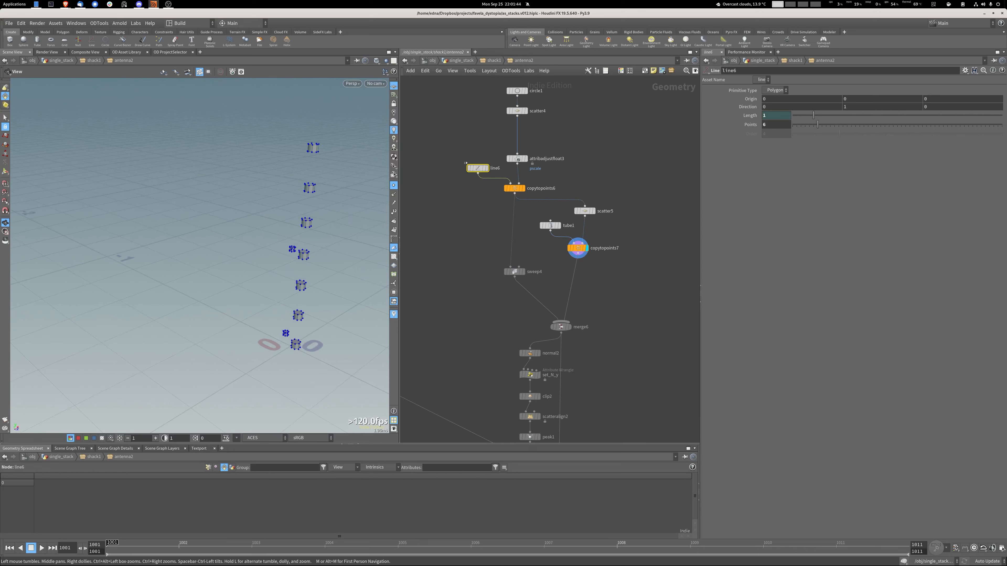
{"action": "left_click_drag", "start_coordinate": [238, 270], "coordinate": [273, 236]}
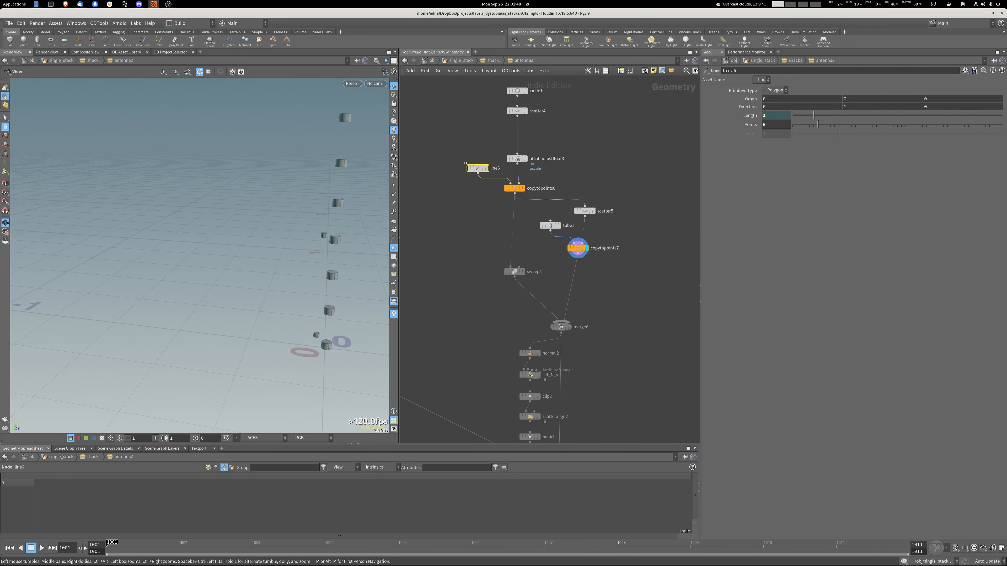
Display sweep4 and merge6 to view the swept poles combined with their tube joints, checking the shading.
{"action": "left_click", "coordinate": [523, 271]}
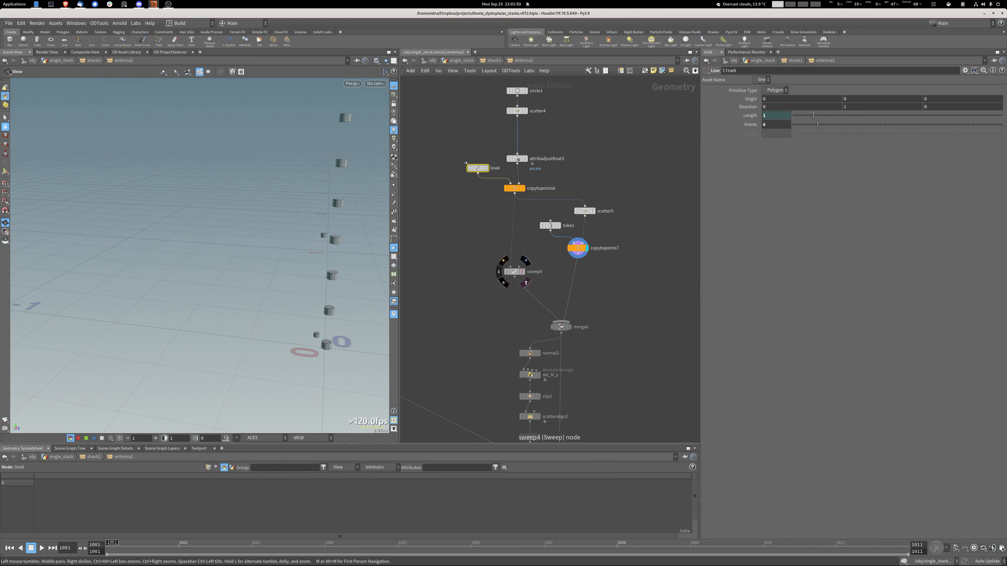
{"action": "left_click", "coordinate": [568, 326]}
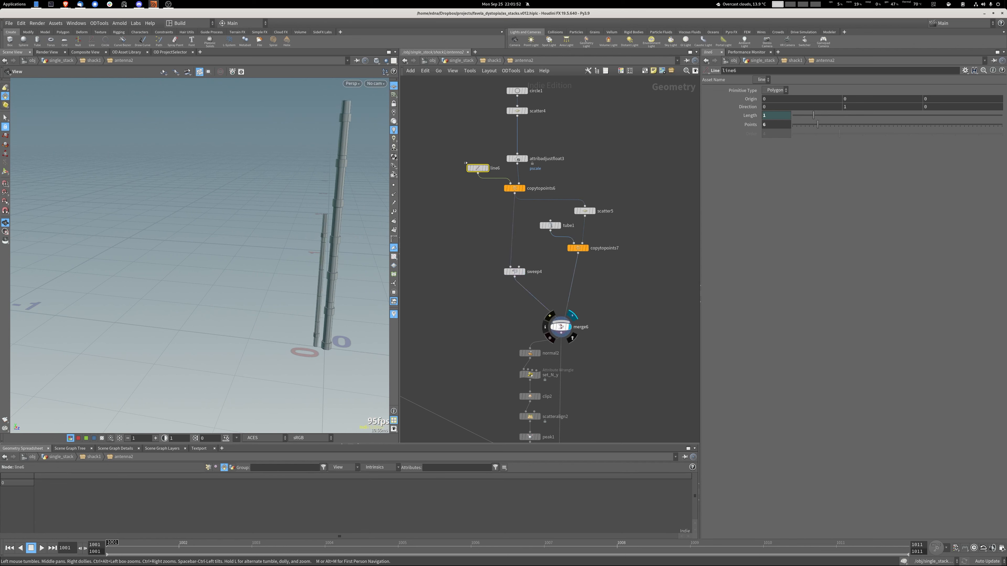
{"action": "middle_click_drag", "start_coordinate": [301, 254], "coordinate": [210, 240]}
{"action": "key", "text": "w"}
{"action": "key", "text": "shift+w"}
{"action": "mouse_move", "coordinate": [210, 246]}
{"action": "left_mouse_down"}
{"action": "mouse_move", "coordinate": [301, 248]}
{"action": "mouse_move", "coordinate": [206, 245]}
{"action": "left_mouse_up"}
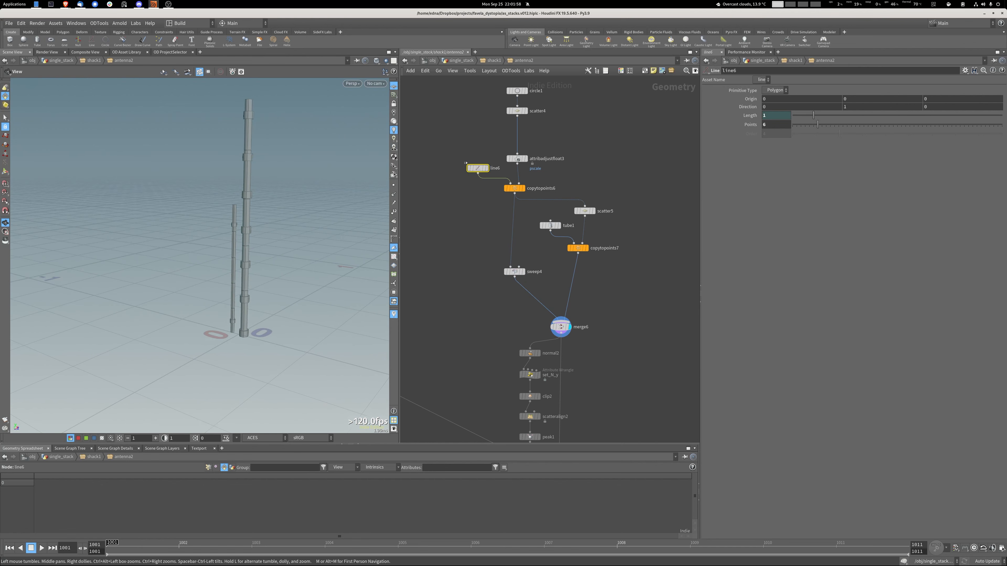
Compare clip2's trimmed poles with the points scattered by scatteralign2, reviewing both nodes' settings.
{"action": "left_click", "coordinate": [538, 396]}
{"action": "middle_click_drag", "start_coordinate": [538, 396], "coordinate": [562, 224]}
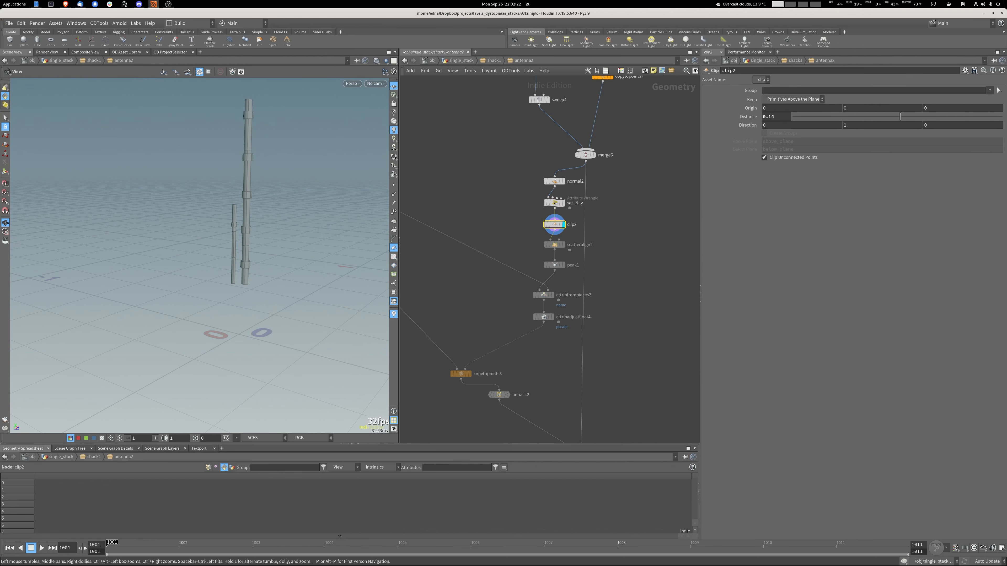
{"action": "left_click_drag", "start_coordinate": [222, 254], "coordinate": [217, 216]}
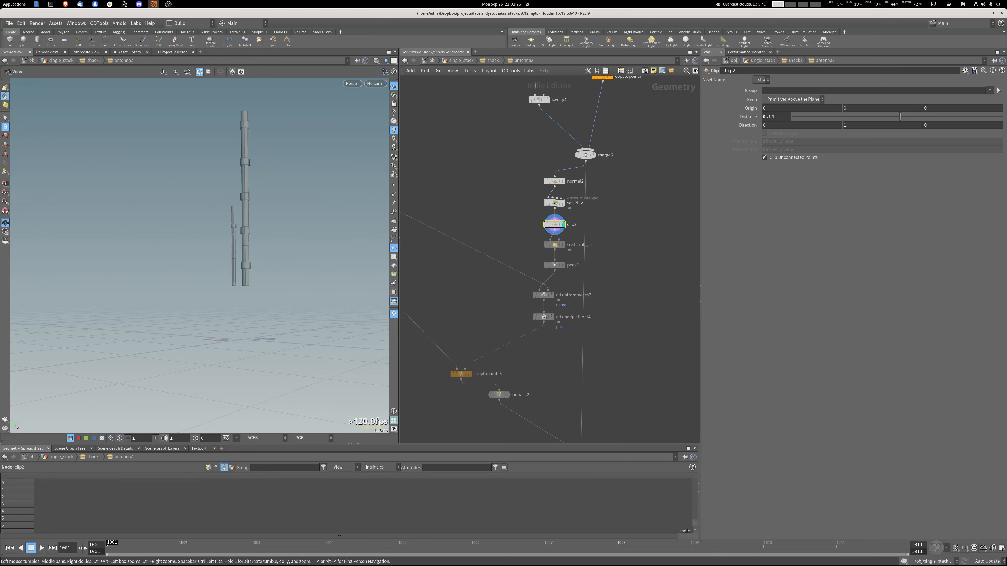
{"action": "left_click", "coordinate": [541, 240]}
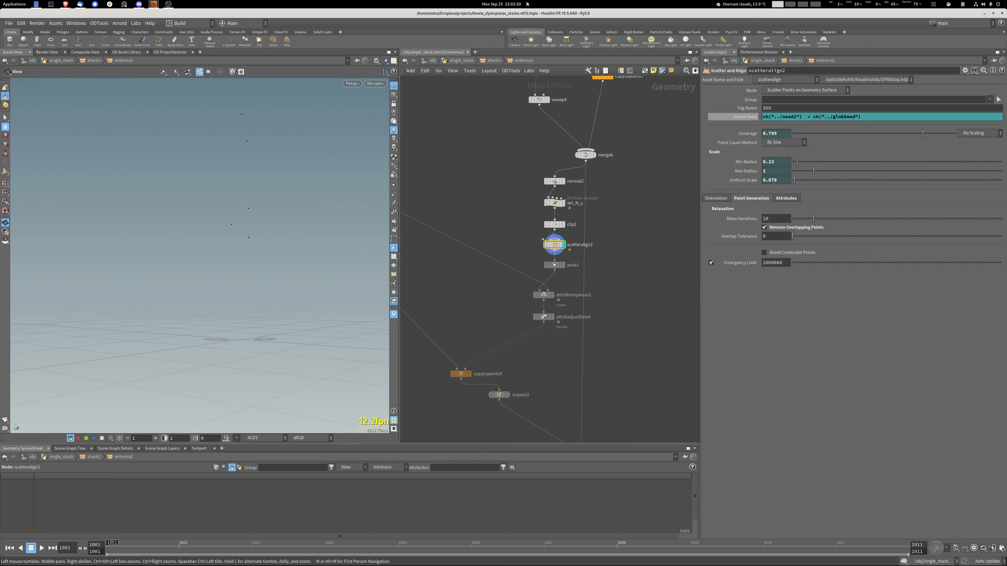
{"action": "left_click", "coordinate": [563, 225]}
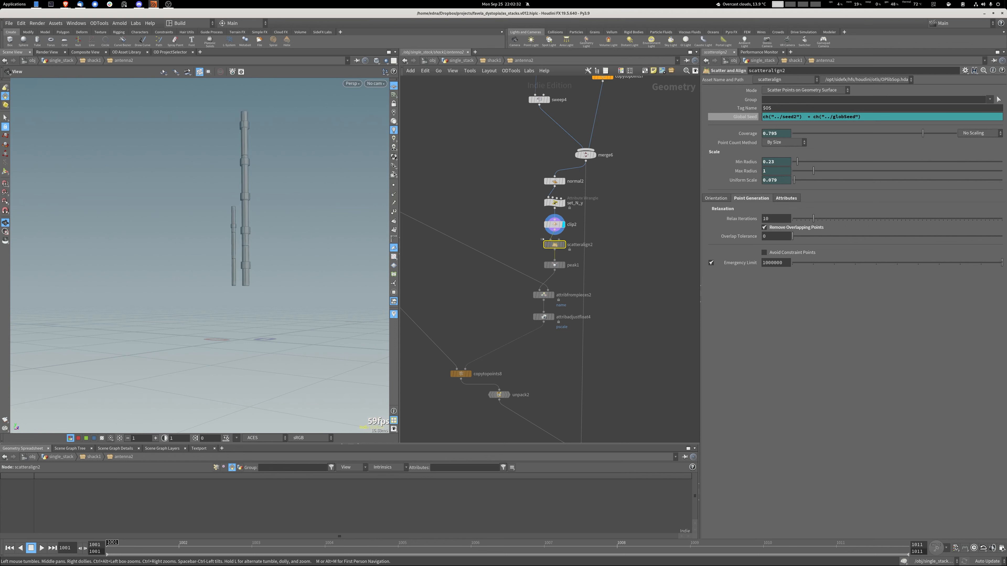
{"action": "left_click", "coordinate": [541, 240]}
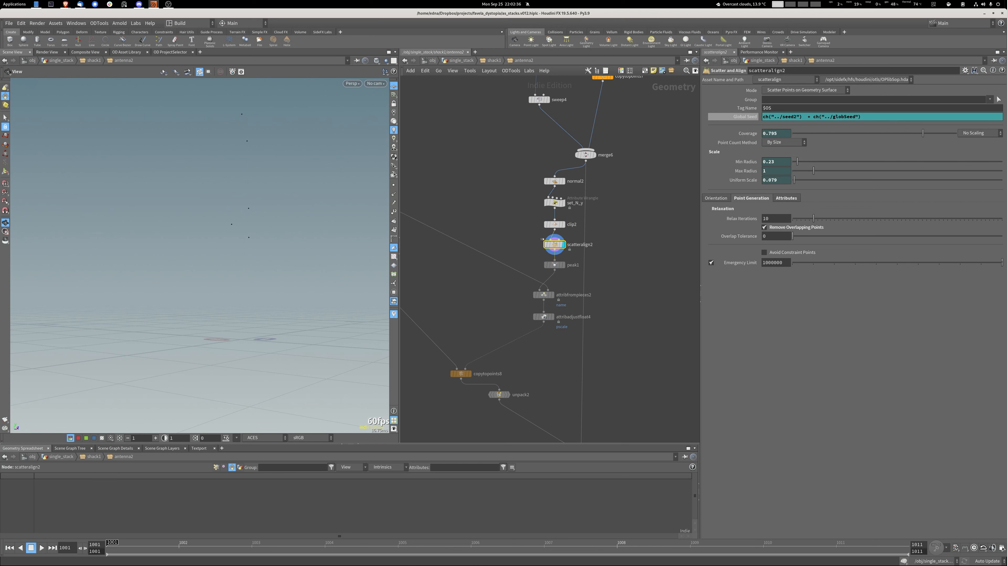
Display peak1 and try different Distance values to shift the scattered points off the poles, undoing the changes.
{"action": "left_click", "coordinate": [563, 264]}
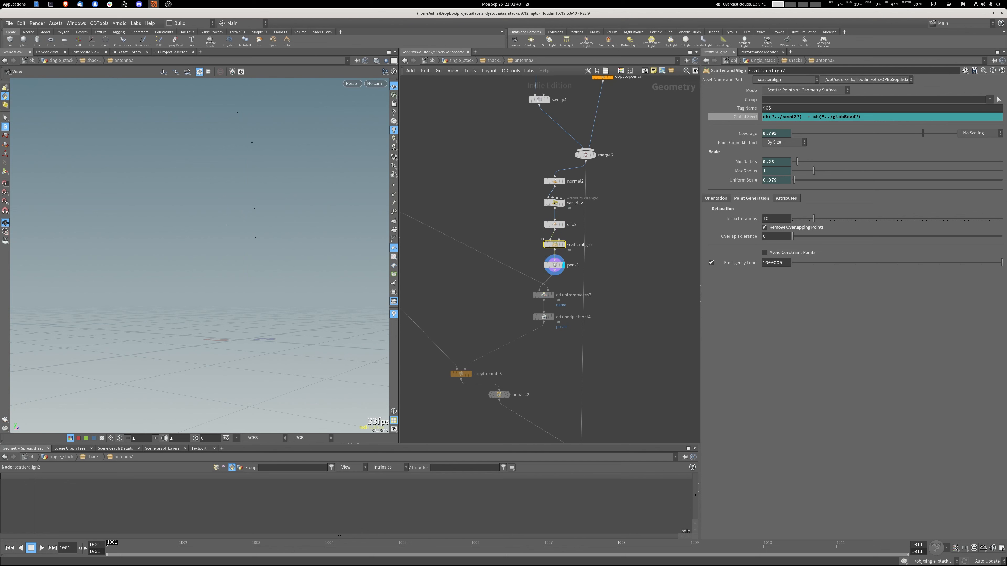
{"action": "left_click", "coordinate": [554, 264]}
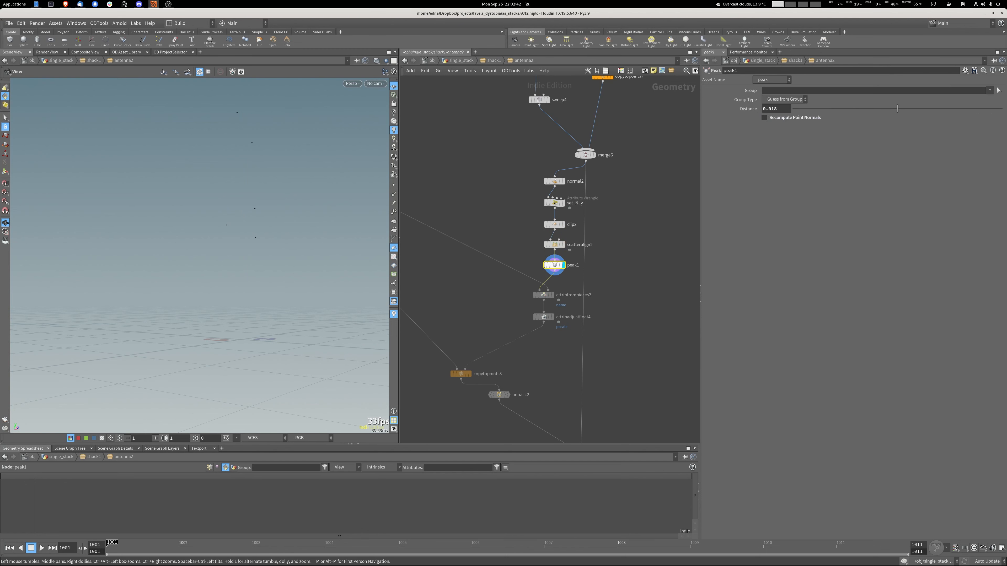
{"action": "left_click_drag", "start_coordinate": [897, 109], "coordinate": [887, 108]}
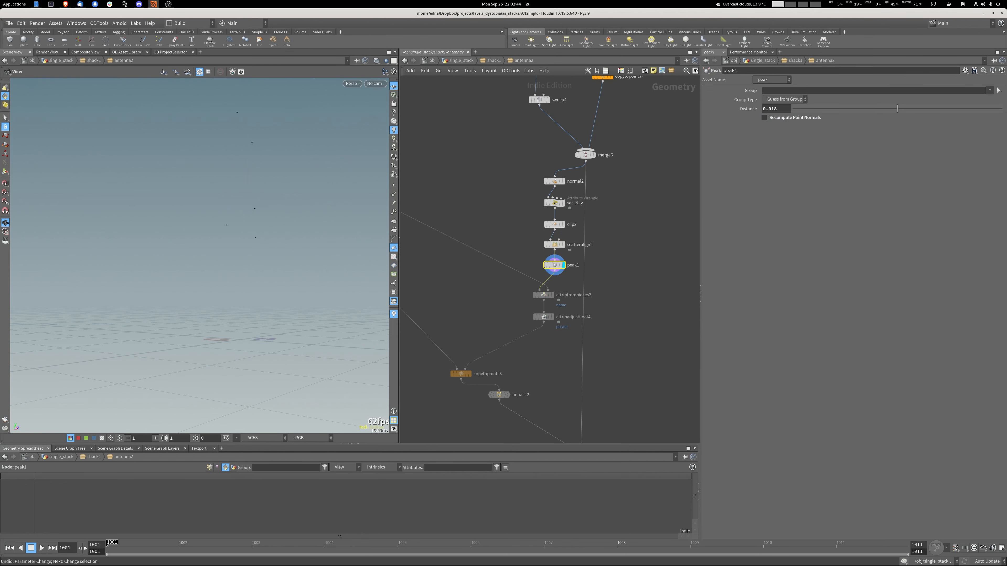
{"action": "middle_click_drag", "start_coordinate": [776, 109], "coordinate": [781, 137]}
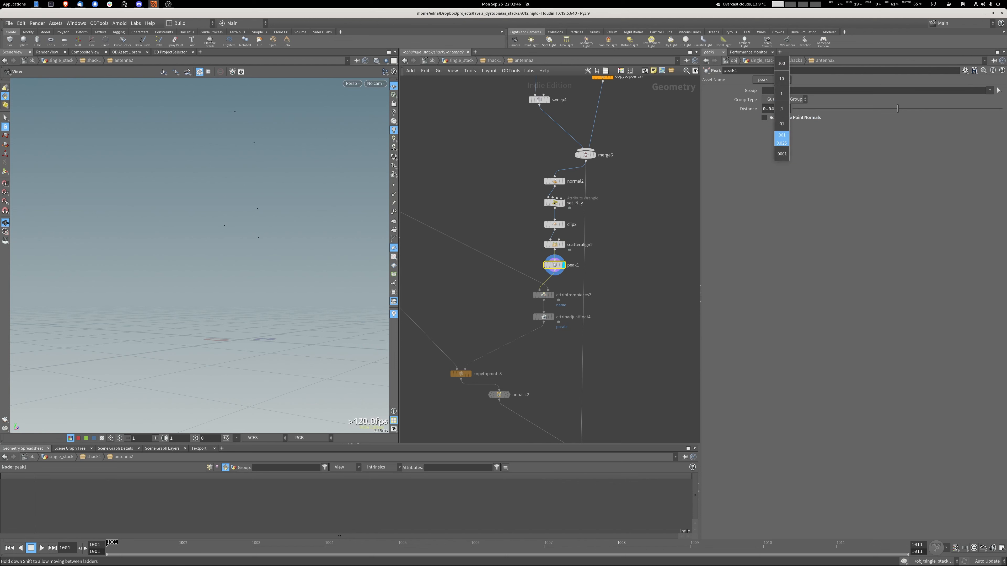
{"action": "key", "text": "ctrl+z"}
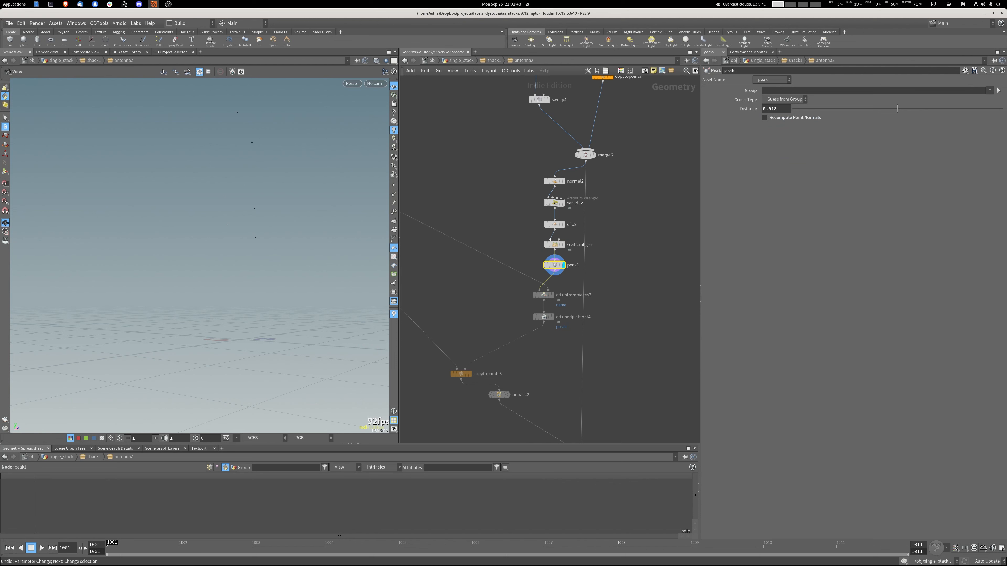
Display the antenna parts copied by copytopoints8 and try another Distance on peak1, undoing the change.
{"action": "left_click_drag", "start_coordinate": [254, 222], "coordinate": [245, 277]}
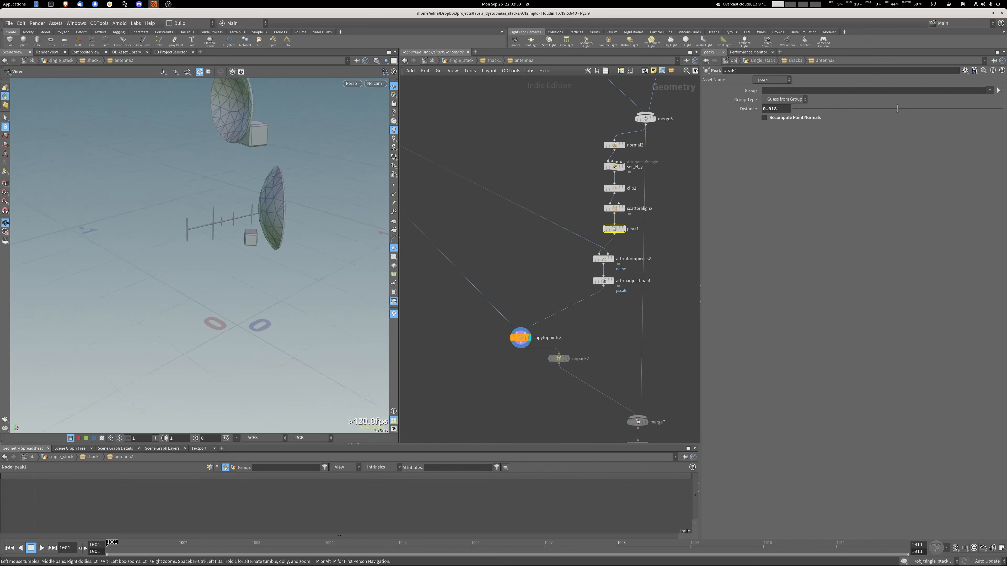
{"action": "mouse_move", "coordinate": [246, 278]}
{"action": "left_mouse_down"}
{"action": "mouse_move", "coordinate": [206, 254]}
{"action": "mouse_move", "coordinate": [270, 273]}
{"action": "mouse_move", "coordinate": [248, 271]}
{"action": "left_mouse_up"}
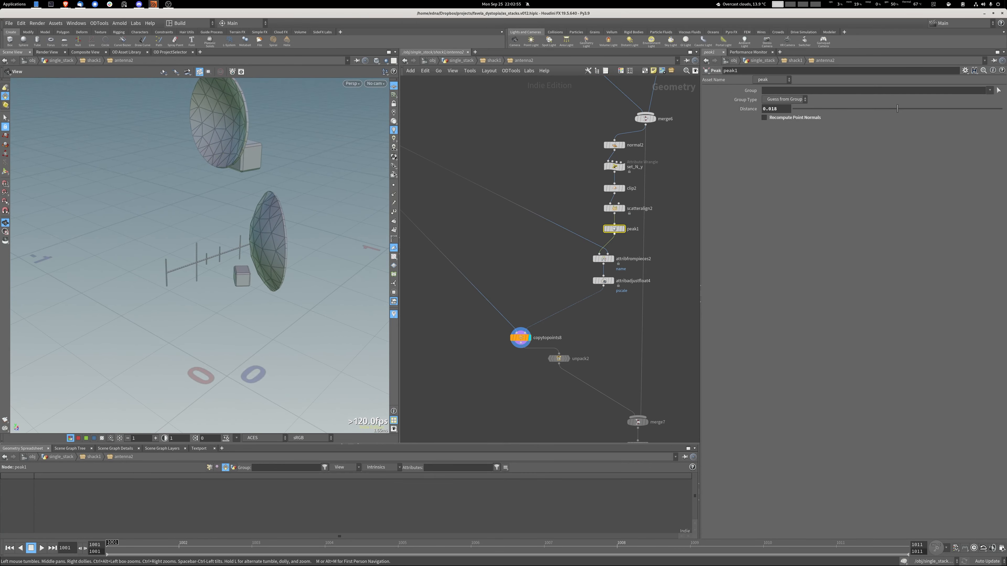
{"action": "middle_click_drag", "start_coordinate": [776, 109], "coordinate": [804, 134]}
{"action": "key", "text": "ctrl+z"}
Examine attribfrompieces2's random piece weights and attribadjustfloat4's pscale range, trying out a different maximum value.
{"action": "middle_click_drag", "start_coordinate": [591, 253], "coordinate": [563, 241]}
{"action": "left_click", "coordinate": [565, 244]}
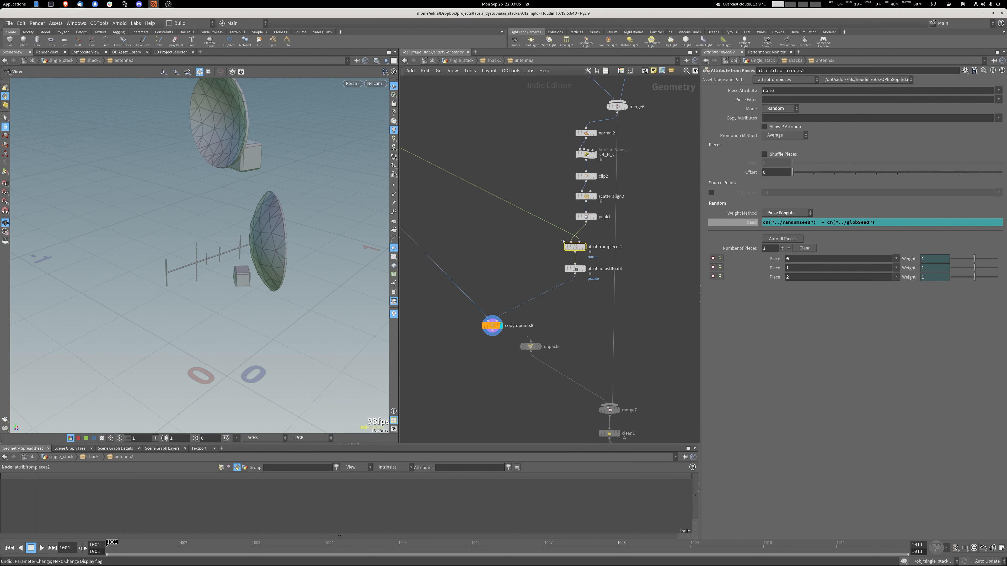
{"action": "left_click", "coordinate": [575, 268]}
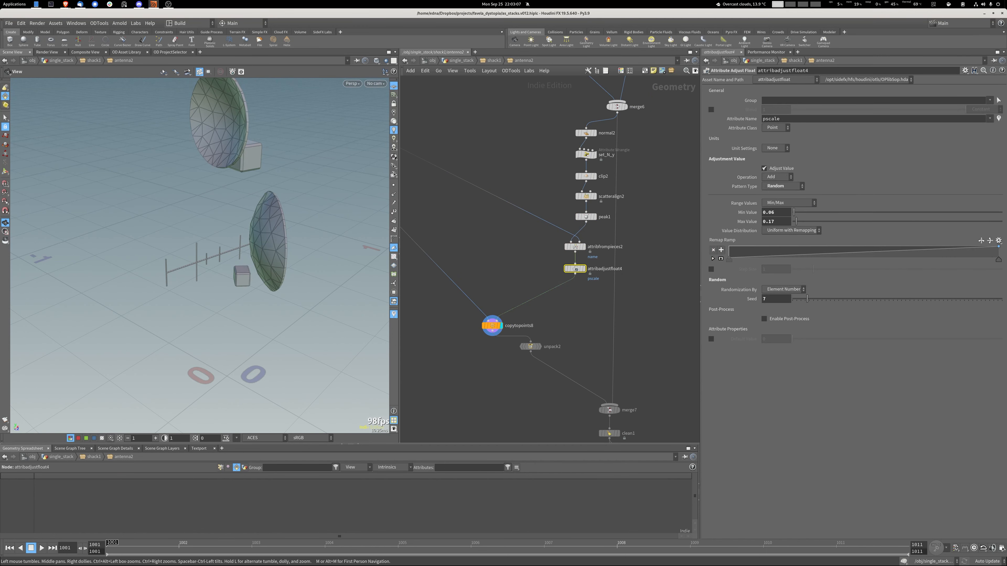
{"action": "left_click_drag", "start_coordinate": [801, 221], "coordinate": [795, 222]}
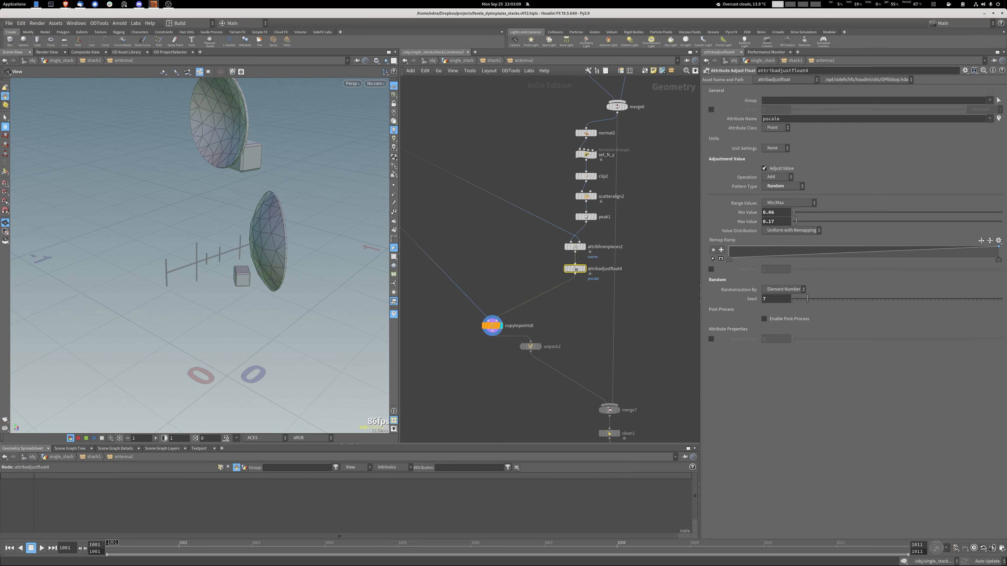
Display merge7 and frame the complete antenna with its poles, dishes, bar and boxes.
{"action": "middle_click_drag", "start_coordinate": [594, 317], "coordinate": [565, 207]}
{"action": "left_click", "coordinate": [587, 299]}
{"action": "key", "text": "f"}
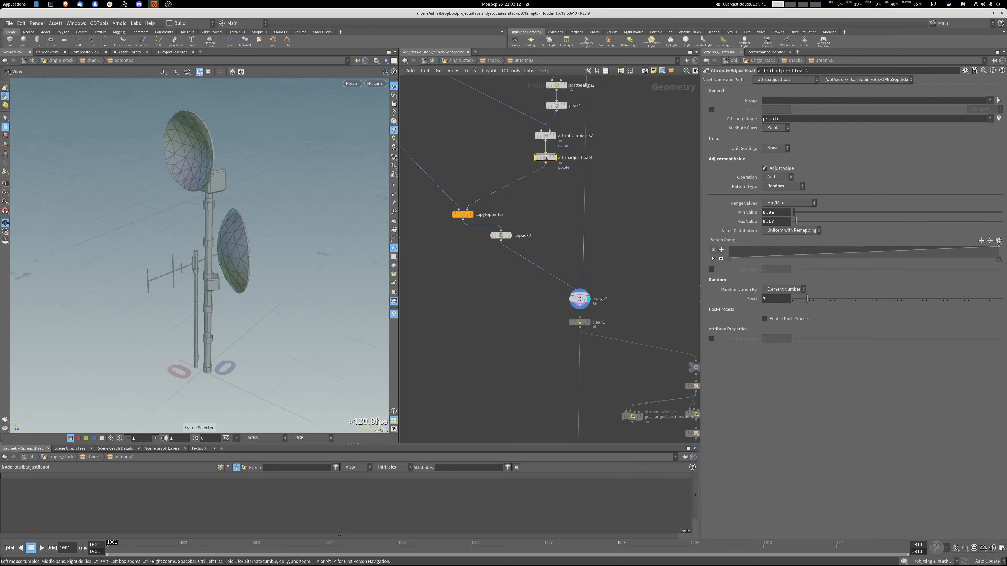
Display clean1 and merge8 in turn to compare the antenna without and with its hanging cables.
{"action": "middle_click_drag", "start_coordinate": [587, 299], "coordinate": [477, 124]}
{"action": "left_click", "coordinate": [523, 154]}
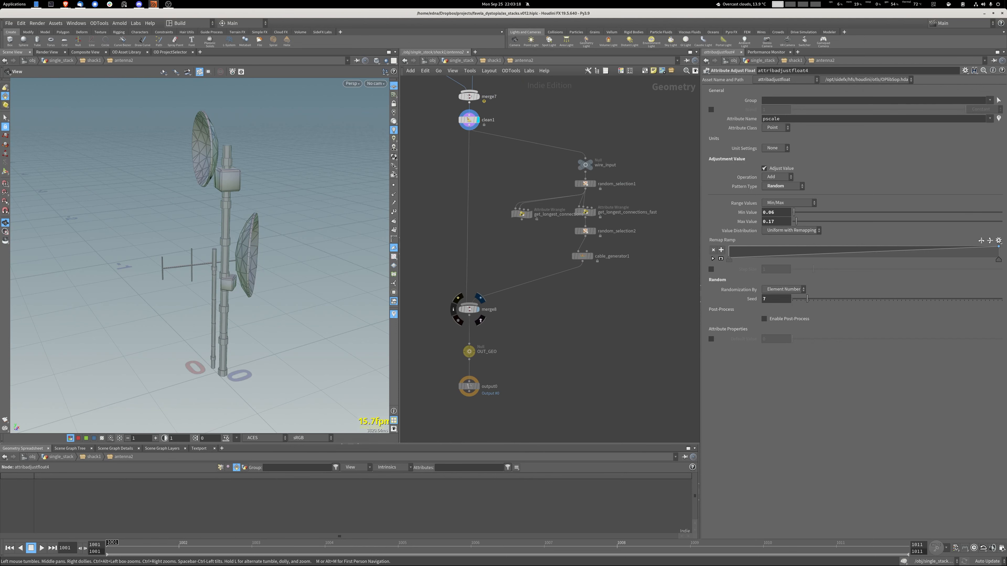
{"action": "left_click", "coordinate": [476, 309]}
{"action": "mouse_move", "coordinate": [222, 262]}
{"action": "left_mouse_down"}
{"action": "mouse_move", "coordinate": [340, 228]}
{"action": "mouse_move", "coordinate": [213, 256]}
{"action": "mouse_move", "coordinate": [154, 240]}
{"action": "mouse_move", "coordinate": [206, 256]}
{"action": "left_mouse_up"}
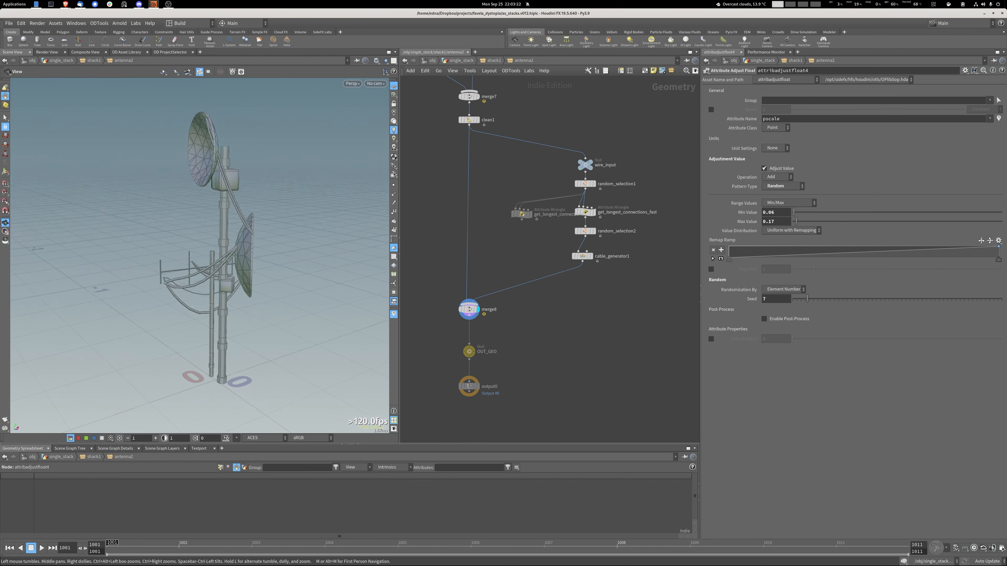
Inspect cable_generator1's settings and trace the cable branch back by displaying random_selection1 and the wire_input geometry.
{"action": "scroll", "coordinate": [628, 203], "scroll_direction": "up", "scroll_amount": 5}
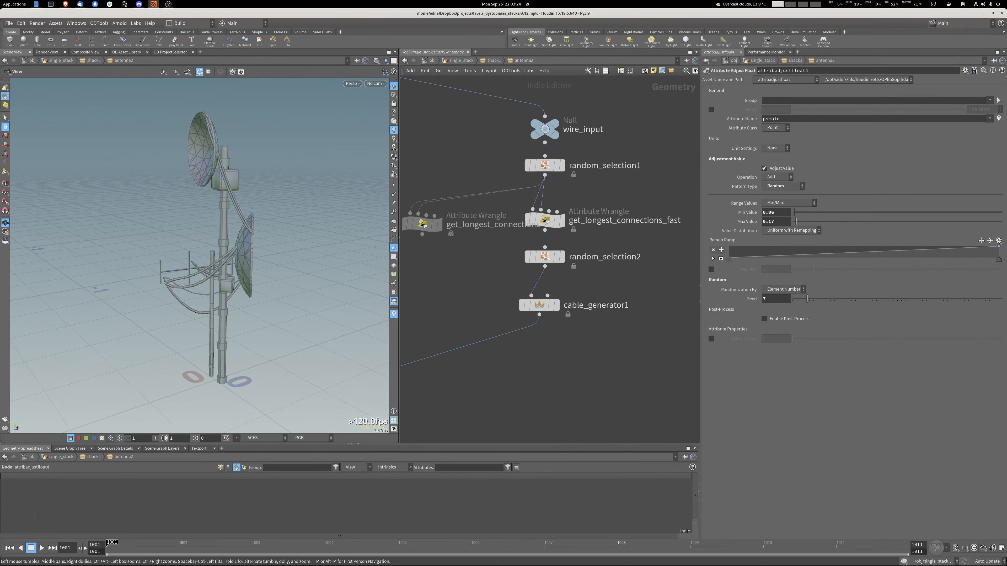
{"action": "left_click", "coordinate": [535, 310]}
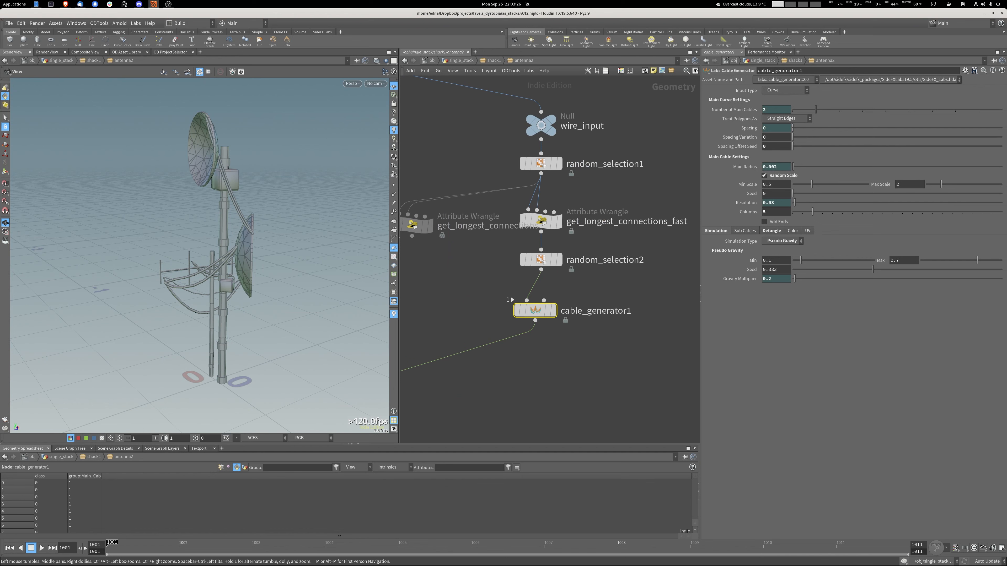
{"action": "mouse_move", "coordinate": [541, 125]}
{"action": "left_click", "coordinate": [559, 164]}
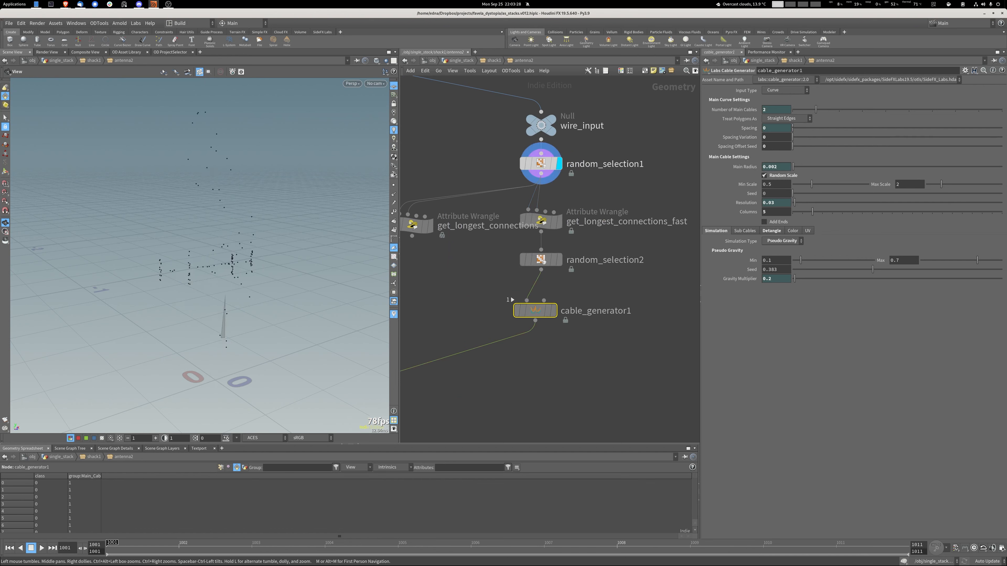
{"action": "middle_click_drag", "start_coordinate": [571, 190], "coordinate": [615, 184]}
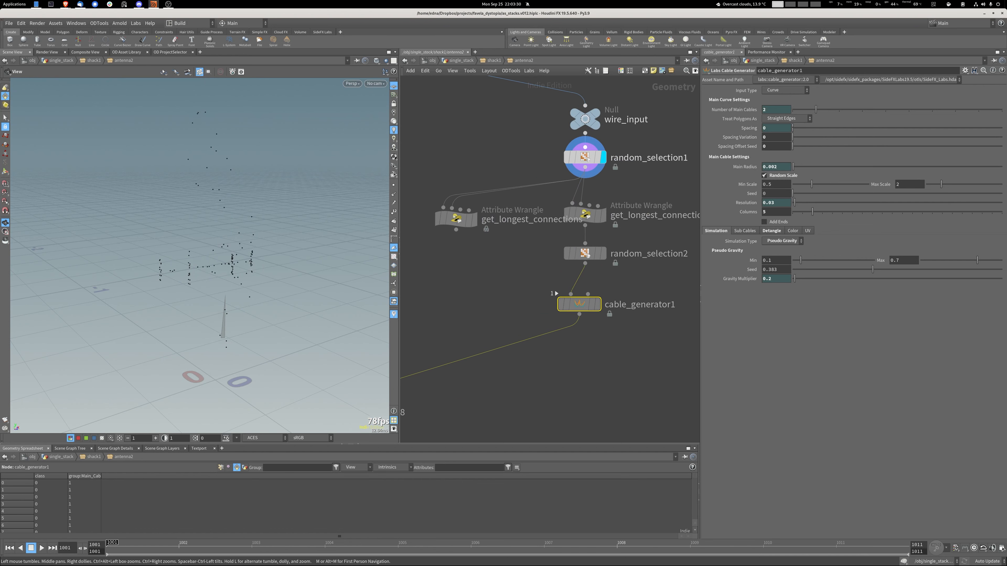
{"action": "left_click", "coordinate": [596, 112]}
{"action": "middle_click_drag", "start_coordinate": [594, 119], "coordinate": [542, 173]}
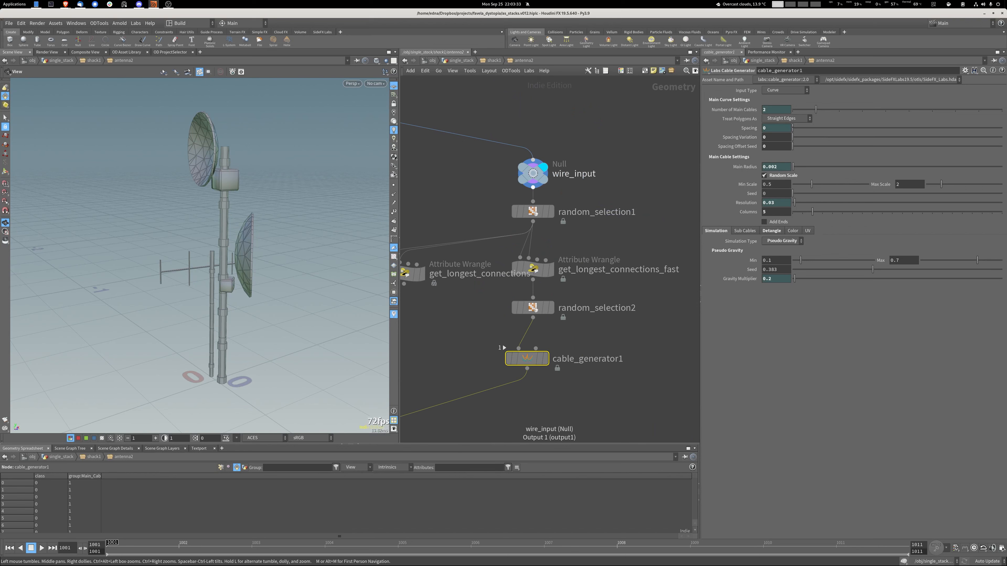
Select random_selection1 to read its count and seed settings, and display its selected points.
{"action": "left_click_drag", "start_coordinate": [533, 173], "coordinate": [532, 158]}
{"action": "left_click", "coordinate": [533, 211]}
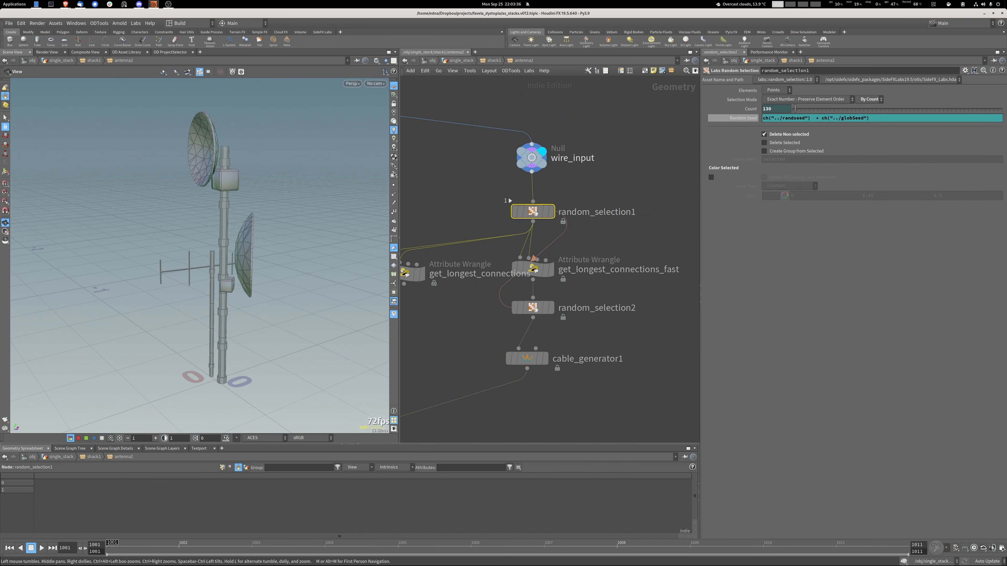
{"action": "left_click", "coordinate": [550, 212]}
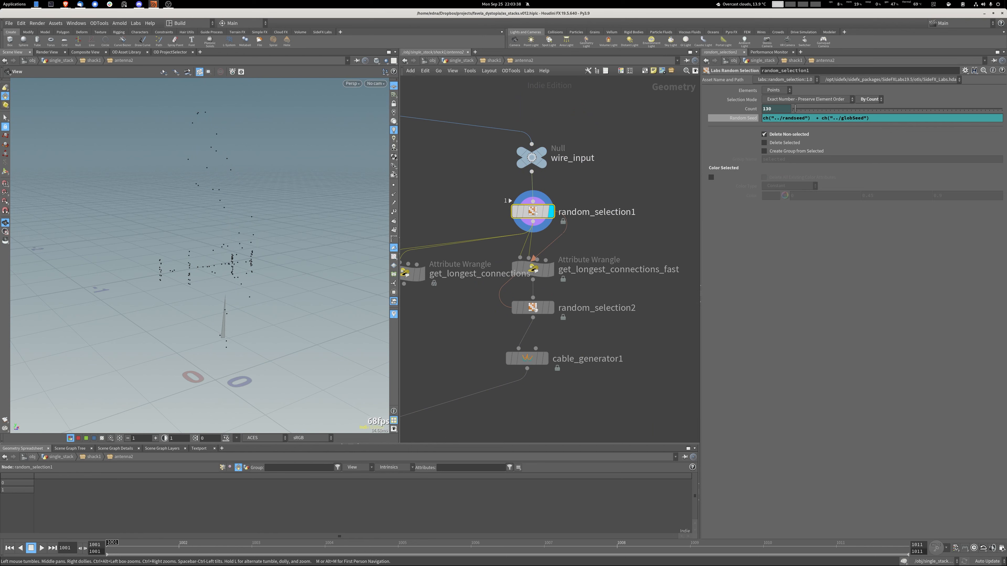
Display the lines from get_longest_connections_fast, and examine the primitives kept by random_selection2 along with its settings.
{"action": "middle_click_drag", "start_coordinate": [528, 259], "coordinate": [501, 182]}
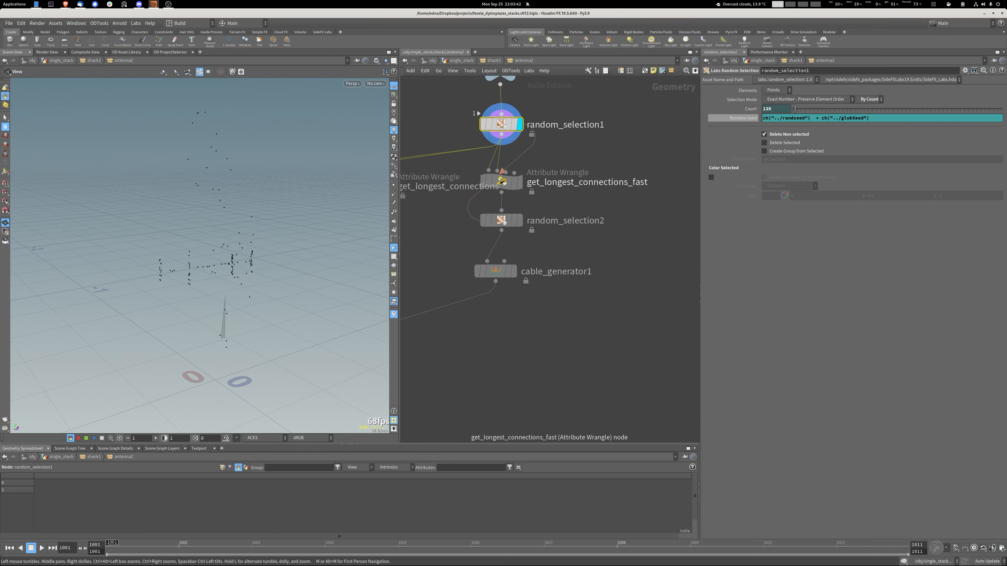
{"action": "left_click", "coordinate": [524, 159]}
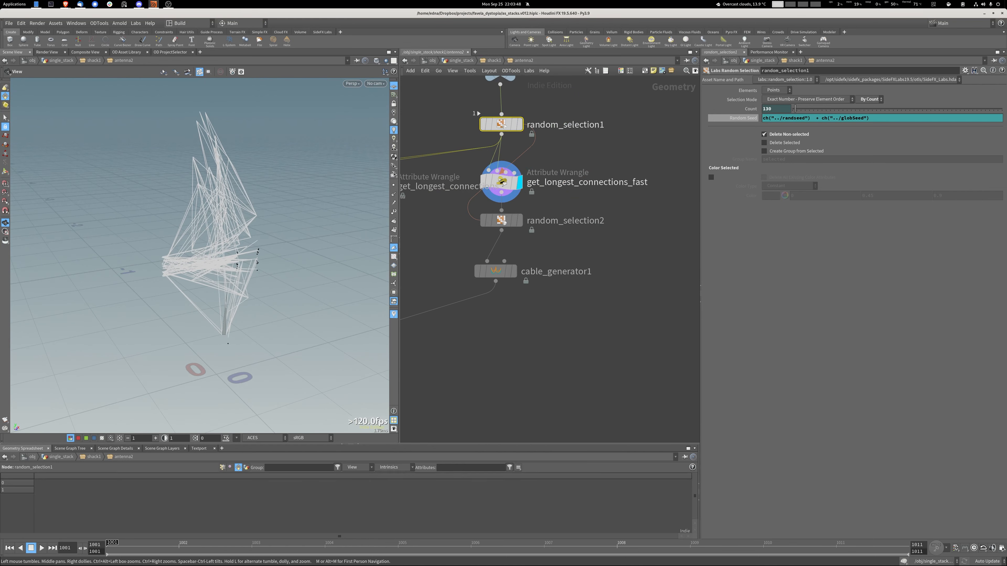
{"action": "left_click", "coordinate": [519, 221]}
{"action": "left_click", "coordinate": [501, 221]}
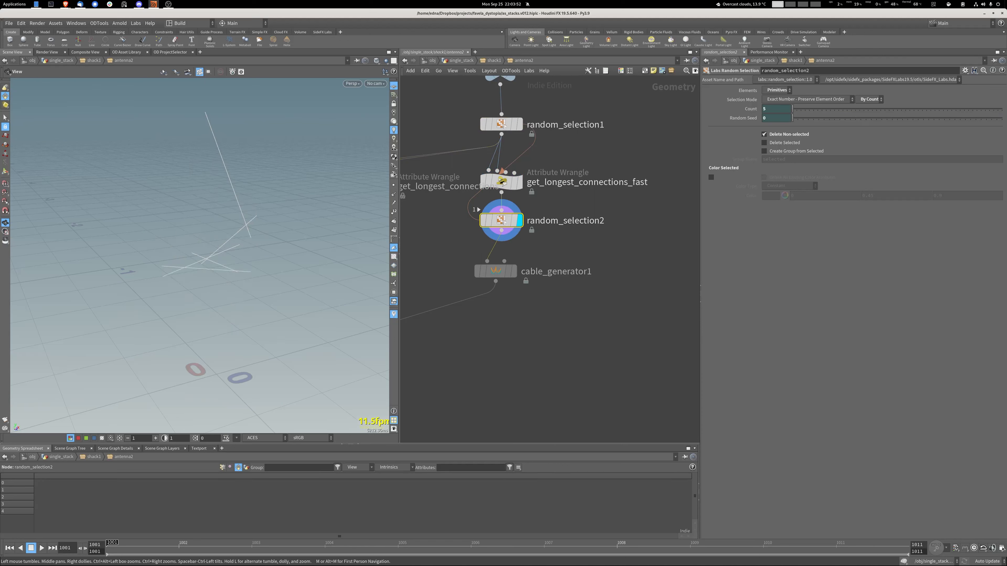
Display cable_generator1's cables and set its Pseudo Gravity Max to 0.442.
{"action": "middle_click_drag", "start_coordinate": [504, 221], "coordinate": [596, 201]}
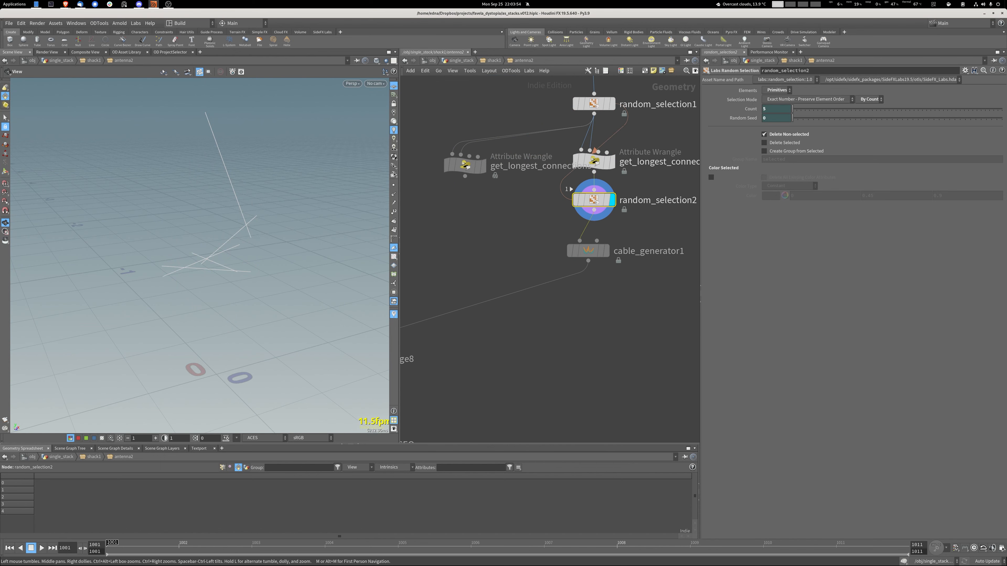
{"action": "left_click", "coordinate": [607, 251]}
{"action": "left_click", "coordinate": [588, 251]}
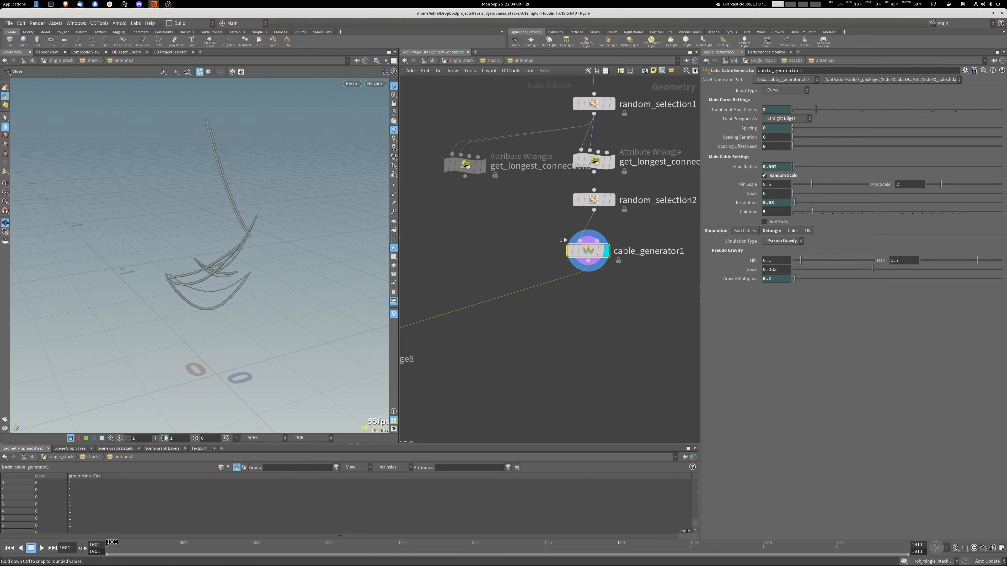
{"action": "left_click_drag", "start_coordinate": [977, 260], "coordinate": [956, 260]}
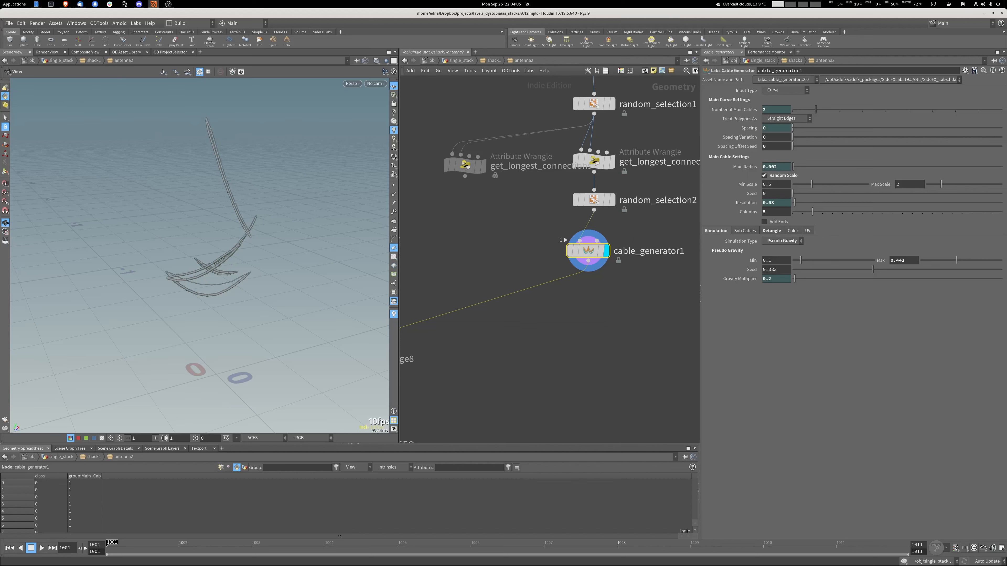
Display antenna2's final output with its cables, and delete the antenna2 node from the shack1 network.
{"action": "middle_click_drag", "start_coordinate": [479, 329], "coordinate": [618, 218]}
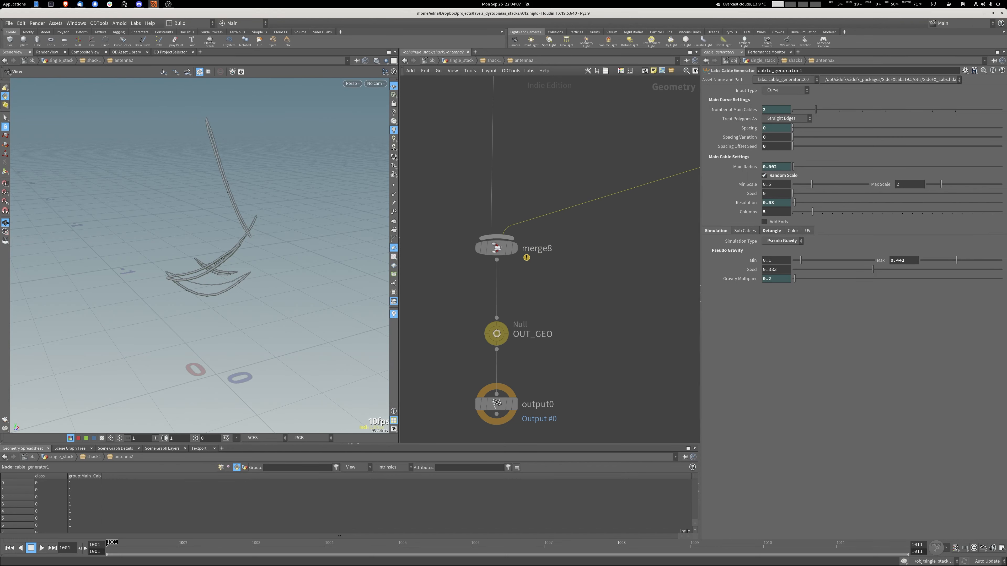
{"action": "left_click", "coordinate": [514, 248]}
{"action": "middle_click_drag", "start_coordinate": [523, 313], "coordinate": [530, 270]}
{"action": "left_click", "coordinate": [520, 360]}
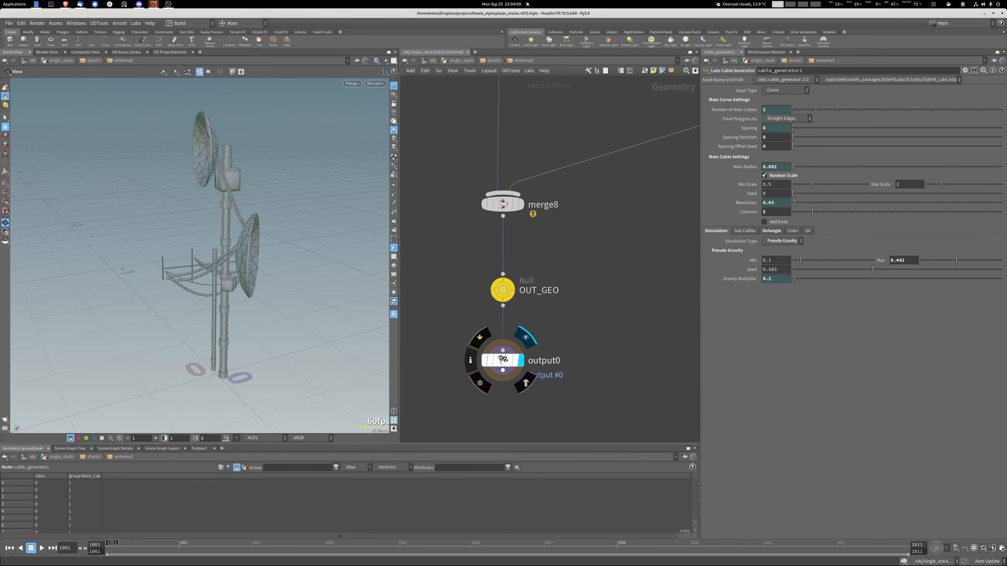
{"action": "key", "text": "u"}
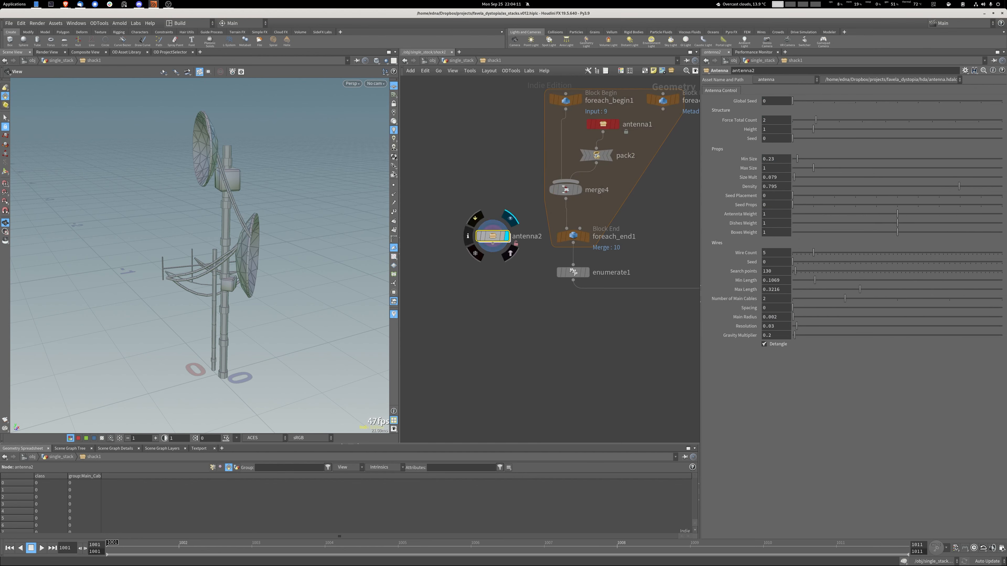
{"action": "key", "text": "Delete"}
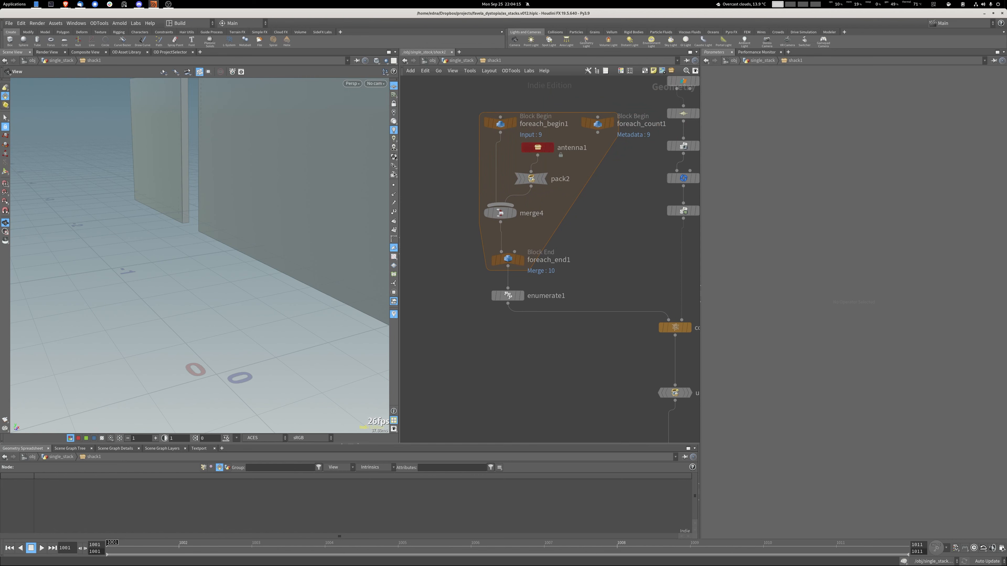
Examine the Global Seed expression of antenna1 inside the for-each loop.
{"action": "left_click", "coordinate": [537, 147]}
{"action": "left_click", "coordinate": [737, 100]}
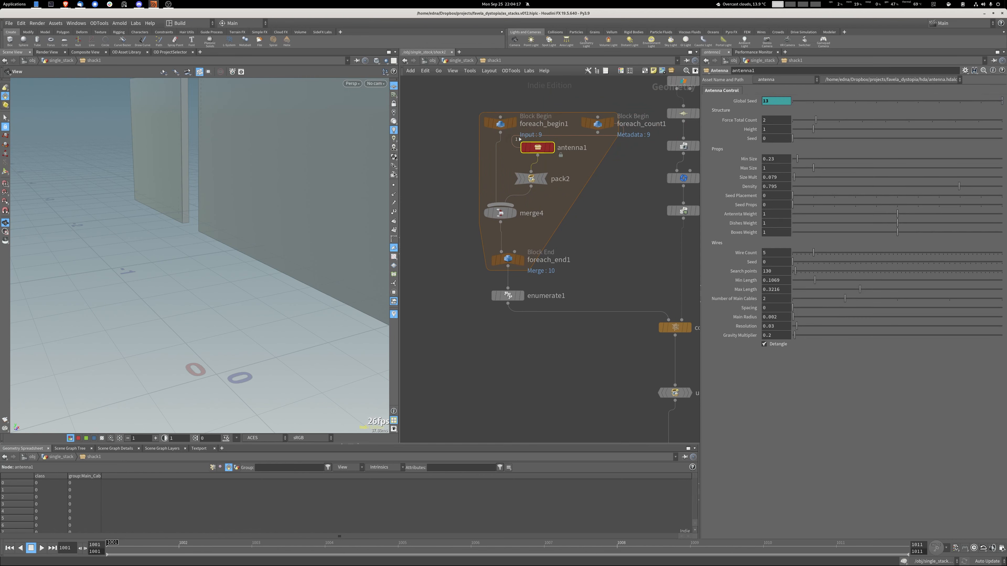
{"action": "left_click", "coordinate": [738, 101]}
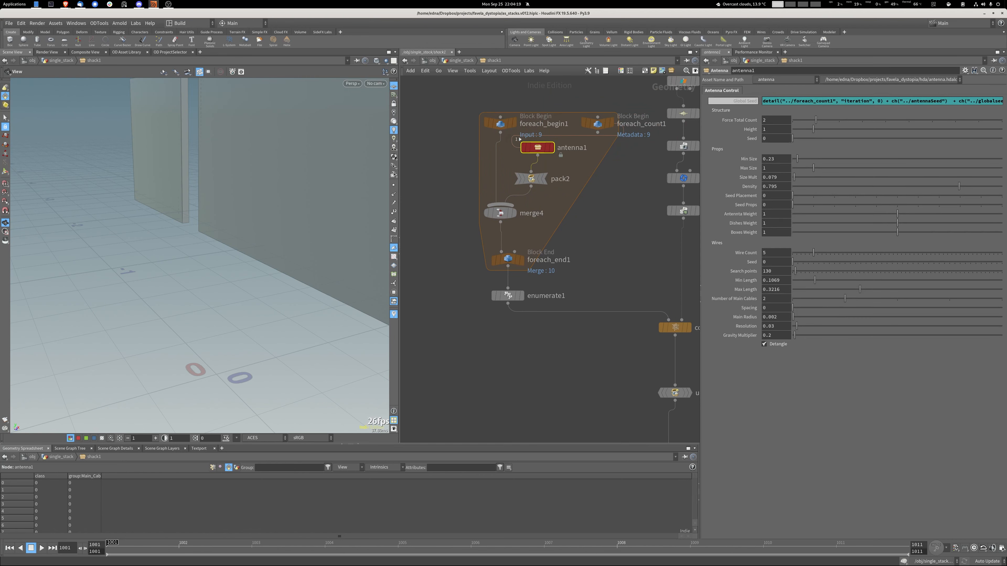
{"action": "left_click", "coordinate": [737, 101]}
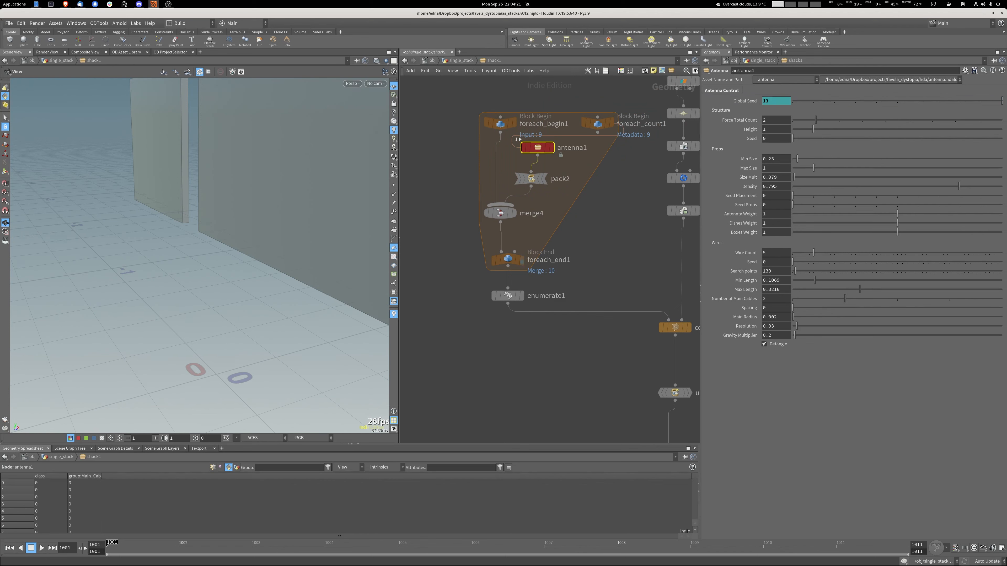
Display foreach_end1 and frame the overlapping antenna variants it generates.
{"action": "left_click", "coordinate": [522, 261]}
{"action": "key", "text": "space+f"}
{"action": "left_click_drag", "start_coordinate": [199, 278], "coordinate": [238, 246]}
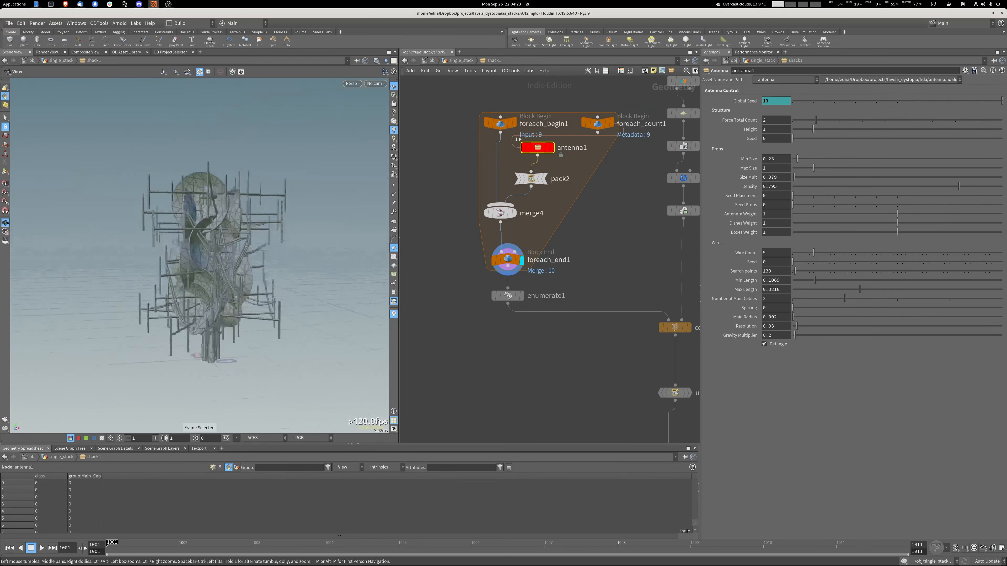
{"action": "left_click_drag", "start_coordinate": [236, 297], "coordinate": [301, 303]}
Display attribadjustinteger1 and frame the scattered antenna points carrying the variant attribute.
{"action": "middle_click_drag", "start_coordinate": [626, 269], "coordinate": [503, 284]}
{"action": "left_click", "coordinate": [574, 225]}
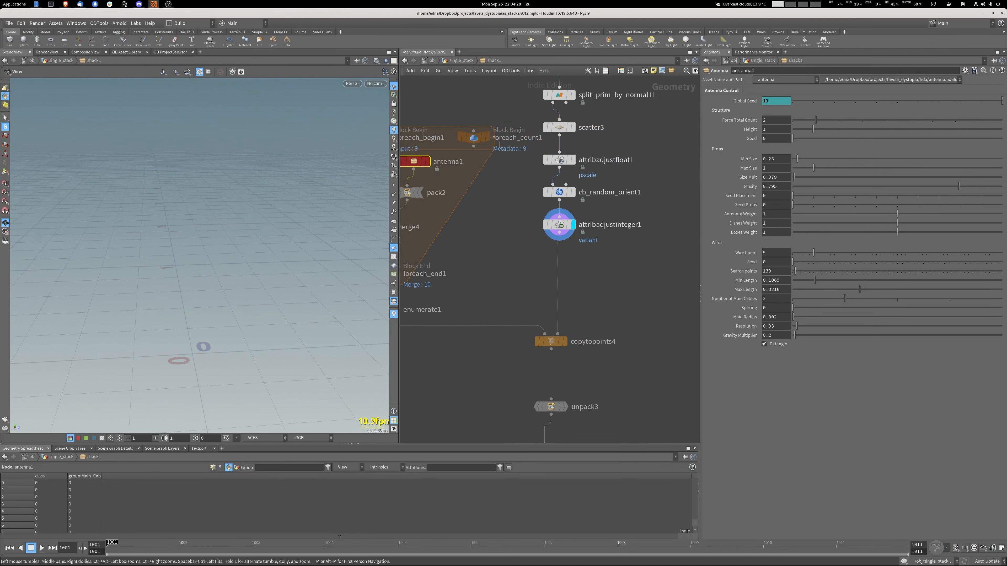
{"action": "middle_click_drag", "start_coordinate": [579, 254], "coordinate": [550, 274]}
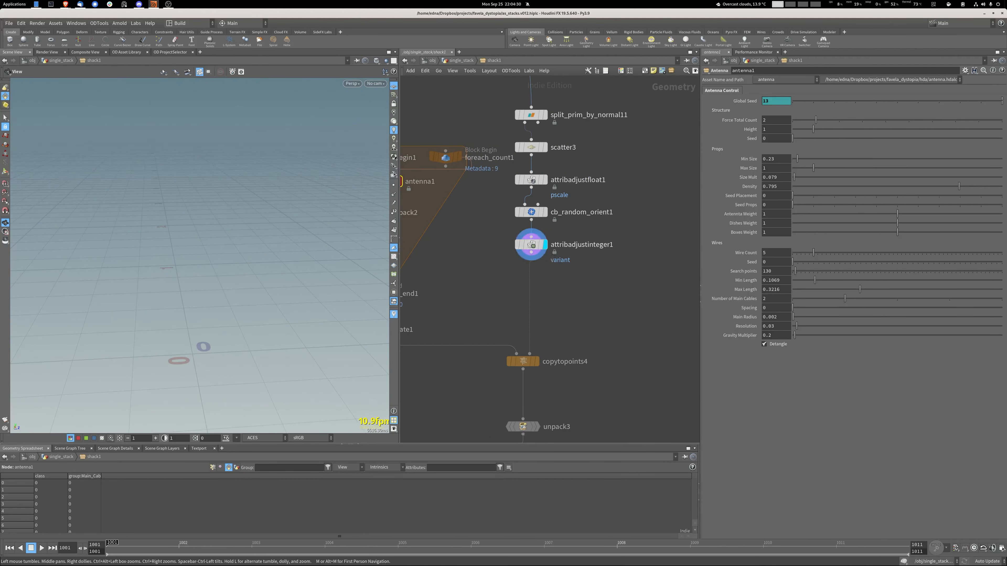
{"action": "key", "text": "space+f"}
Display copytopoints4 and frame the antenna variants placed on the scattered points.
{"action": "middle_click_drag", "start_coordinate": [468, 317], "coordinate": [543, 233]}
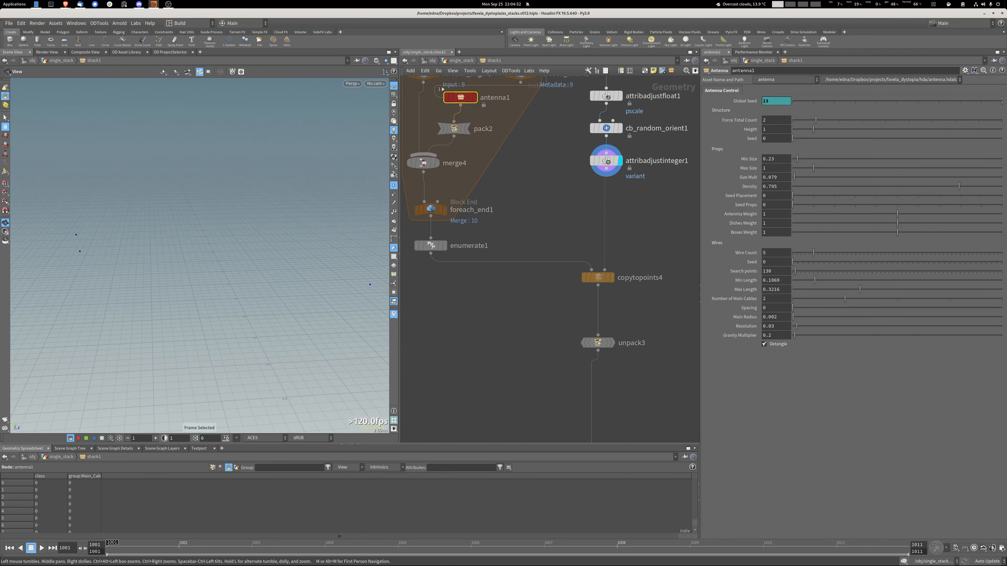
{"action": "left_click", "coordinate": [611, 278]}
{"action": "key", "text": "space+f"}
{"action": "left_click_drag", "start_coordinate": [223, 277], "coordinate": [234, 257]}
Go to the AC unit modelling nodes beside the AC PLACEMENT branch and display tube1 and box2.
{"action": "middle_click_drag", "start_coordinate": [555, 338], "coordinate": [480, 193]}
{"action": "scroll", "coordinate": [523, 134], "scroll_direction": "down", "scroll_amount": 5}
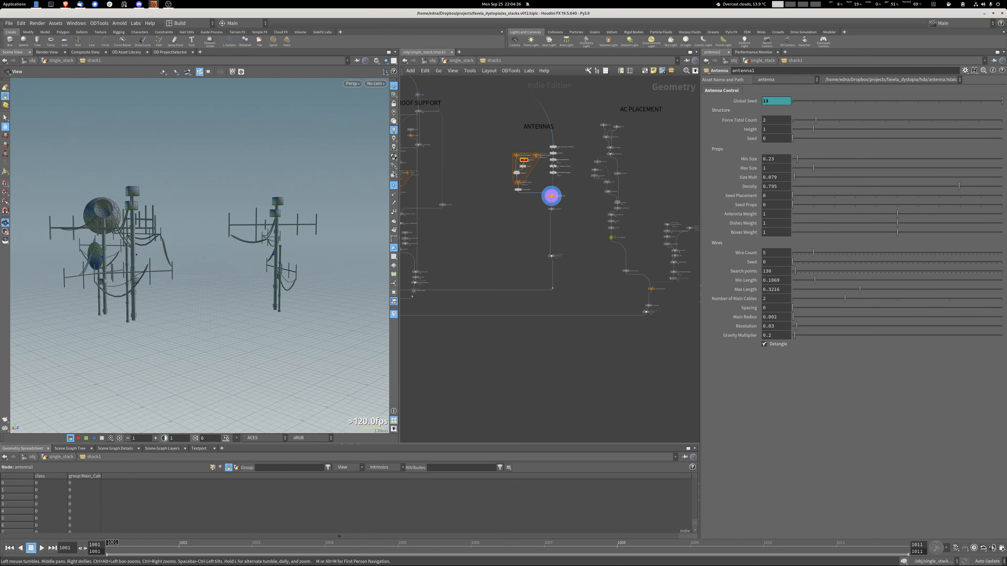
{"action": "middle_click_drag", "start_coordinate": [548, 198], "coordinate": [409, 234]}
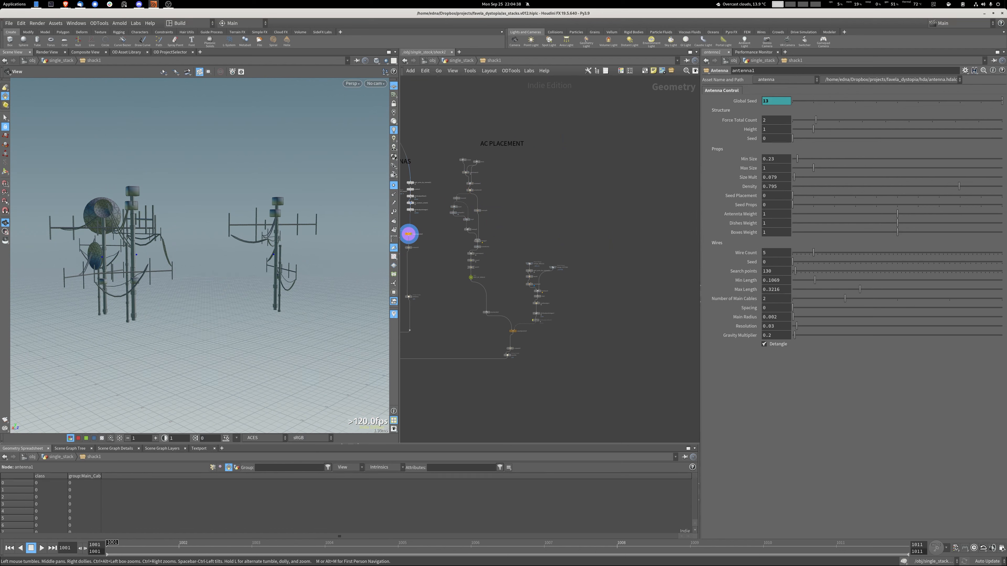
{"action": "scroll", "coordinate": [501, 211], "scroll_direction": "up", "scroll_amount": 2}
{"action": "middle_click_drag", "start_coordinate": [501, 210], "coordinate": [579, 258]}
{"action": "scroll", "coordinate": [529, 194], "scroll_direction": "up", "scroll_amount": 6}
{"action": "middle_click_drag", "start_coordinate": [529, 195], "coordinate": [505, 129]}
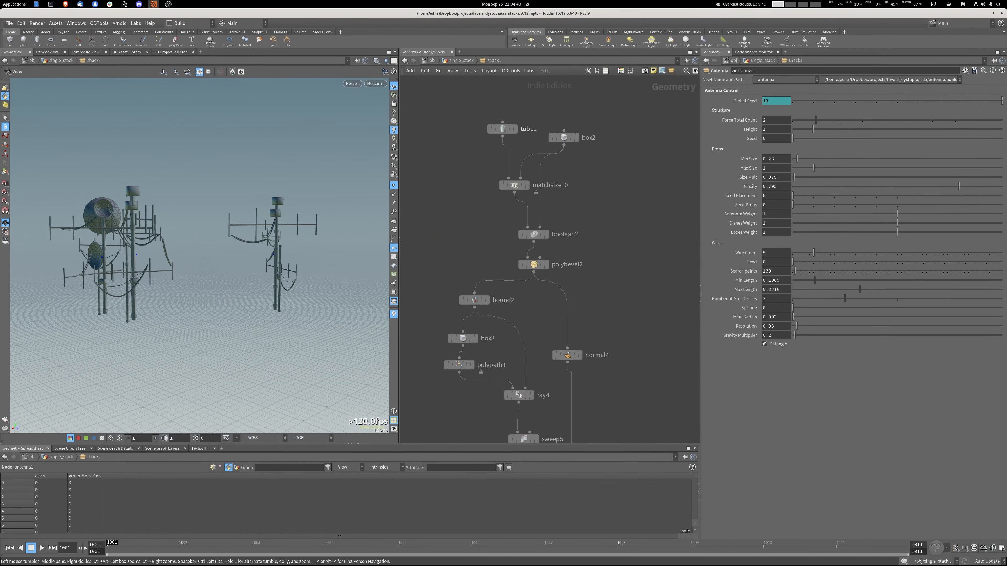
{"action": "left_click", "coordinate": [514, 129]}
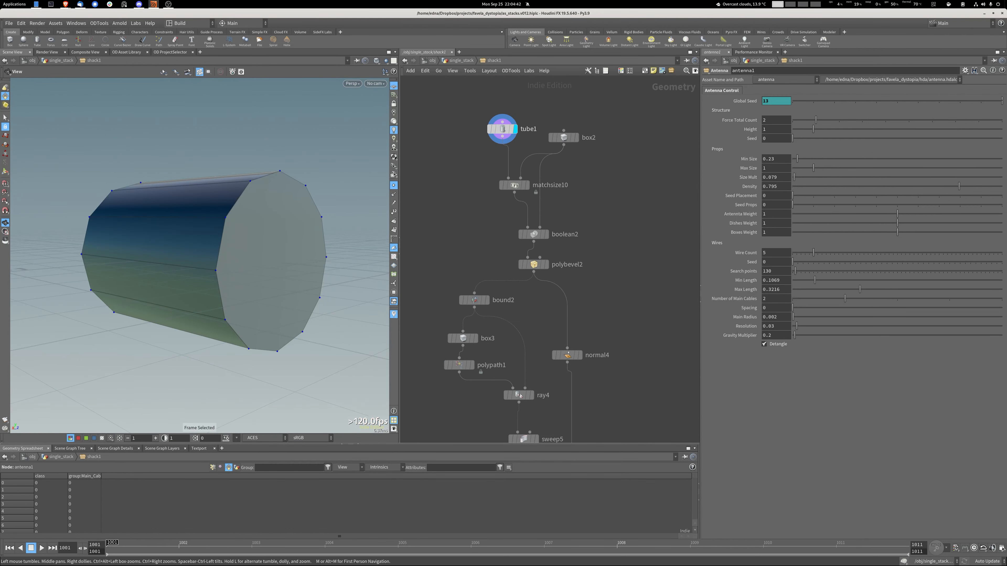
{"action": "left_click", "coordinate": [576, 138]}
Display boolean2 and polybevel2 to examine the AC box with its cut and bevelled round opening.
{"action": "left_click", "coordinate": [546, 235]}
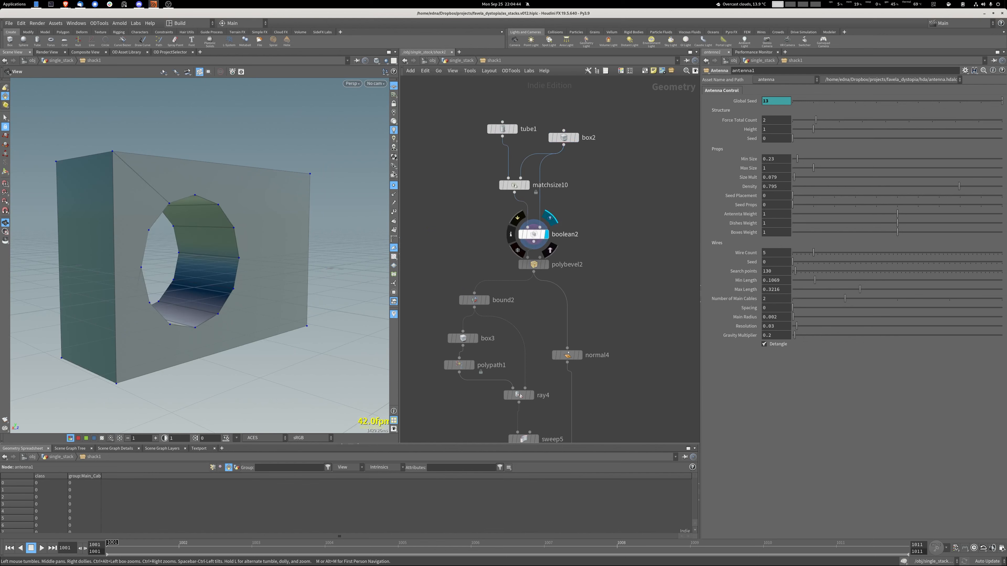
{"action": "key", "text": "space+f"}
{"action": "left_click_drag", "start_coordinate": [246, 254], "coordinate": [182, 246]}
{"action": "middle_click_drag", "start_coordinate": [555, 273], "coordinate": [560, 153]}
{"action": "left_click", "coordinate": [551, 144]}
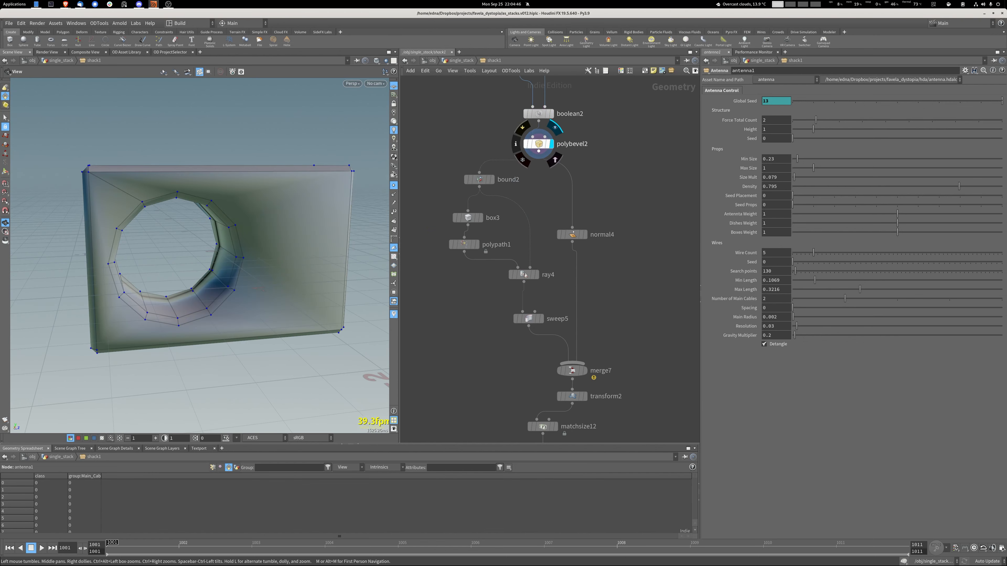
Display bound2, box3 and polypath1 in turn to examine how the AC unit's grille lines are built.
{"action": "middle_click_drag", "start_coordinate": [551, 254], "coordinate": [535, 214]}
{"action": "left_click", "coordinate": [520, 235]}
{"action": "left_click", "coordinate": [474, 140]}
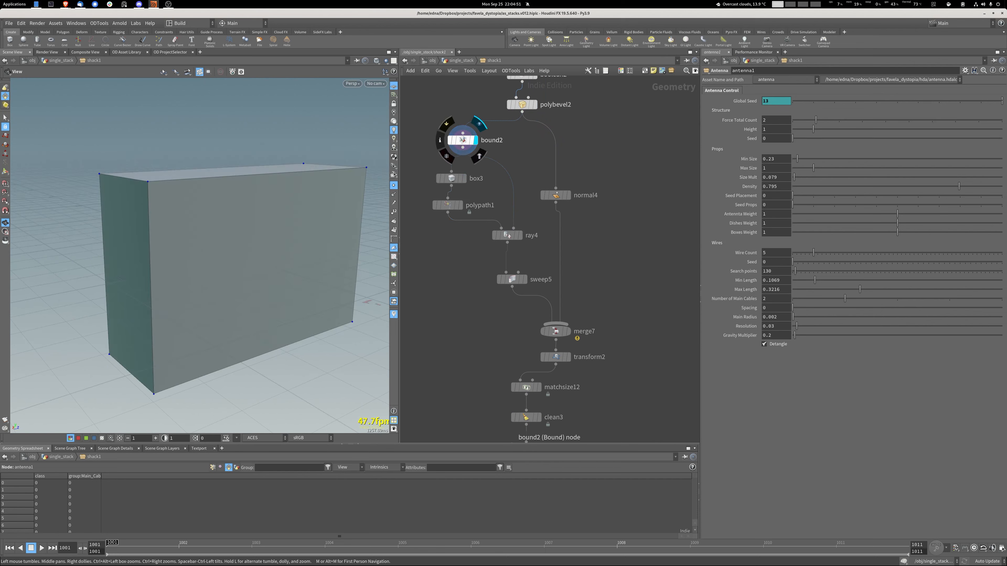
{"action": "left_click", "coordinate": [463, 178]}
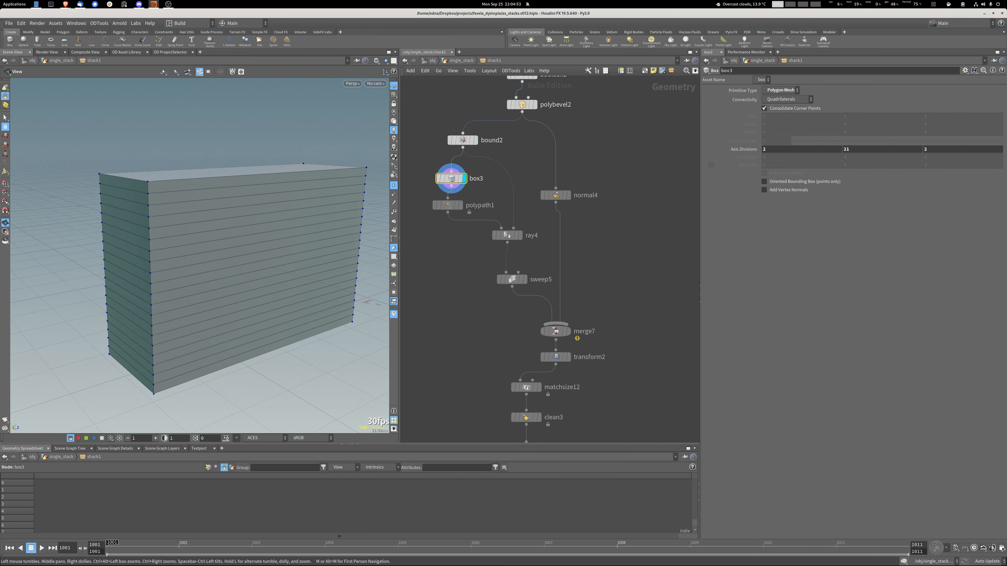
{"action": "left_click", "coordinate": [460, 205]}
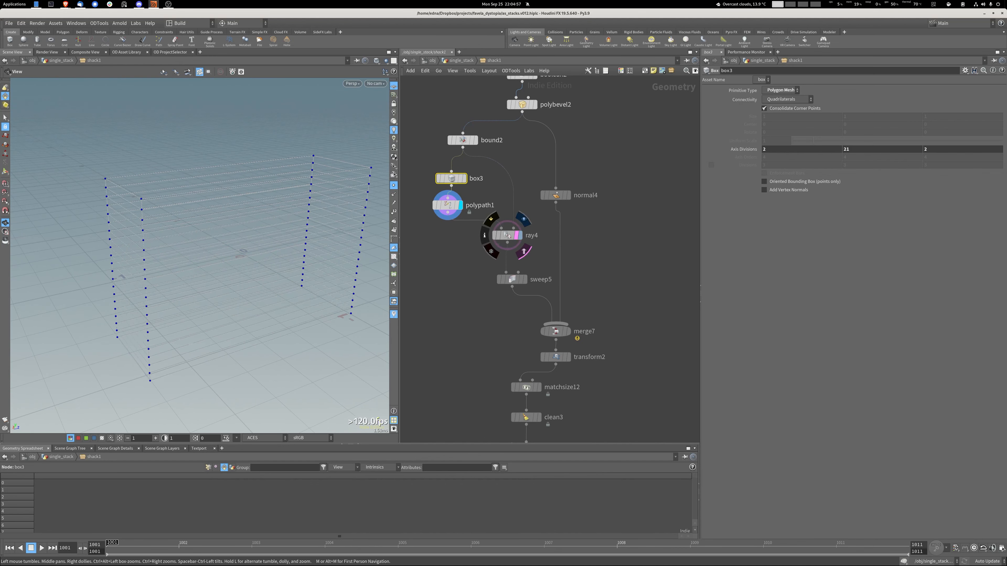
Display ray4, bound2 and sweep5 in turn, hide the point markers, and examine the AC unit's swept grille bars.
{"action": "left_click", "coordinate": [520, 235]}
{"action": "left_click", "coordinate": [475, 140]}
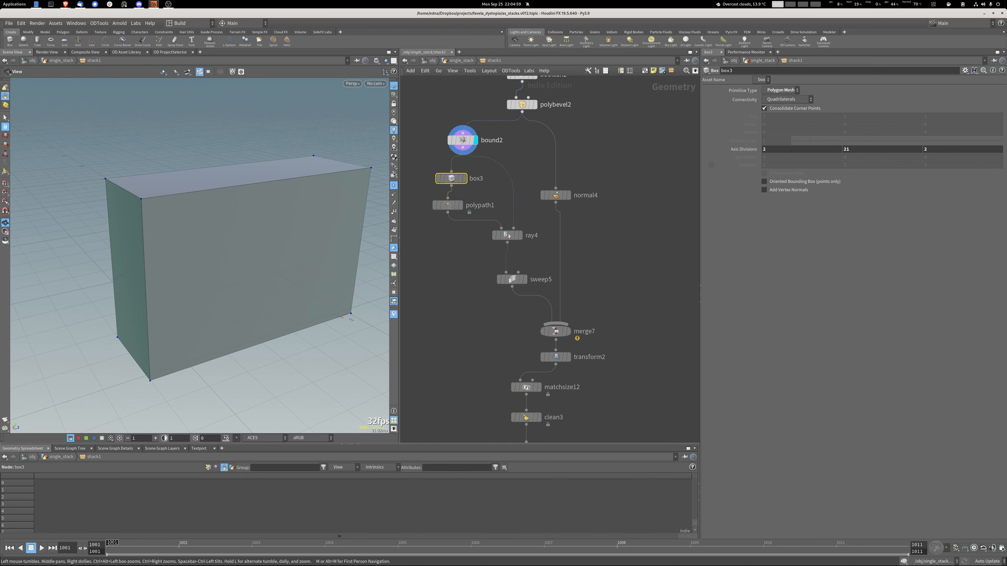
{"action": "left_click", "coordinate": [524, 280]}
{"action": "left_click", "coordinate": [393, 185]}
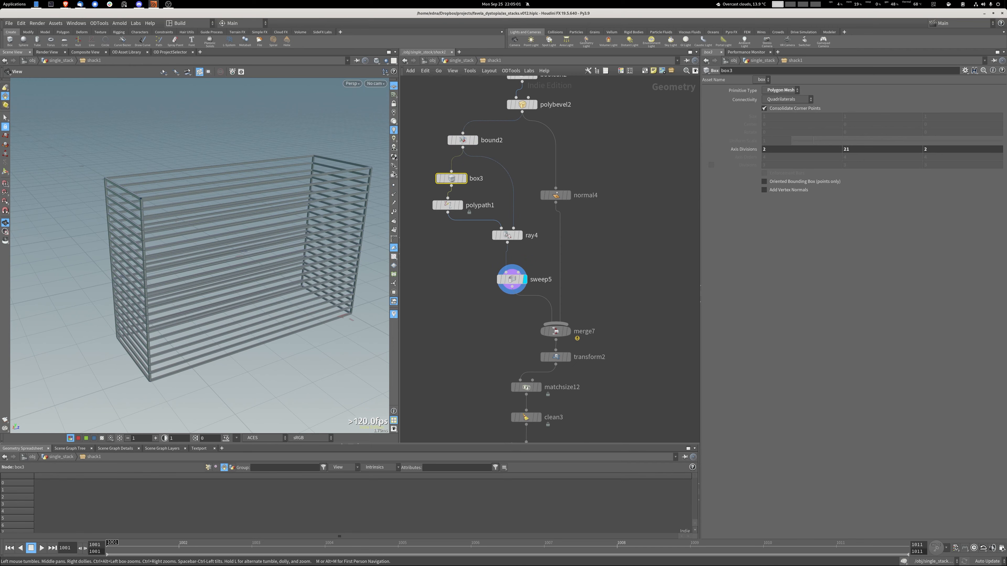
{"action": "left_click_drag", "start_coordinate": [254, 230], "coordinate": [262, 194]}
Display merge7 and transform2 to examine the combined AC box and grille, and follow the branch to OUT_AC_SINGLE.
{"action": "left_click", "coordinate": [568, 331]}
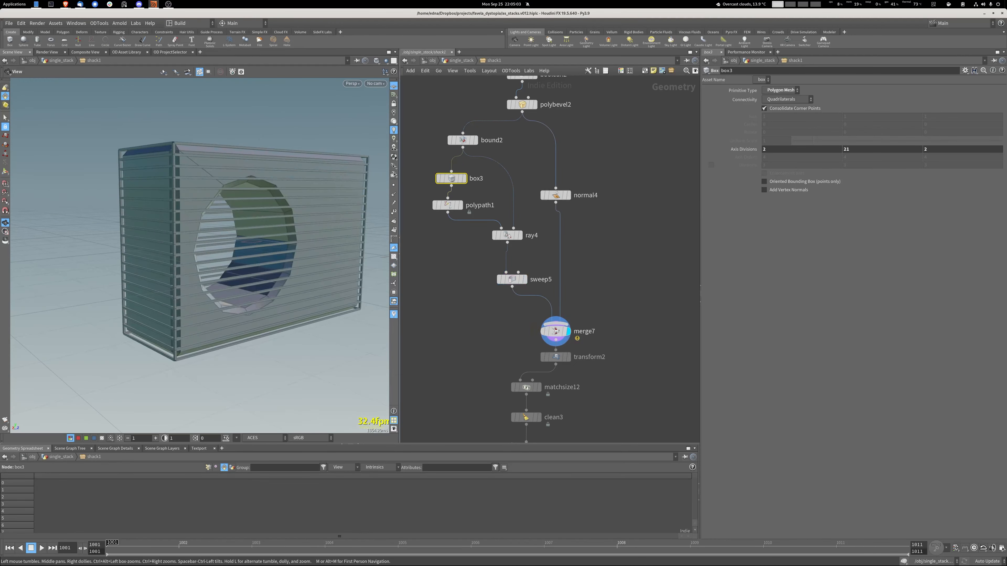
{"action": "mouse_move", "coordinate": [270, 246]}
{"action": "left_mouse_down"}
{"action": "mouse_move", "coordinate": [202, 234]}
{"action": "mouse_move", "coordinate": [206, 158]}
{"action": "mouse_move", "coordinate": [254, 233]}
{"action": "left_mouse_up"}
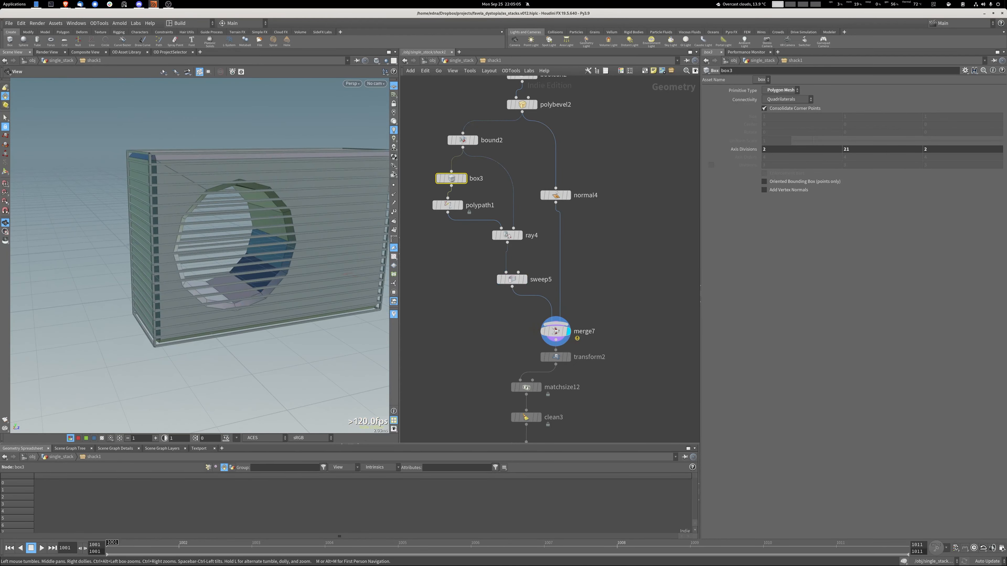
{"action": "middle_click_drag", "start_coordinate": [568, 362], "coordinate": [571, 206]}
{"action": "left_click", "coordinate": [571, 200]}
{"action": "key", "text": "space+f"}
{"action": "left_click_drag", "start_coordinate": [367, 370], "coordinate": [279, 285]}
{"action": "middle_click_drag", "start_coordinate": [549, 325], "coordinate": [507, 205]}
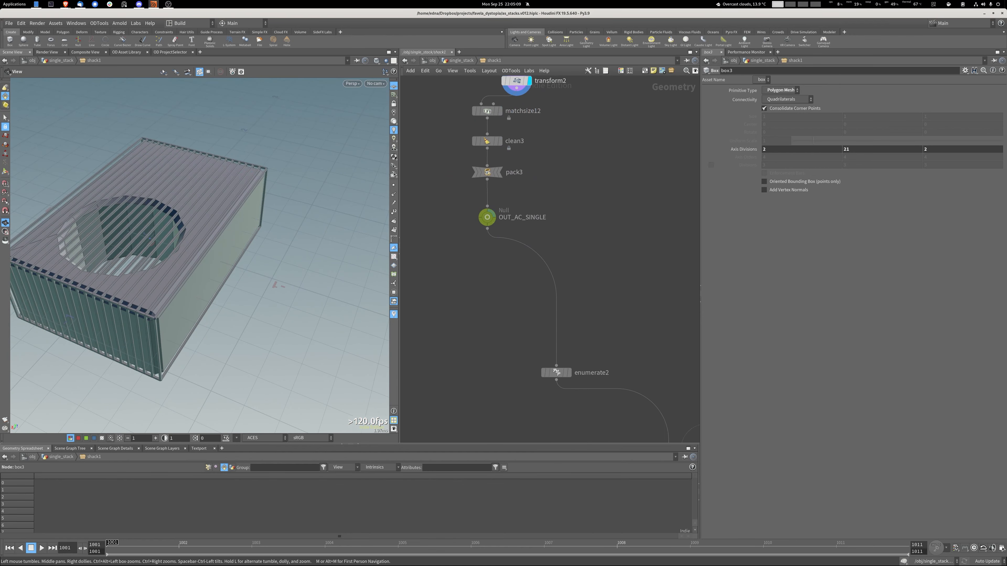
{"action": "left_click", "coordinate": [502, 202]}
Display copytopoints5 below enumerate2 and inspect the AC units placed on the scattered points.
{"action": "middle_click_drag", "start_coordinate": [662, 428], "coordinate": [506, 257]}
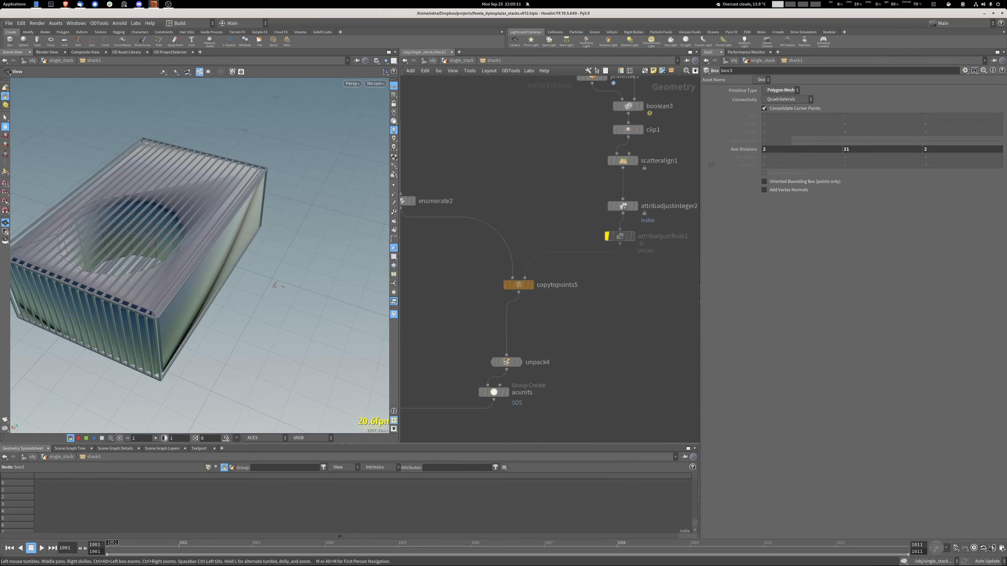
{"action": "left_click", "coordinate": [533, 271]}
{"action": "key", "text": "space+f"}
{"action": "left_click_drag", "start_coordinate": [222, 313], "coordinate": [303, 251]}
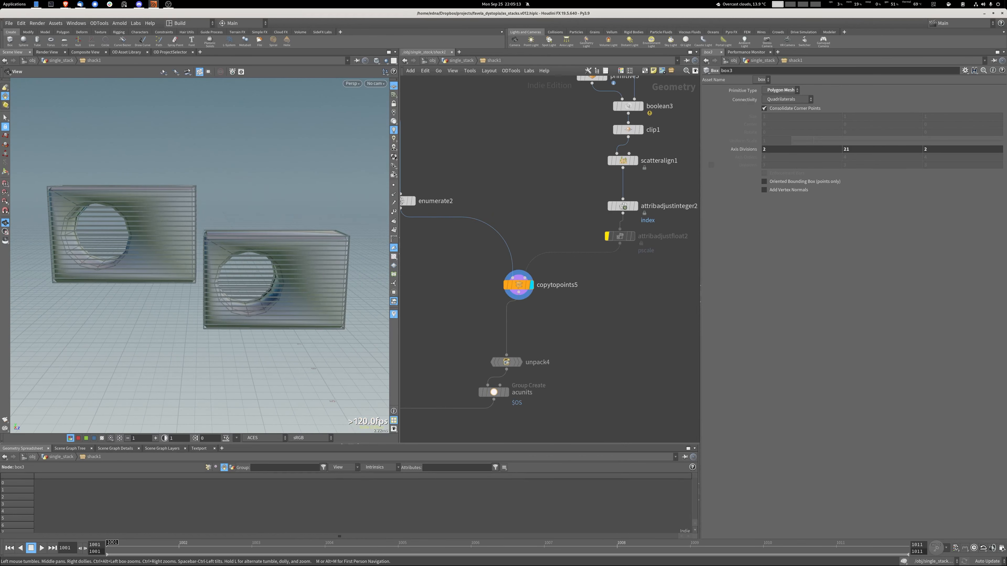
{"action": "middle_click_drag", "start_coordinate": [557, 109], "coordinate": [480, 238]}
{"action": "scroll", "coordinate": [479, 238], "scroll_direction": "down", "scroll_amount": 2}
{"action": "scroll", "coordinate": [479, 238], "scroll_direction": "up", "scroll_amount": 1}
{"action": "scroll", "coordinate": [480, 238], "scroll_direction": "up", "scroll_amount": 1}
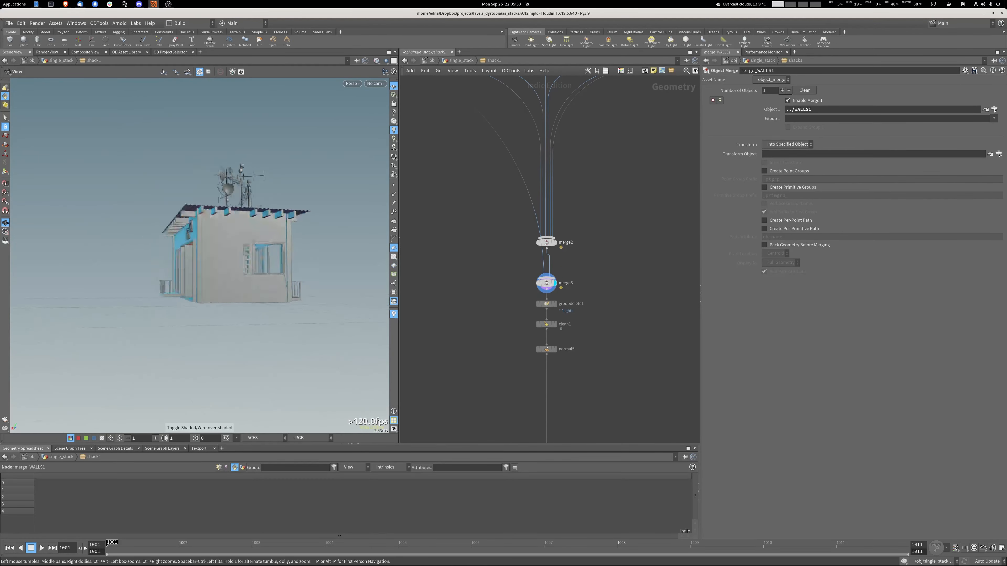
Inspect the merged shack from its balcony side and display the GEO output null below pack1.
{"action": "left_click_drag", "start_coordinate": [222, 262], "coordinate": [182, 256]}
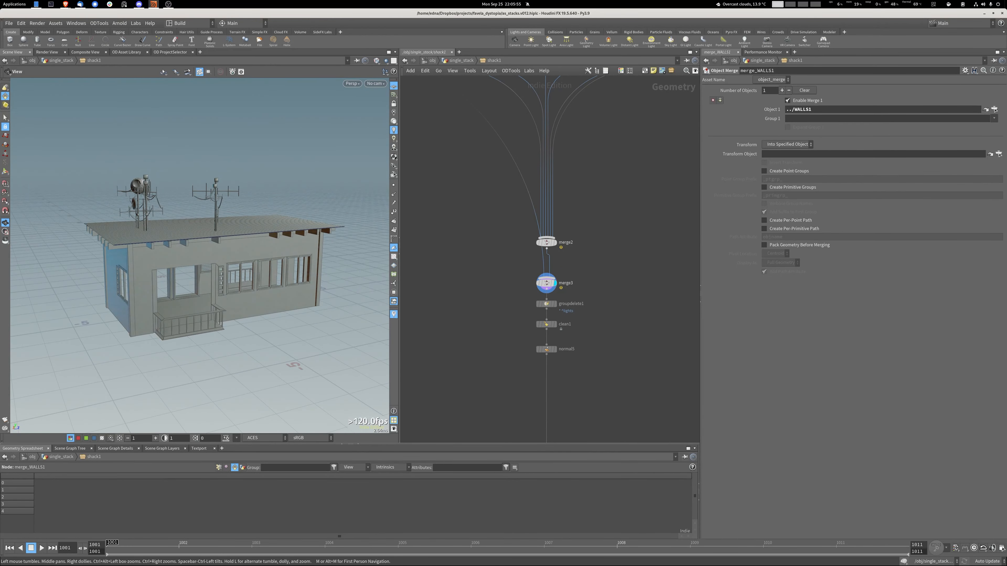
{"action": "mouse_move", "coordinate": [564, 357]}
{"action": "middle_mouse_down"}
{"action": "mouse_move", "coordinate": [552, 289]}
{"action": "mouse_move", "coordinate": [551, 150]}
{"action": "middle_mouse_up"}
{"action": "left_click", "coordinate": [549, 307]}
{"action": "left_click", "coordinate": [554, 309]}
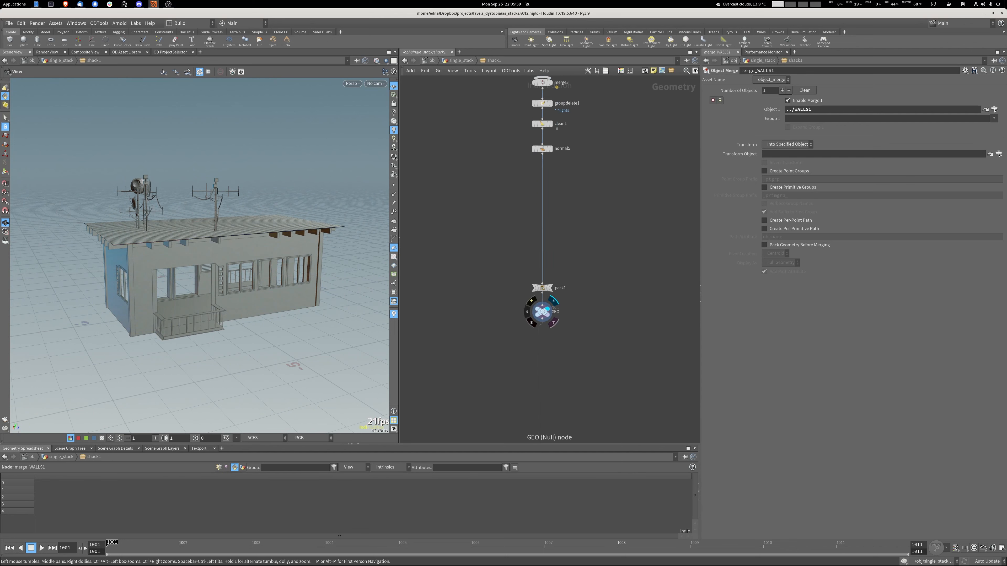
{"action": "middle_click_drag", "start_coordinate": [554, 309], "coordinate": [557, 389]}
Return to the single_stack level and set shack1's main Global Seed to 5, viewing the whole shack.
{"action": "left_click", "coordinate": [460, 60]}
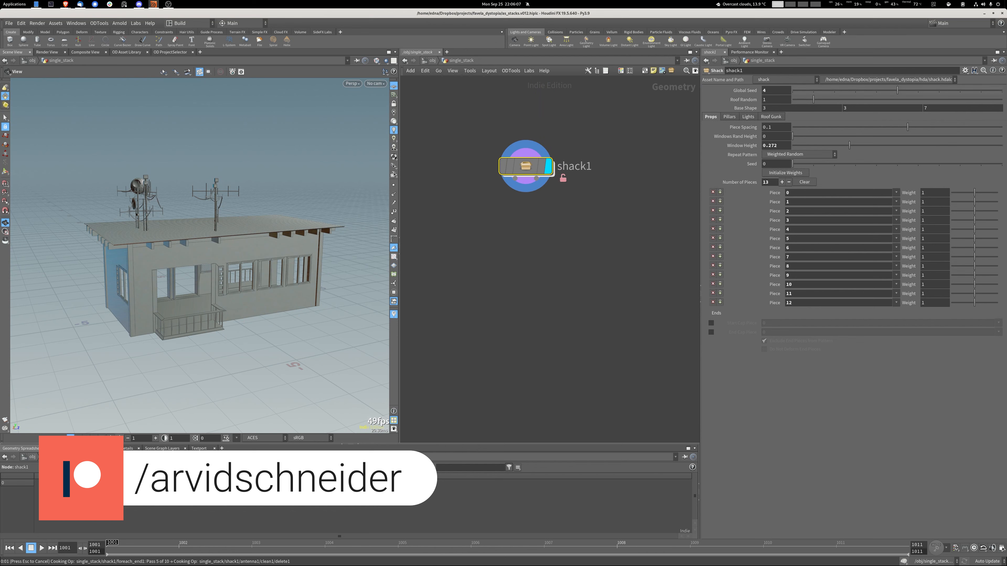
{"action": "left_click_drag", "start_coordinate": [254, 278], "coordinate": [42, 275]}
{"action": "middle_click_drag", "start_coordinate": [238, 258], "coordinate": [196, 237]}
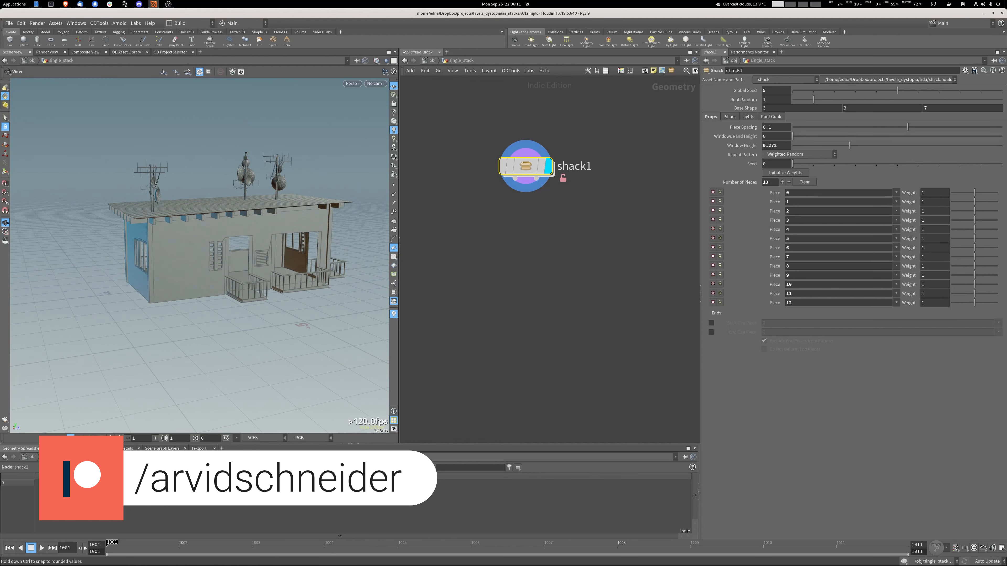
In shack1's Roof Gunk settings, set Global Seed to 6.9 and Force Total Count to 10, and vary the Antenna Seed.
{"action": "left_click", "coordinate": [770, 117]}
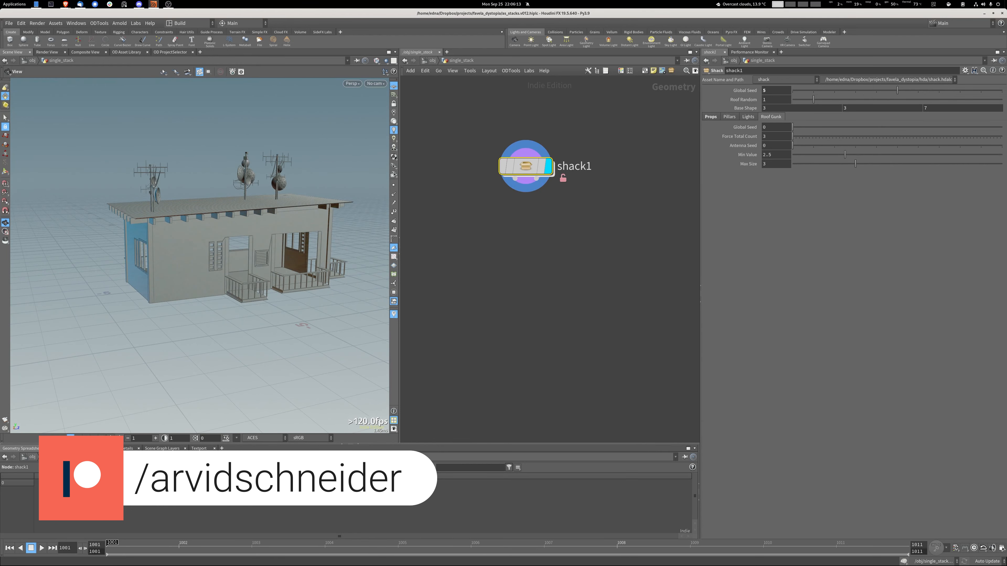
{"action": "left_click_drag", "start_coordinate": [734, 127], "coordinate": [753, 127]}
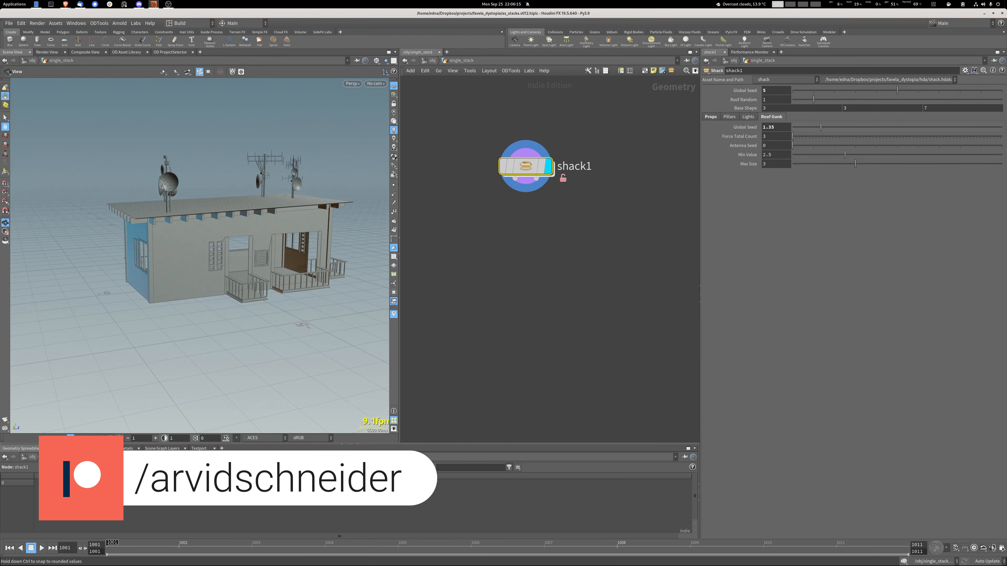
{"action": "left_click_drag", "start_coordinate": [821, 128], "coordinate": [937, 127]}
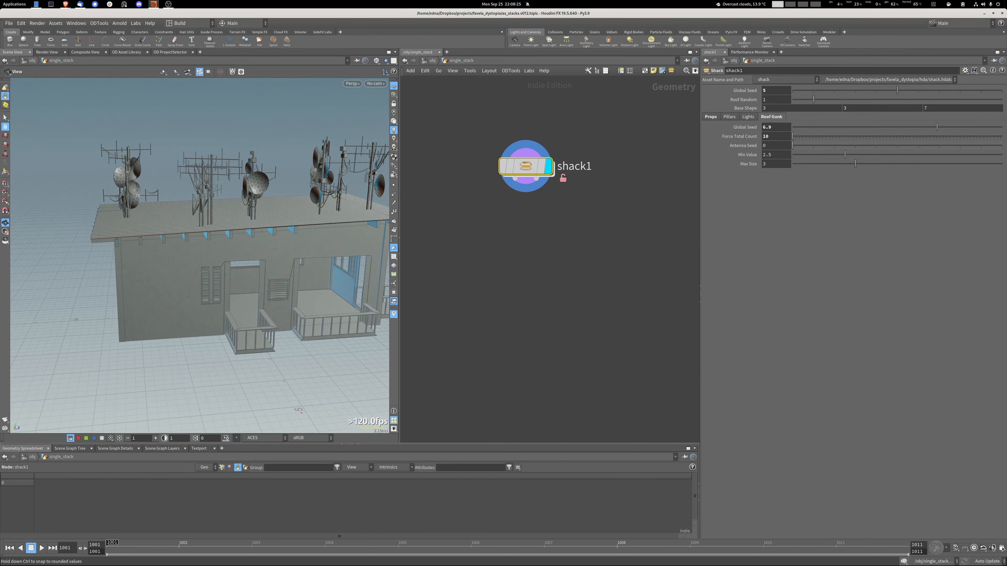
{"action": "left_click_drag", "start_coordinate": [813, 146], "coordinate": [834, 146]}
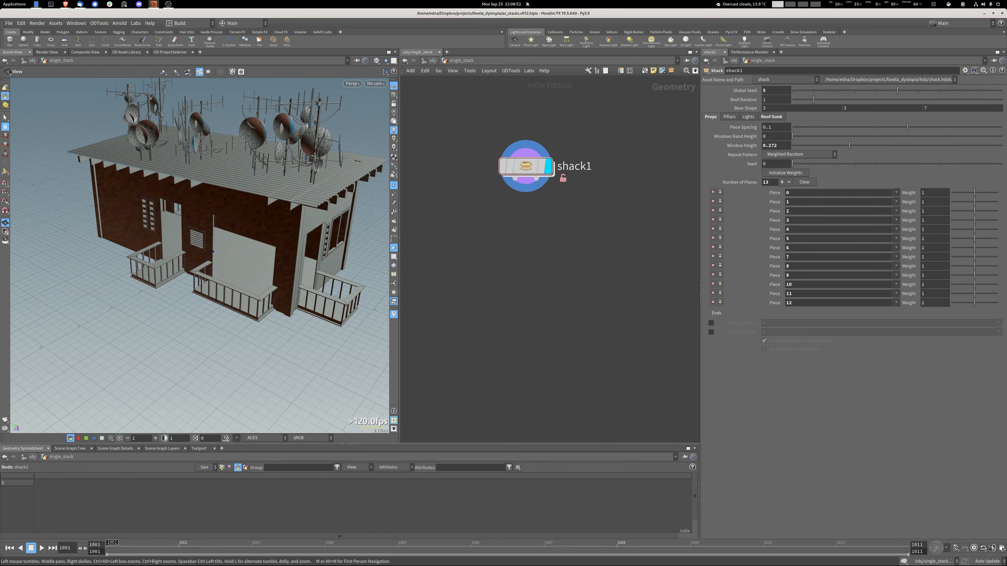
Go past the foreach block containing shack2, display the shacks file cache, and inspect all variants without point markers.
{"action": "scroll", "coordinate": [650, 177], "scroll_direction": "down", "scroll_amount": 4}
{"action": "middle_click_drag", "start_coordinate": [649, 177], "coordinate": [402, 129]}
{"action": "scroll", "coordinate": [403, 129], "scroll_direction": "down", "scroll_amount": 1}
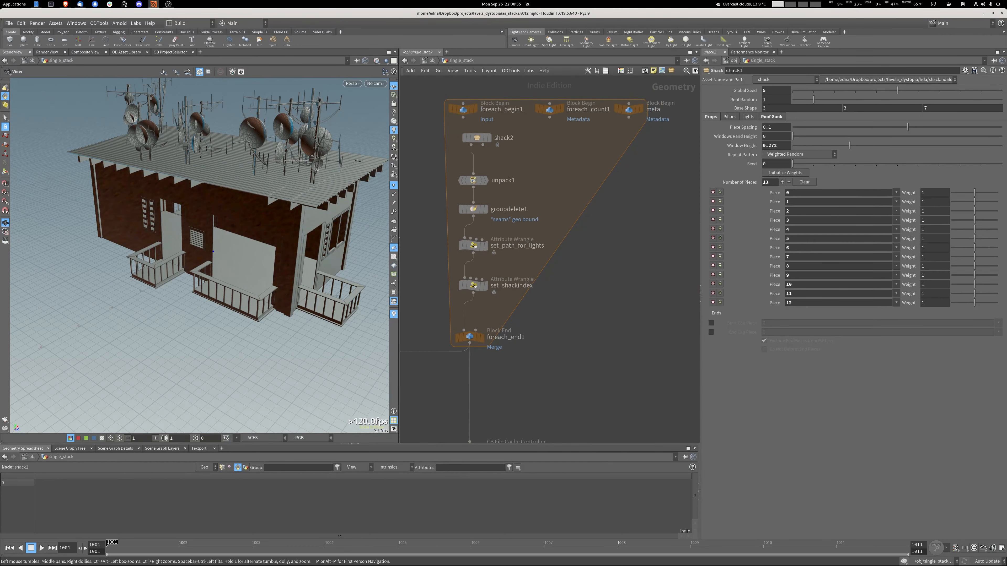
{"action": "middle_click_drag", "start_coordinate": [480, 404], "coordinate": [510, 175]}
{"action": "left_click", "coordinate": [513, 218]}
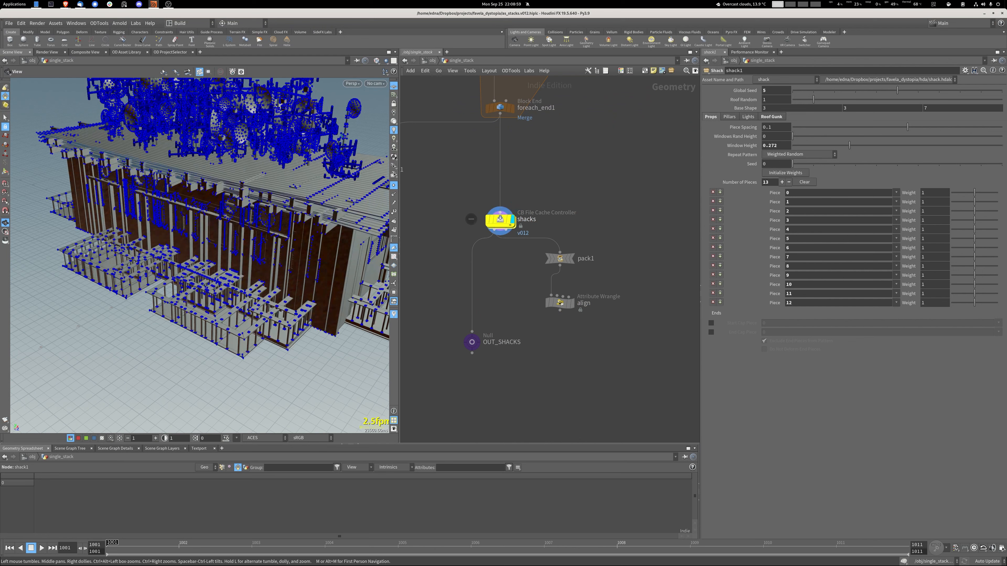
{"action": "left_click", "coordinate": [393, 185]}
{"action": "left_click_drag", "start_coordinate": [246, 246], "coordinate": [306, 216]}
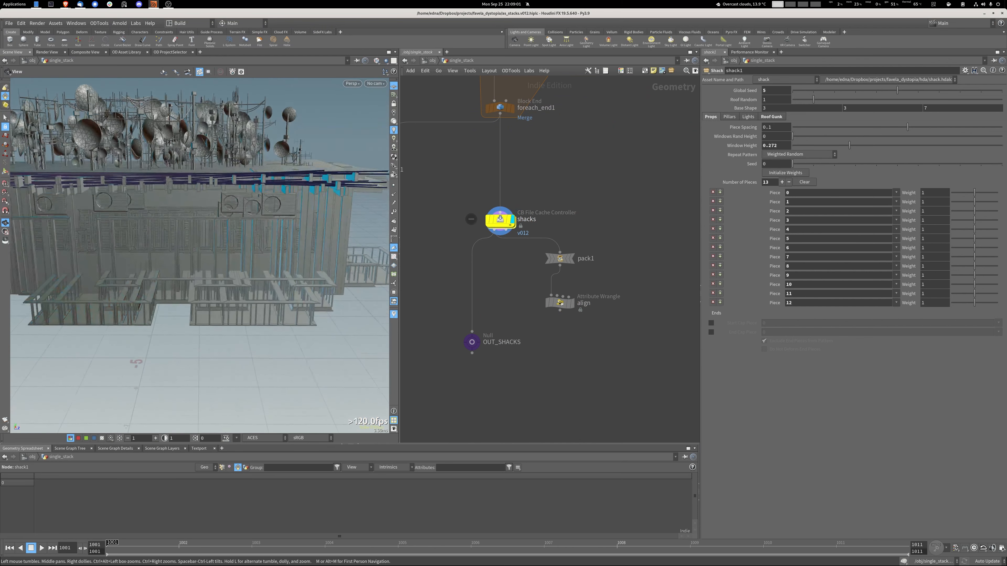
{"action": "key", "text": "f"}
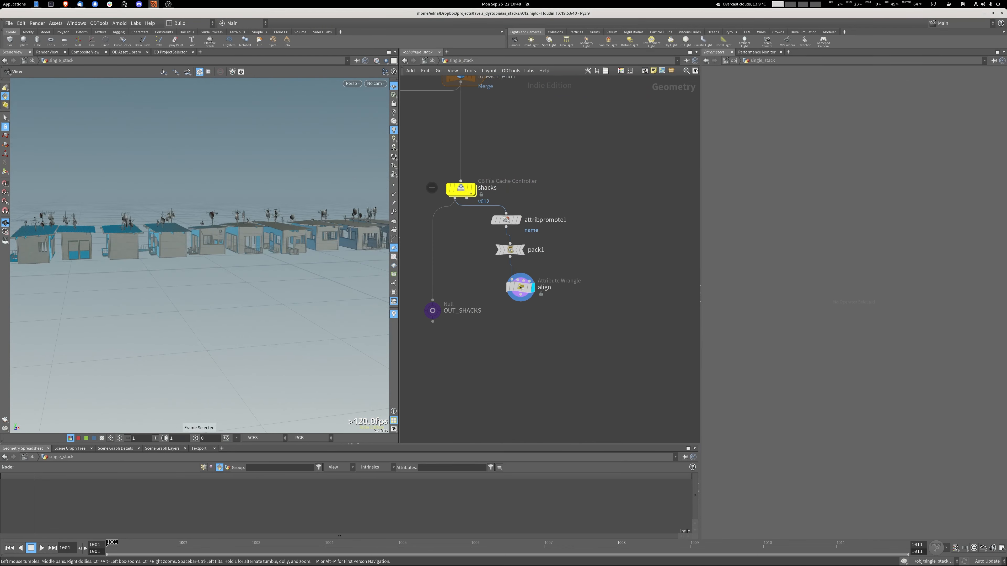
Tidy the attribpromote1, pack1 and align nodes into a column below the shacks cache and hide the viewport's reference grid.
{"action": "left_click_drag", "start_coordinate": [191, 261], "coordinate": [243, 298]}
{"action": "left_click_drag", "start_coordinate": [582, 329], "coordinate": [485, 210]}
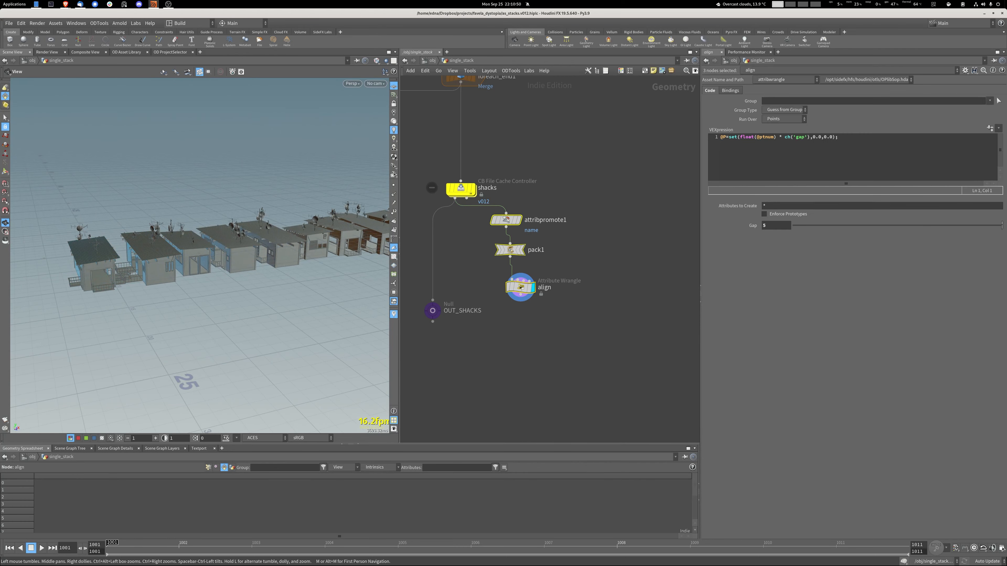
{"action": "key", "text": "l"}
{"action": "left_click", "coordinate": [549, 261]}
{"action": "left_click_drag", "start_coordinate": [507, 281], "coordinate": [504, 292]}
{"action": "mouse_move", "coordinate": [222, 257]}
{"action": "left_mouse_down"}
{"action": "mouse_move", "coordinate": [242, 252]}
{"action": "mouse_move", "coordinate": [210, 256]}
{"action": "left_mouse_up"}
{"action": "left_click", "coordinate": [394, 86]}
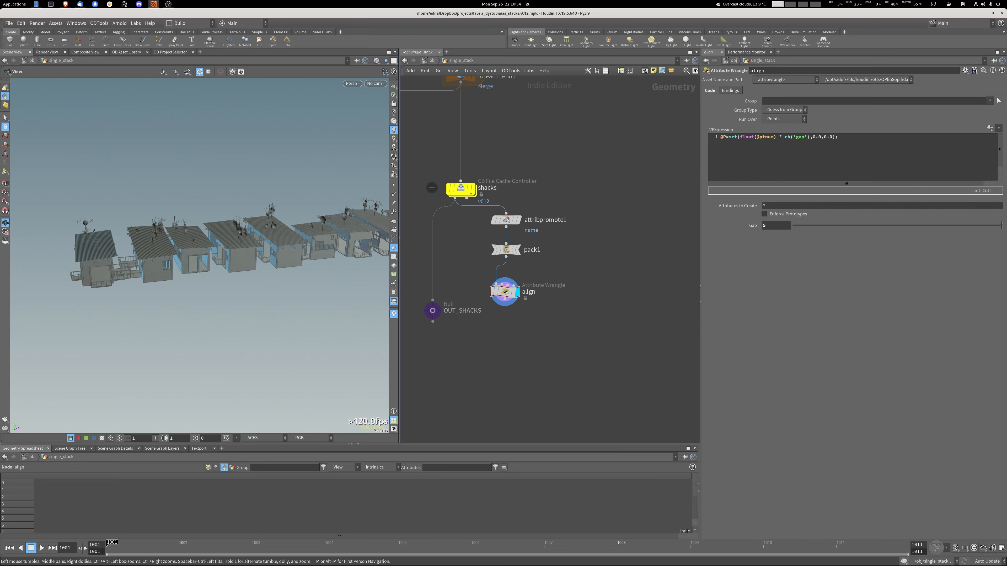
Widen the viewport and examine the row of shack variants spaced out by the align wrangle.
{"action": "left_click_drag", "start_coordinate": [399, 166], "coordinate": [522, 175]}
{"action": "left_click_drag", "start_coordinate": [254, 254], "coordinate": [214, 279]}
{"action": "middle_click_drag", "start_coordinate": [535, 313], "coordinate": [631, 253]}
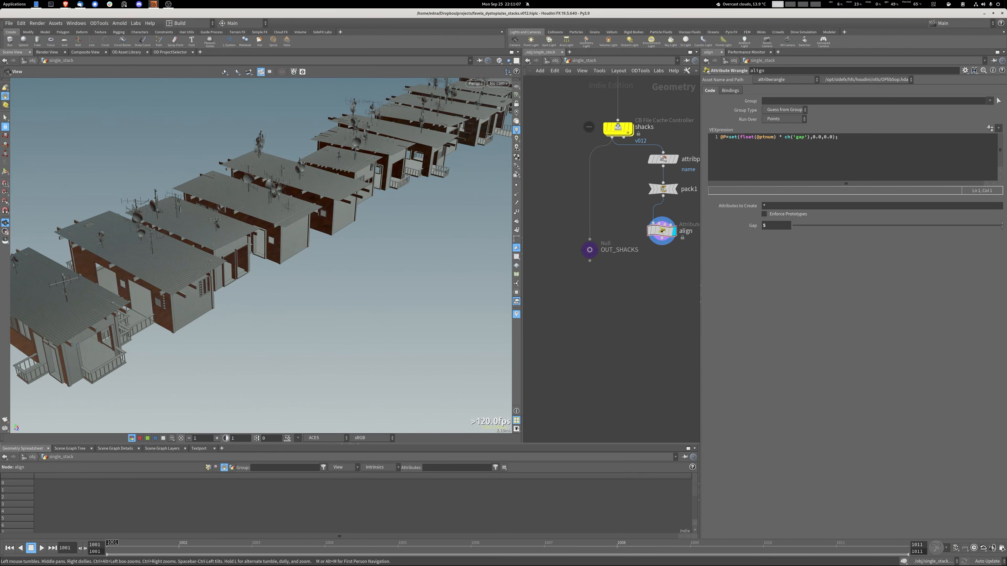
{"action": "right_click_drag", "start_coordinate": [356, 258], "coordinate": [265, 244]}
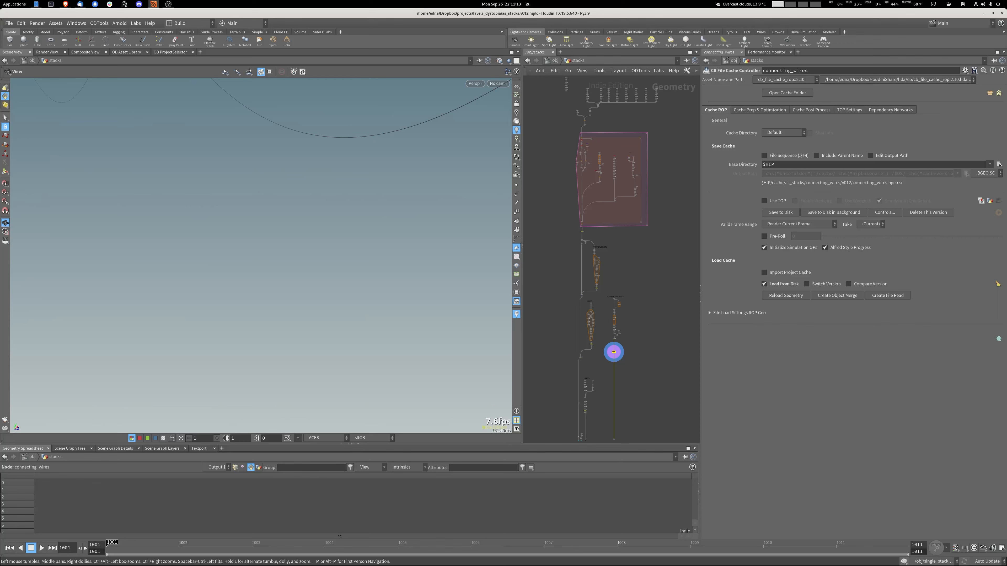
Find the hero_stacks file cache below all_stack_loop in the stacks network, display it and frame its geometry.
{"action": "middle_click_drag", "start_coordinate": [618, 317], "coordinate": [599, 212]}
{"action": "scroll", "coordinate": [571, 293], "scroll_direction": "up", "scroll_amount": 4}
{"action": "scroll", "coordinate": [573, 337], "scroll_direction": "up", "scroll_amount": 3}
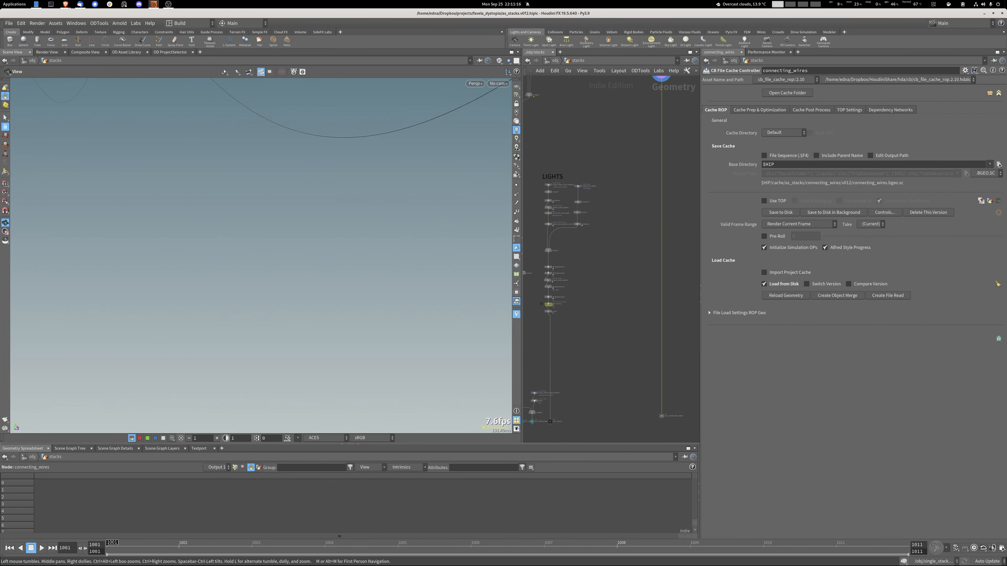
{"action": "middle_click_drag", "start_coordinate": [573, 337], "coordinate": [604, 314]}
{"action": "scroll", "coordinate": [668, 113], "scroll_direction": "down", "scroll_amount": 4}
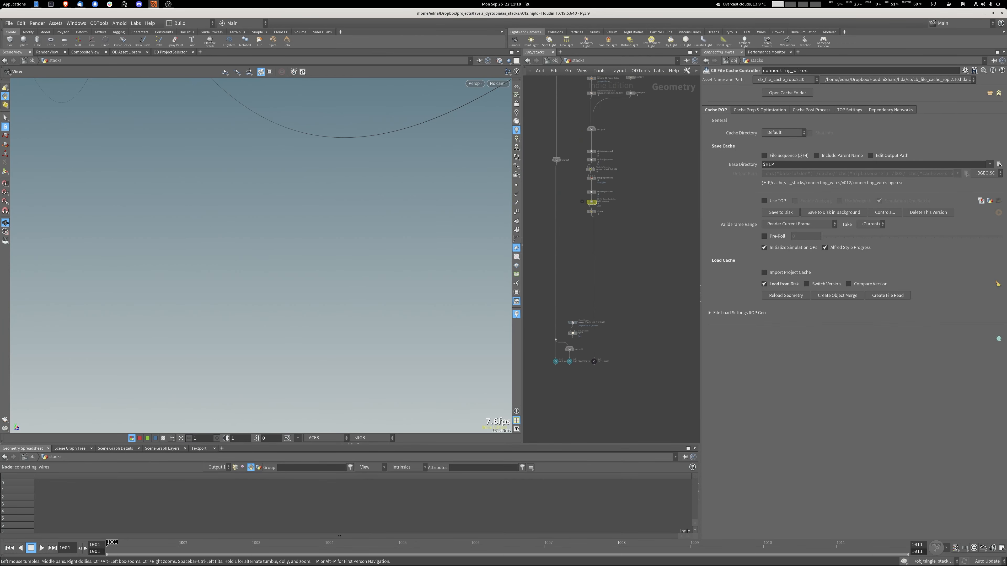
{"action": "middle_click_drag", "start_coordinate": [668, 112], "coordinate": [647, 434]}
{"action": "scroll", "coordinate": [605, 198], "scroll_direction": "up", "scroll_amount": 7}
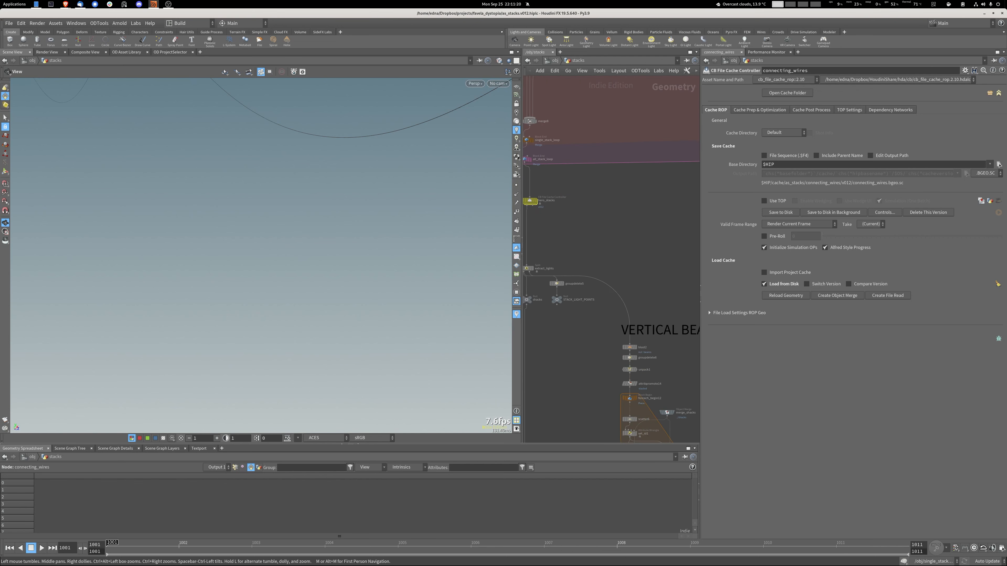
{"action": "scroll", "coordinate": [543, 202], "scroll_direction": "up", "scroll_amount": 5}
{"action": "middle_click_drag", "start_coordinate": [543, 203], "coordinate": [605, 195]}
{"action": "left_click", "coordinate": [587, 190]}
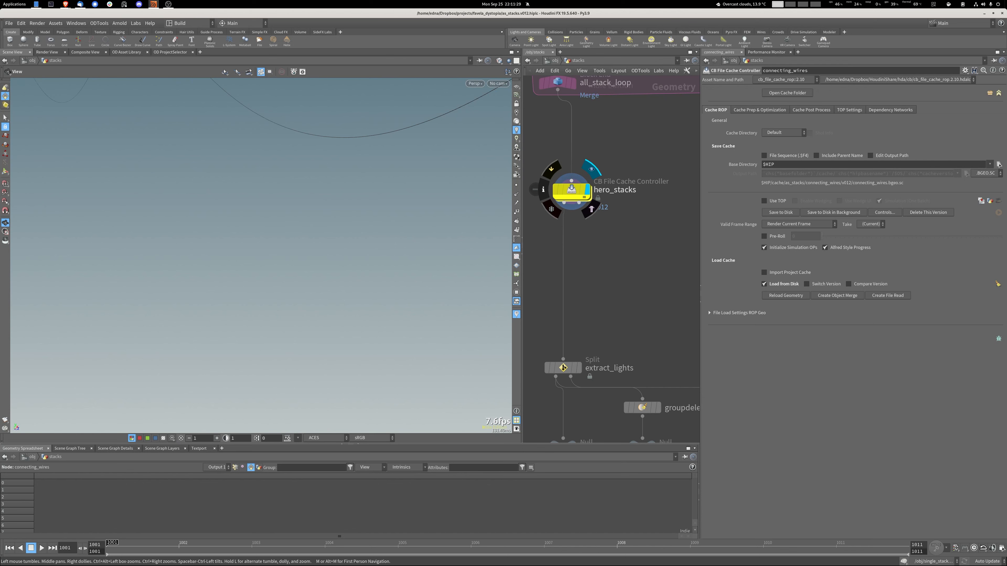
{"action": "key", "text": "f"}
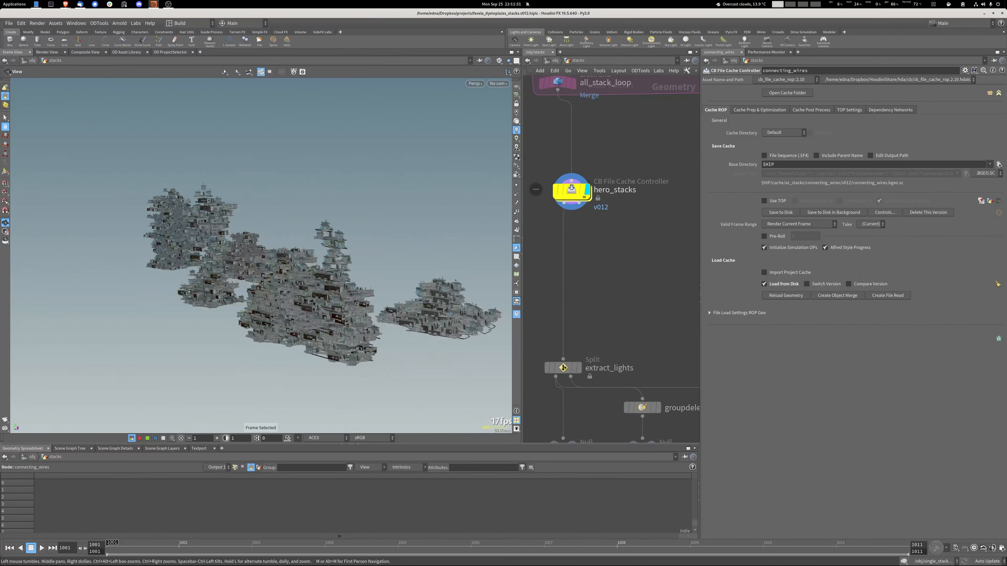
Examine the hero shack stacks from several sides, including a close view of the roofs, tanks and walkways.
{"action": "left_click_drag", "start_coordinate": [317, 253], "coordinate": [210, 250]}
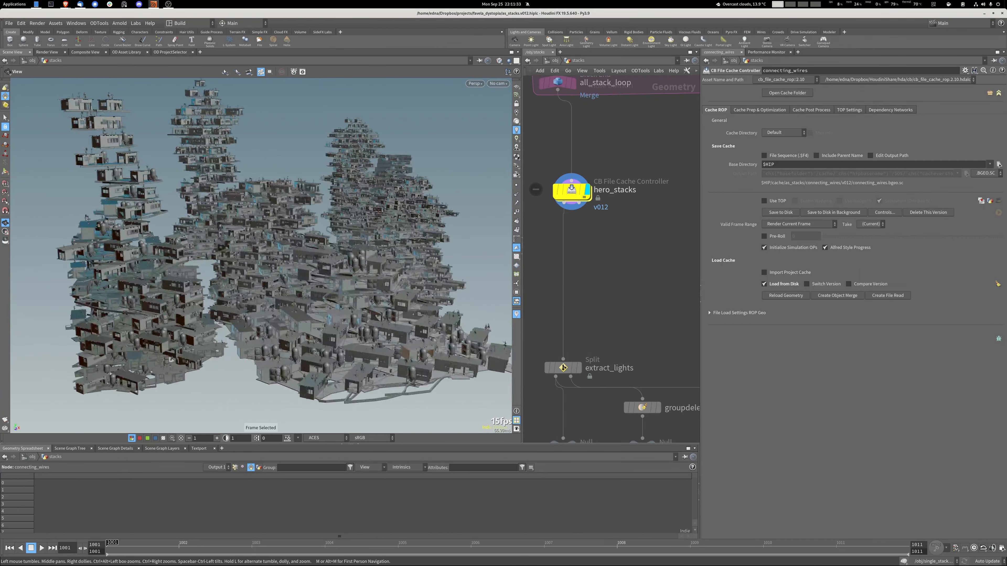
{"action": "right_click_drag", "start_coordinate": [238, 254], "coordinate": [341, 262]}
{"action": "left_click_drag", "start_coordinate": [277, 254], "coordinate": [246, 246]}
{"action": "middle_click_drag", "start_coordinate": [387, 383], "coordinate": [436, 379]}
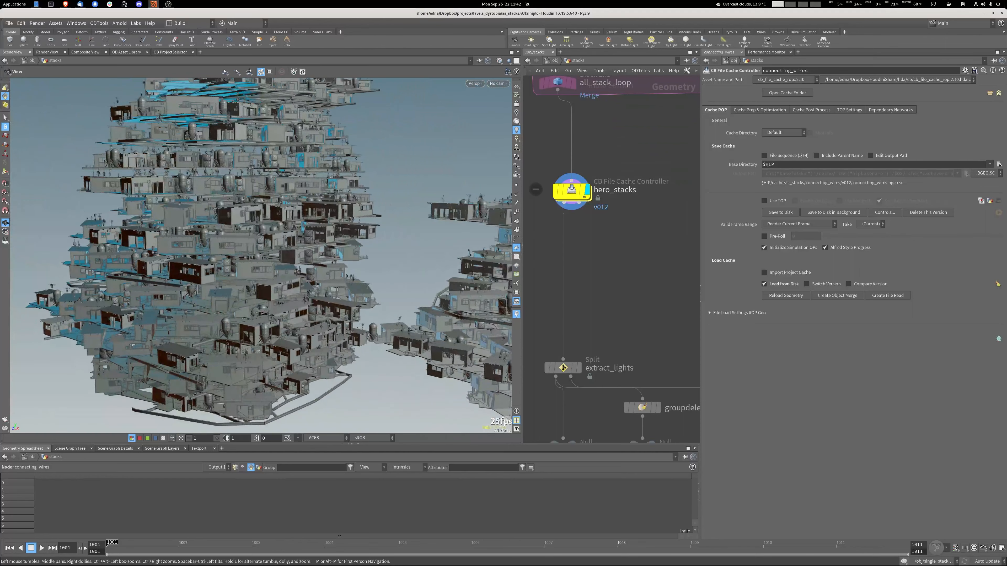
{"action": "right_click_drag", "start_coordinate": [436, 379], "coordinate": [467, 357]}
{"action": "left_click_drag", "start_coordinate": [468, 357], "coordinate": [410, 354]}
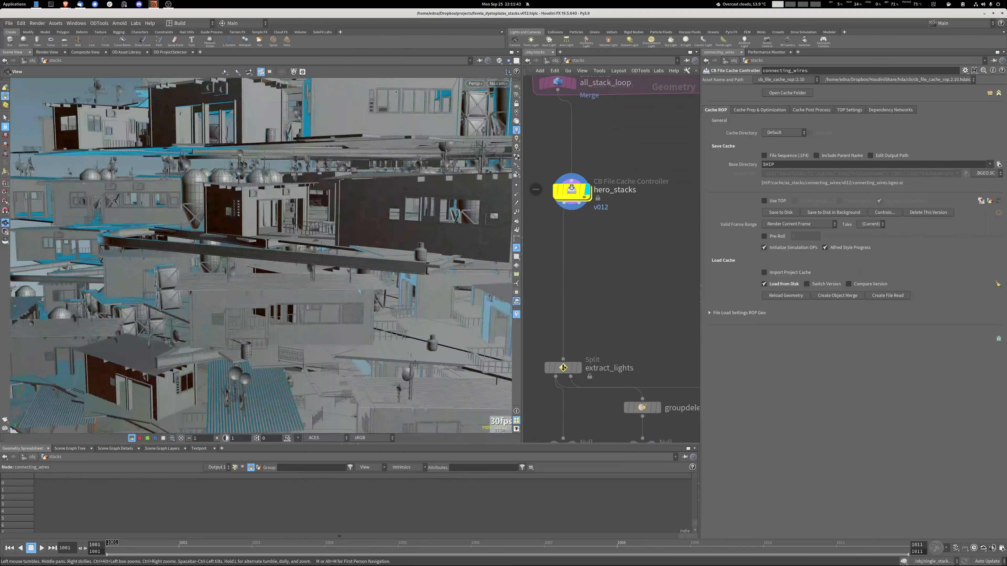
{"action": "right_click_drag", "start_coordinate": [410, 354], "coordinate": [341, 325]}
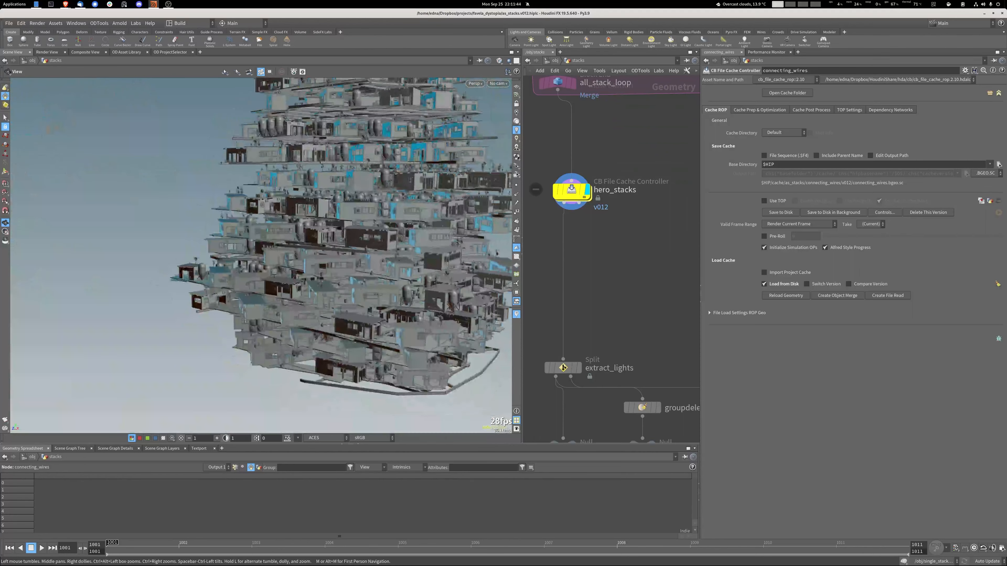
Look at the hero stacks through the main camera.
{"action": "mouse_move", "coordinate": [341, 286]}
{"action": "left_mouse_down"}
{"action": "mouse_move", "coordinate": [345, 333]}
{"action": "mouse_move", "coordinate": [348, 294]}
{"action": "left_mouse_up"}
{"action": "left_click", "coordinate": [498, 84]}
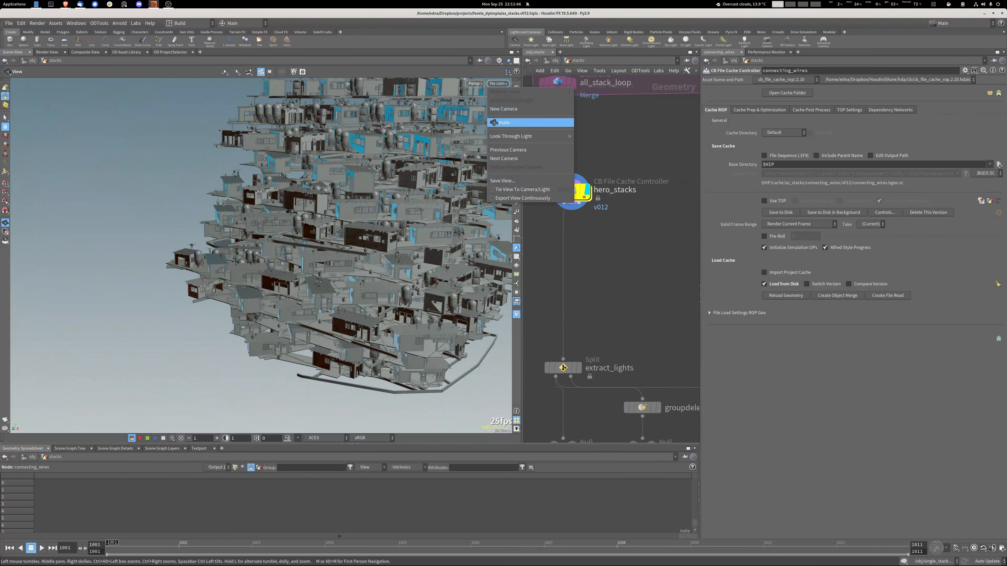
{"action": "left_click", "coordinate": [504, 123]}
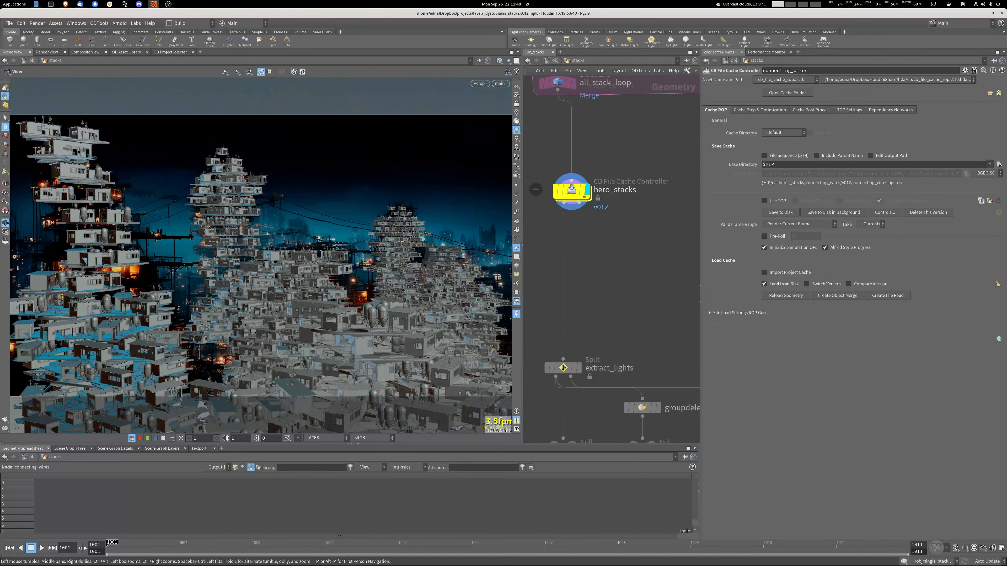